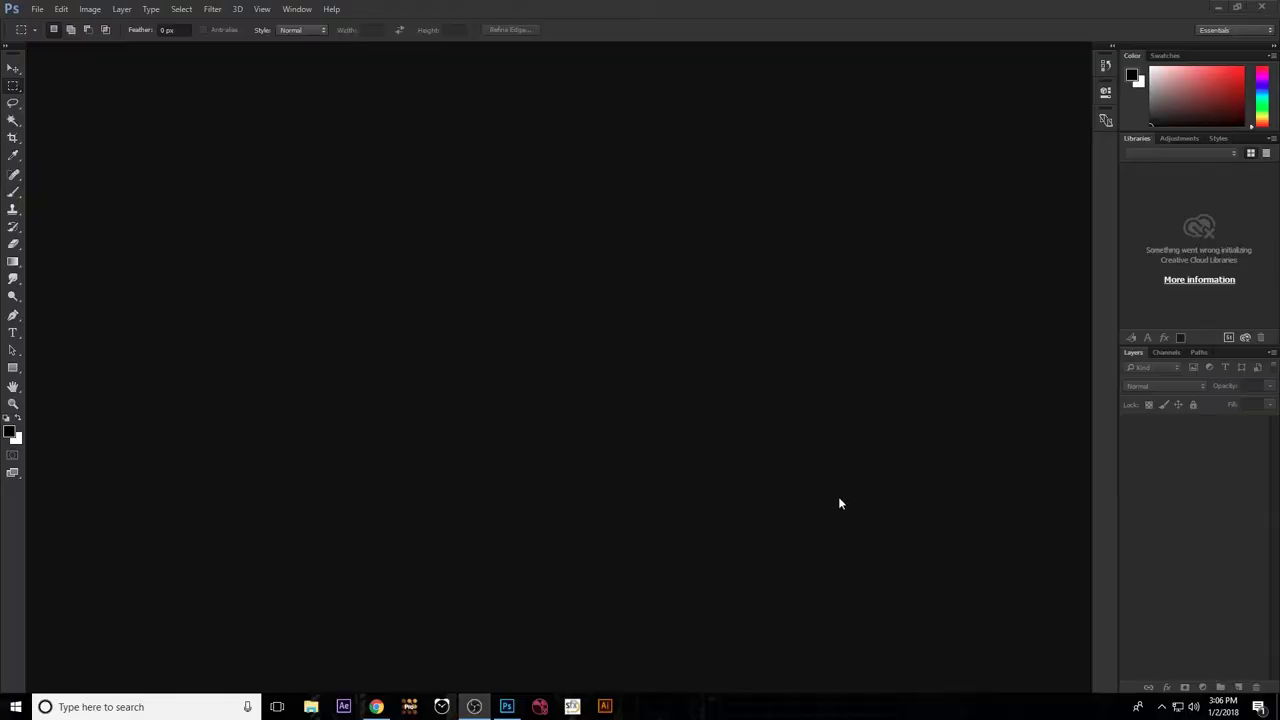
Create a new 1920×1080 document.
left_click(34, 10)
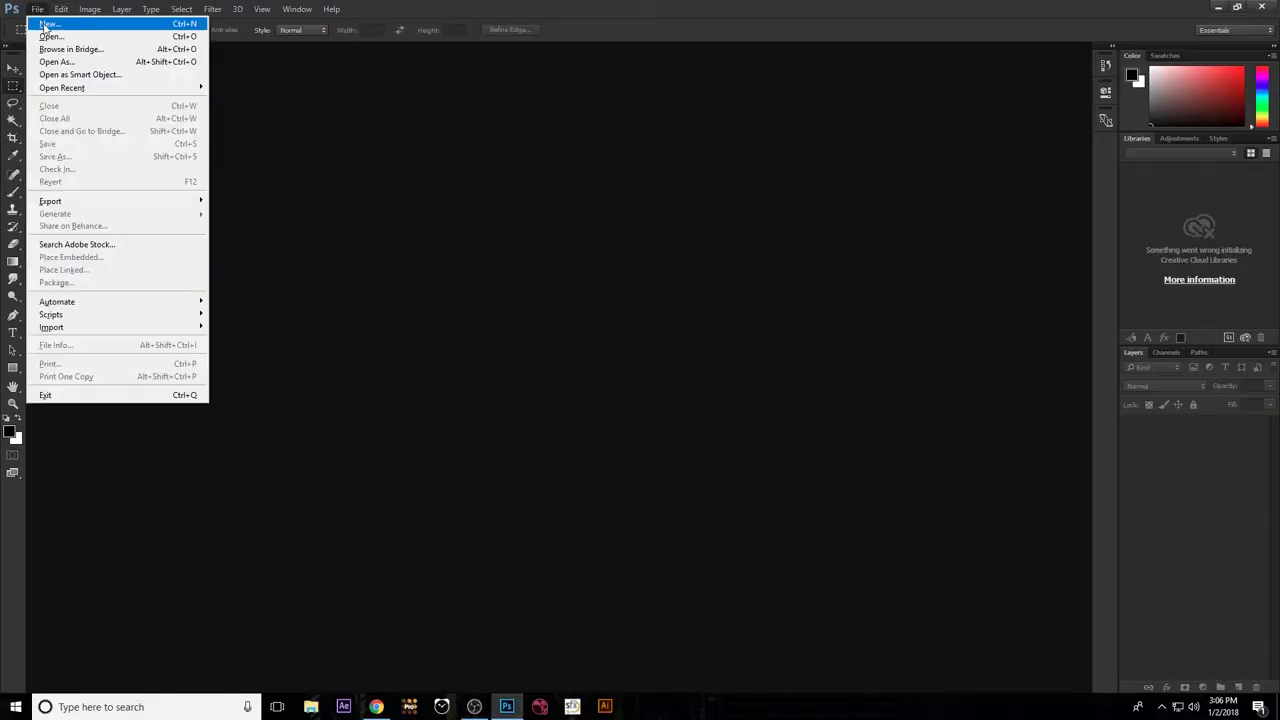
double_click(596, 230)
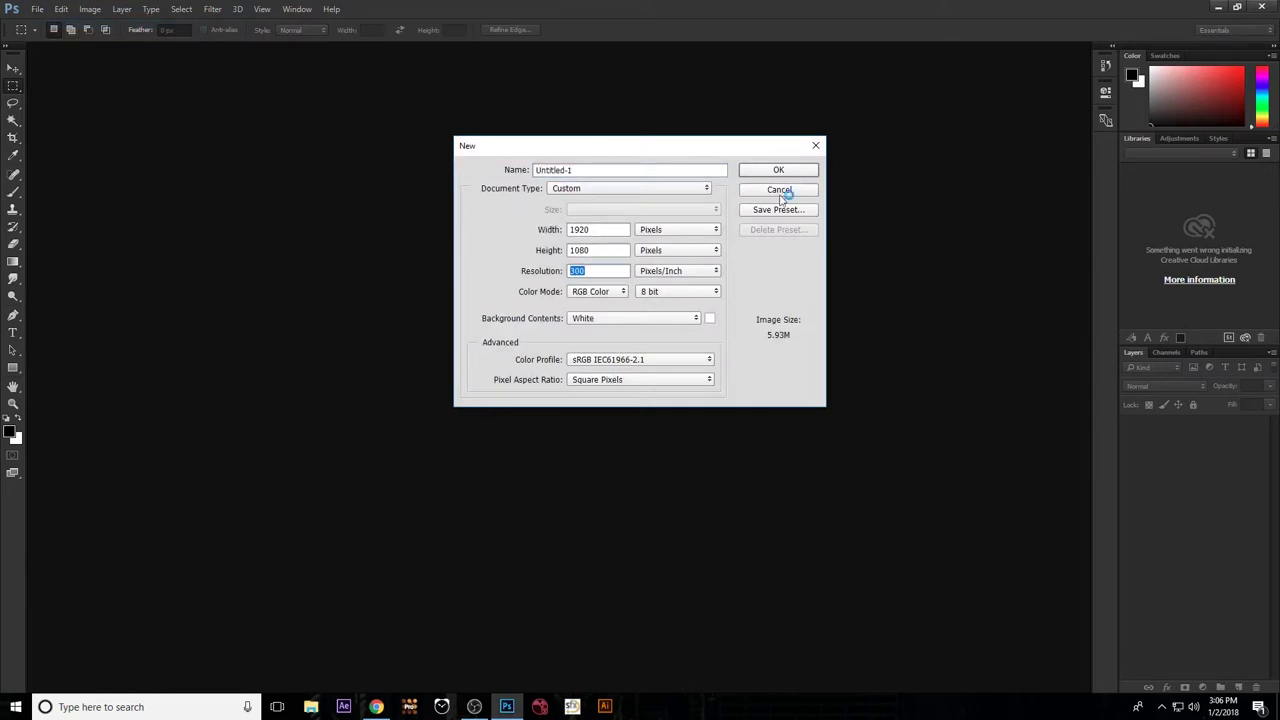
left_click(779, 171)
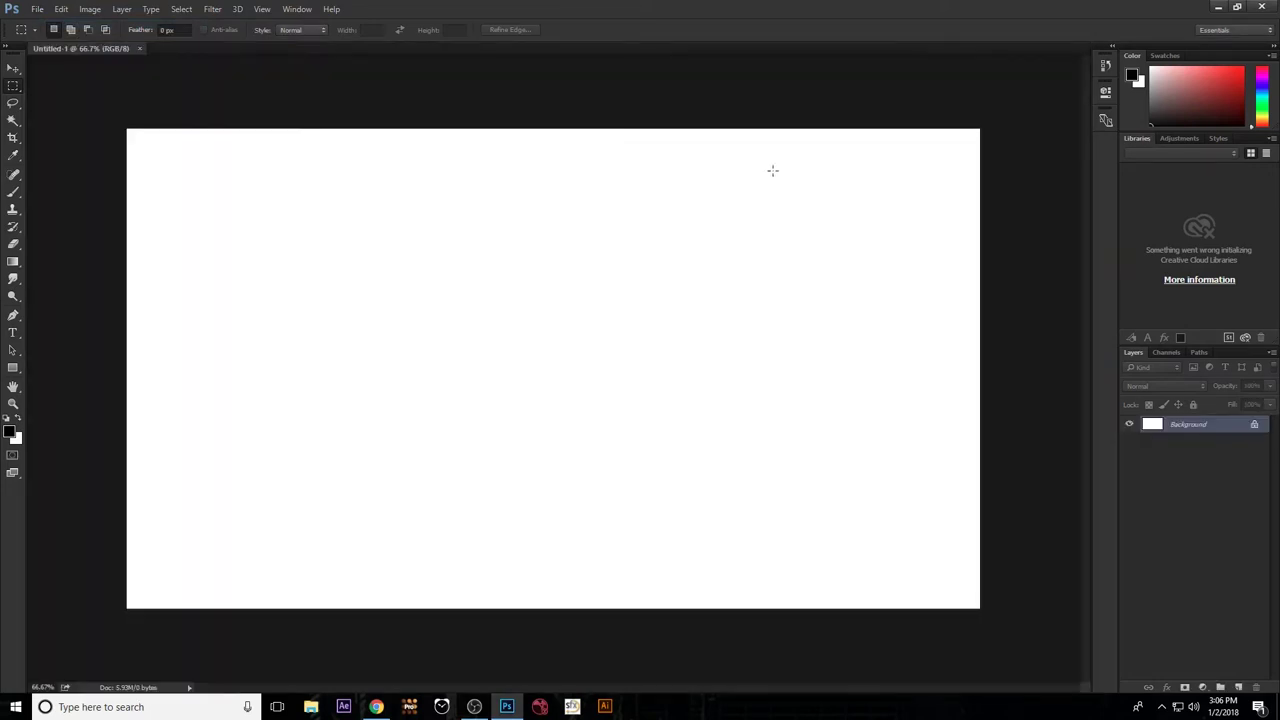
Place the castle photo as a stock layer, nudged up and scaled to fit.
left_click_drag(5, 113, 191, 217)
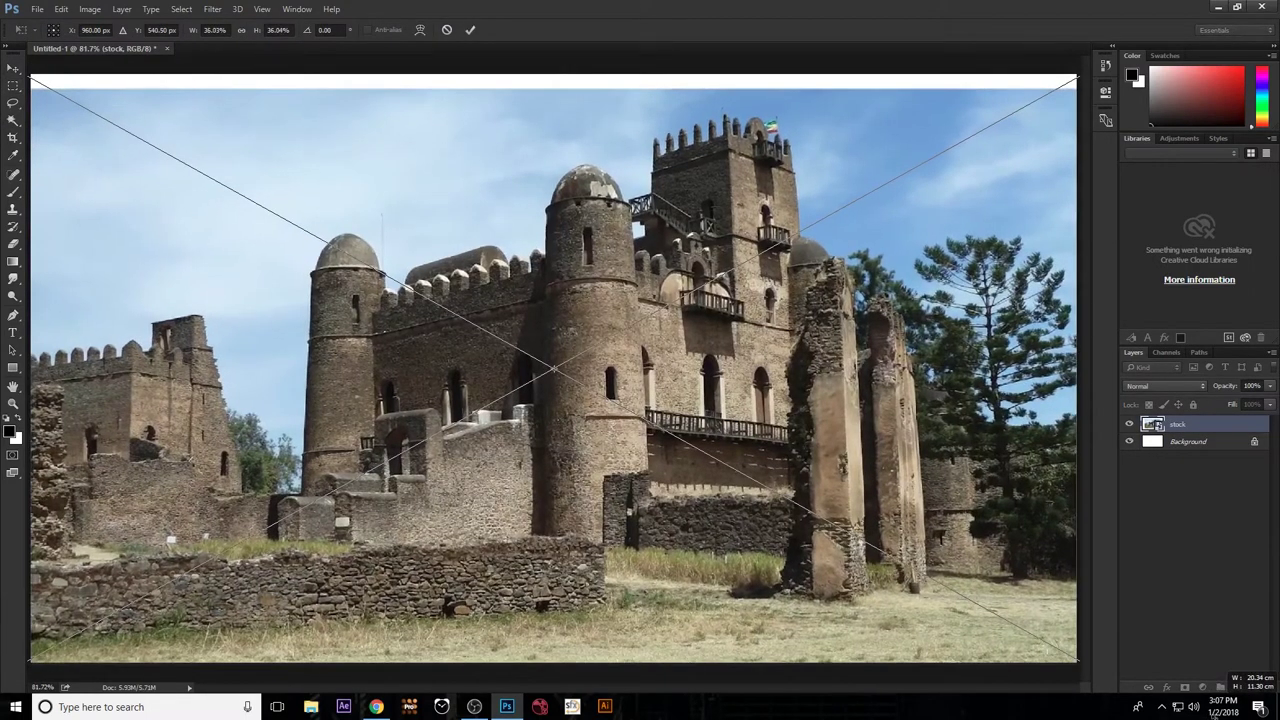
key("ctrl+minus")
key("ctrl+minus")
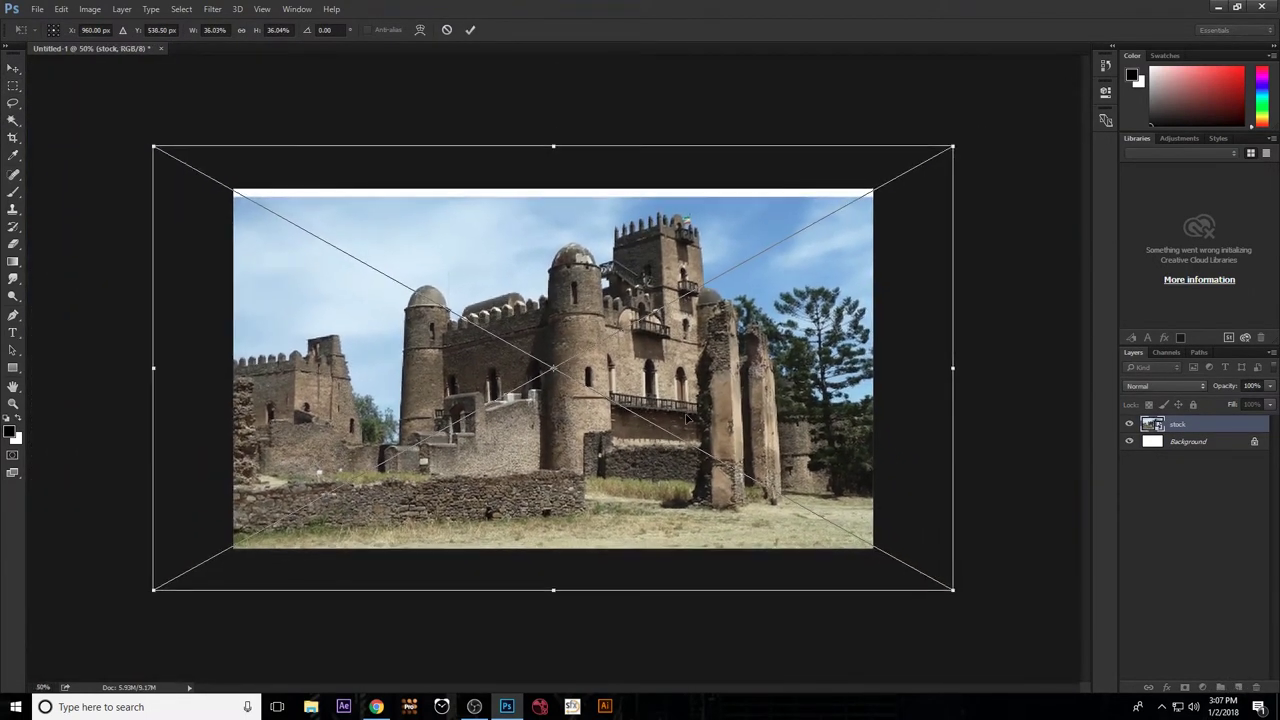
key("Up")
key("Up")
key("Up")
key("Up")
key("Up")
key("Up")
key("Up")
key("Up")
key("Up")
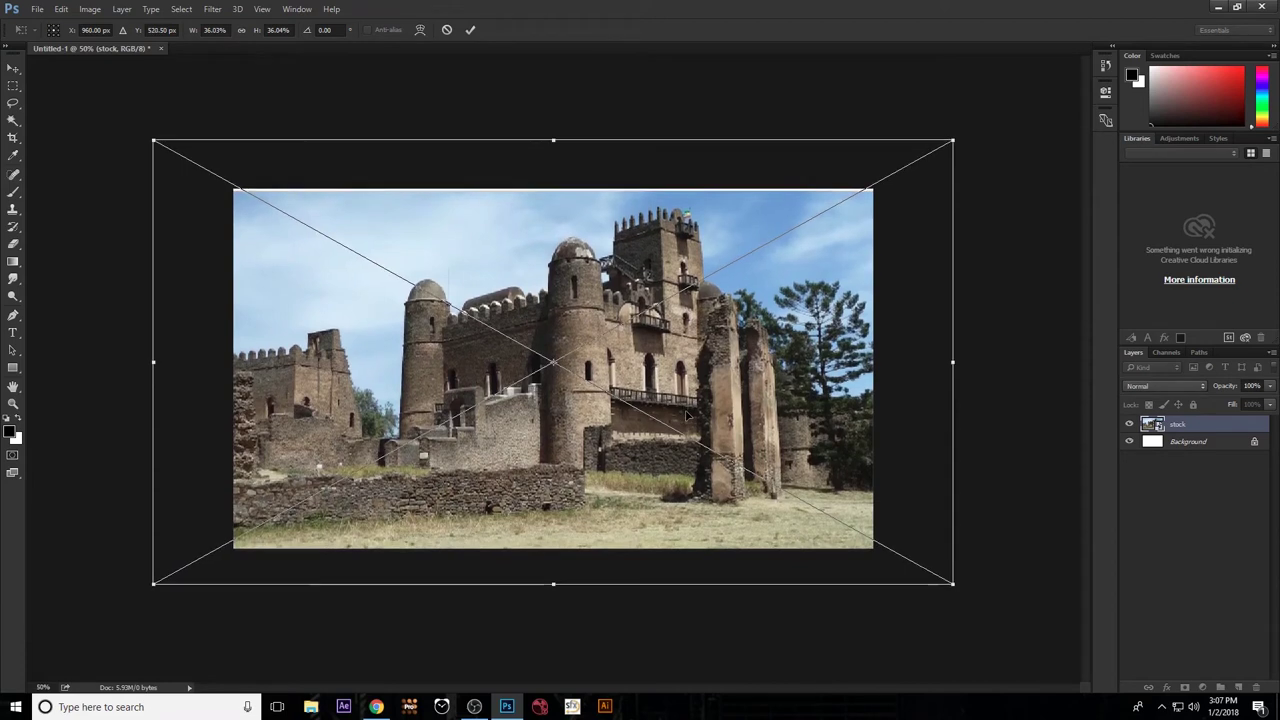
key("Up")
key("Up")
key("Up")
key("Up")
key("Up")
key("Up")
key("Up")
key("Up")
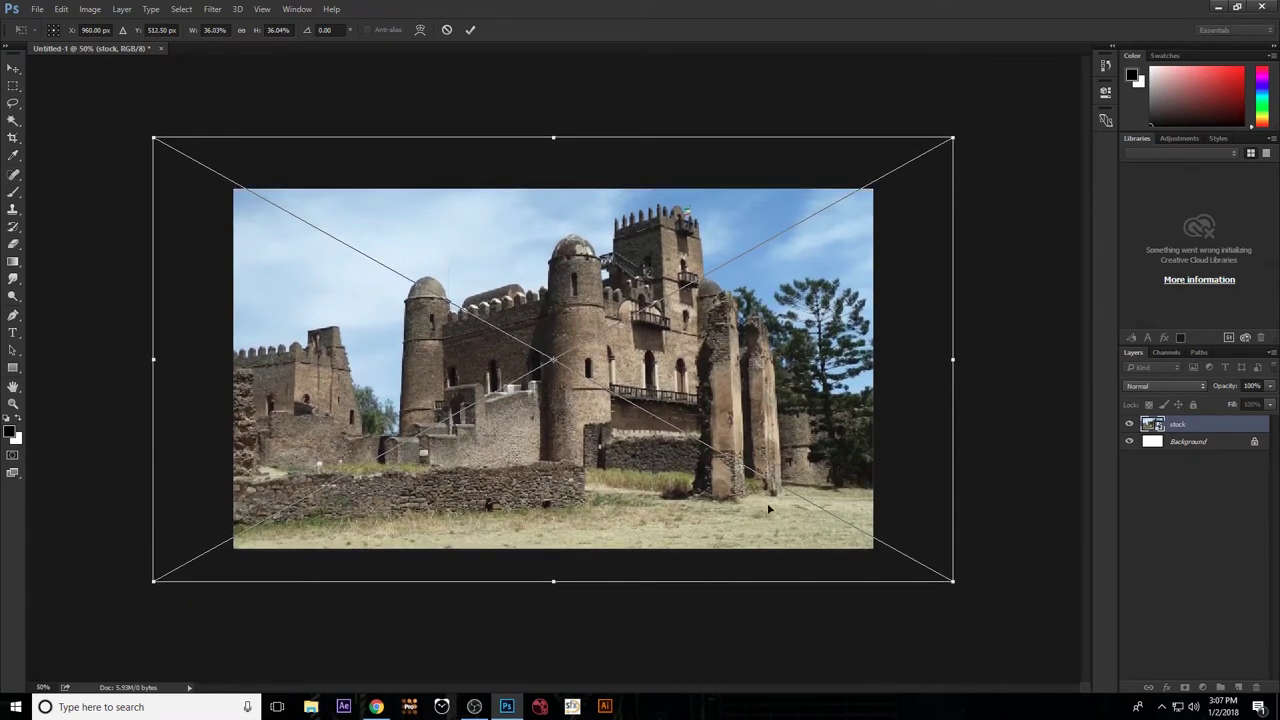
left_click_drag(953, 582, 954, 581)
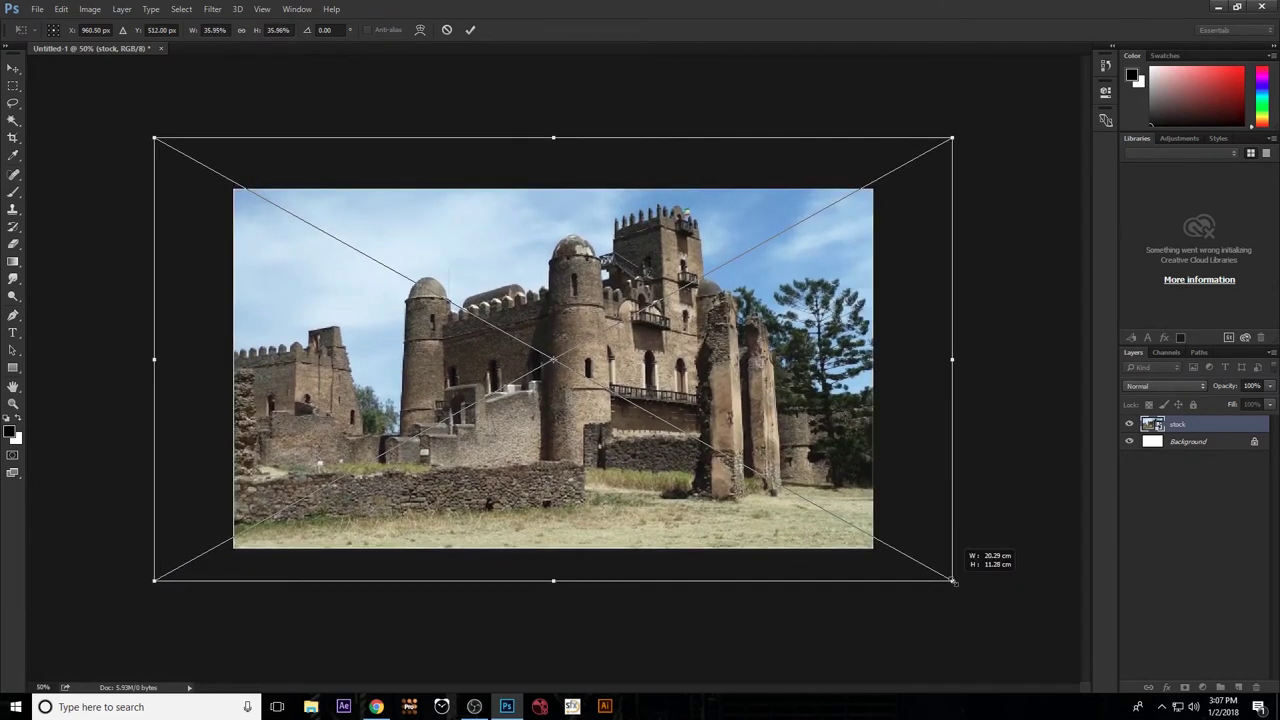
key("Return")
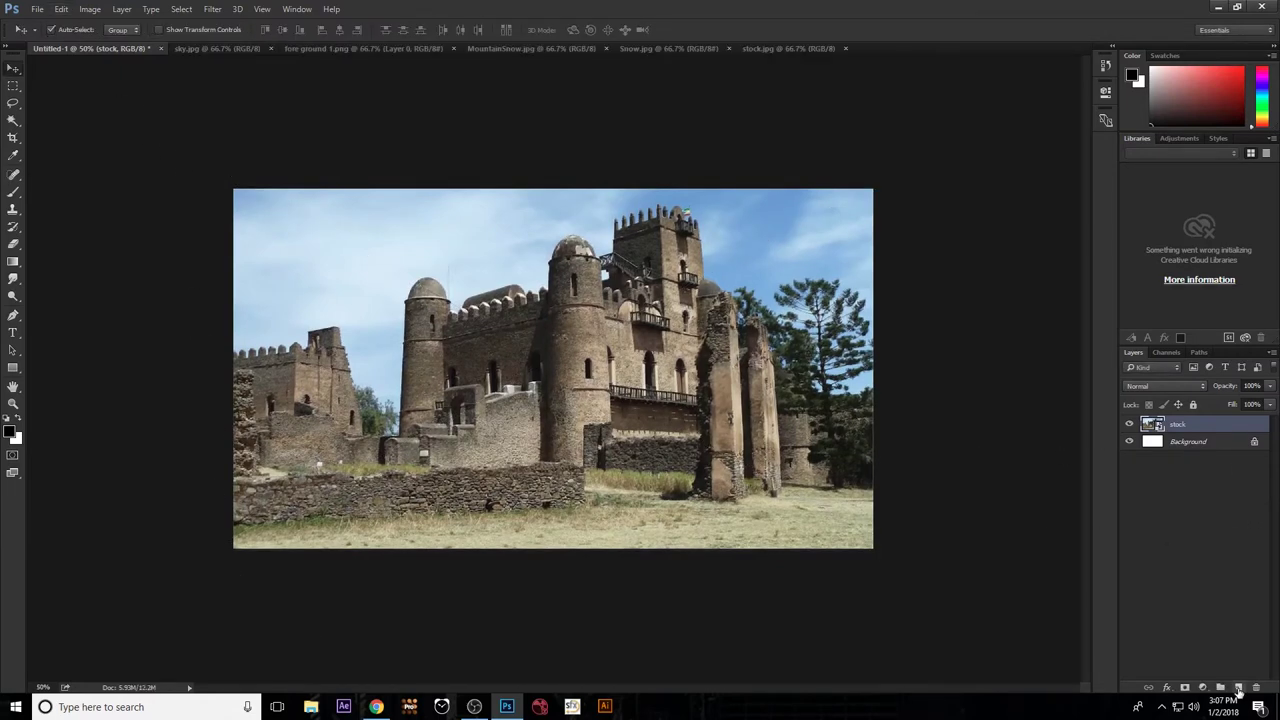
Set the foreground colour to pale blue #e1f3f9.
left_click(11, 433)
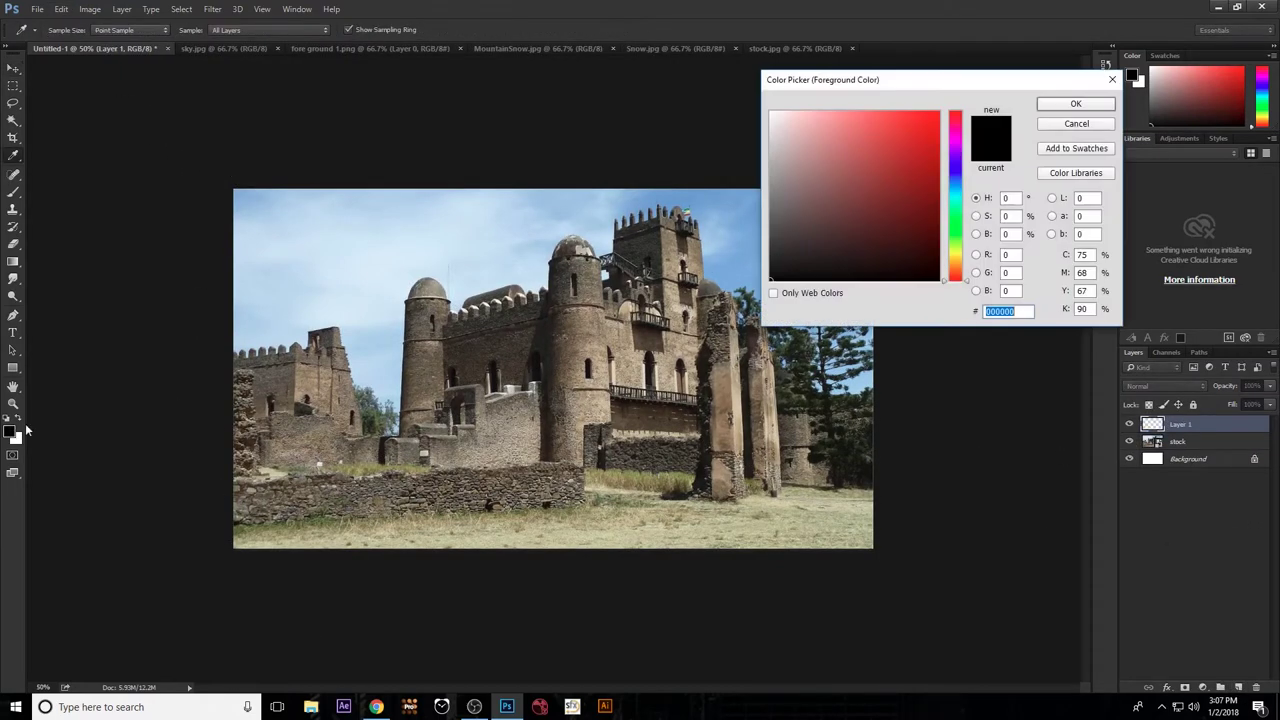
left_click(960, 198)
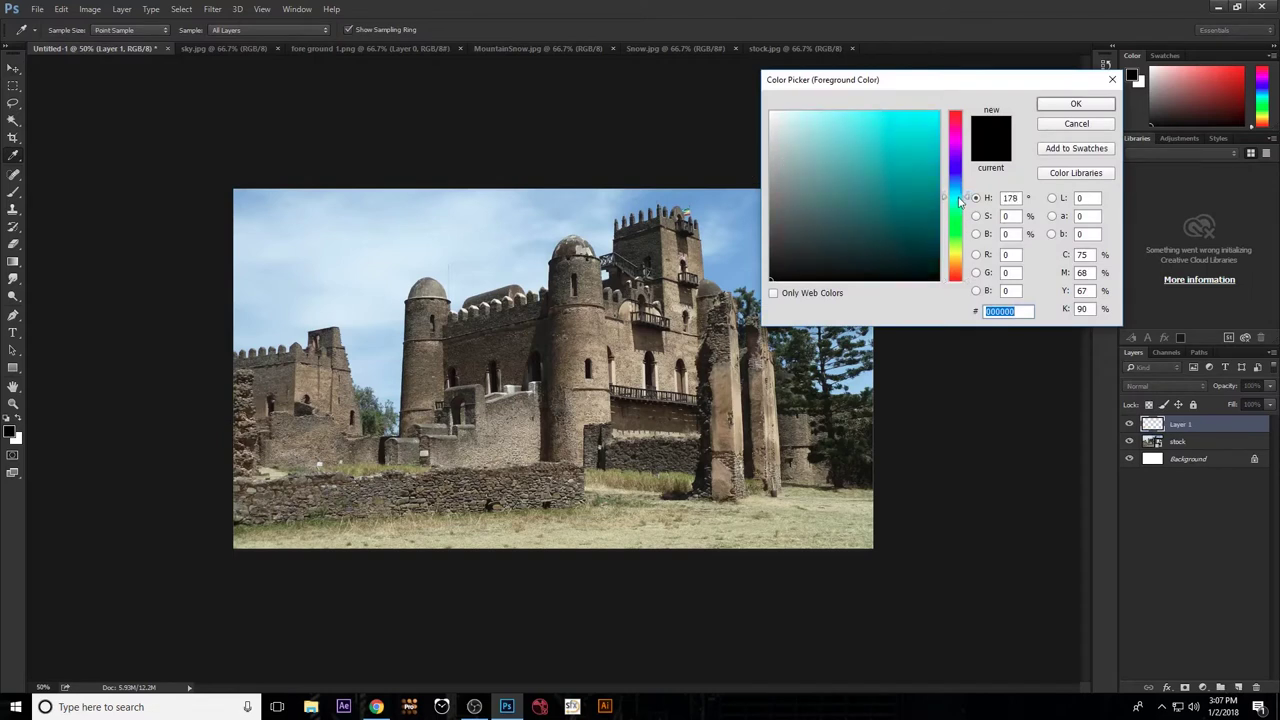
left_click_drag(958, 200, 967, 188)
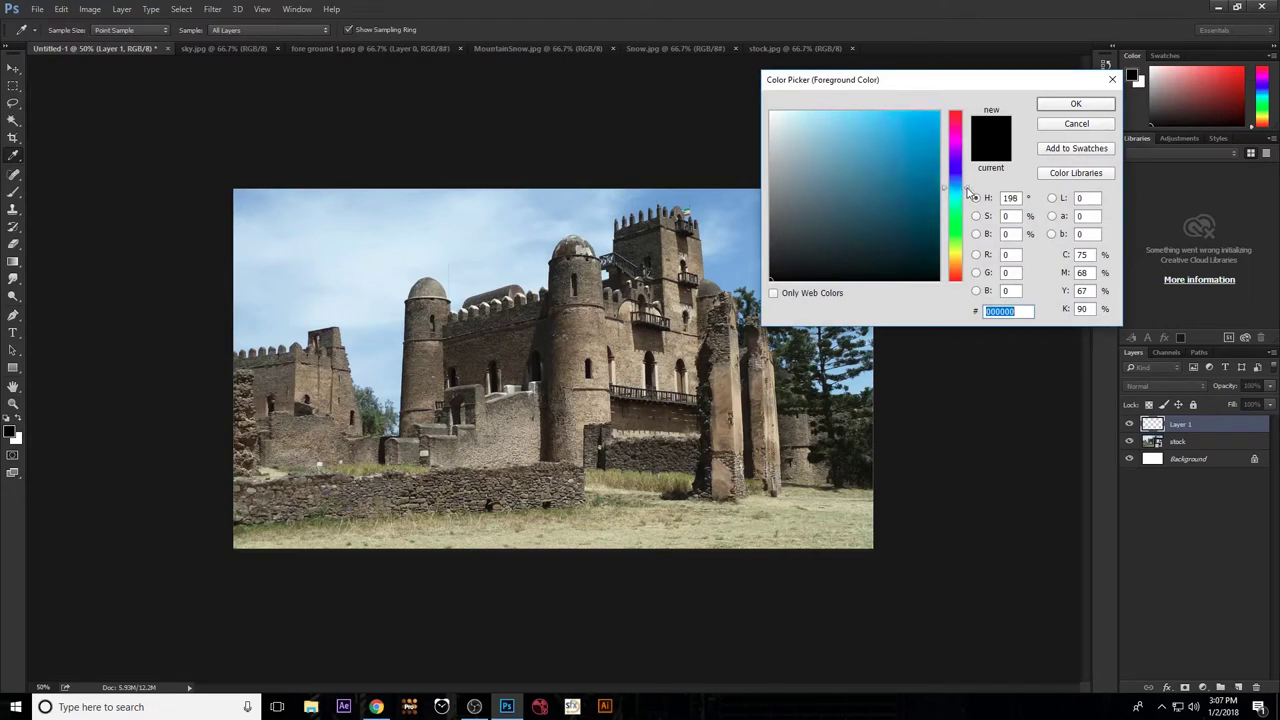
left_click_drag(800, 116, 786, 115)
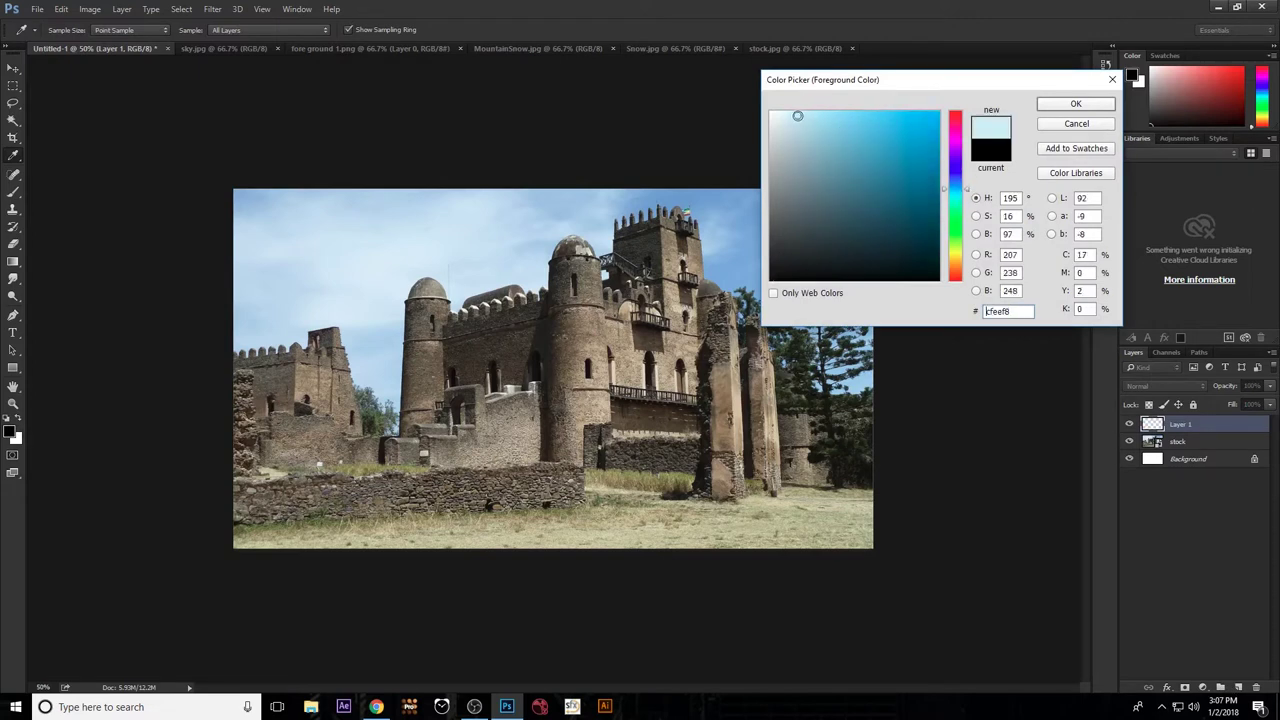
left_click(1060, 106)
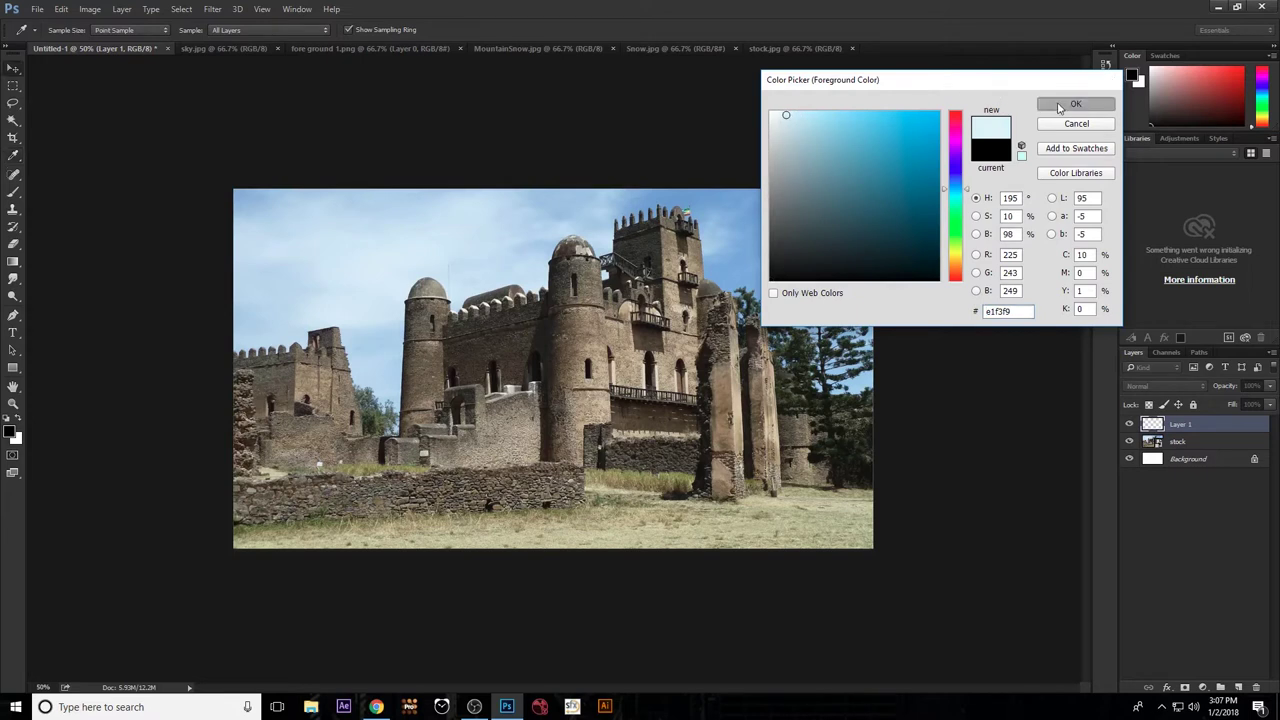
Fill Layer 1 white and paste the stormy sky, scaled to cover the canvas.
key("alt+BackSpace")
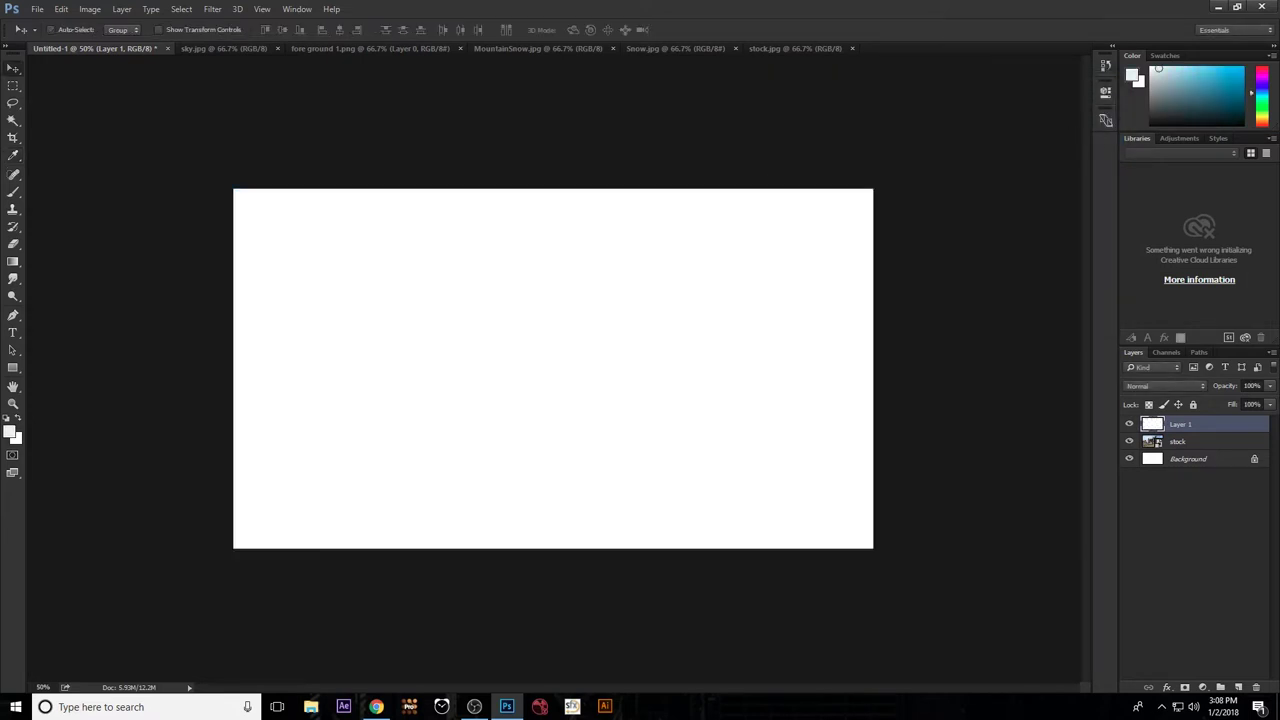
key("ctrl+v")
key("ctrl+t")
left_click_drag(553, 440, 536, 355)
left_click_drag(767, 490, 882, 538)
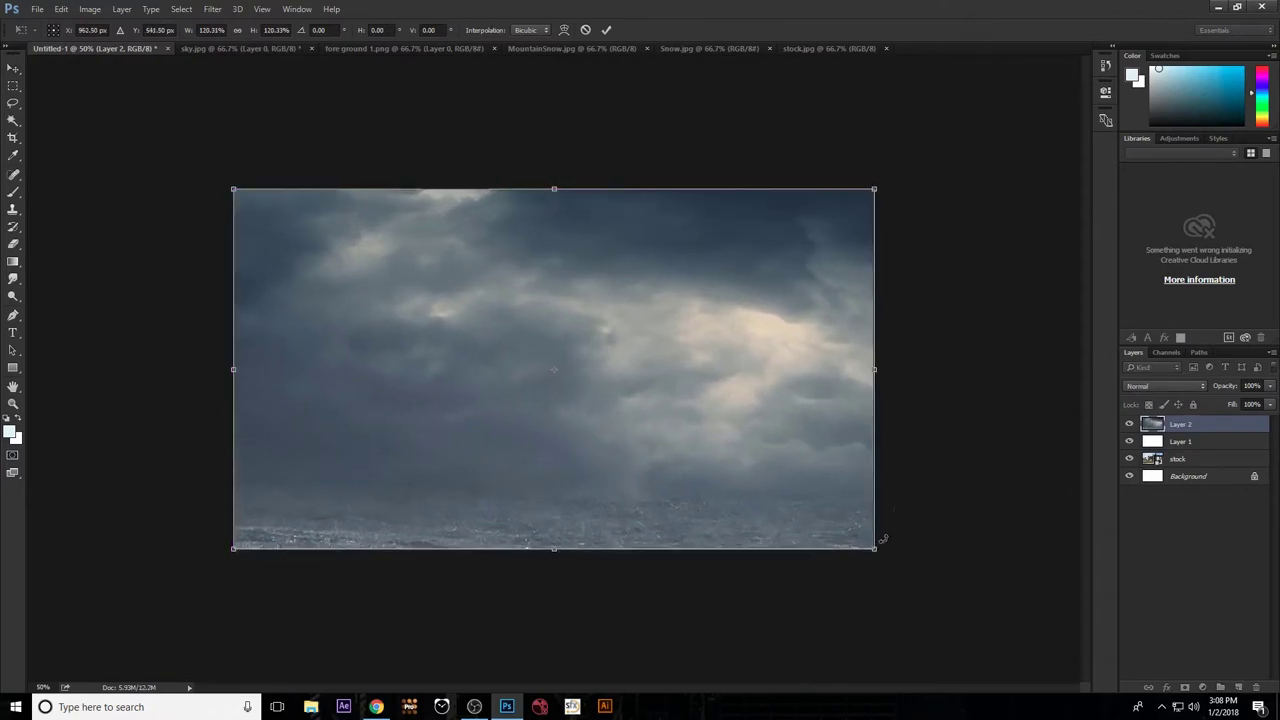
key("Return")
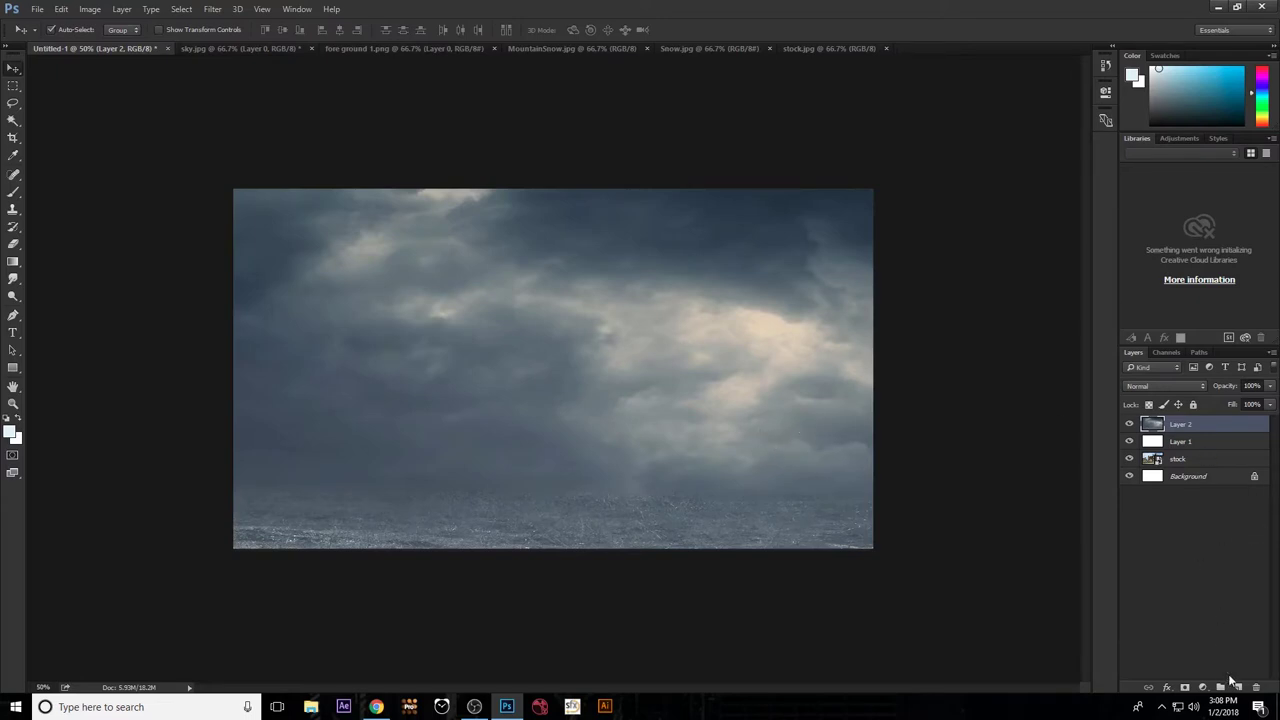
In stock.jpg, Magic Wand select the sky and the white border.
left_click(804, 50)
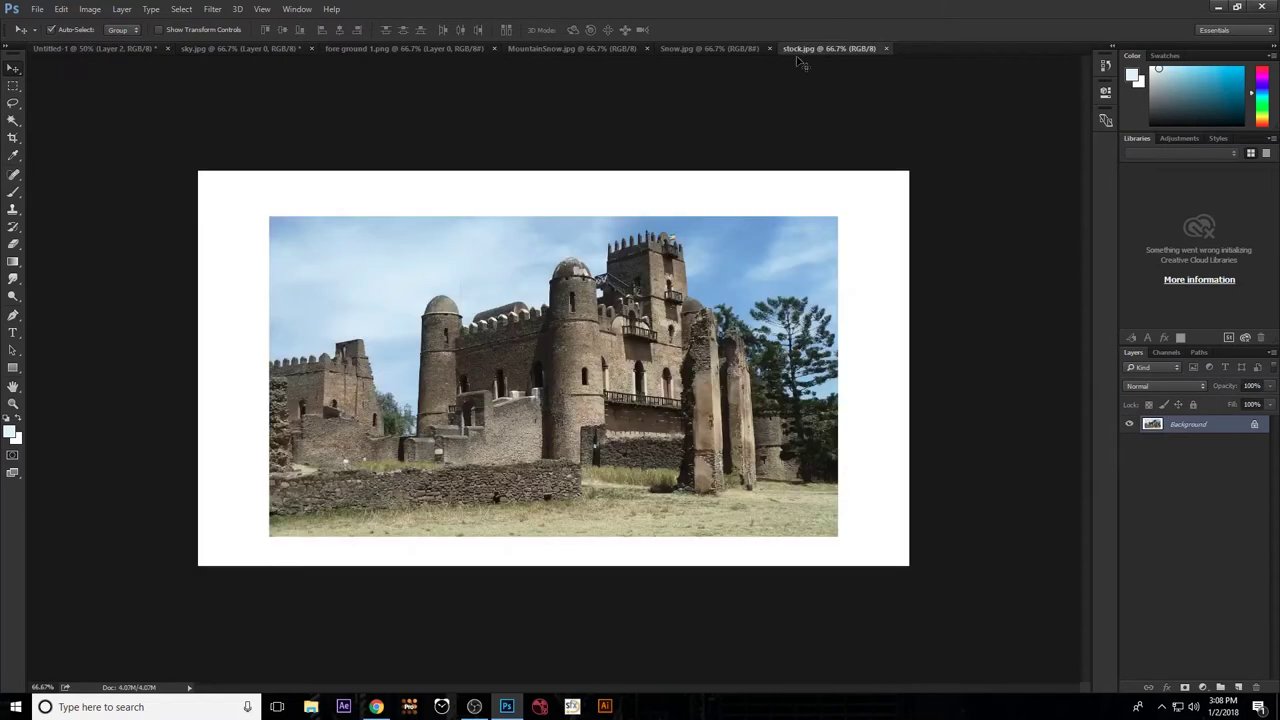
left_click(13, 120)
left_click(371, 273)
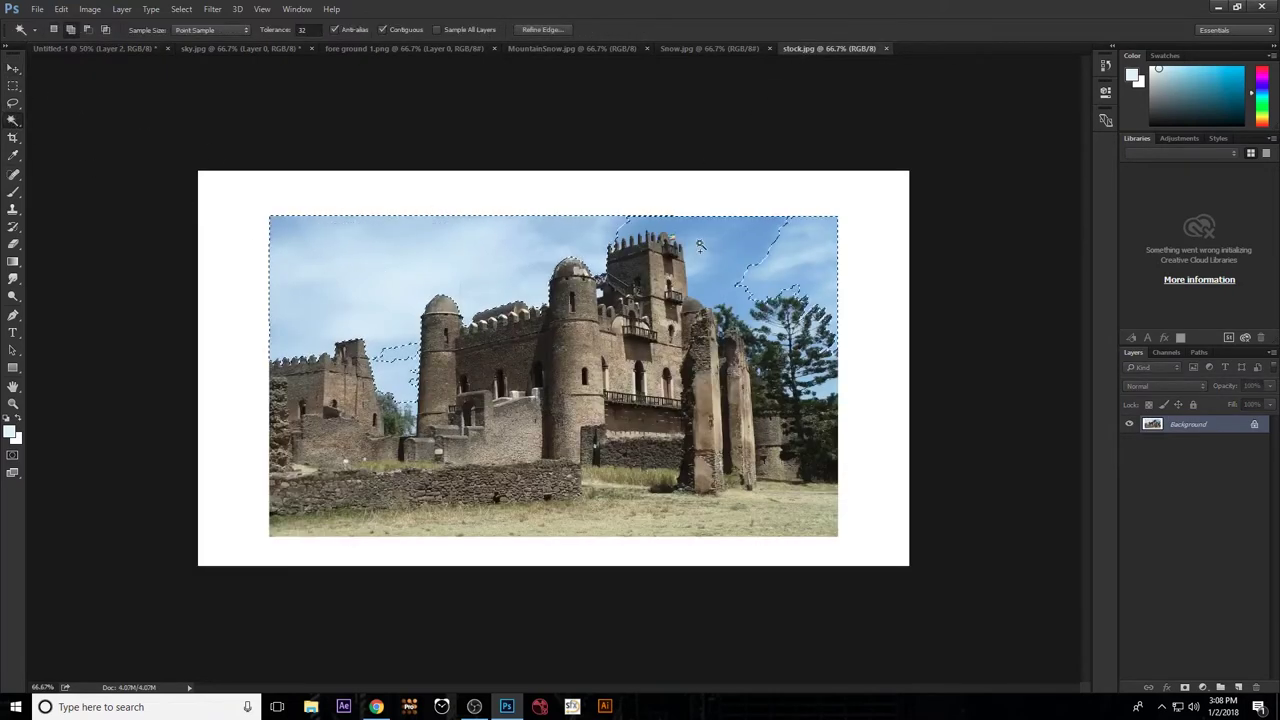
left_click(600, 194, "shift")
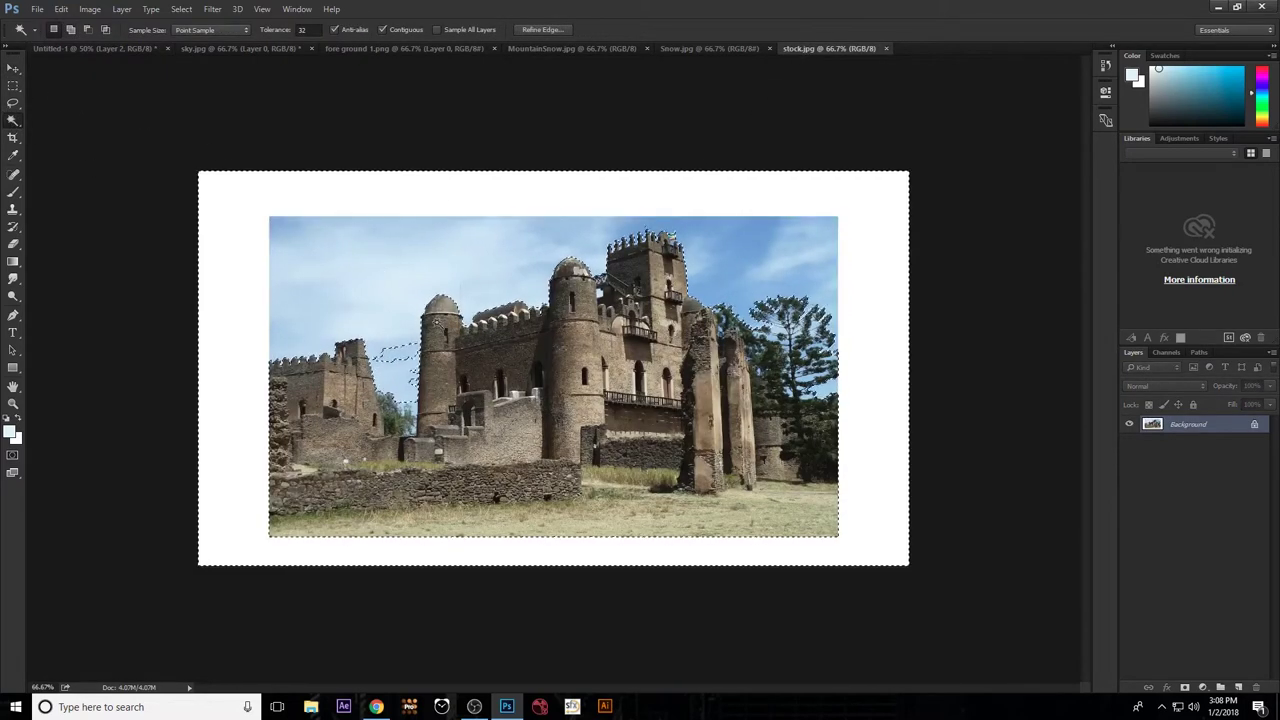
key("ctrl+plus")
key("ctrl+plus")
key("ctrl+plus")
scroll(540, 174, "up", 3)
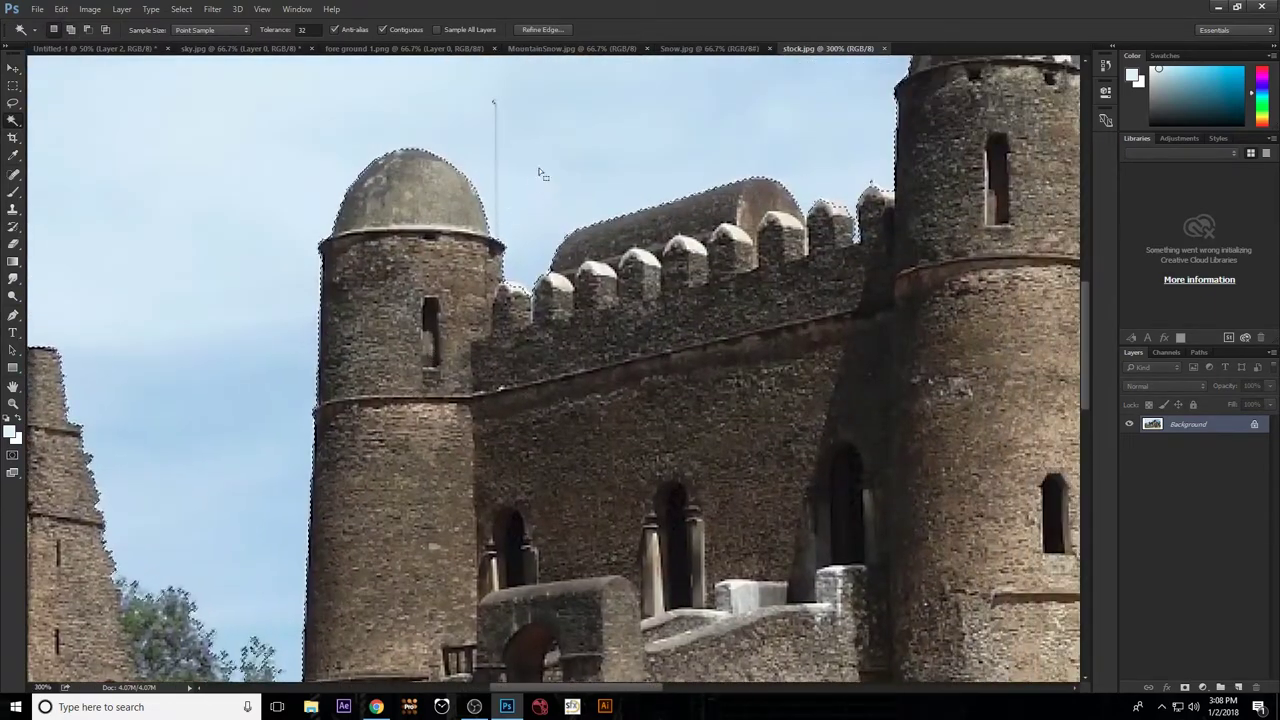
scroll(540, 174, "up", 2)
scroll(540, 174, "right", 3)
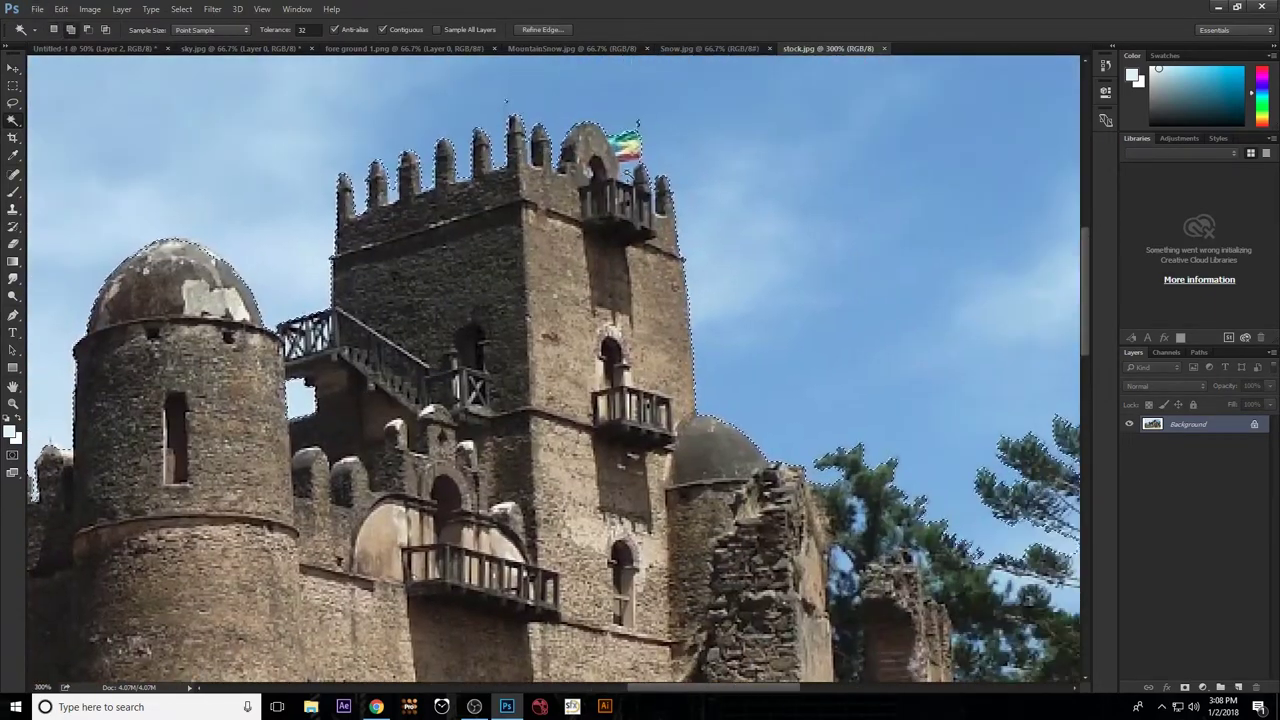
Lasso the flag into the selection and fit the image on screen.
left_click(13, 102)
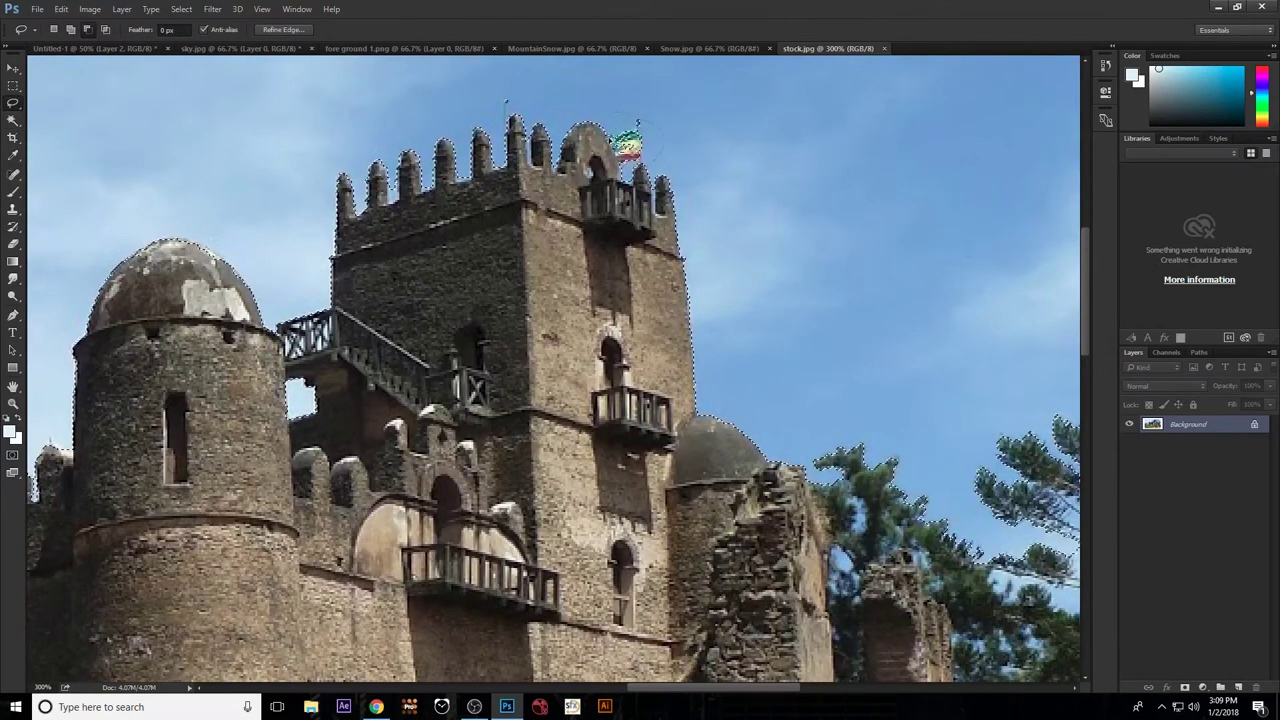
left_click_drag(637, 122, 612, 118)
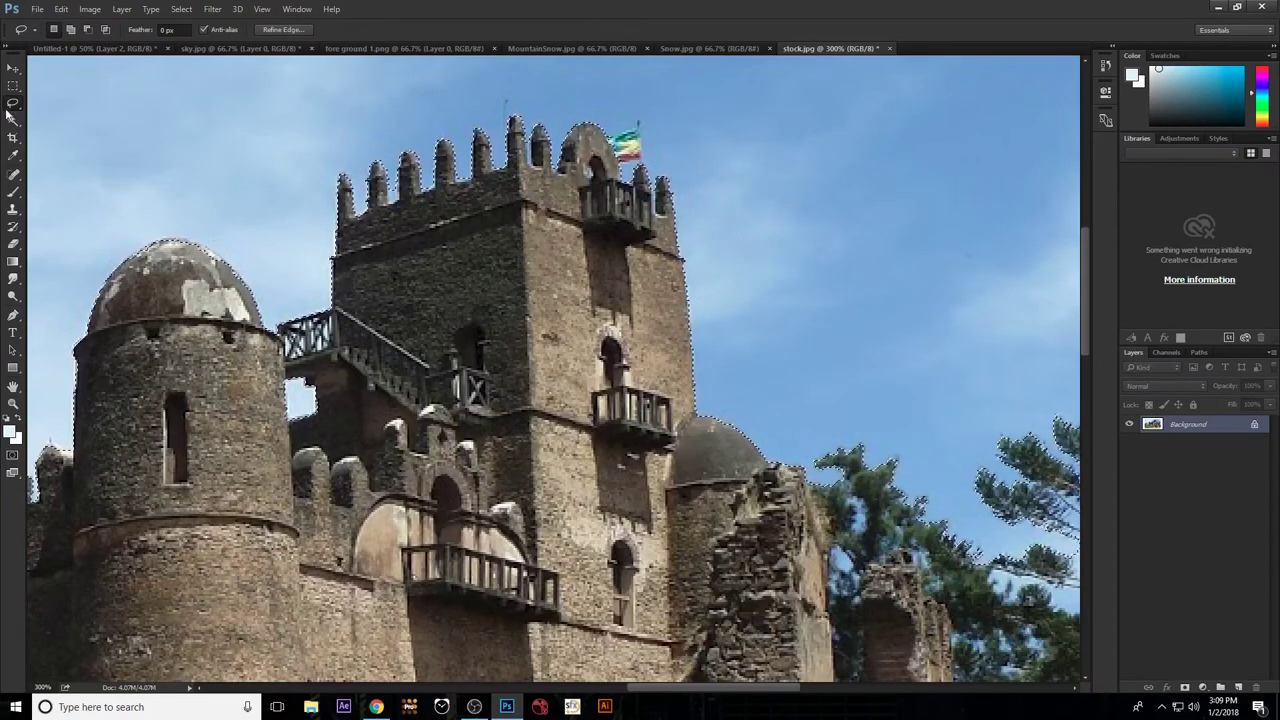
key("w")
scroll(607, 352, "down", 3)
scroll(607, 352, "right", 5)
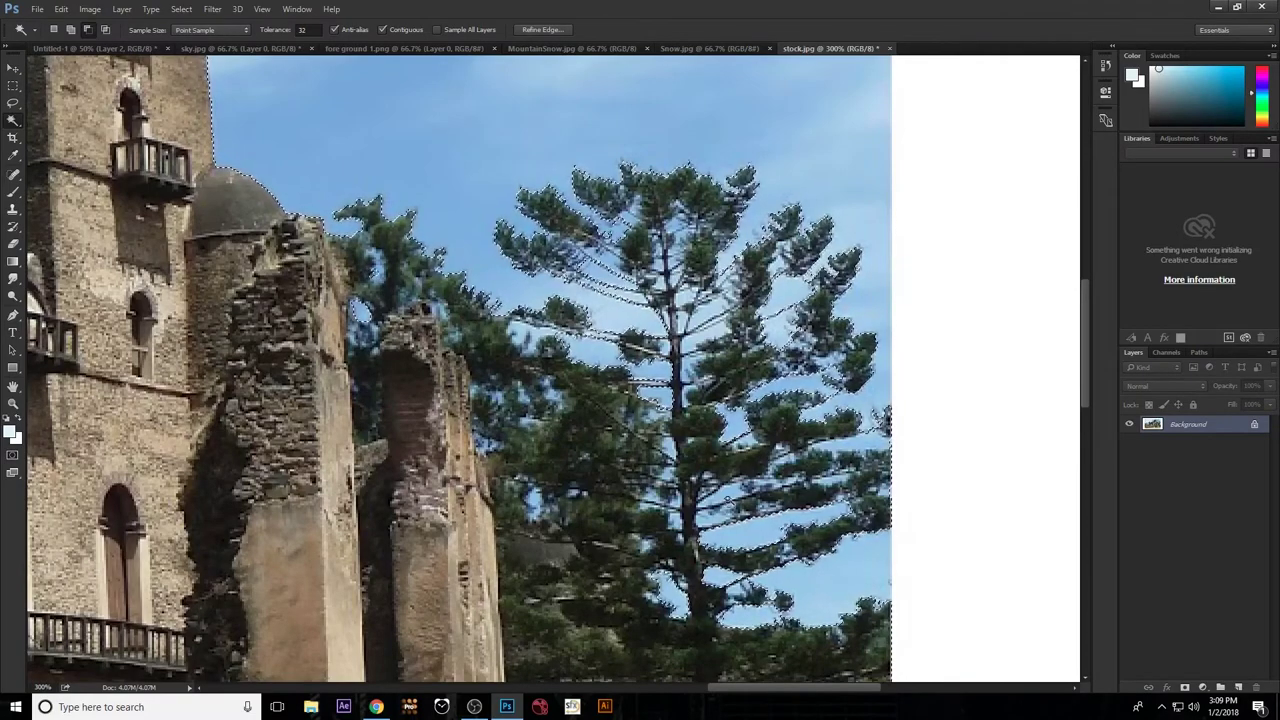
key("ctrl+0")
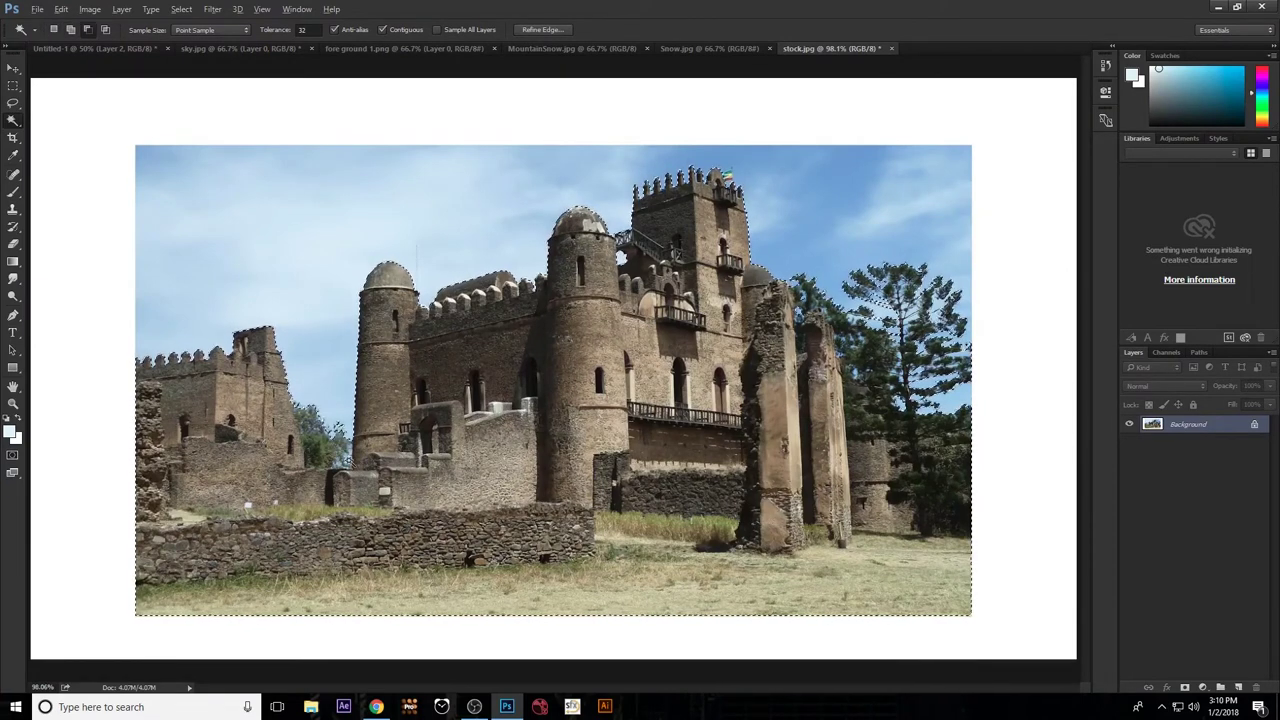
Mask out the sky and refine the mask edge along the tree and castle.
left_click(1184, 688)
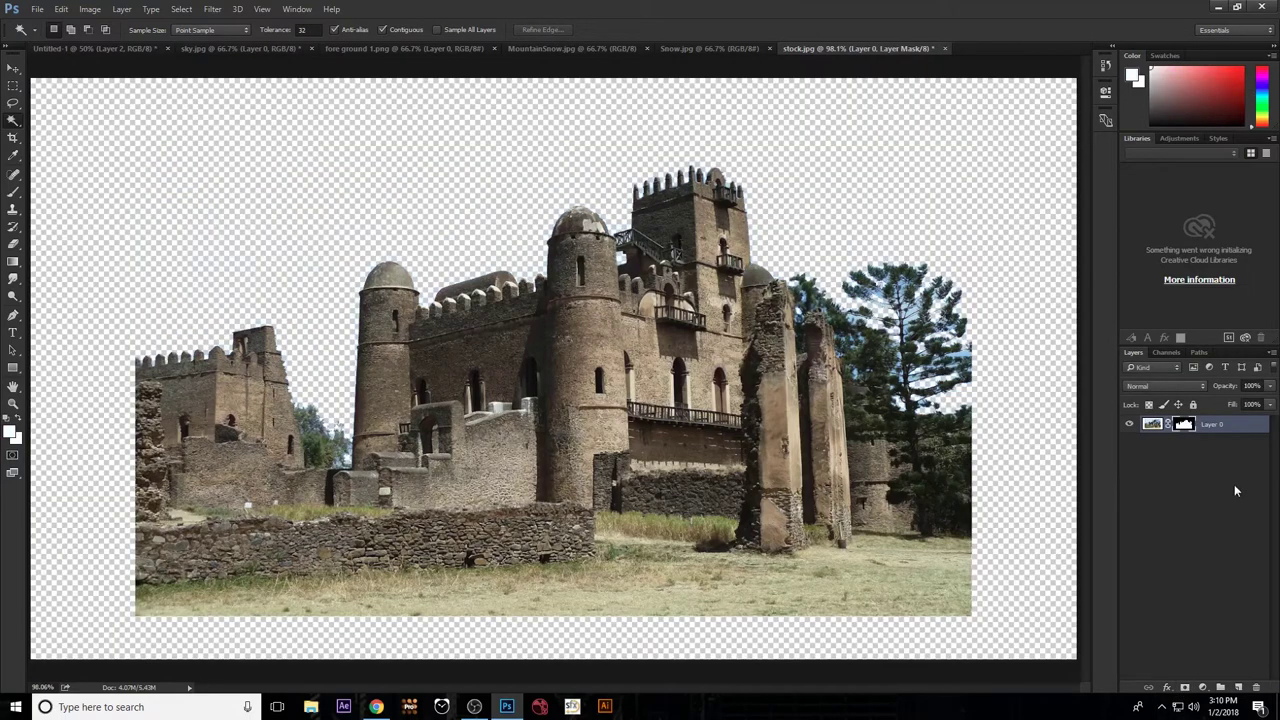
right_click(1184, 425)
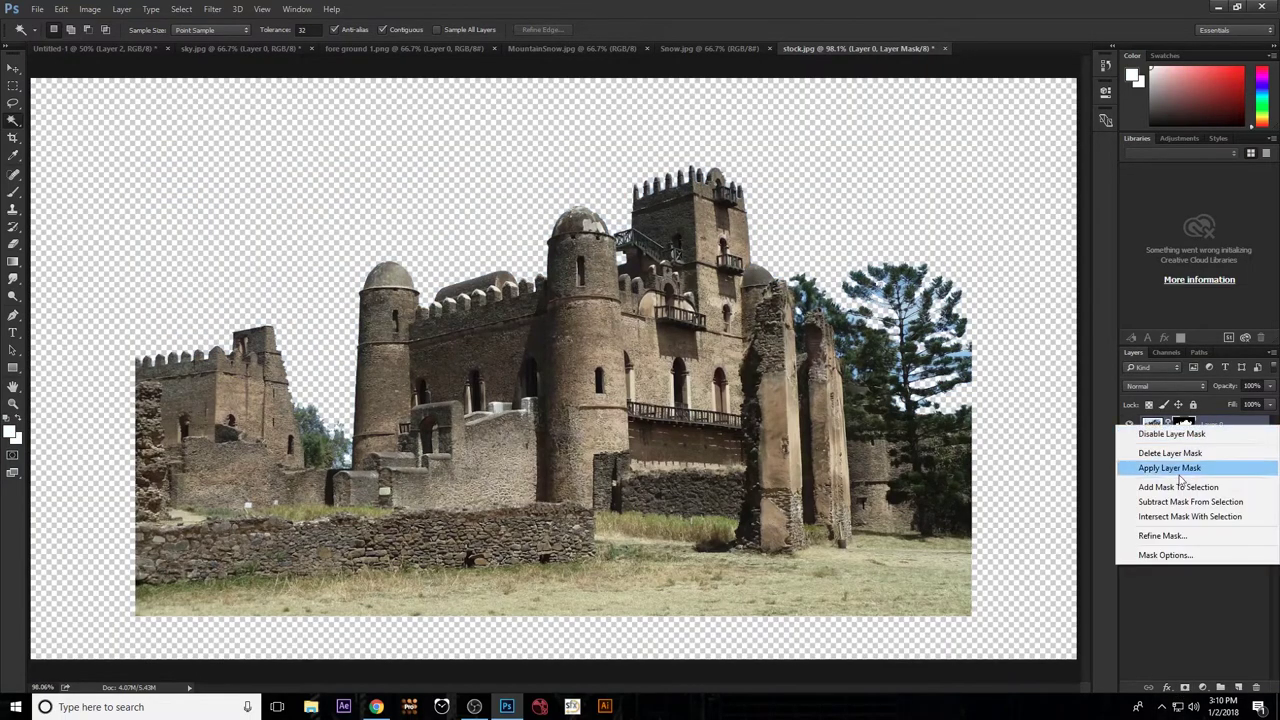
left_click(1180, 539)
left_click_drag(851, 168, 721, 172)
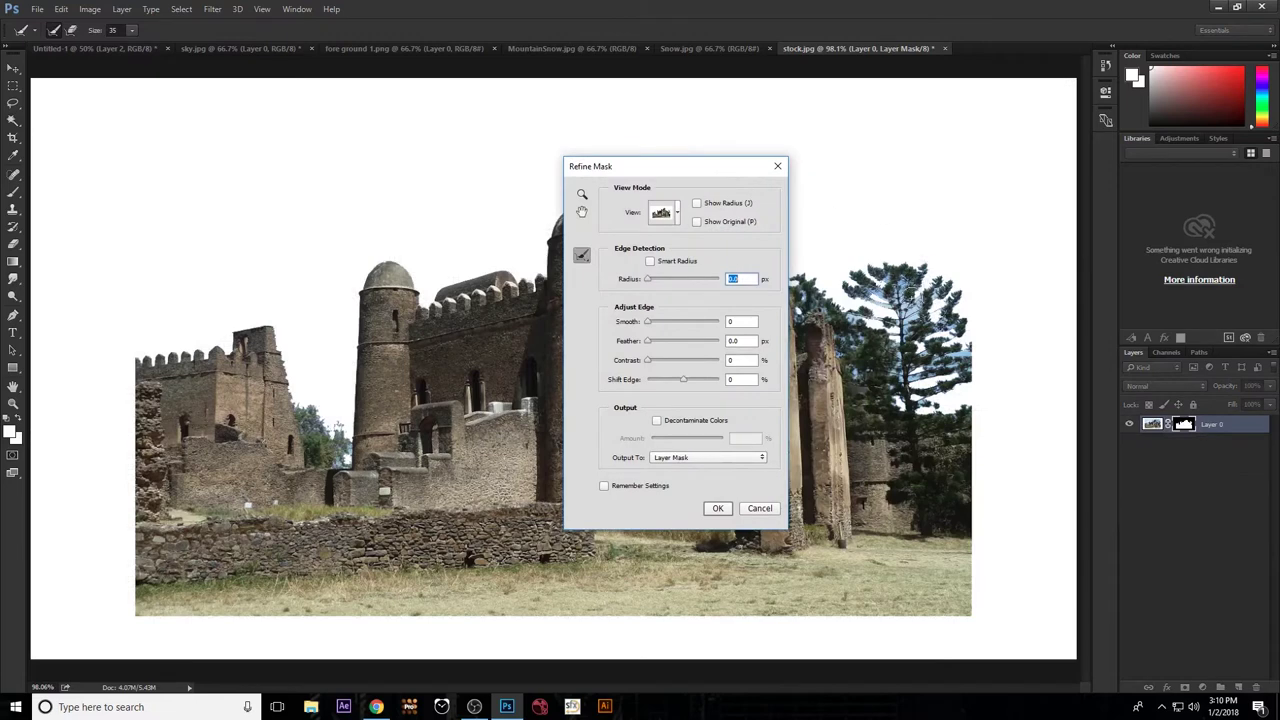
key("ctrl+plus")
key("ctrl+plus")
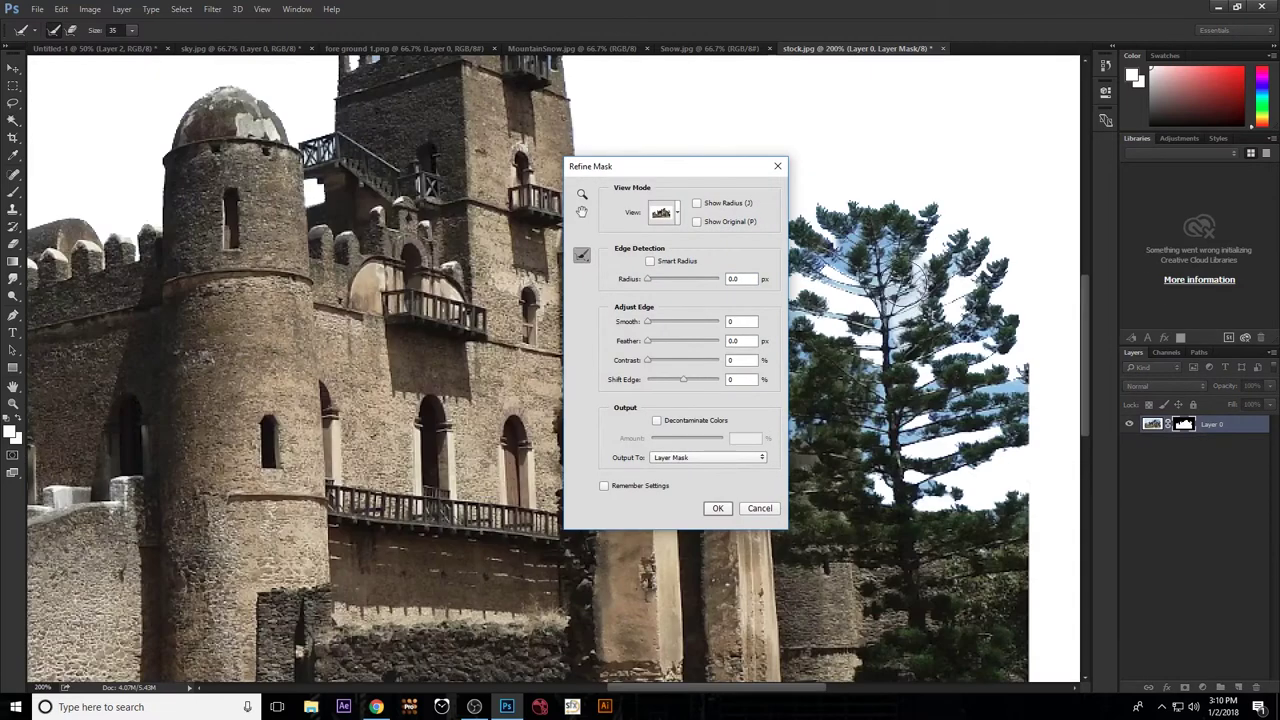
left_click_drag(909, 274, 1029, 379)
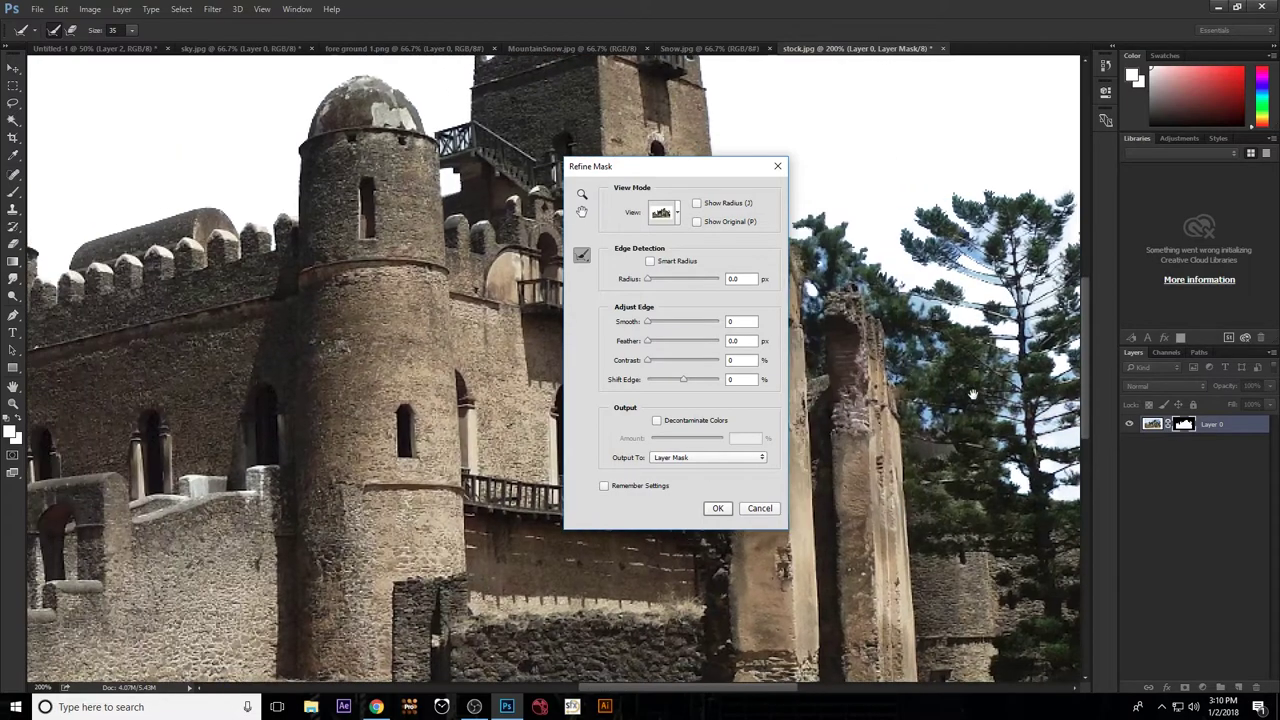
left_click_drag(798, 350, 935, 340)
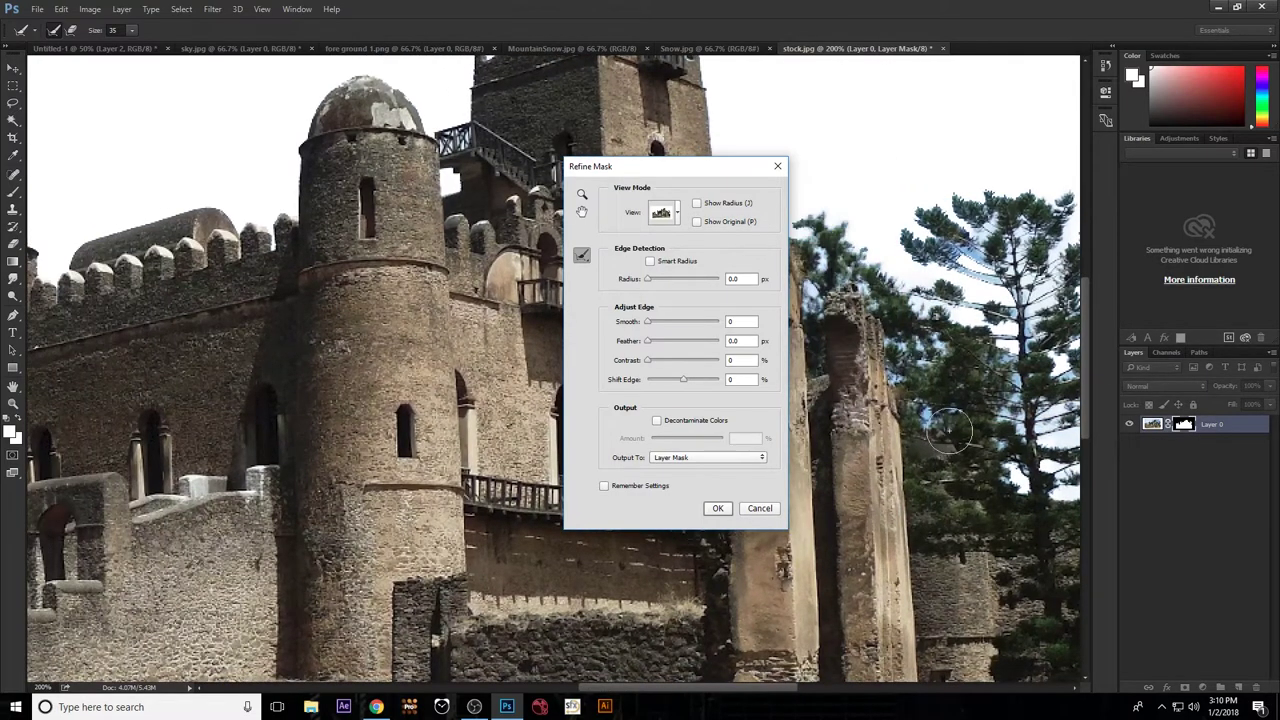
mouse_move(950, 432)
left_mouse_down()
mouse_move(868, 430)
mouse_move(820, 330)
left_mouse_up()
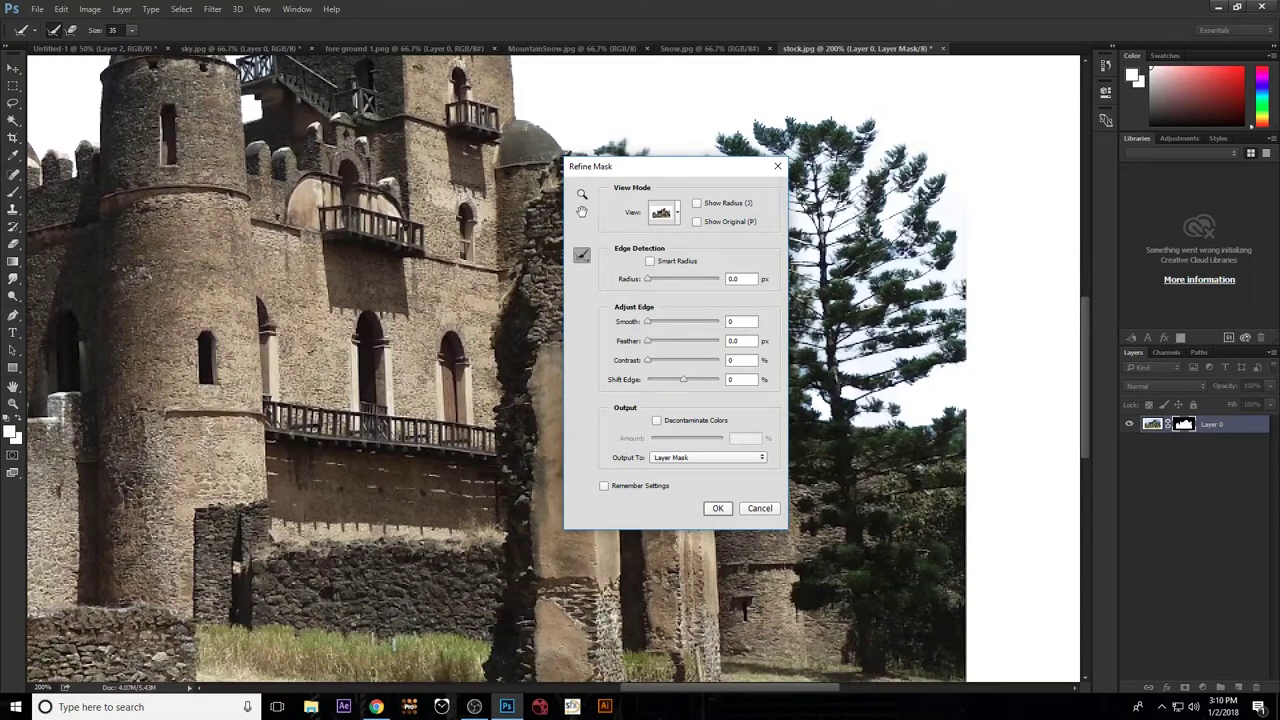
Apply the refined mask and drag the castle cut-out into the Untitled-1 composite.
key("alt+Tab")
key("alt+Tab")
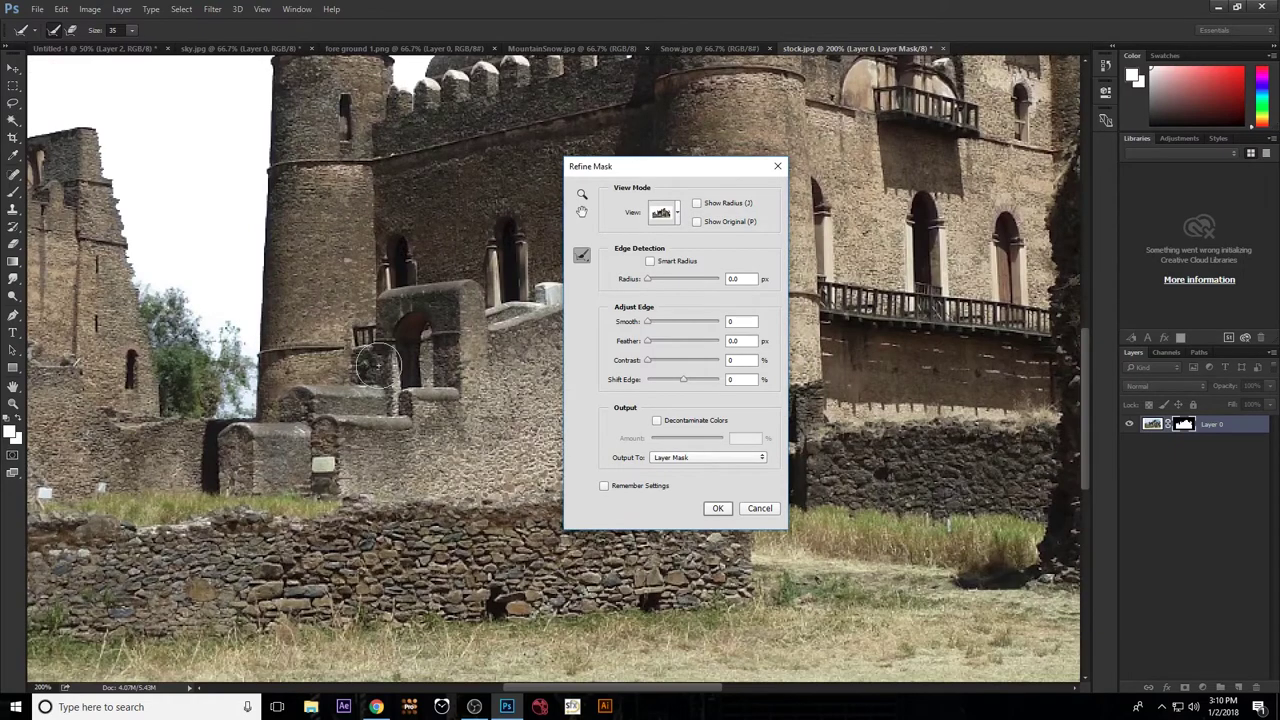
key("ctrl+minus")
key("ctrl+minus")
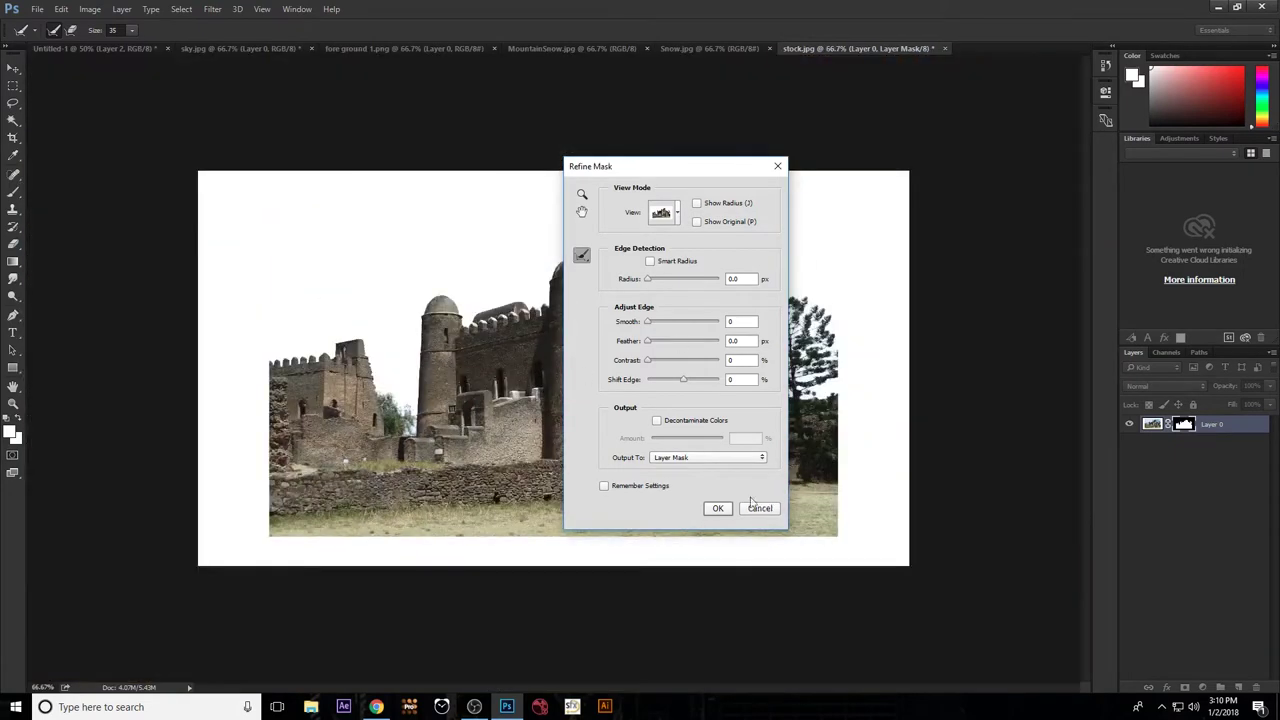
left_click(717, 509)
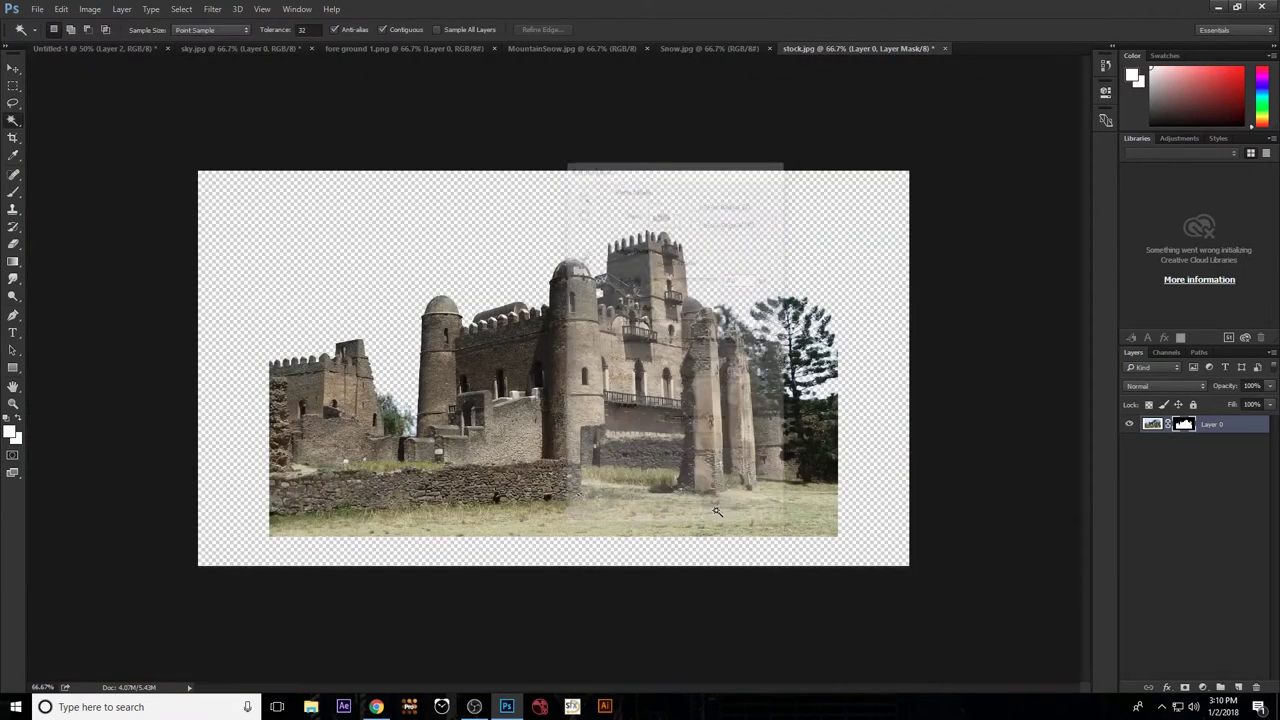
left_click(13, 68)
mouse_move(522, 440)
left_mouse_down()
mouse_move(82, 62)
mouse_move(533, 410)
left_mouse_up()
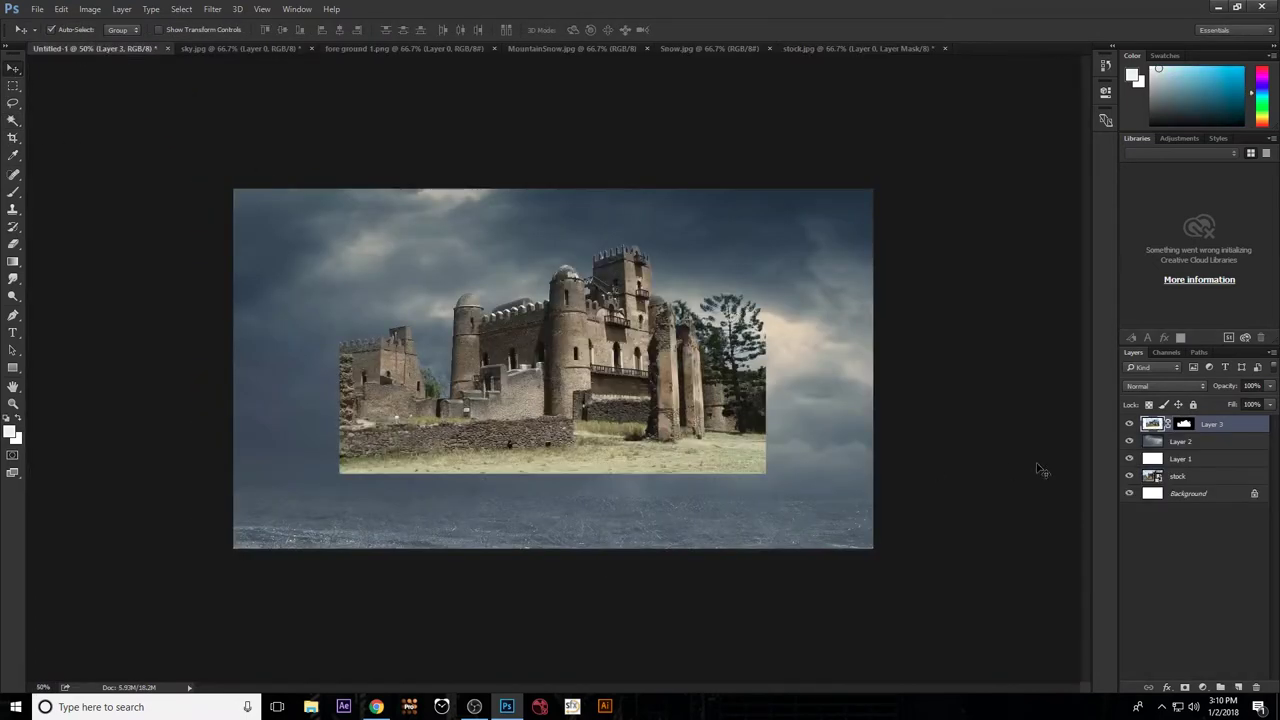
Scale the Layer 3 castle to about 151%, nudge it into position and commit.
key("ctrl+t")
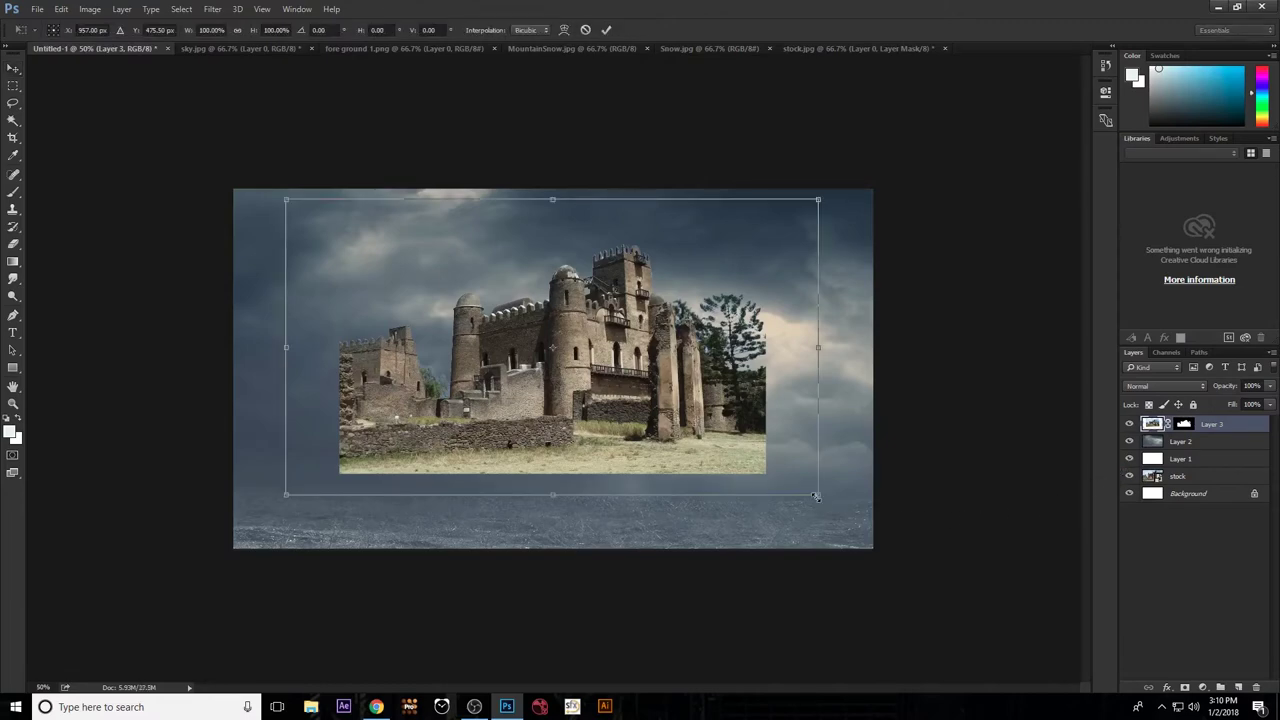
left_click_drag(816, 496, 944, 584)
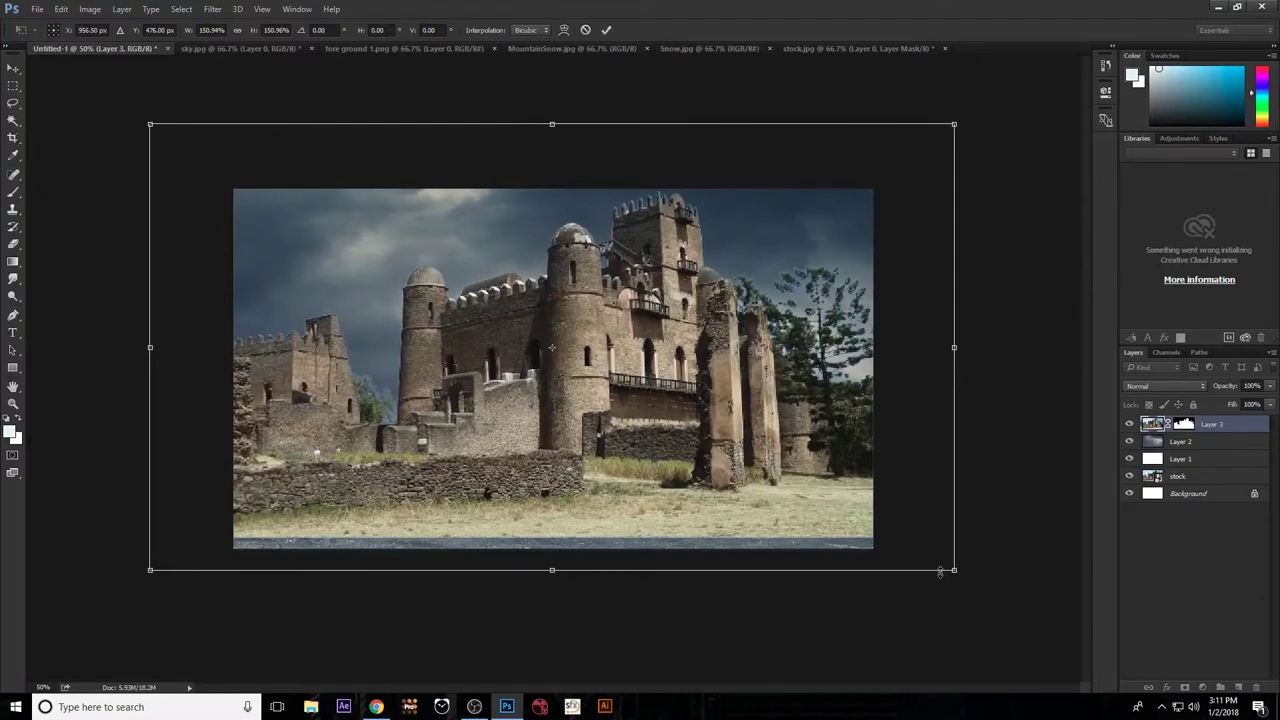
key("shift+Down")
key("shift+Down")
key("shift+Down")
key("shift+Down")
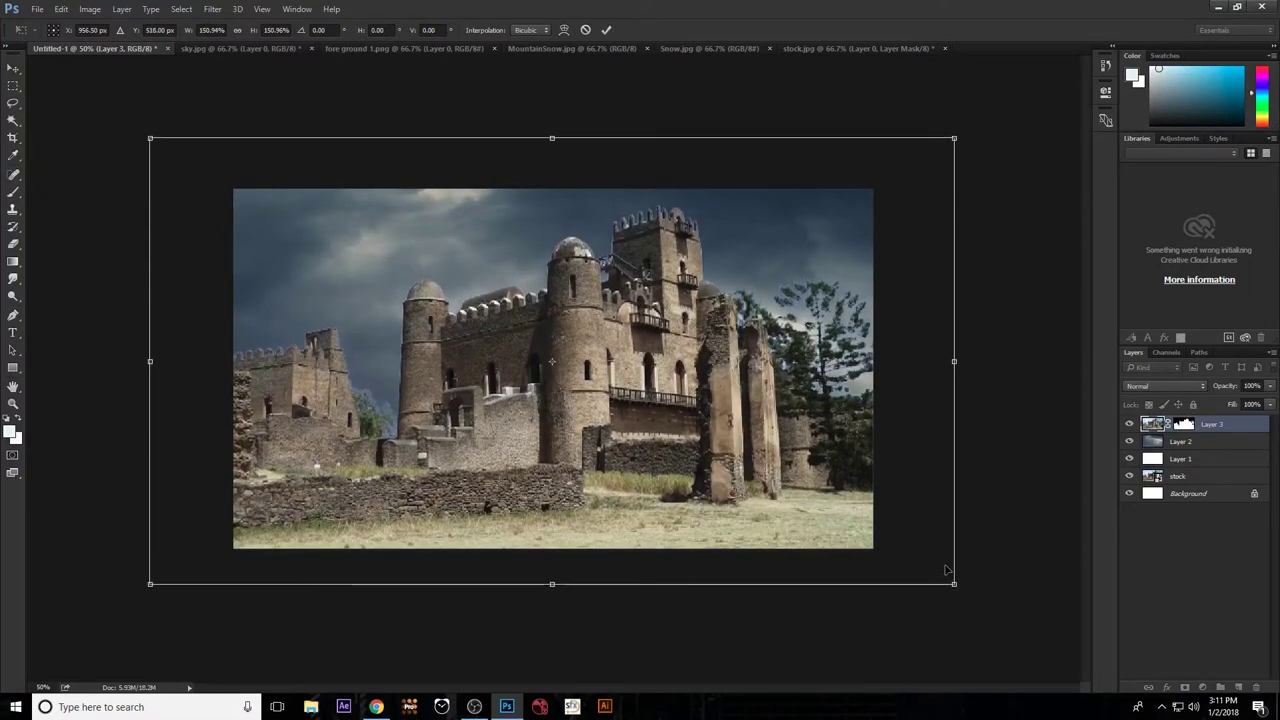
key("shift+Up")
key("Up")
key("Up")
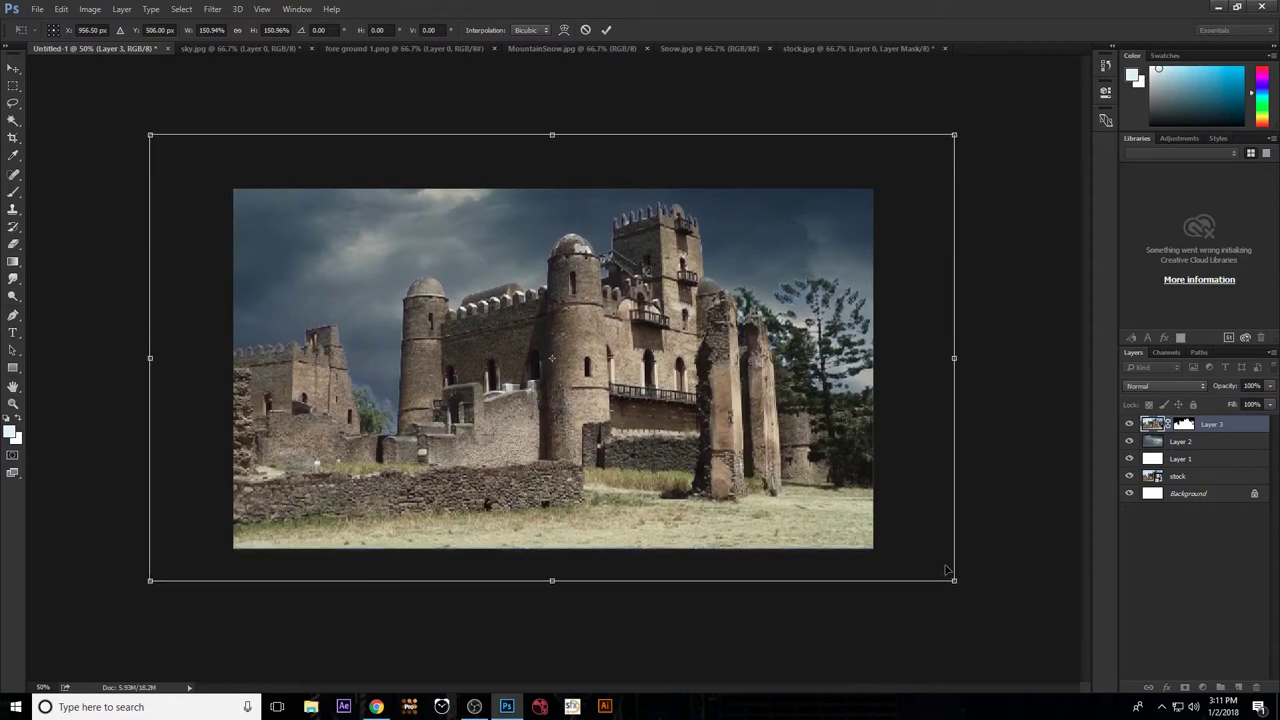
key("Return")
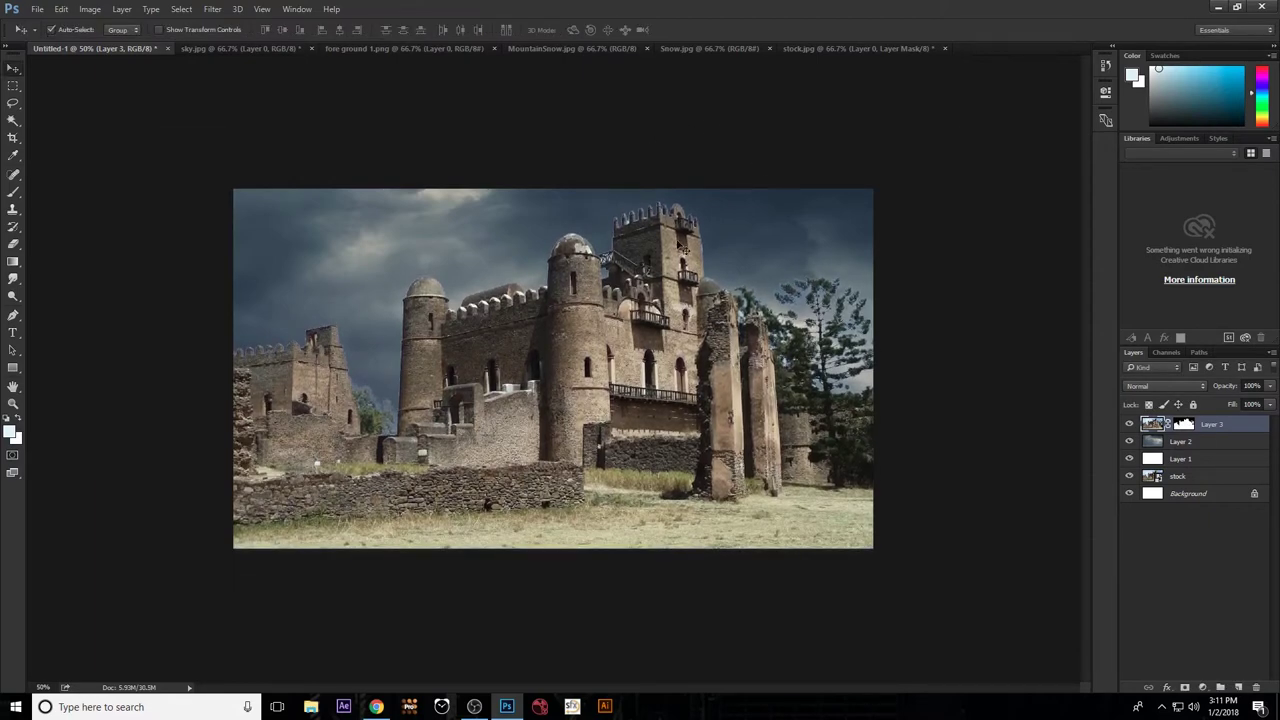
Zoom in and select sky Layer 2 to edit its opacity.
key("ctrl+plus")
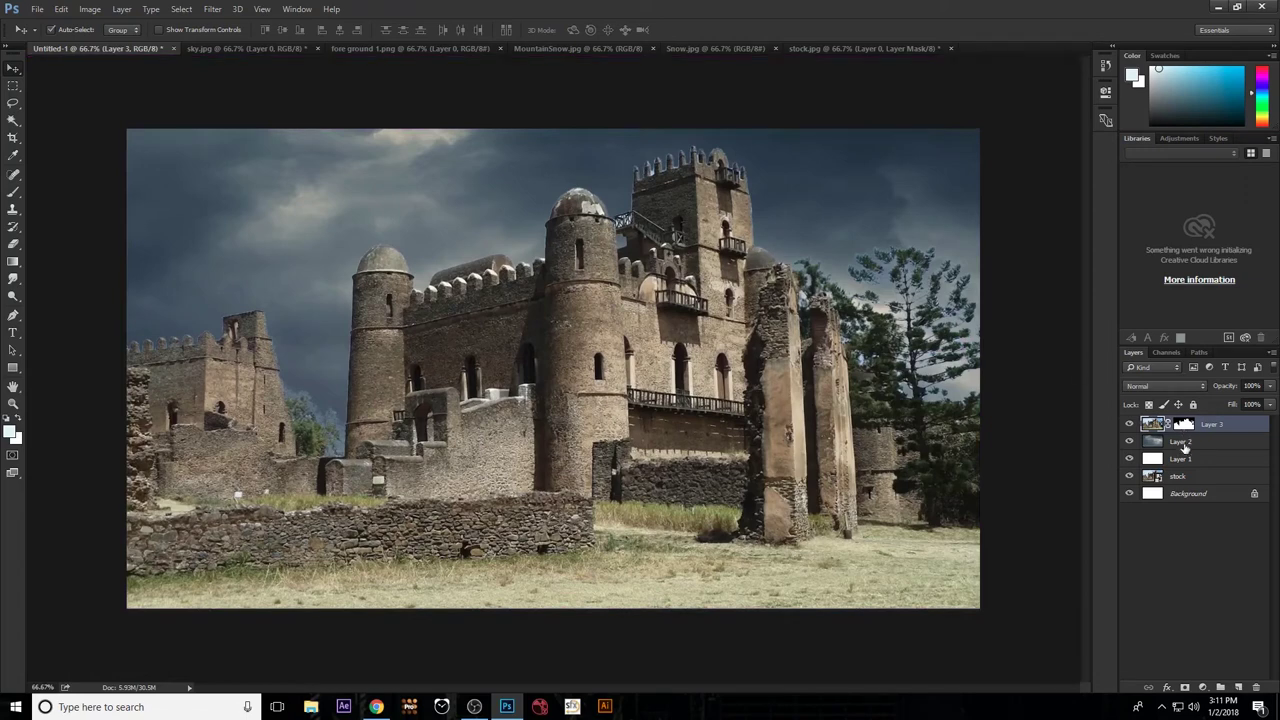
left_click(1184, 446)
key("Return")
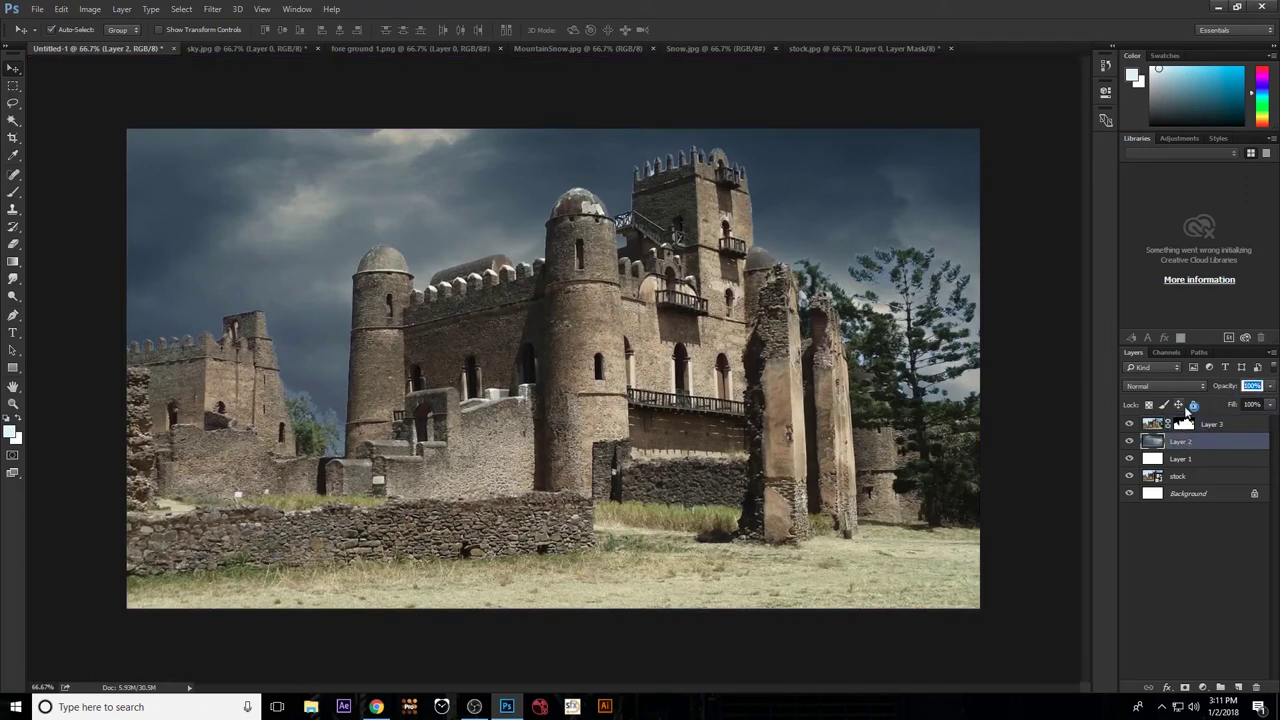
Set Layer 2 opacity to 43% and zoom in on the tower top.
type("45")
key("Return")
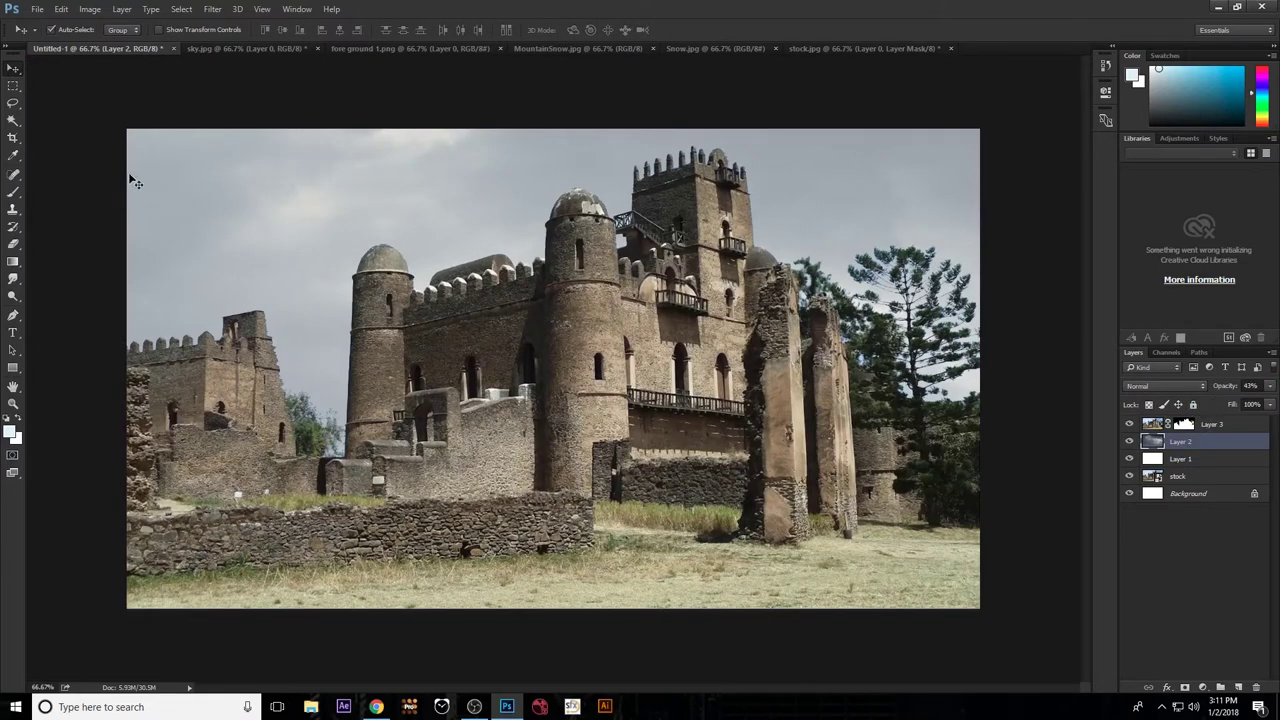
left_click(746, 150)
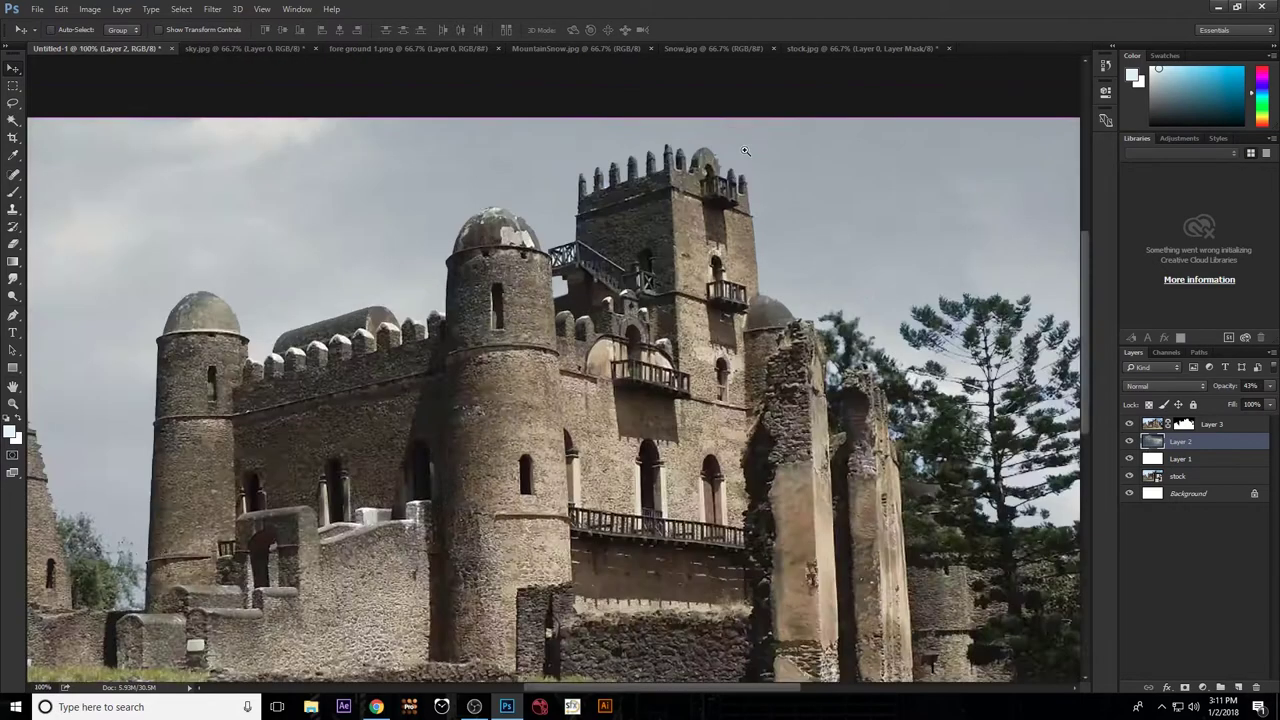
left_click(722, 152)
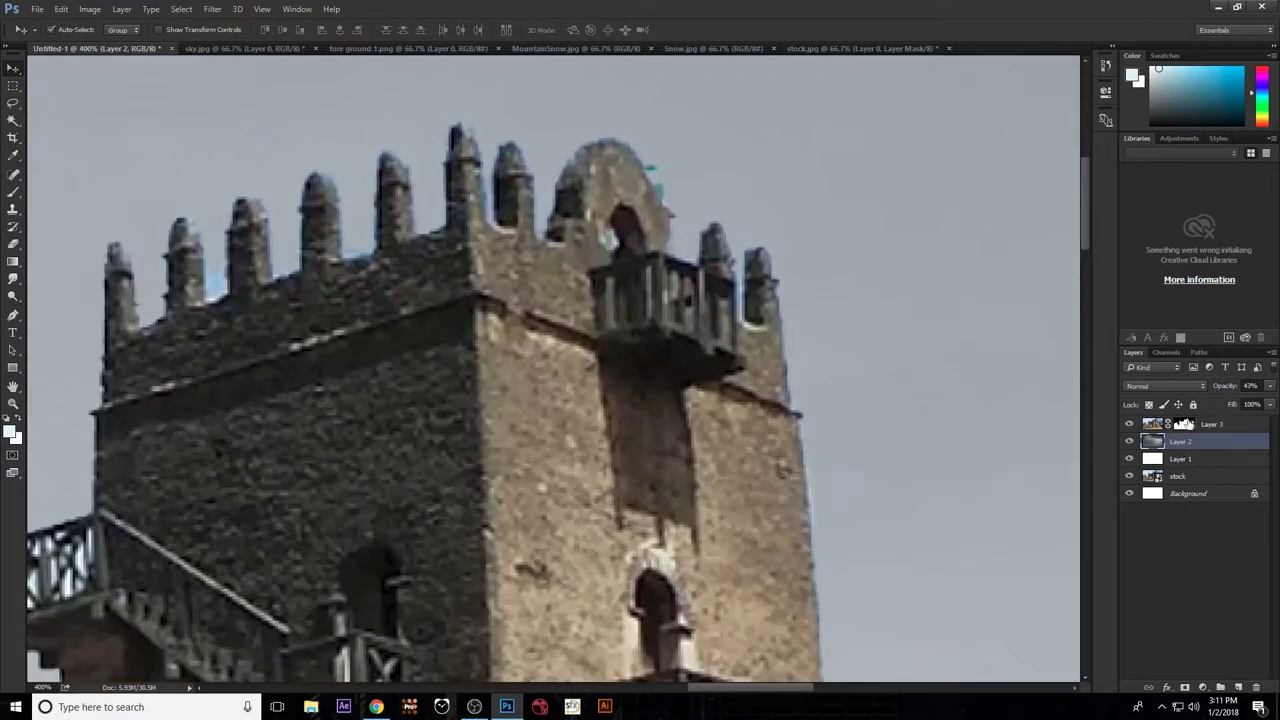
Brush out the blue fringe along the tower arch on Layer 3's mask.
left_click(1184, 424)
key("b")
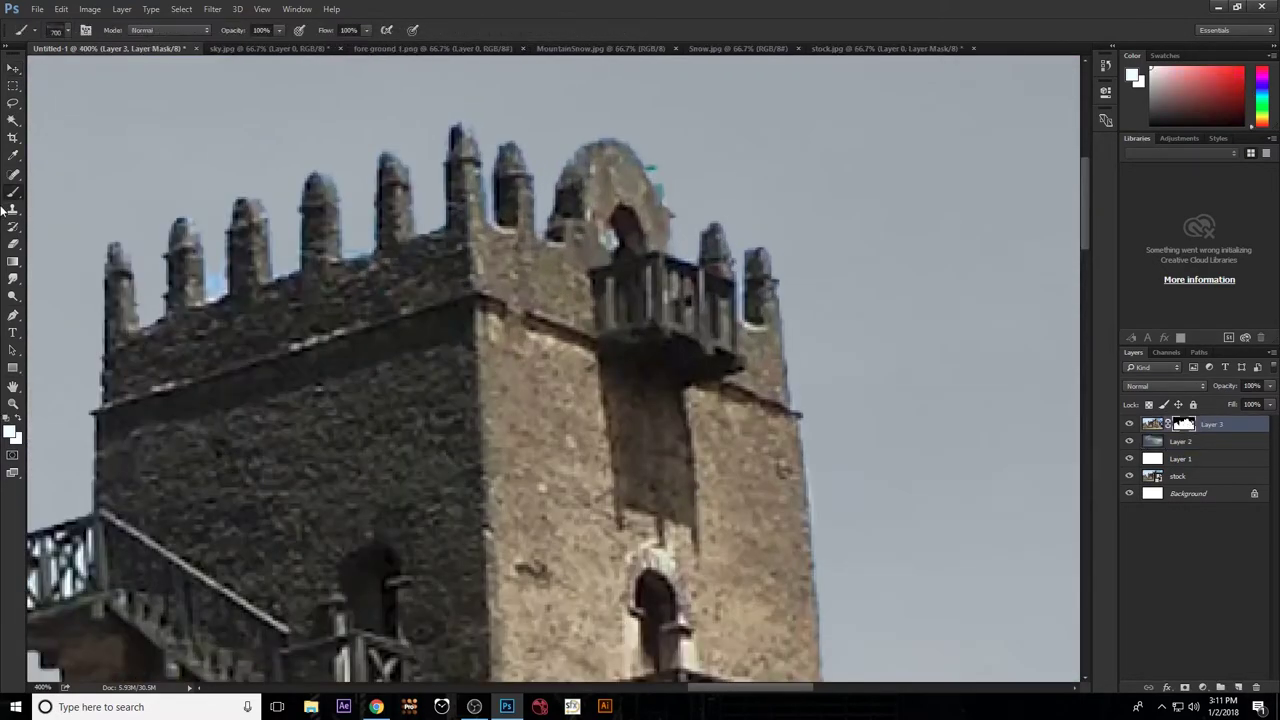
right_click(10, 190)
left_click(60, 195)
left_click_drag(668, 182, 647, 198)
key("x")
key("ctrl+0")
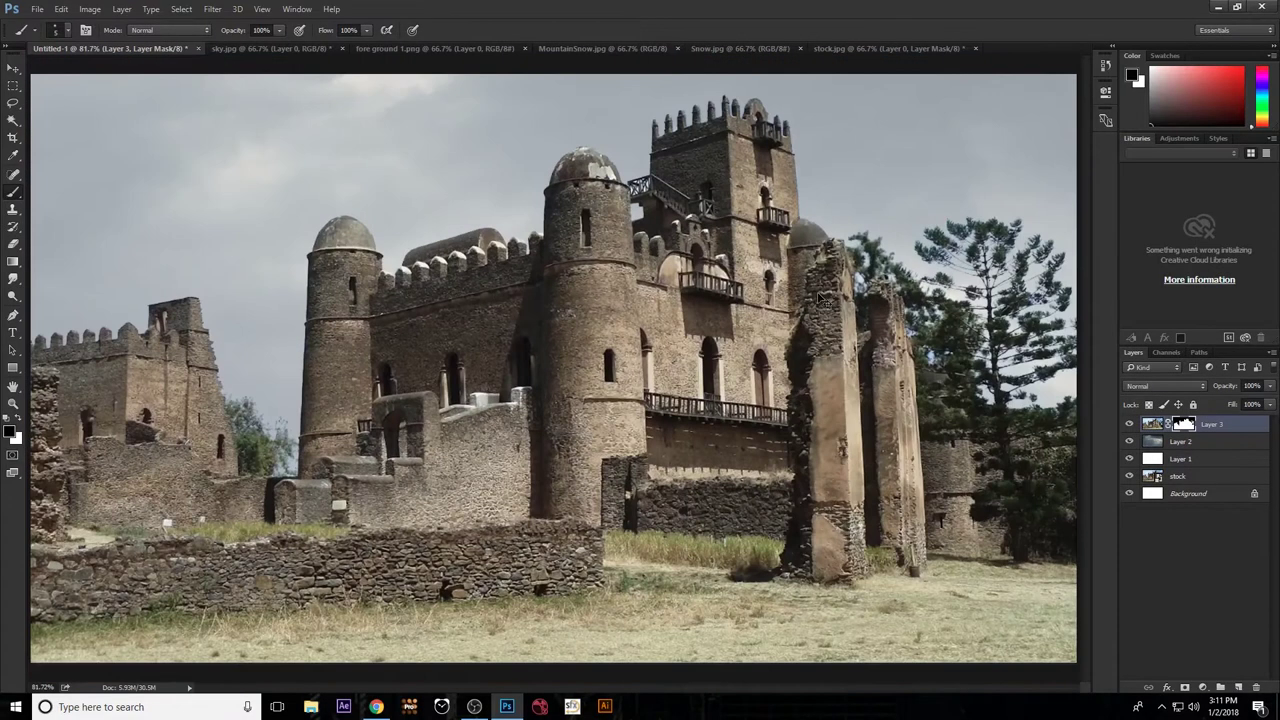
left_click(13, 68)
left_click(1055, 399)
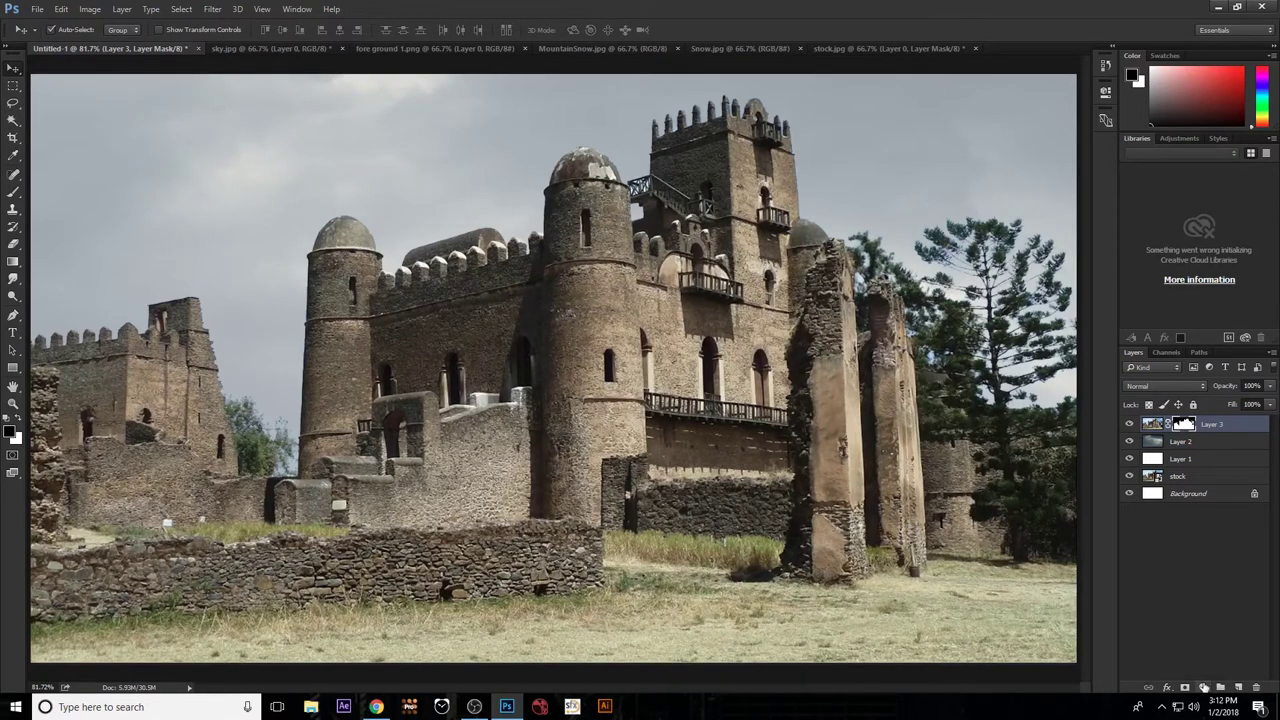
Trace a Pen path around the grassy ground in front of the castle.
left_click(1155, 427)
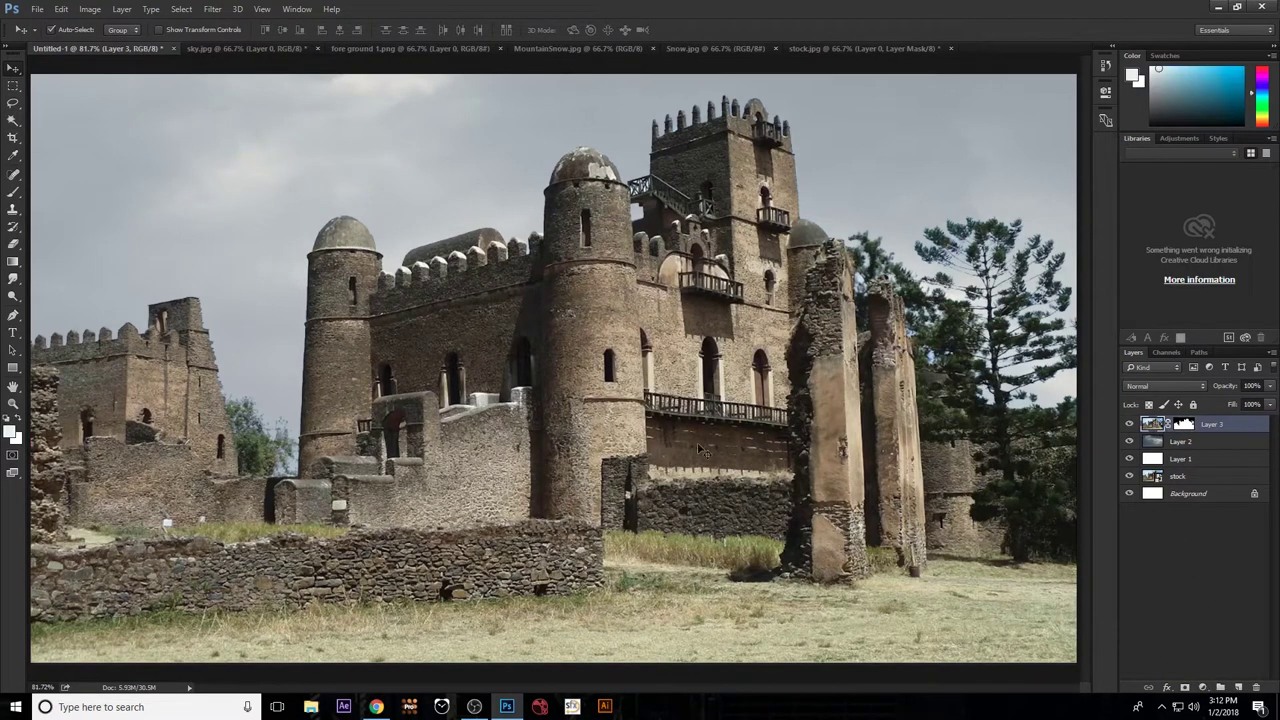
left_click(13, 106)
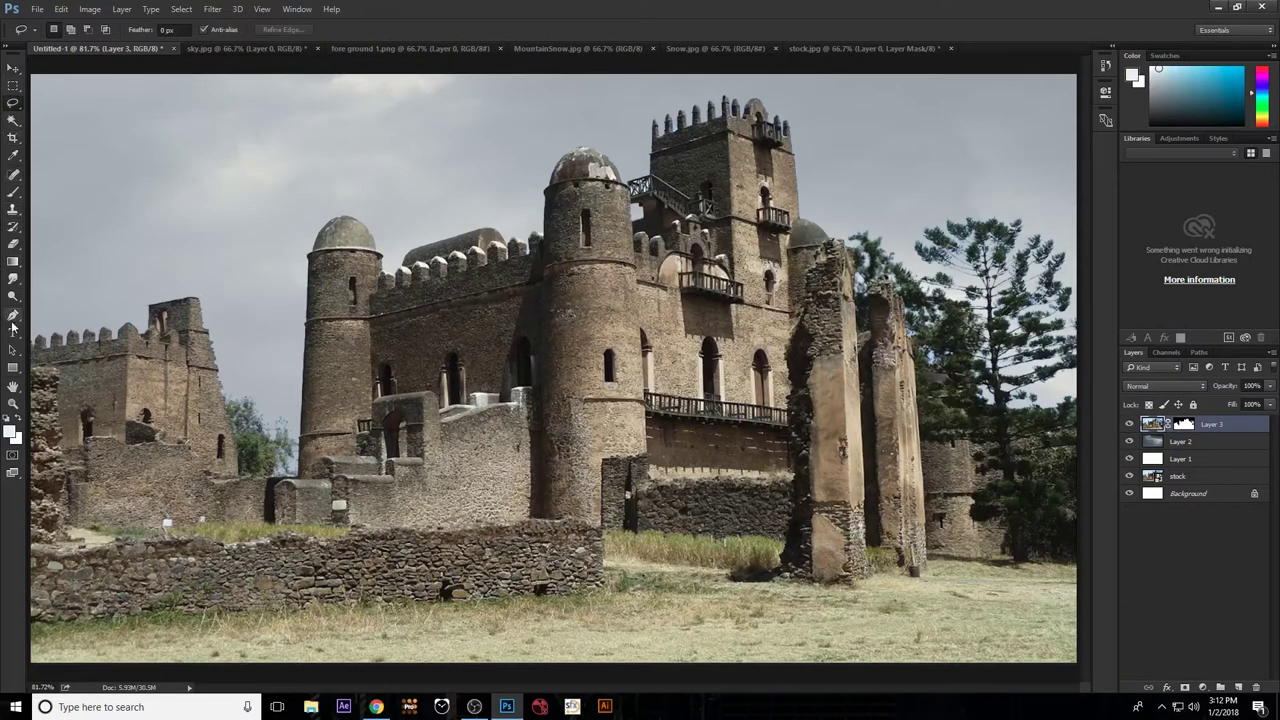
left_click(13, 314)
scroll(243, 496, "up", 5)
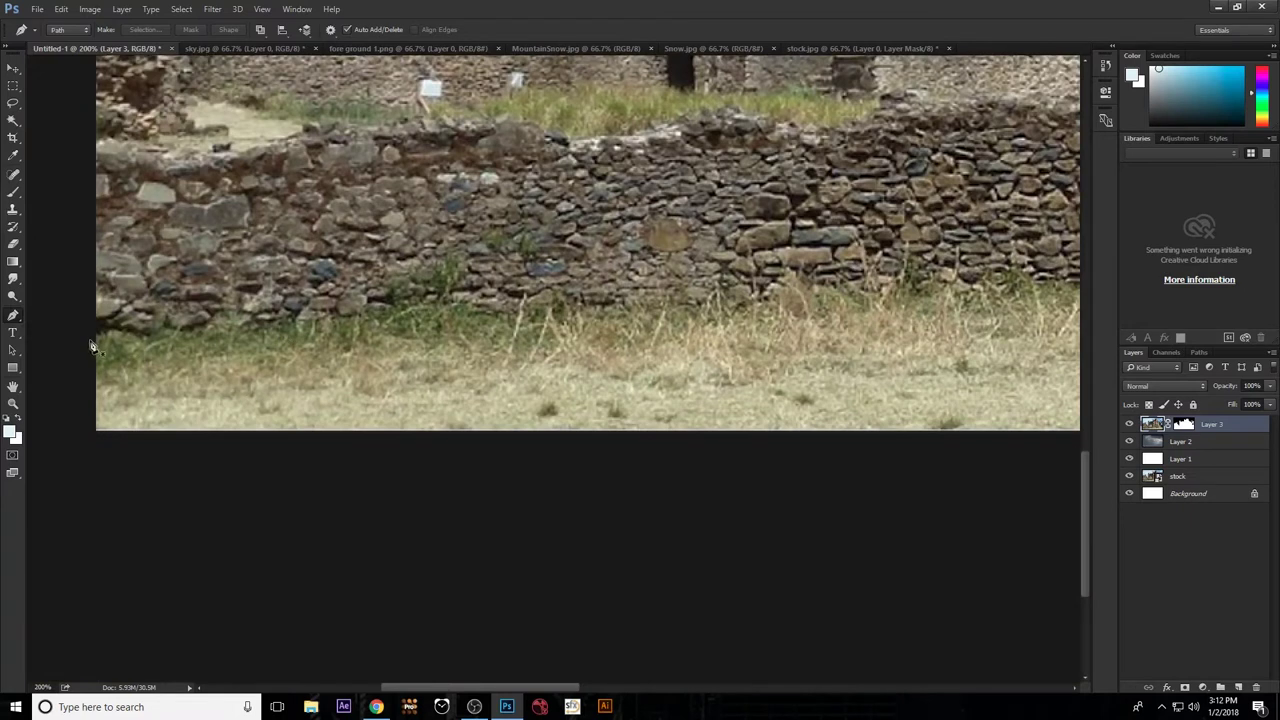
left_click(92, 343)
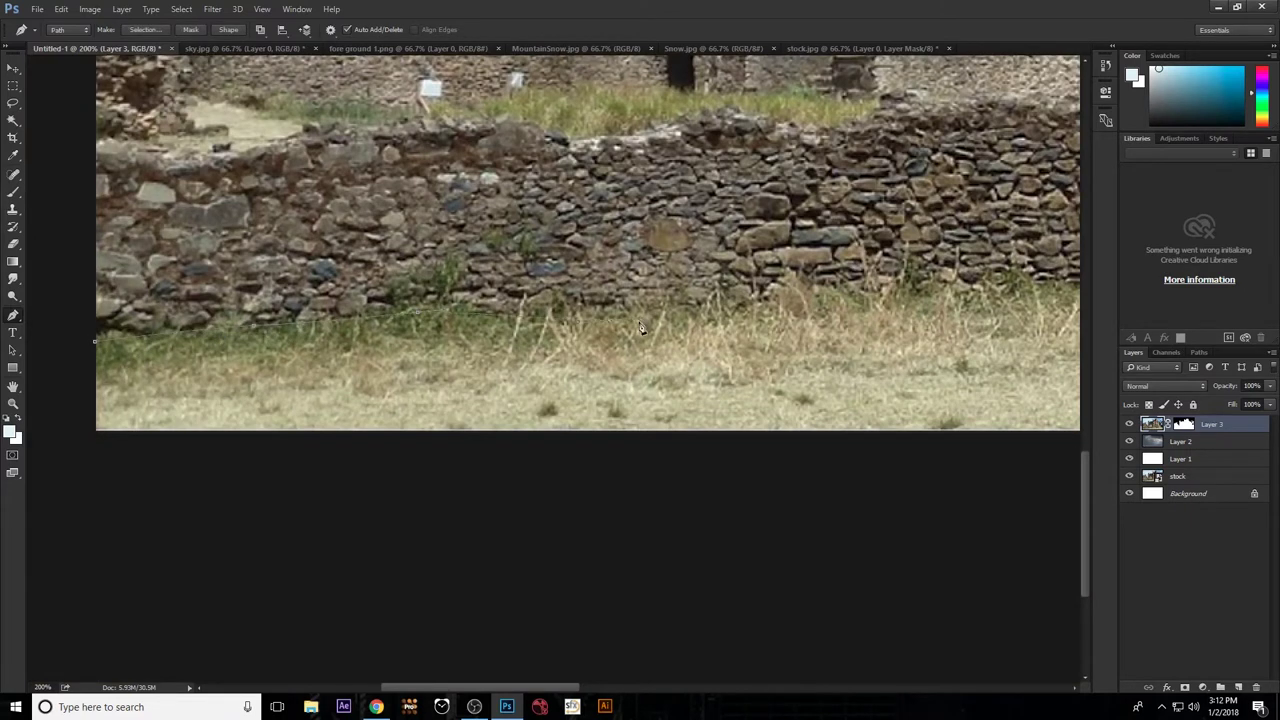
left_click_drag(988, 303, 640, 303)
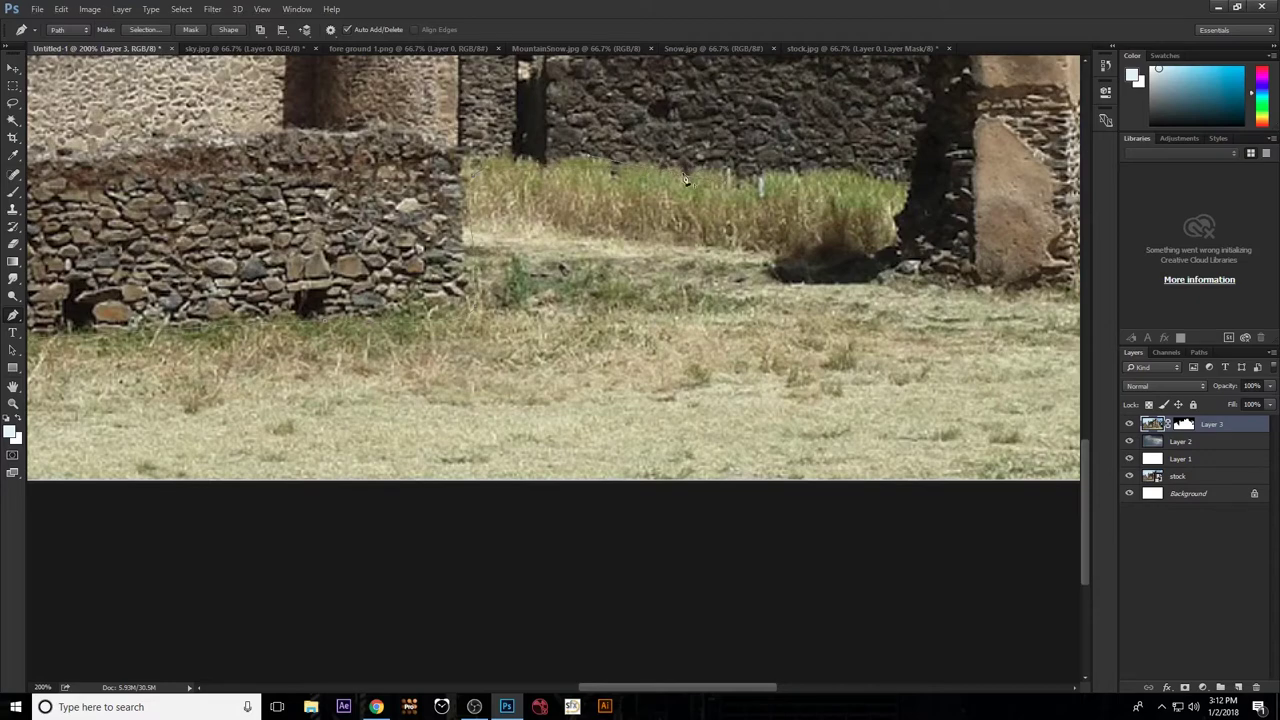
scroll(828, 262, "right", 5)
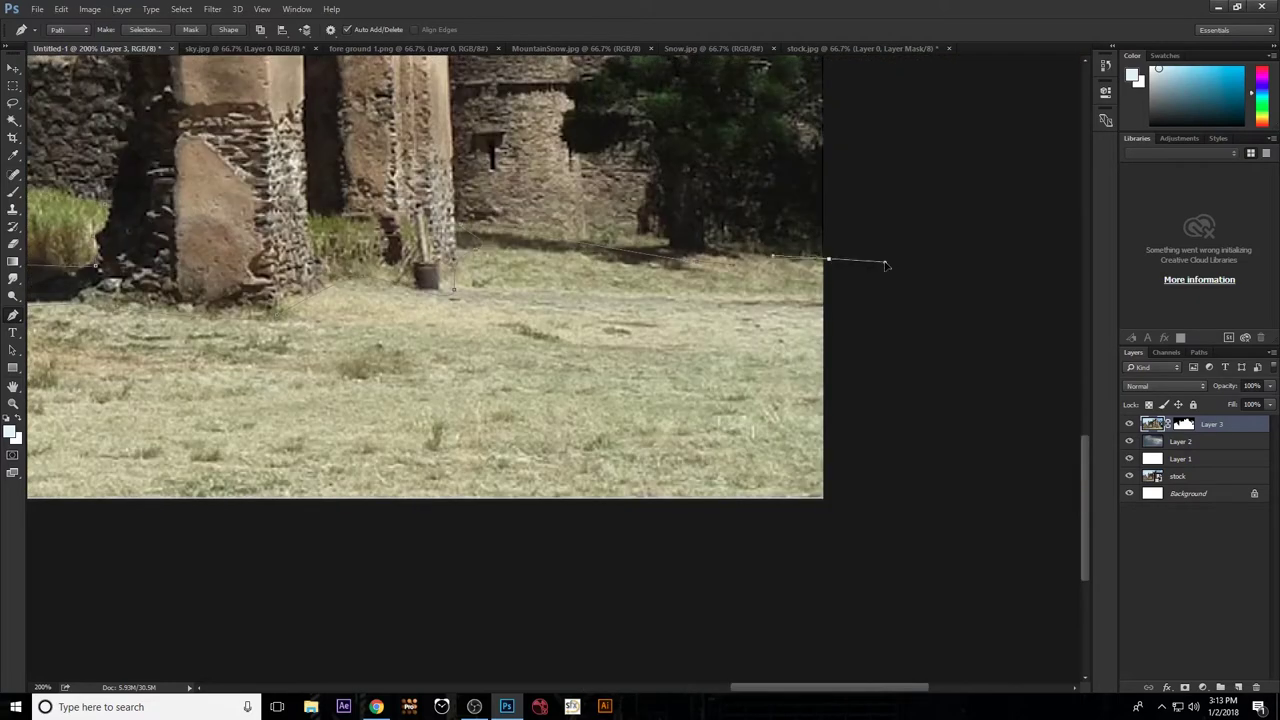
key("ctrl+0")
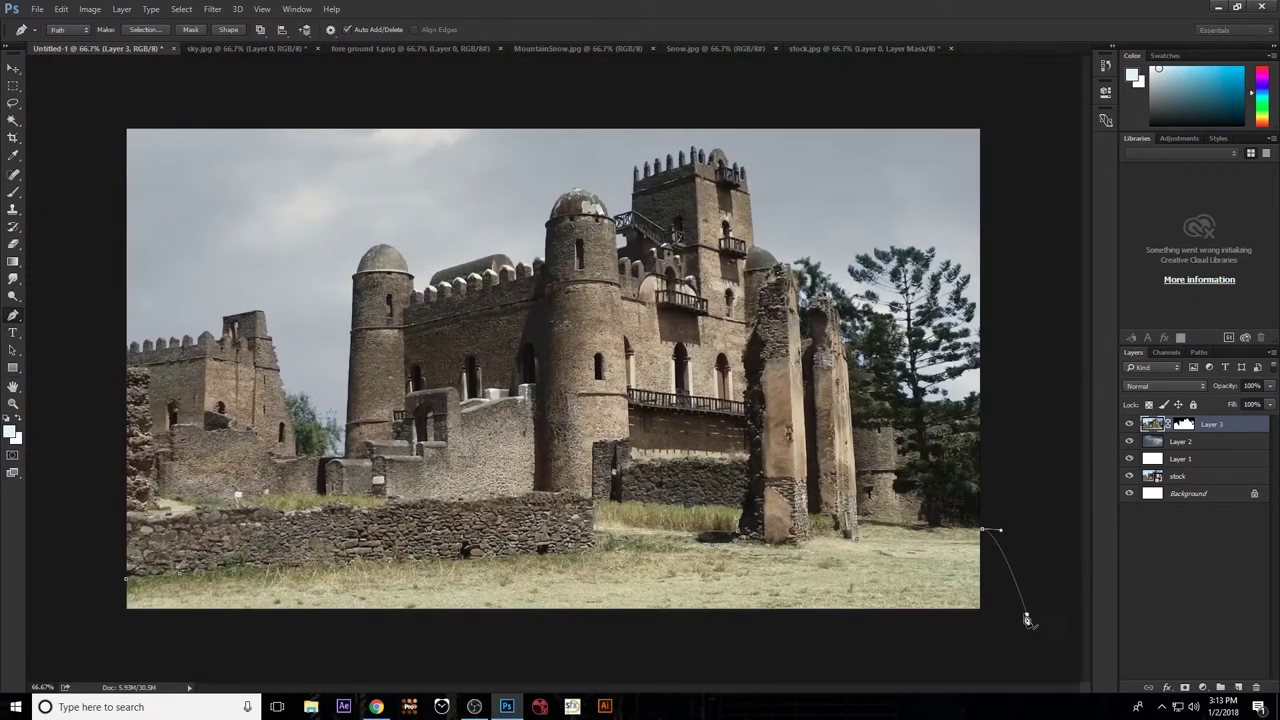
left_click(112, 644)
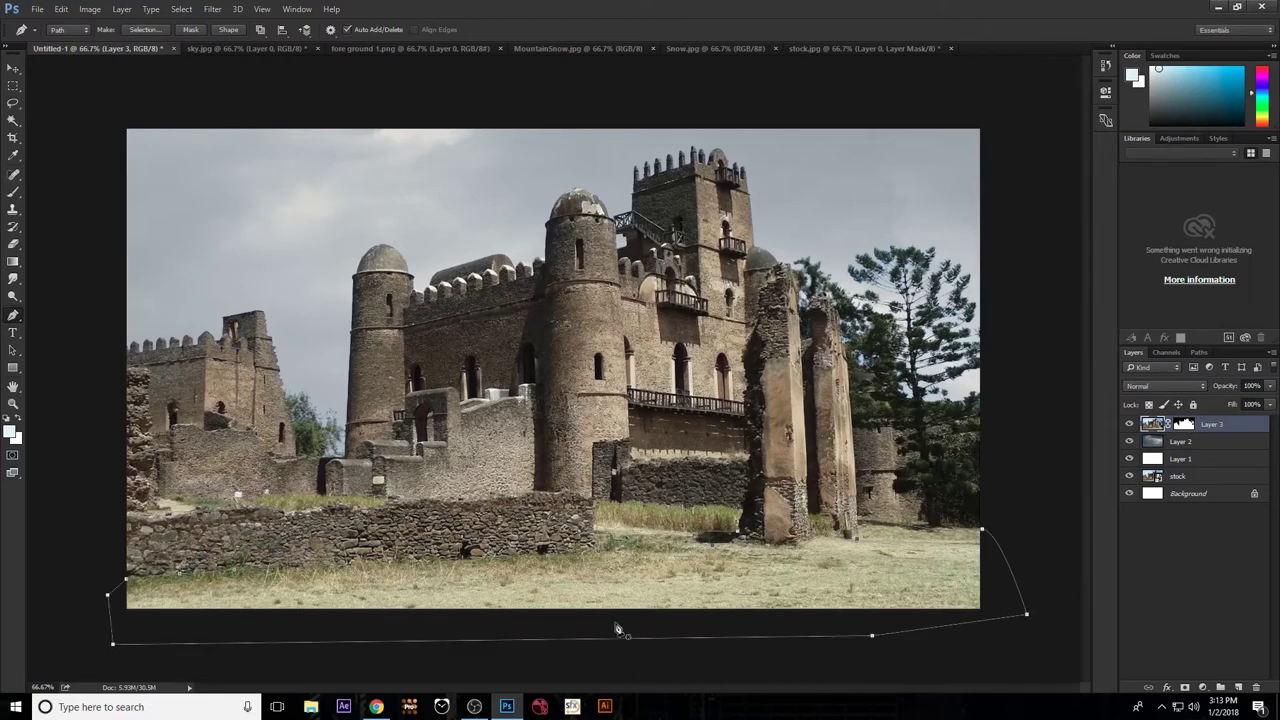
Convert the ground path to a selection and copy it onto Layer 4.
key("ctrl+Return")
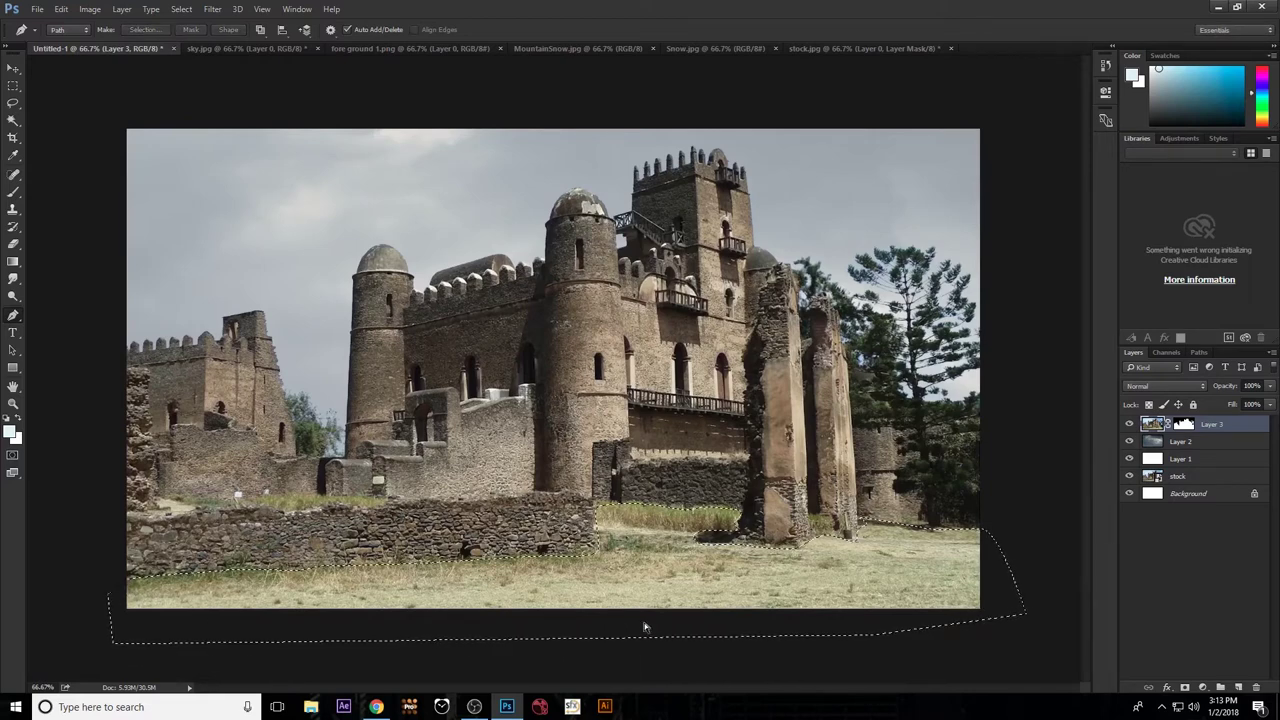
key("ctrl+j")
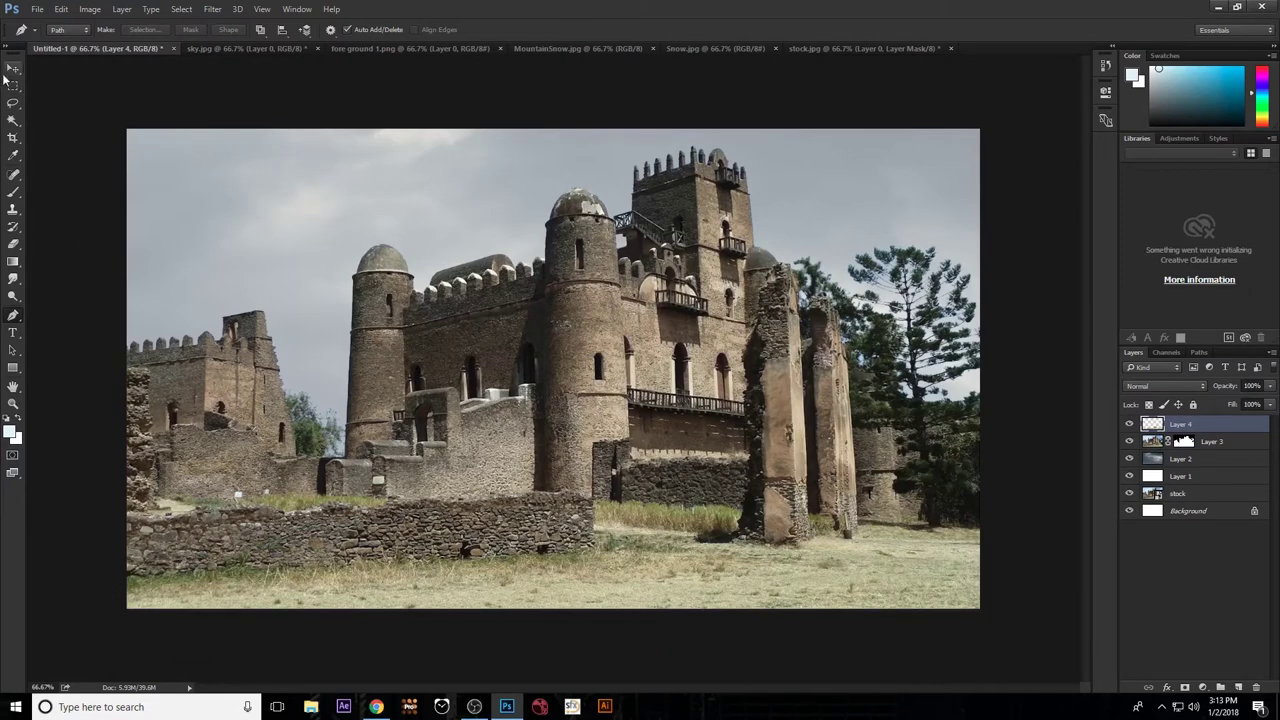
left_click(13, 68)
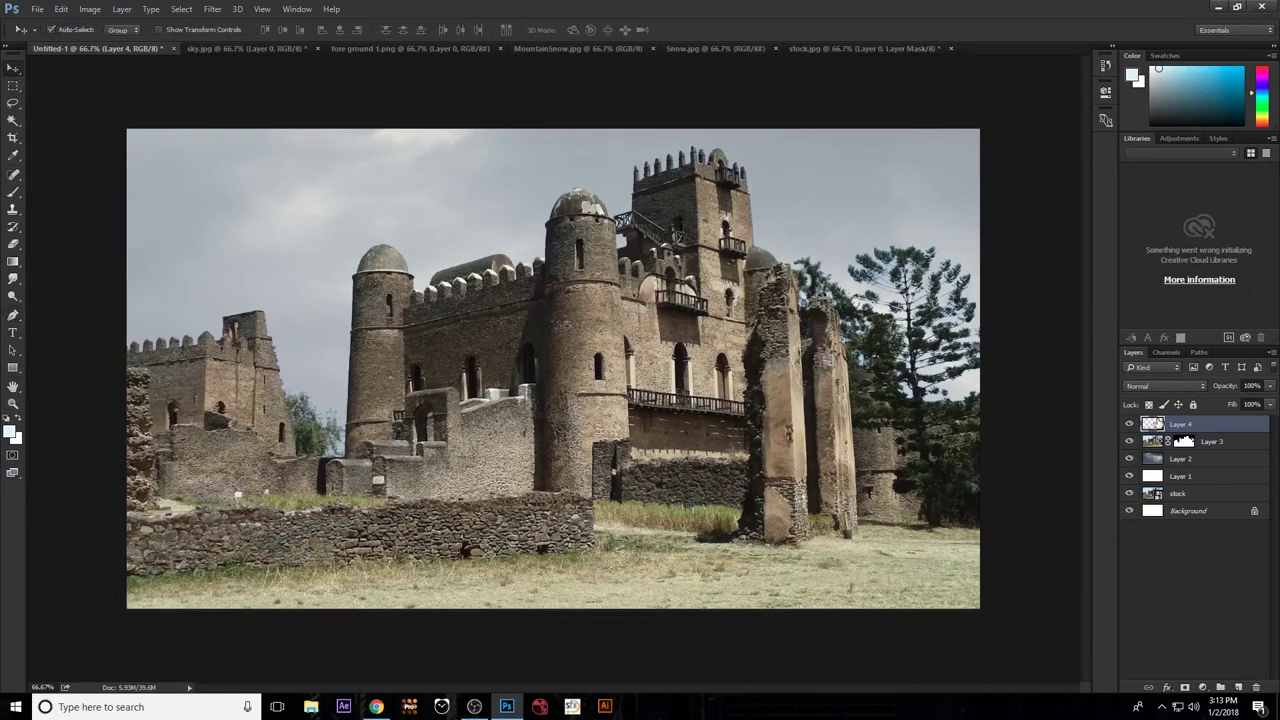
Add a Hue/Saturation layer clipped to Layer 4 with Lightness raised to about +38.
left_click(1203, 687)
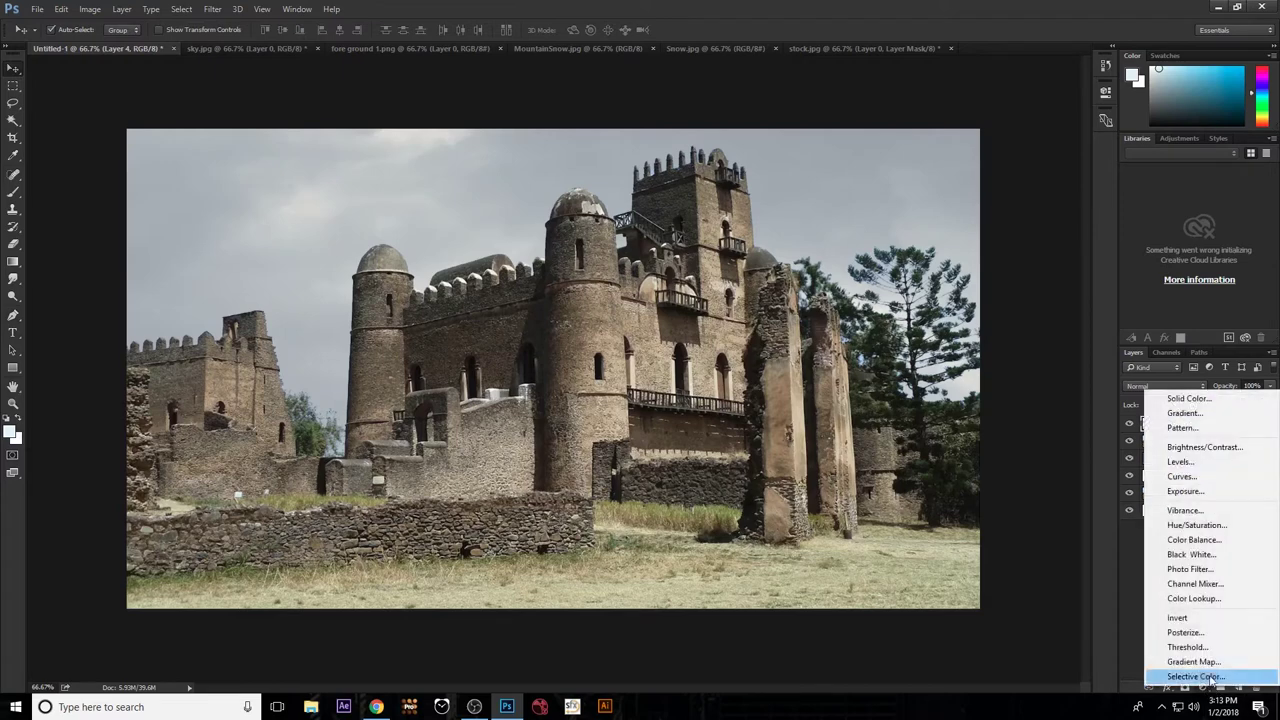
left_click(1196, 525)
left_click(988, 309)
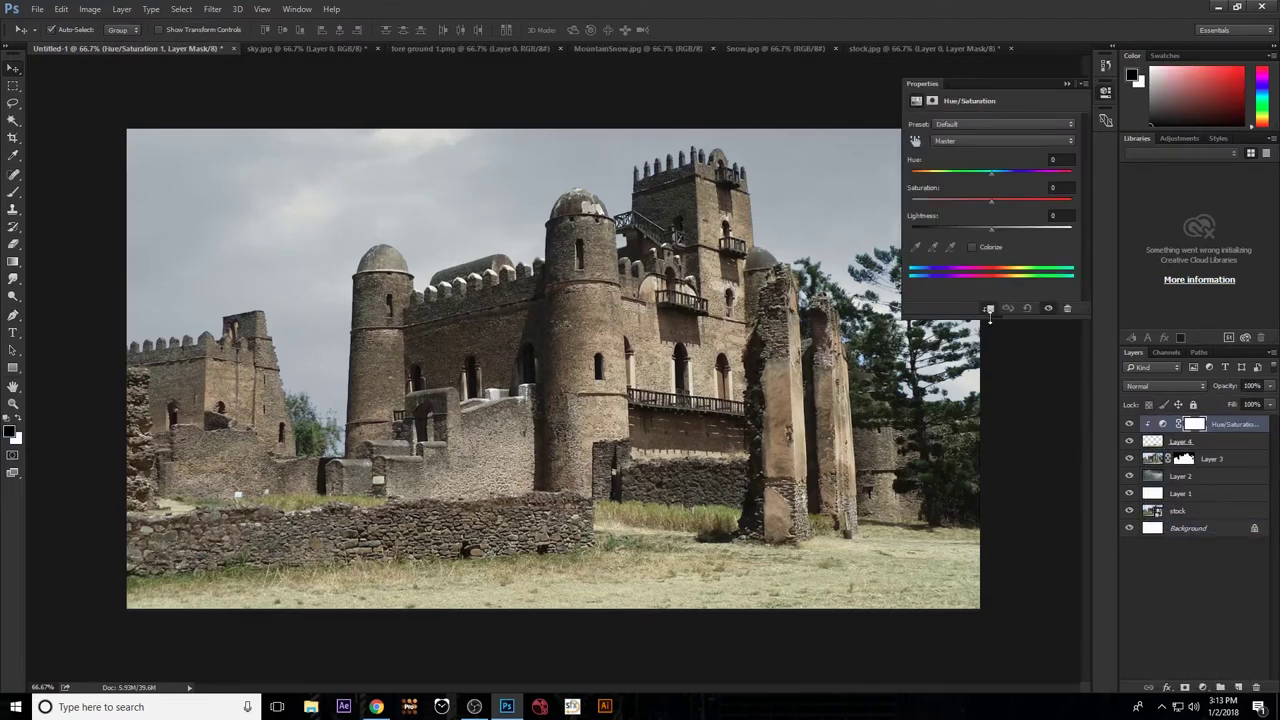
left_click_drag(991, 229, 1013, 231)
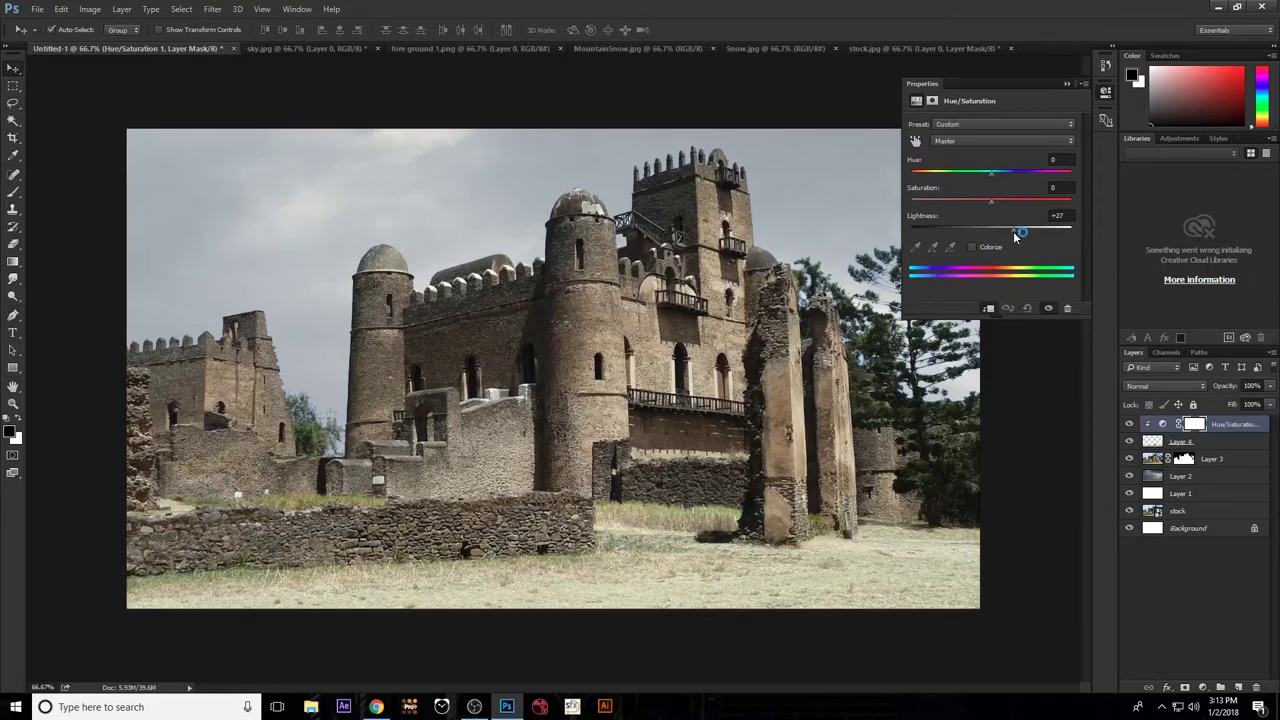
left_click_drag(1014, 232, 1018, 236)
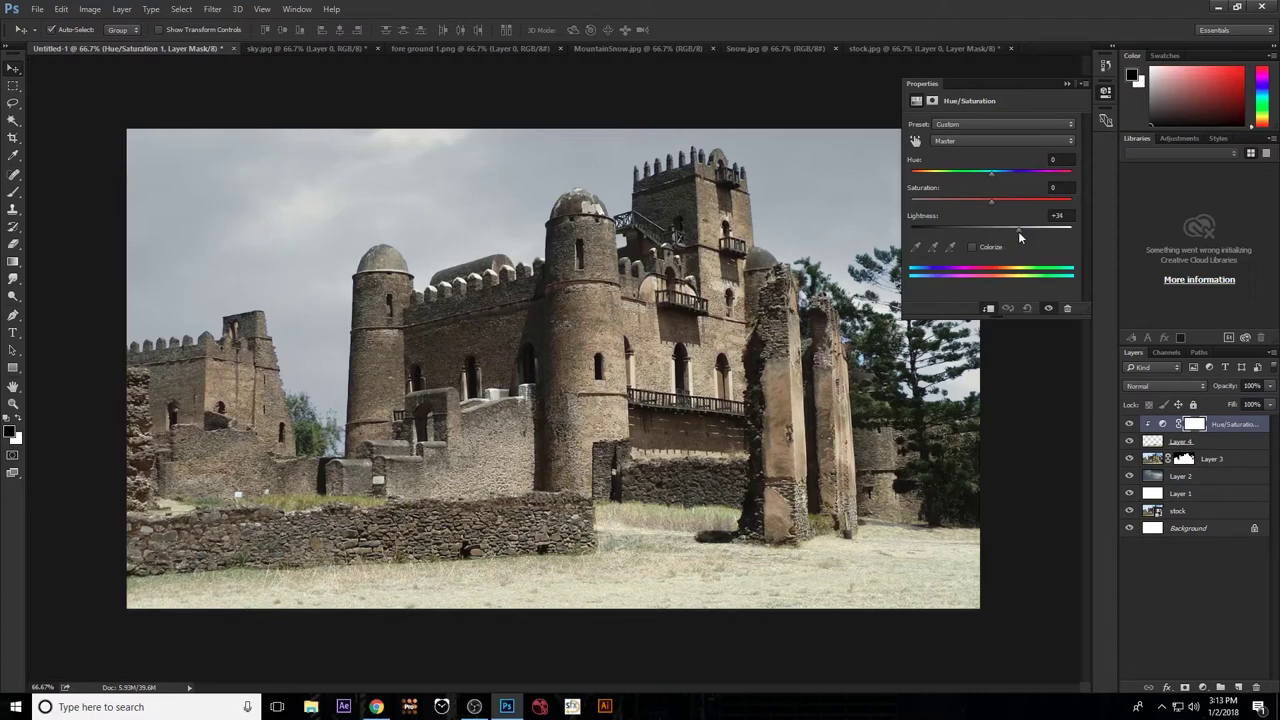
left_click_drag(1019, 235, 1022, 236)
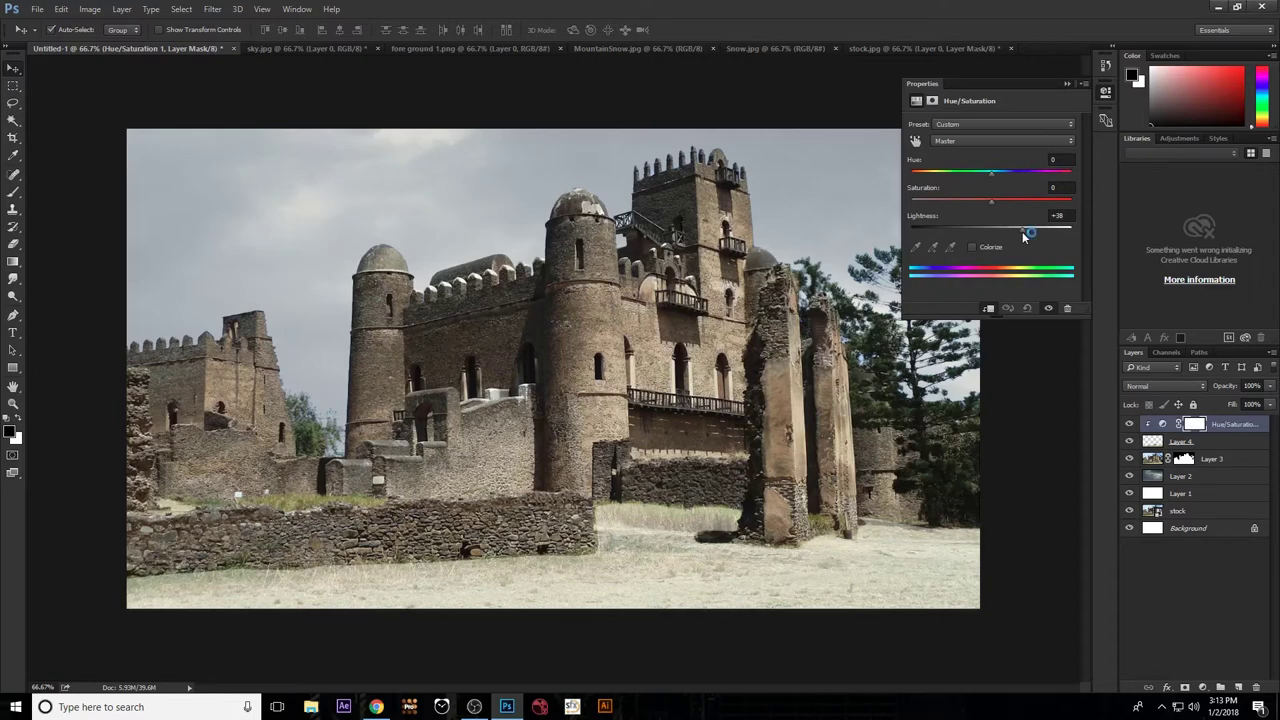
left_click(1066, 85)
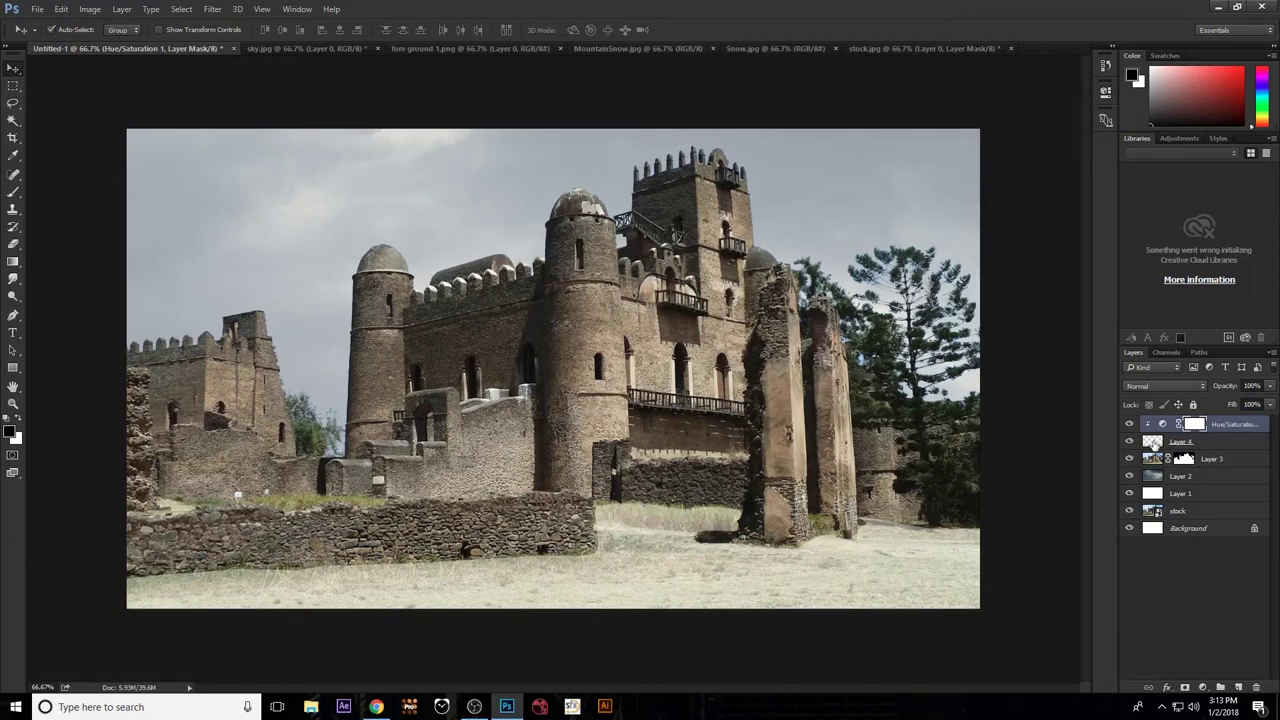
Select Layer 4, choose the Brush tool and view at 100%.
left_click(1153, 445)
key("b")
key("ctrl+1")
Add a mask to Layer 4 and set a larger black brush at 57% opacity.
key("x")
left_click(1185, 688)
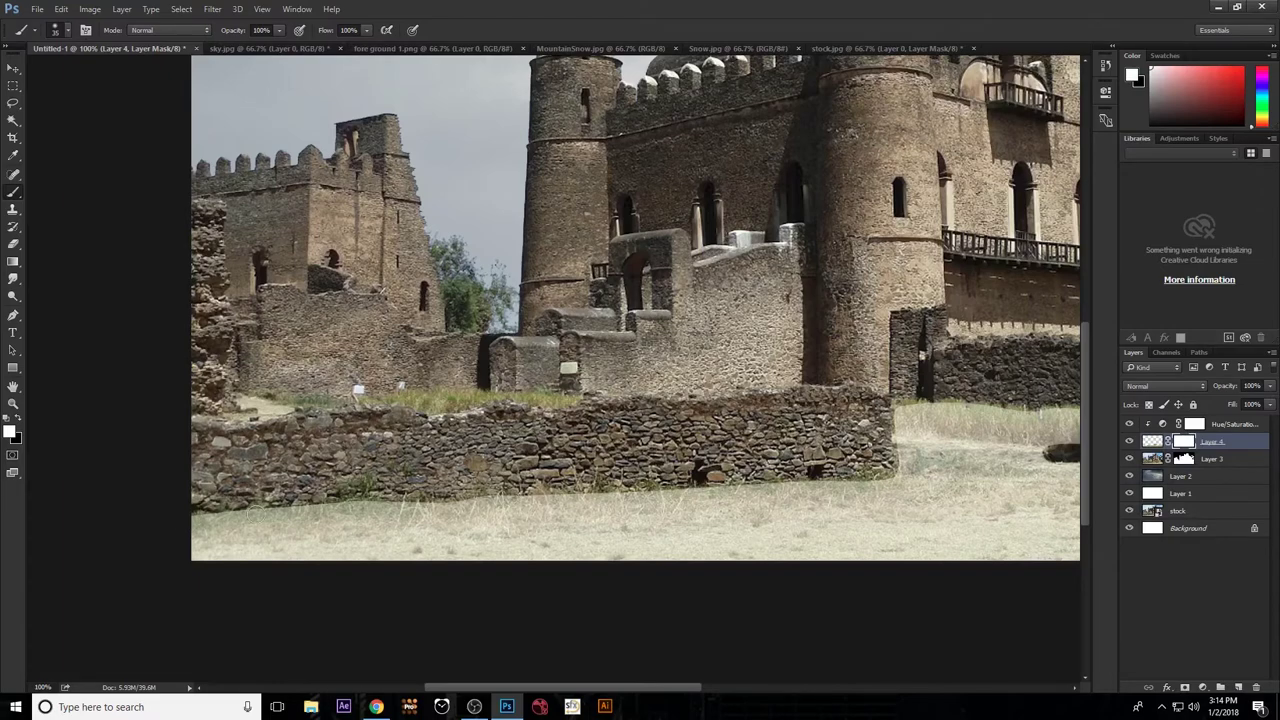
scroll(208, 512, "up", 1)
scroll(209, 500, "up", 1)
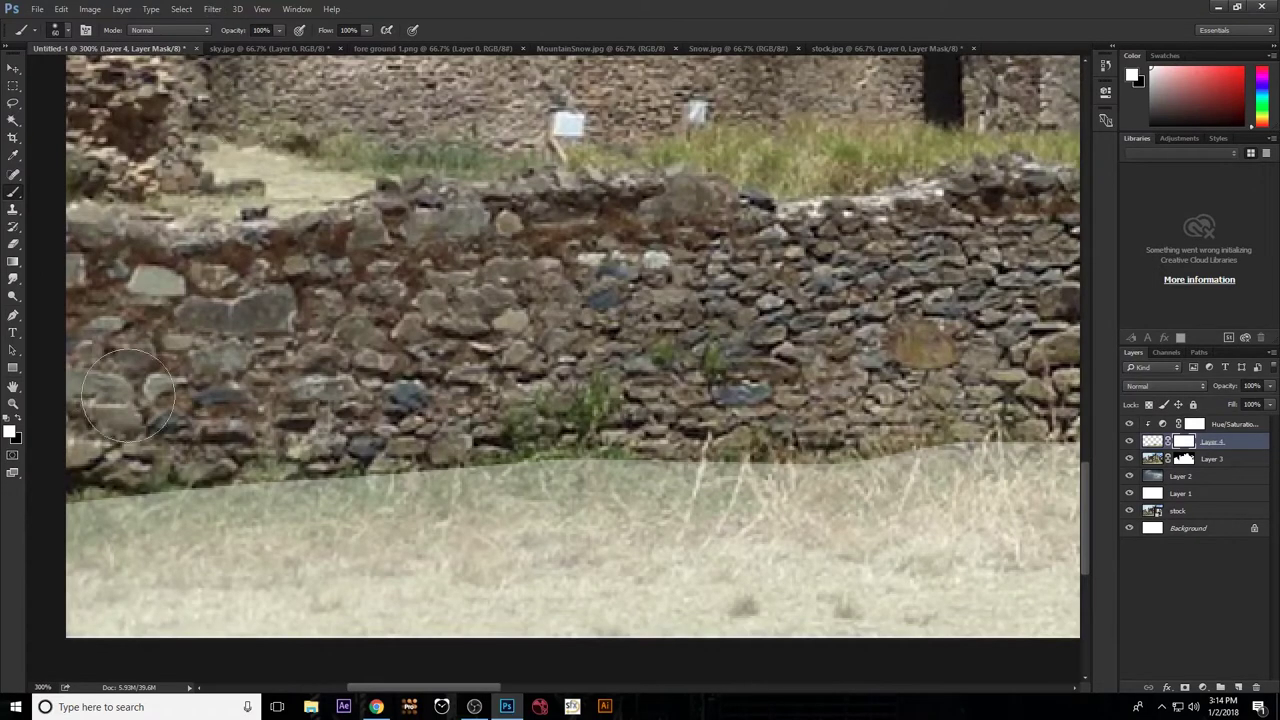
key("bracketright")
key("bracketright")
key("x")
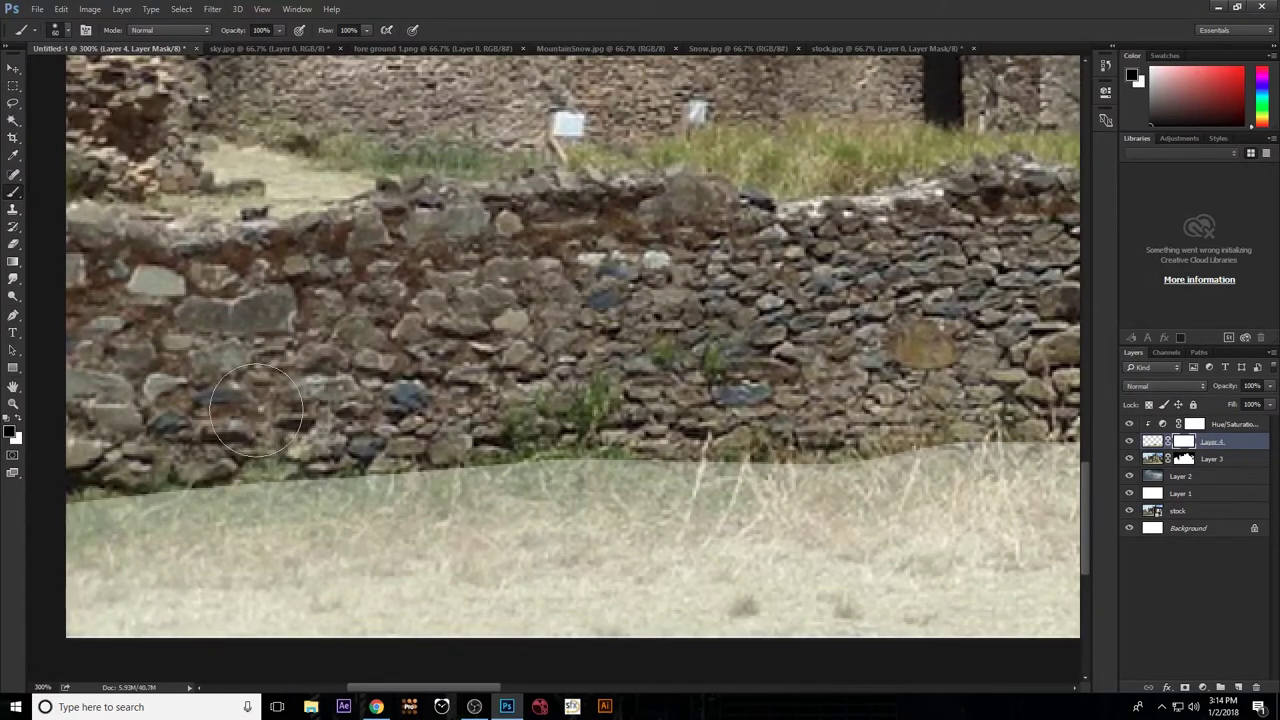
left_click(279, 30)
left_click_drag(286, 46, 253, 46)
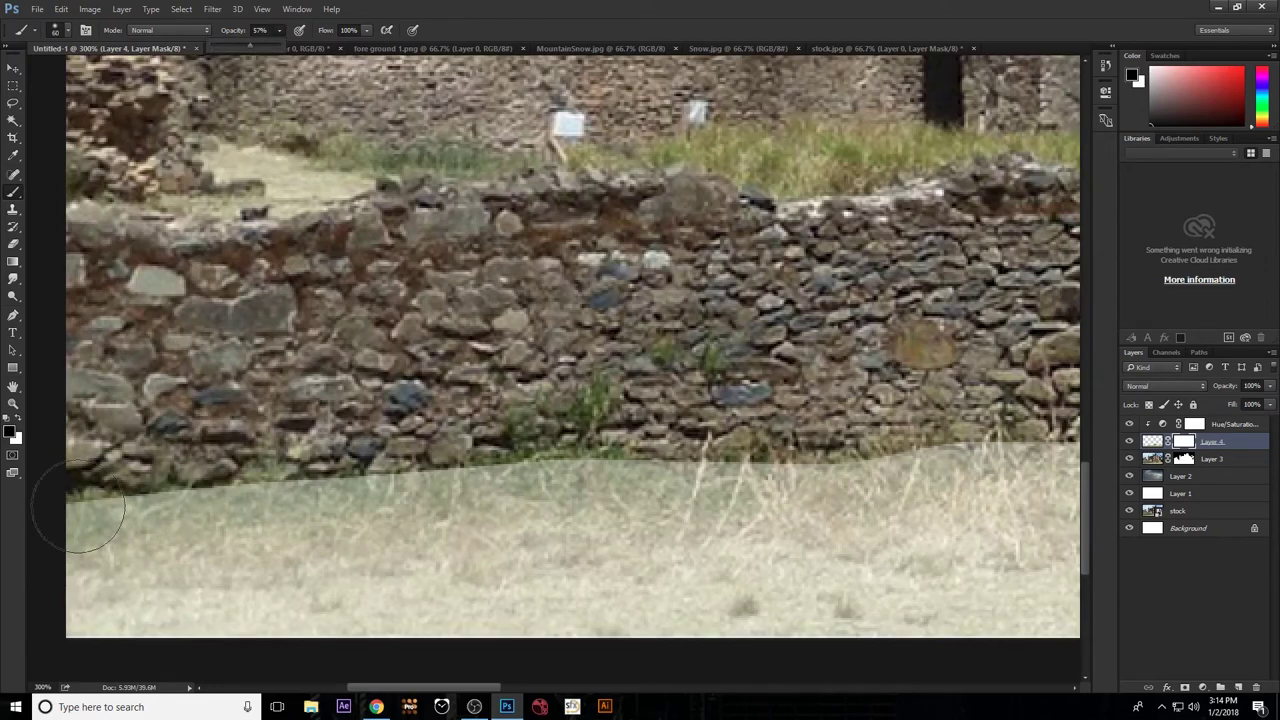
Paint the mask to reveal the wall's lower stones along the grass edge.
mouse_move(80, 510)
left_mouse_down()
mouse_move(281, 426)
mouse_move(440, 422)
mouse_move(323, 442)
mouse_move(755, 405)
left_mouse_up()
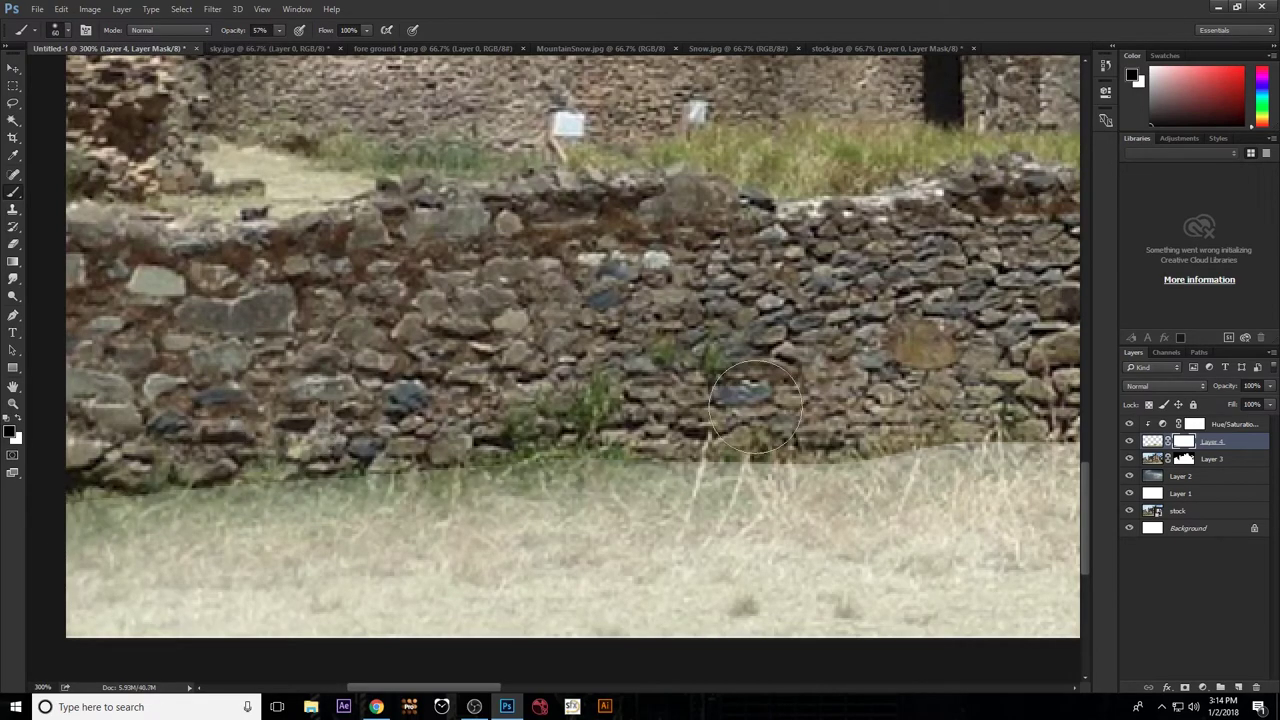
scroll(755, 405, "right", 2)
scroll(520, 430, "right", 2)
scroll(530, 380, "right", 3)
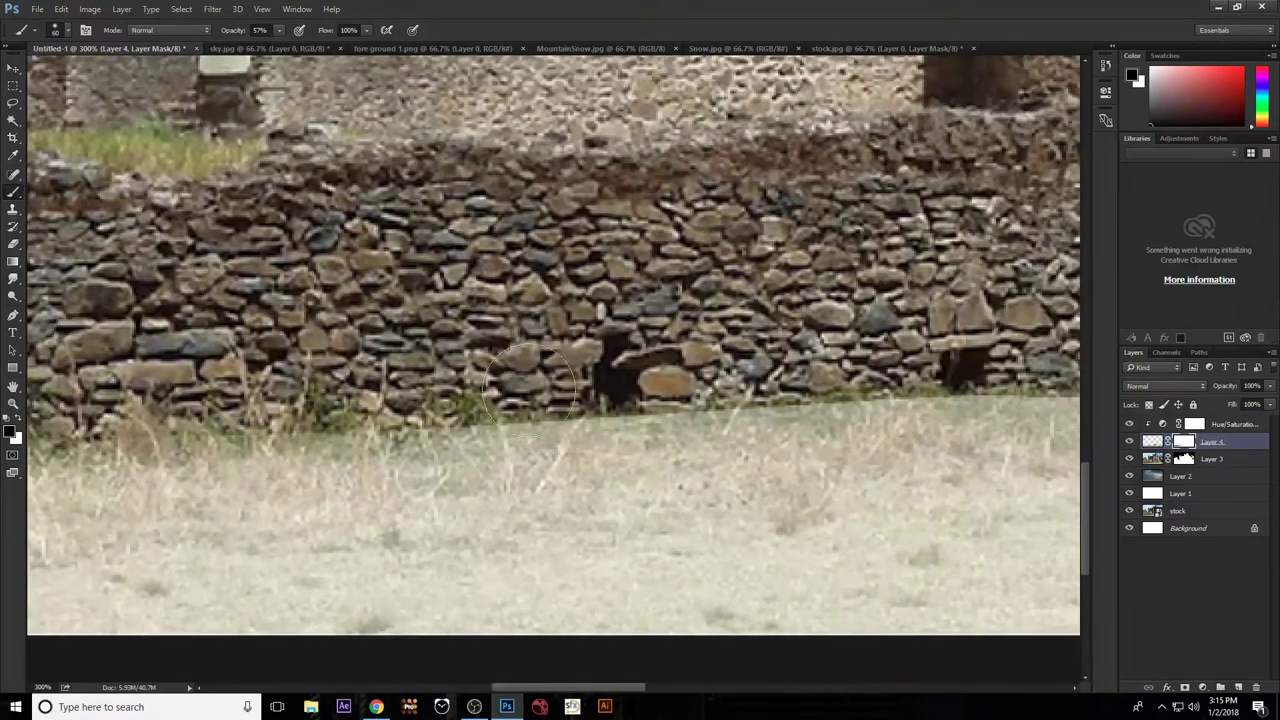
scroll(530, 380, "right", 2)
scroll(530, 380, "right", 3)
key("bracketleft")
key("bracketleft")
key("bracketleft")
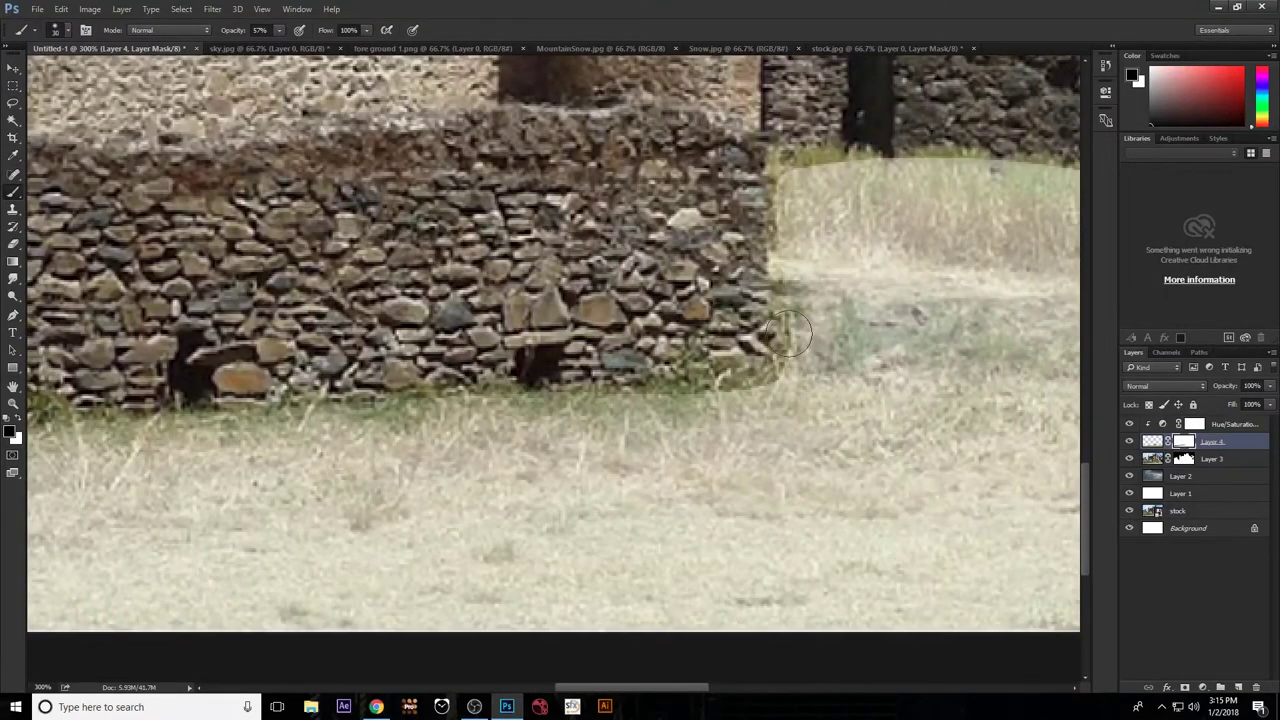
scroll(700, 300, "up", 2)
scroll(700, 300, "right", 3)
scroll(305, 265, "right", 5)
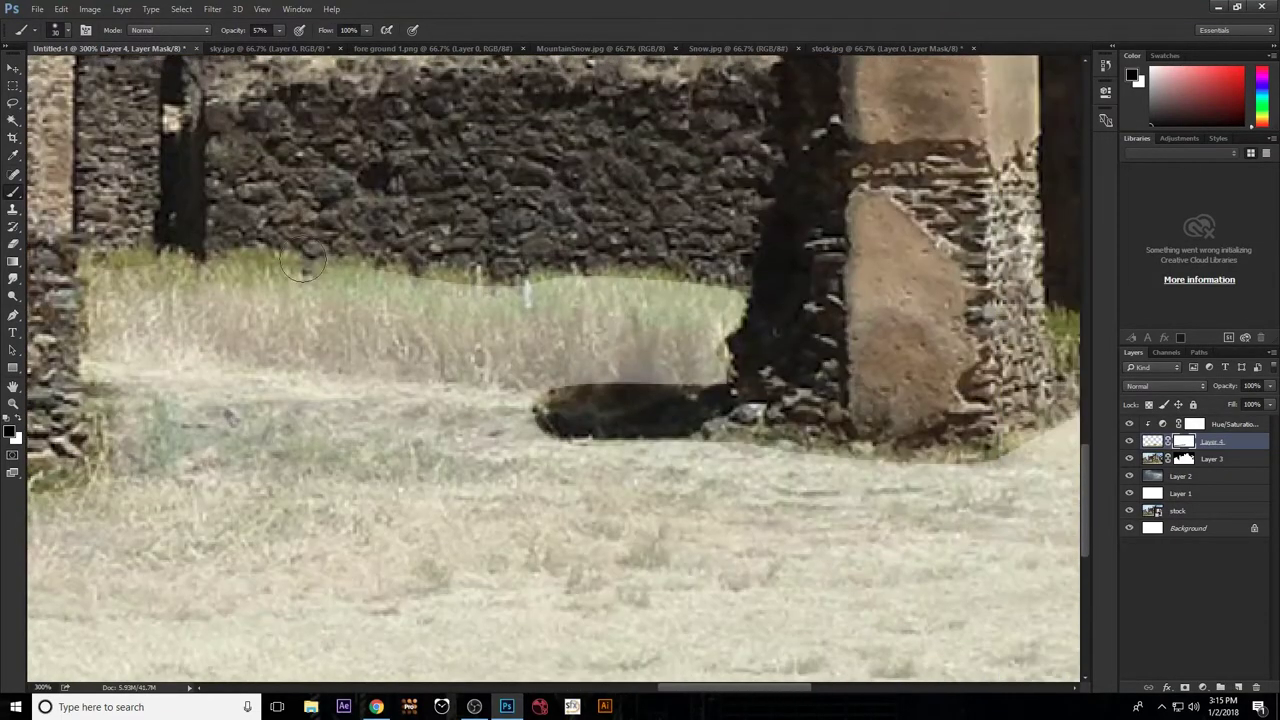
Blend the ground edge around the pillar bases, building bases and under the tree.
mouse_move(730, 340)
left_mouse_down()
mouse_move(548, 425)
mouse_move(840, 455)
left_mouse_up()
scroll(660, 440, "right", 5)
mouse_move(489, 424)
left_mouse_down()
mouse_move(740, 392)
mouse_move(997, 327)
left_mouse_up()
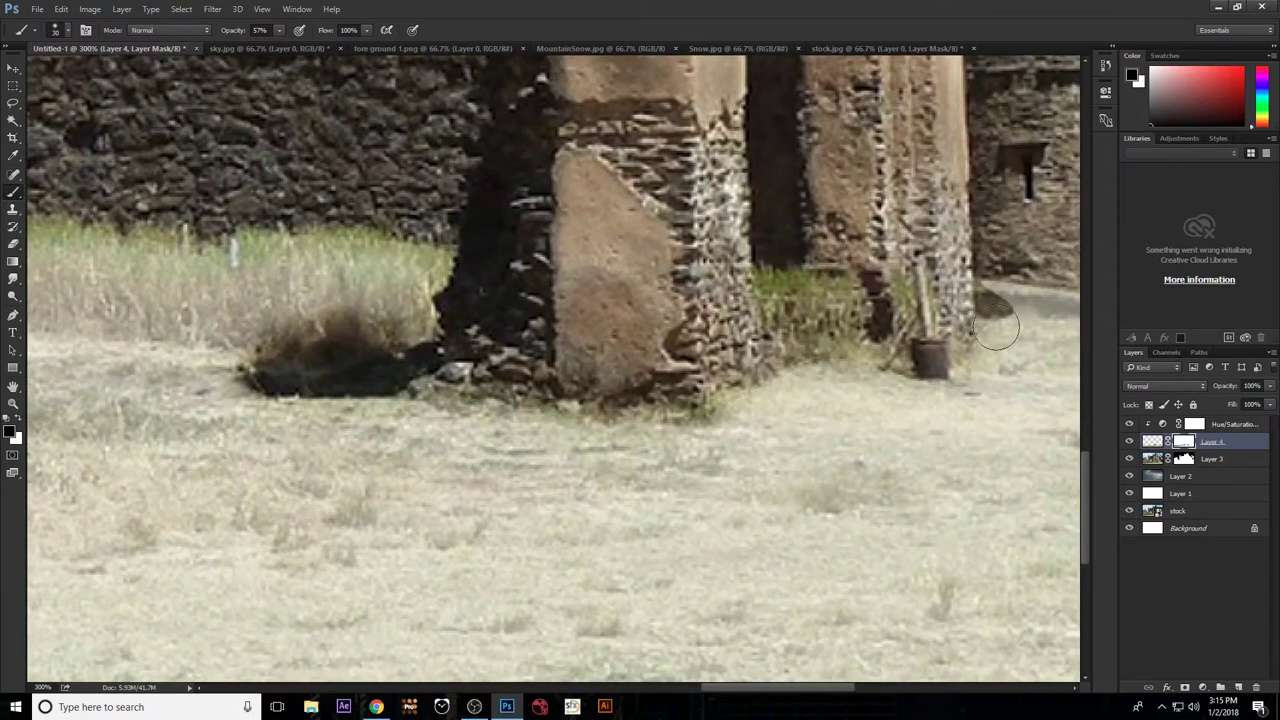
scroll(997, 327, "right", 5)
mouse_move(495, 340)
left_mouse_down()
mouse_move(756, 345)
mouse_move(920, 370)
left_mouse_up()
scroll(920, 370, "right", 3)
scroll(700, 360, "right", 2)
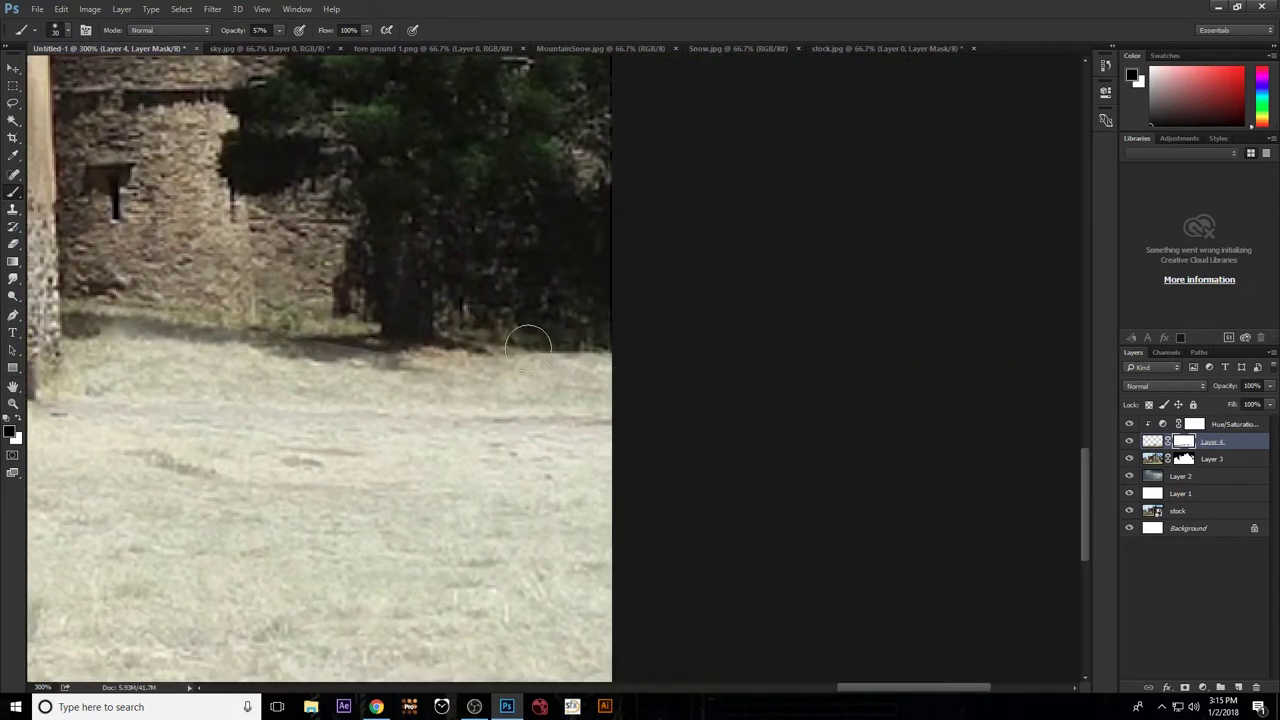
left_click_drag(528, 345, 743, 326)
Fit the image on screen and select the Hue/Saturation 1 layer.
key("ctrl+0")
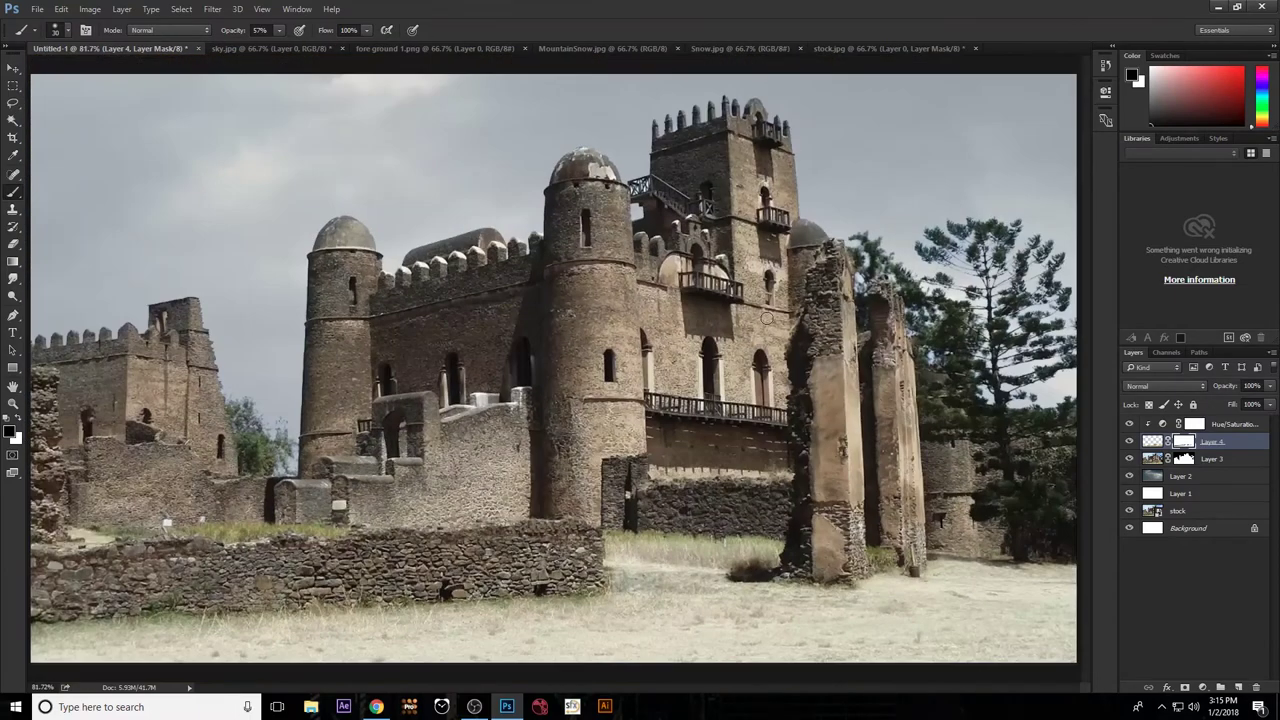
left_click(14, 68)
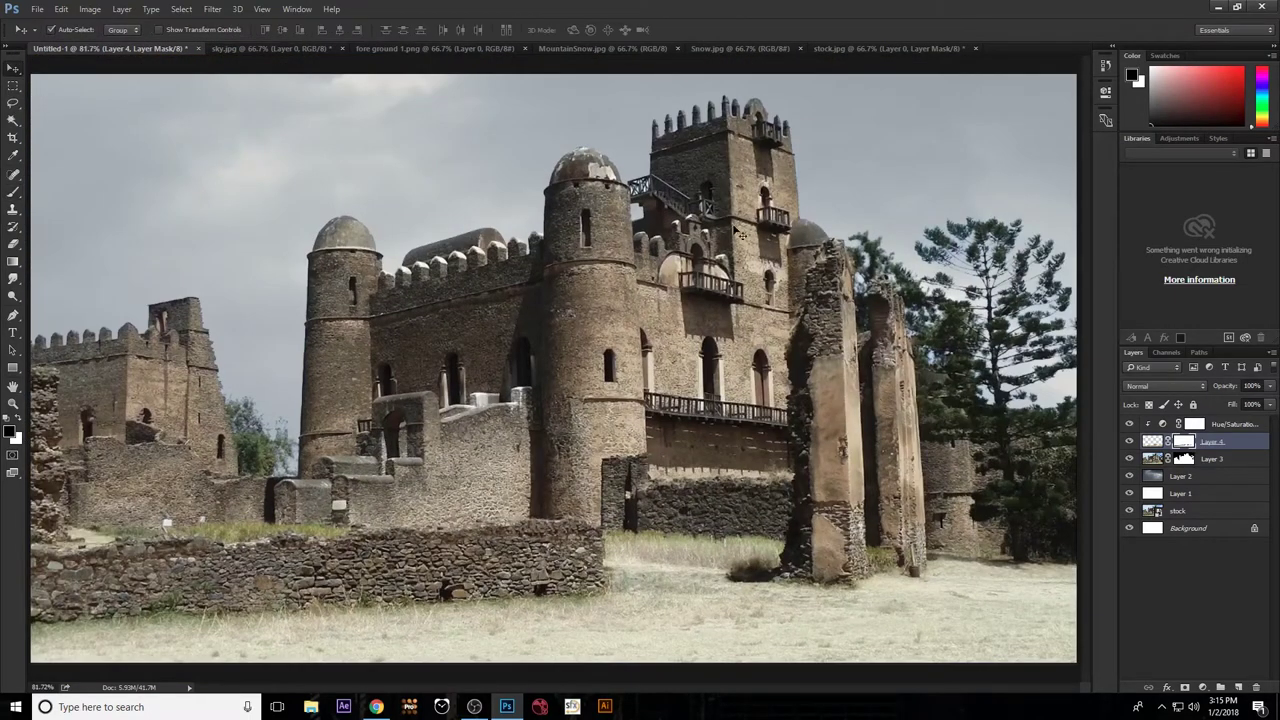
left_click(1211, 425)
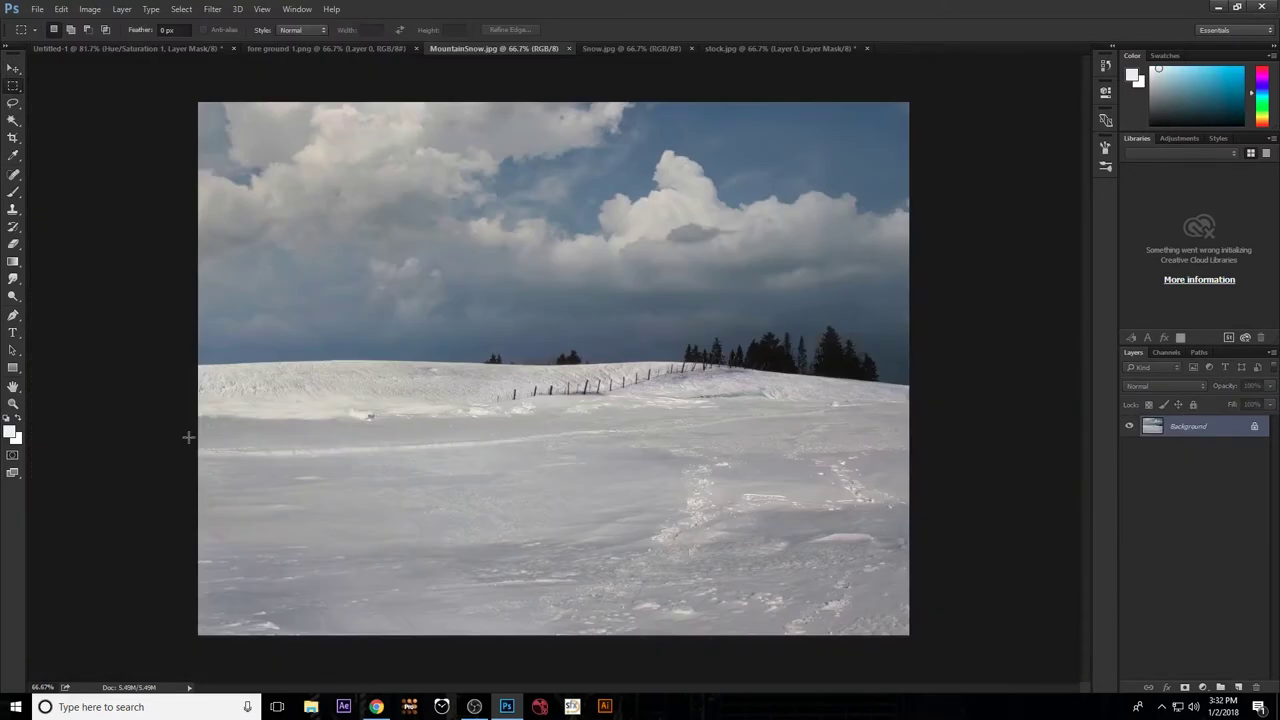
Marquee the lower snowfield in MountainSnow.jpg and drag it into Untitled-1 as Layer 5.
left_click_drag(192, 414, 1000, 651)
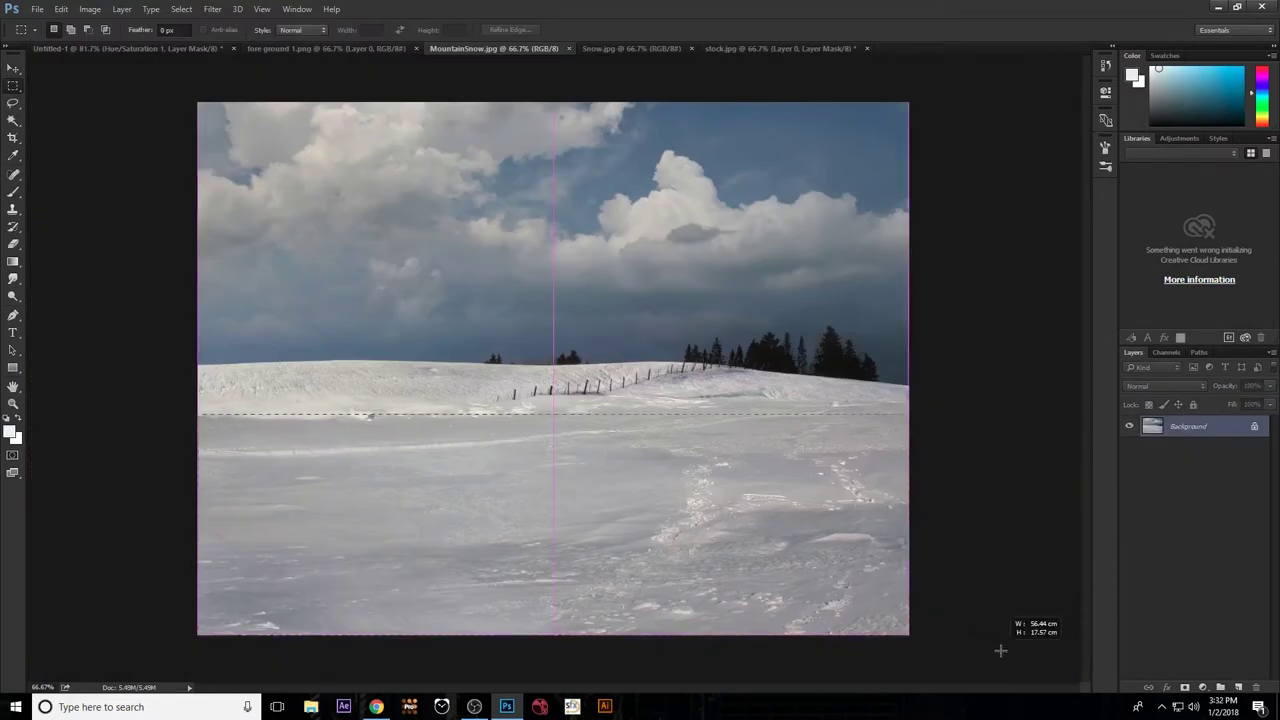
left_click(13, 68)
mouse_move(470, 460)
left_mouse_down()
mouse_move(167, 68)
mouse_move(278, 182)
left_mouse_up()
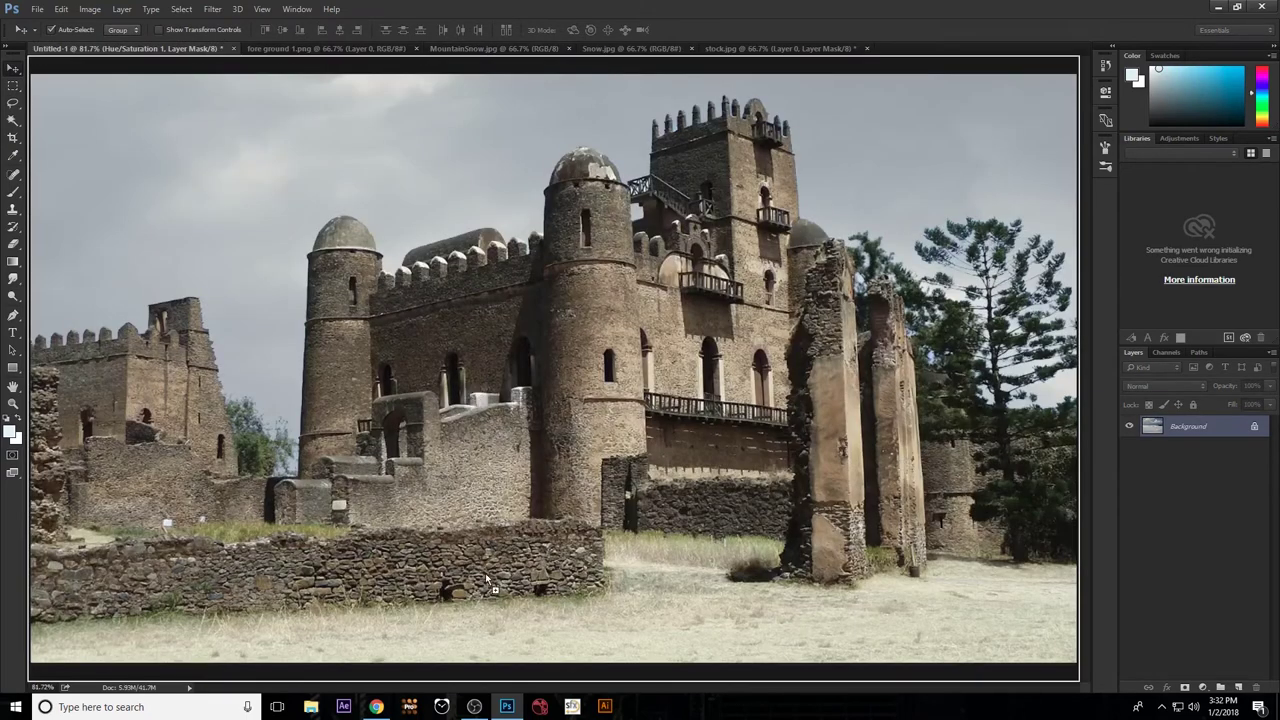
left_click_drag(487, 578, 355, 556)
key("ctrl+minus")
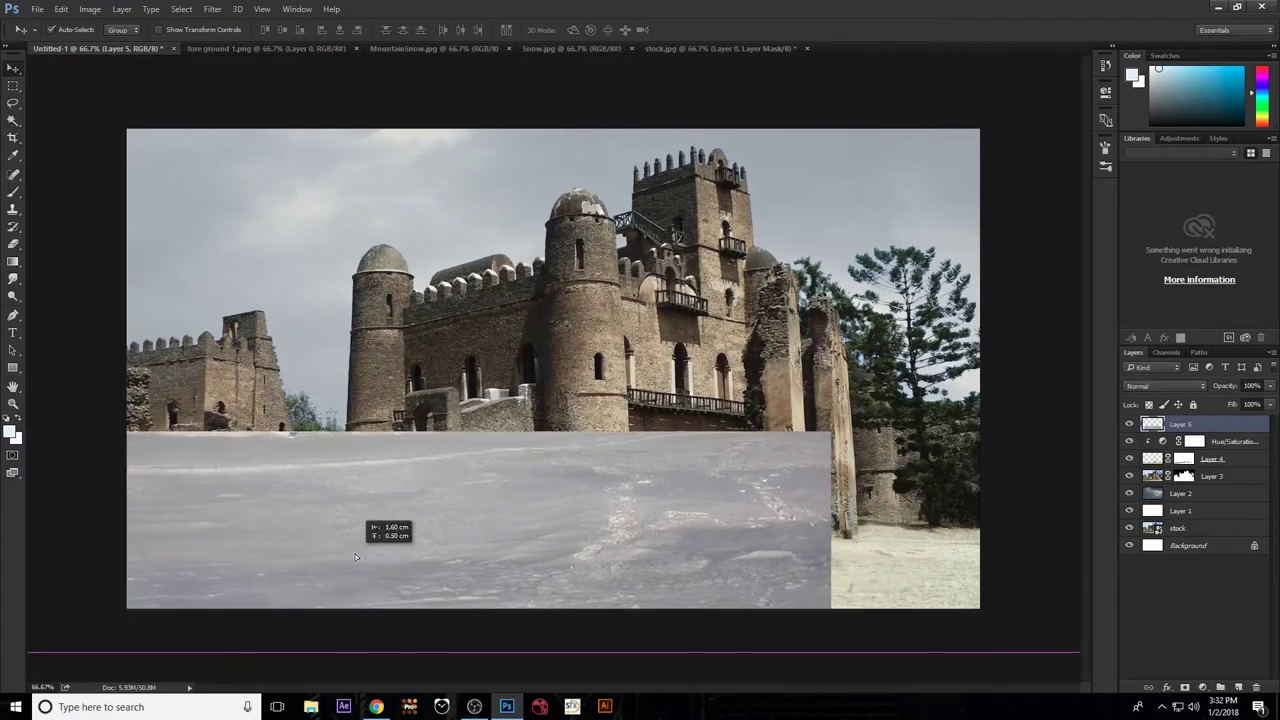
Add a layer mask to Layer 5 and set up the standard brush.
left_click(1185, 688)
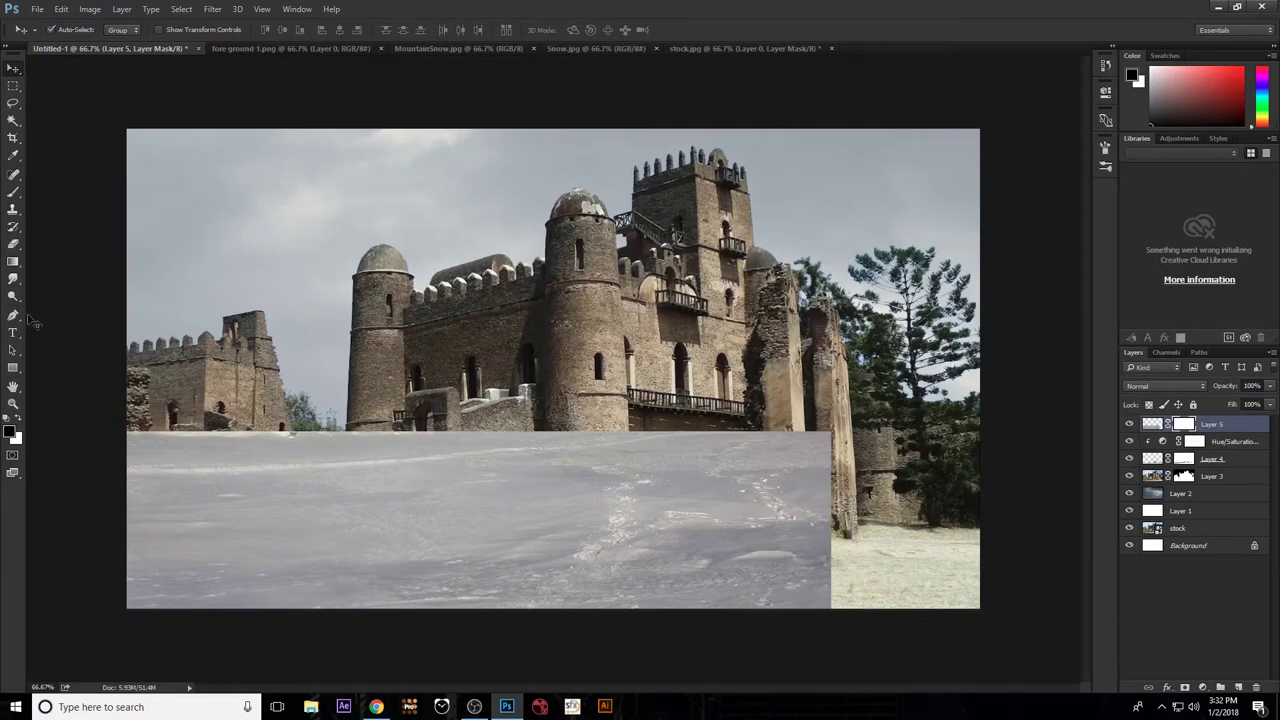
left_click(12, 191)
right_click(19, 191)
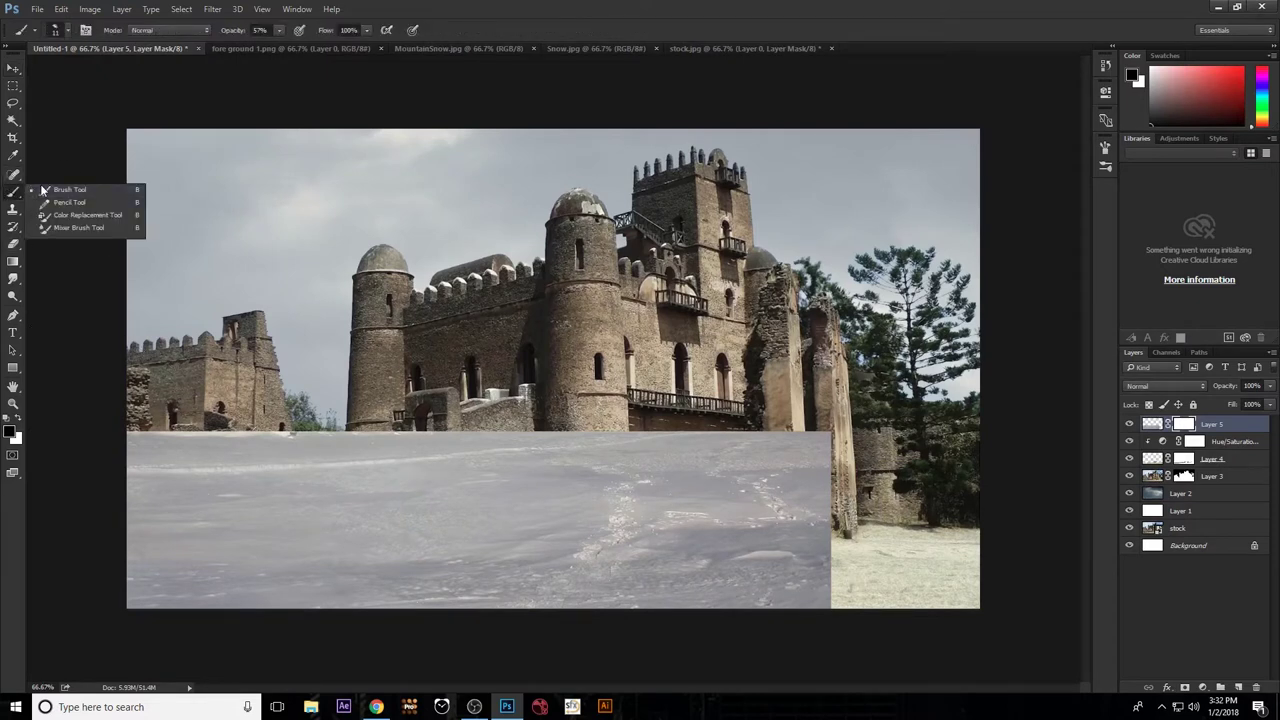
left_click(70, 189)
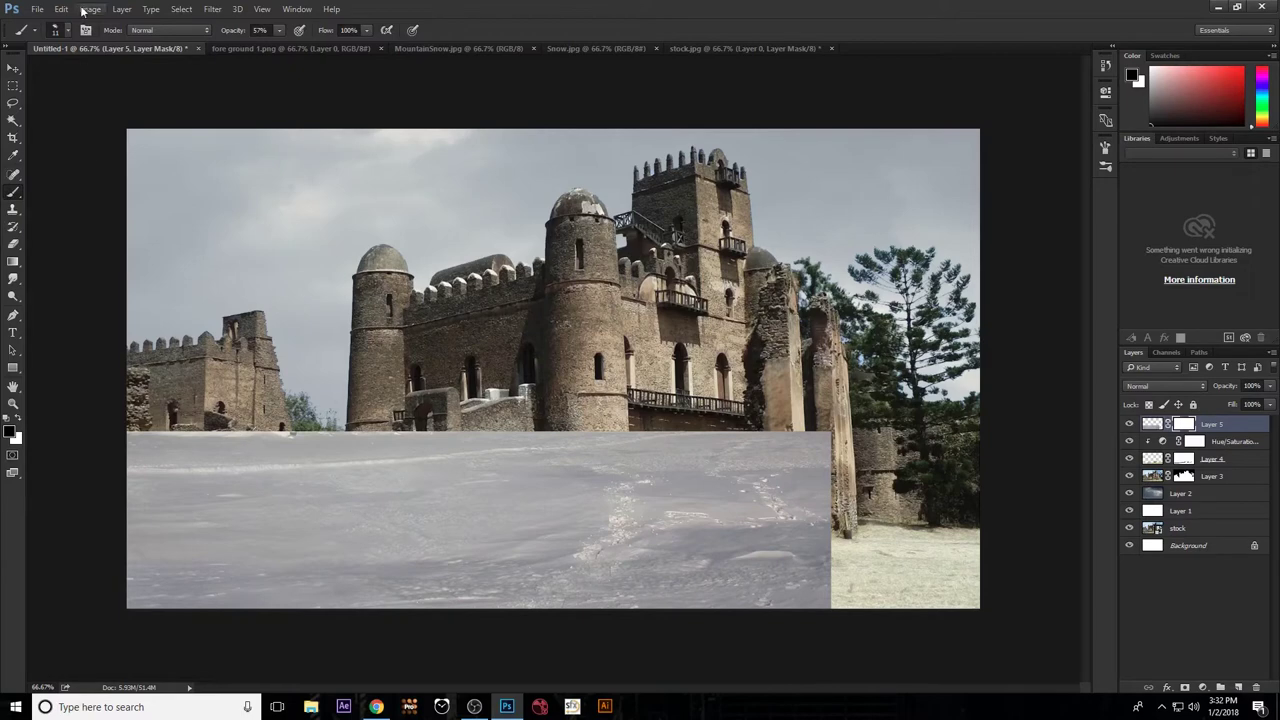
right_click(200, 176)
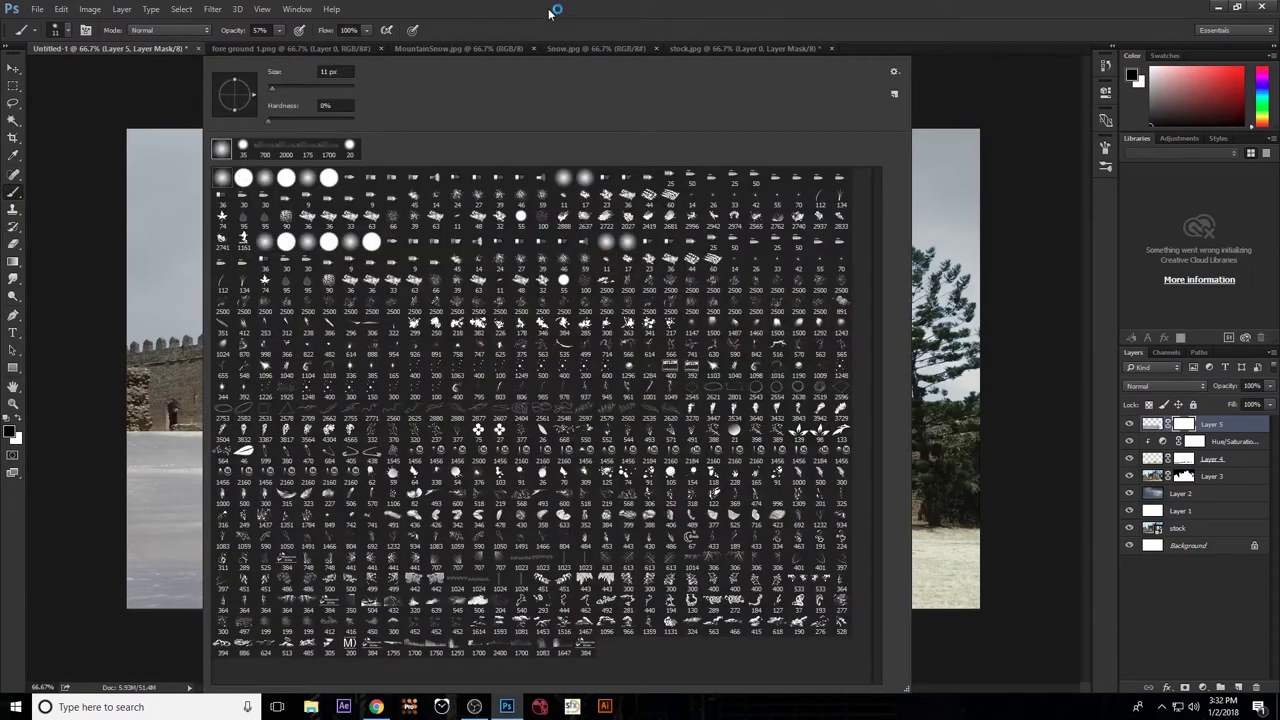
With a 175 px brush, paint black on Layer 5's mask to reveal the lower castle walls and stone wall.
left_click(550, 12)
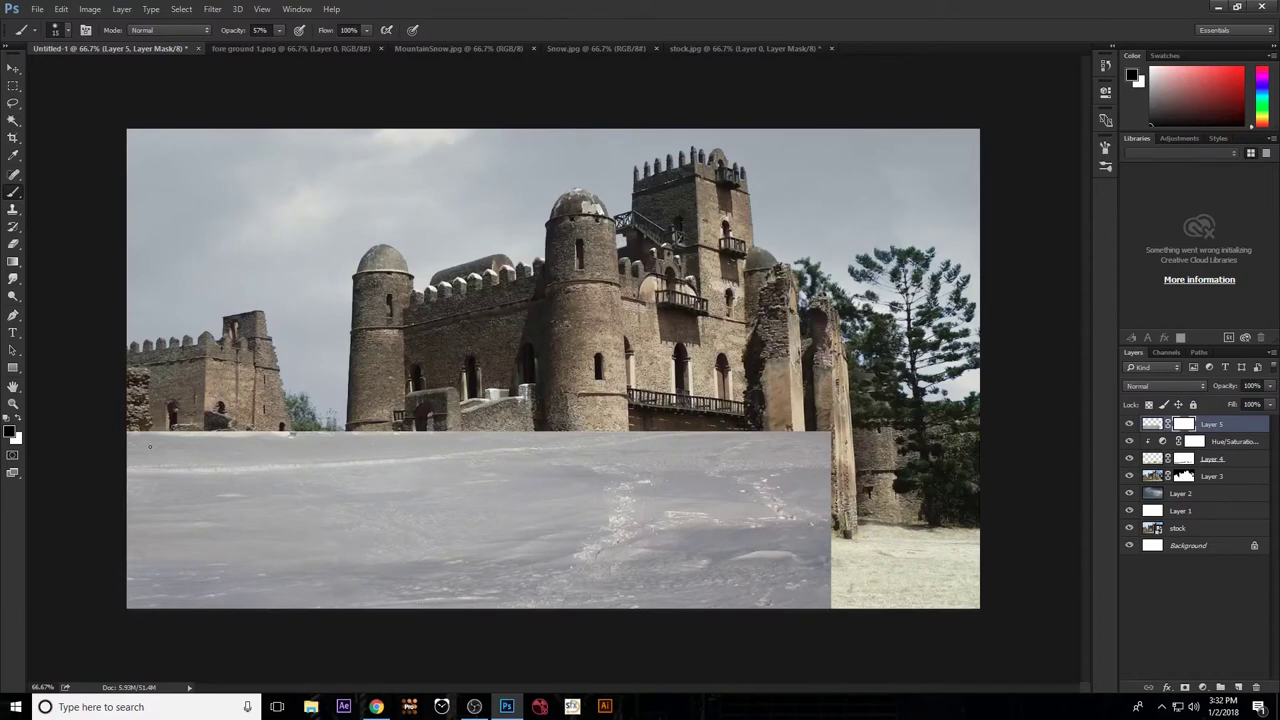
key("bracketright")
left_click(279, 30)
mouse_move(97, 434)
left_mouse_down()
mouse_move(155, 540)
mouse_move(435, 535)
mouse_move(620, 500)
mouse_move(737, 507)
mouse_move(820, 480)
mouse_move(560, 445)
left_mouse_up()
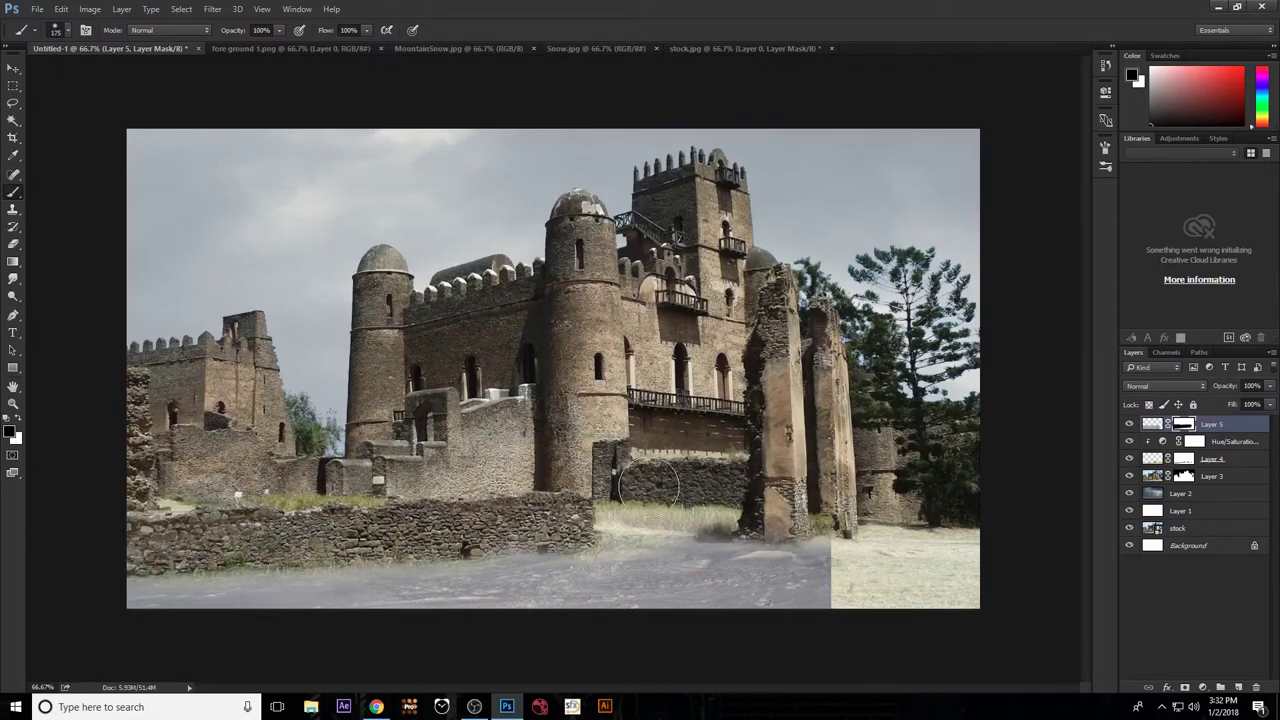
mouse_move(705, 512)
left_mouse_down()
mouse_move(668, 519)
mouse_move(753, 528)
left_mouse_up()
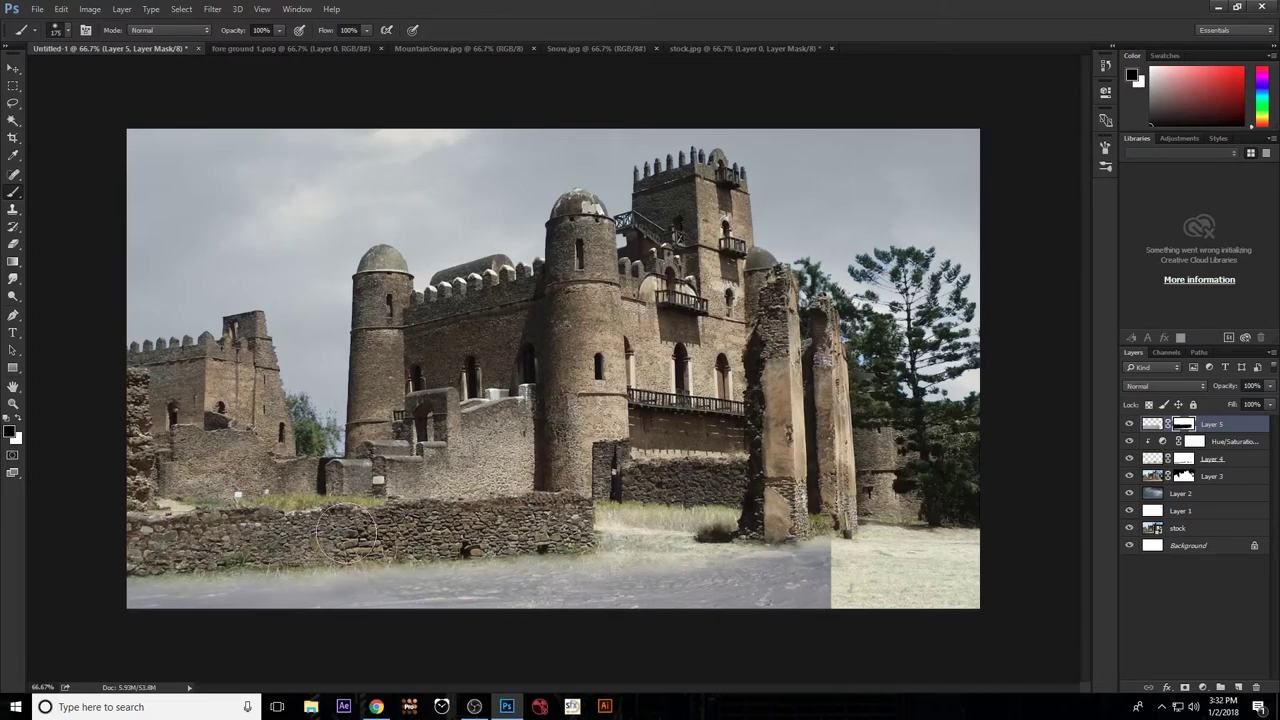
left_click_drag(347, 535, 544, 528)
Select the lower snowy ground in Snow.jpg and drag it into the castle composite.
left_click(458, 48)
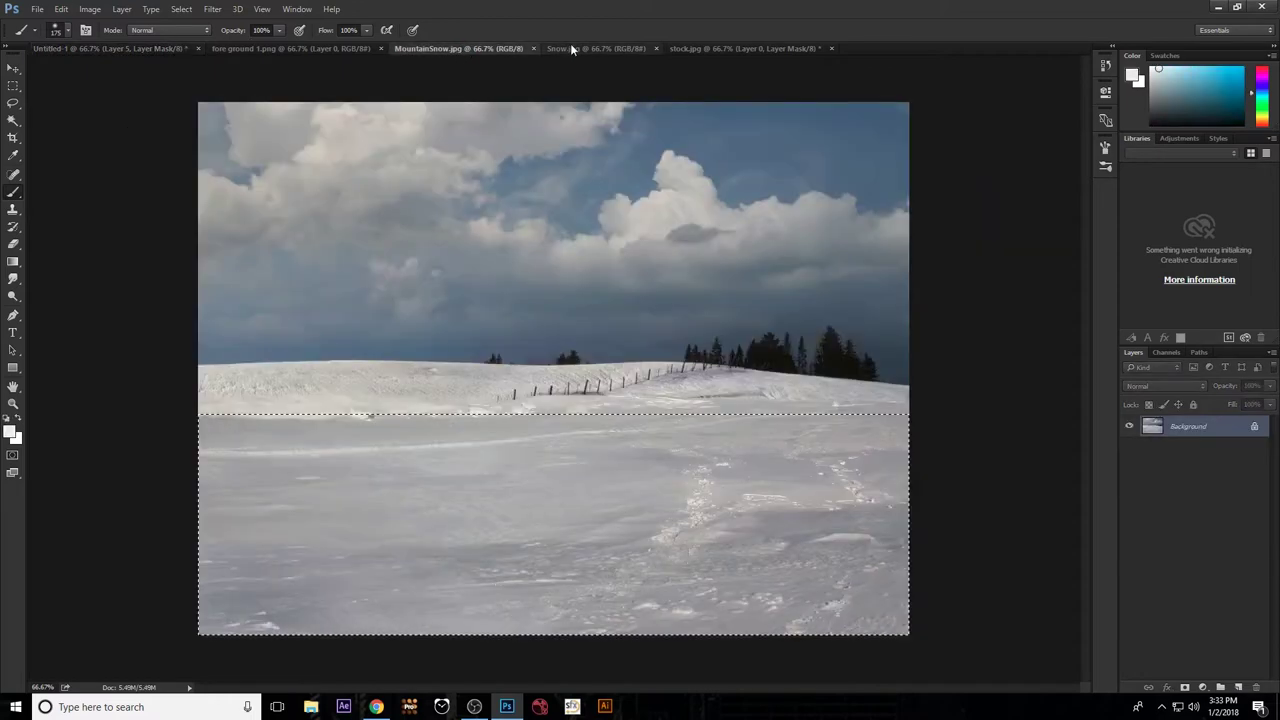
left_click(745, 48)
left_click(585, 48)
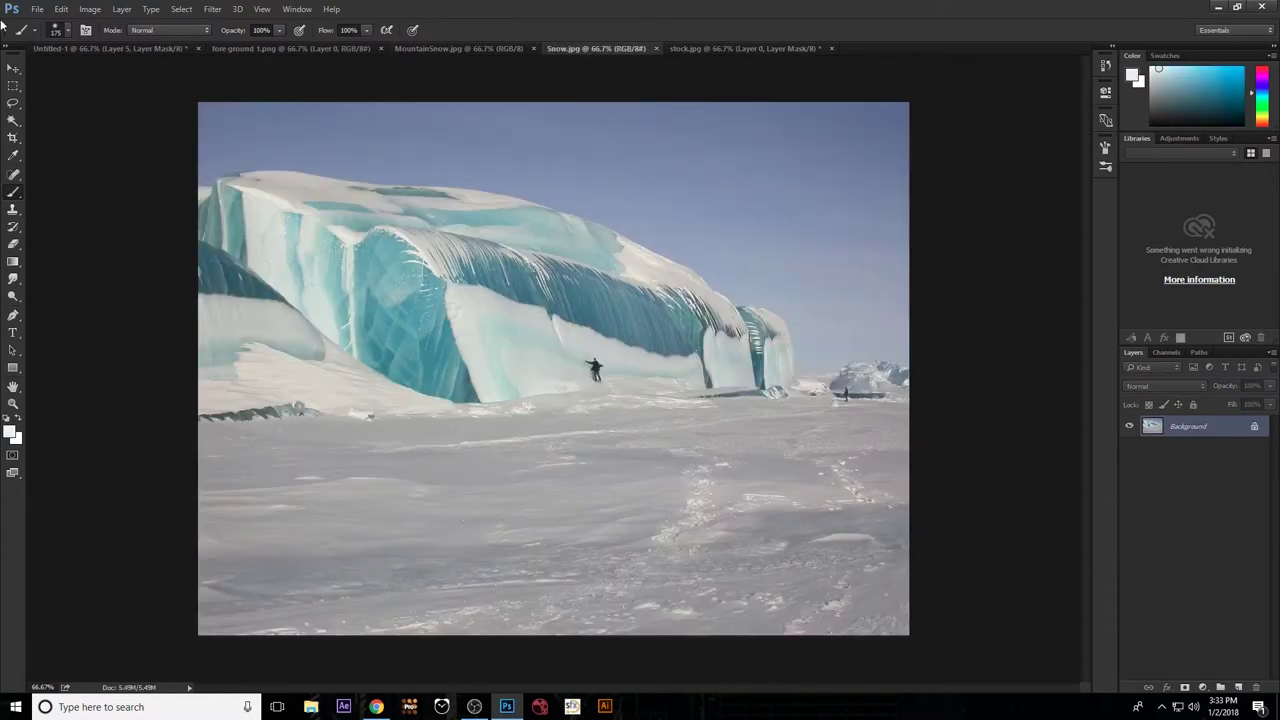
key("m")
left_click_drag(179, 428, 1000, 655)
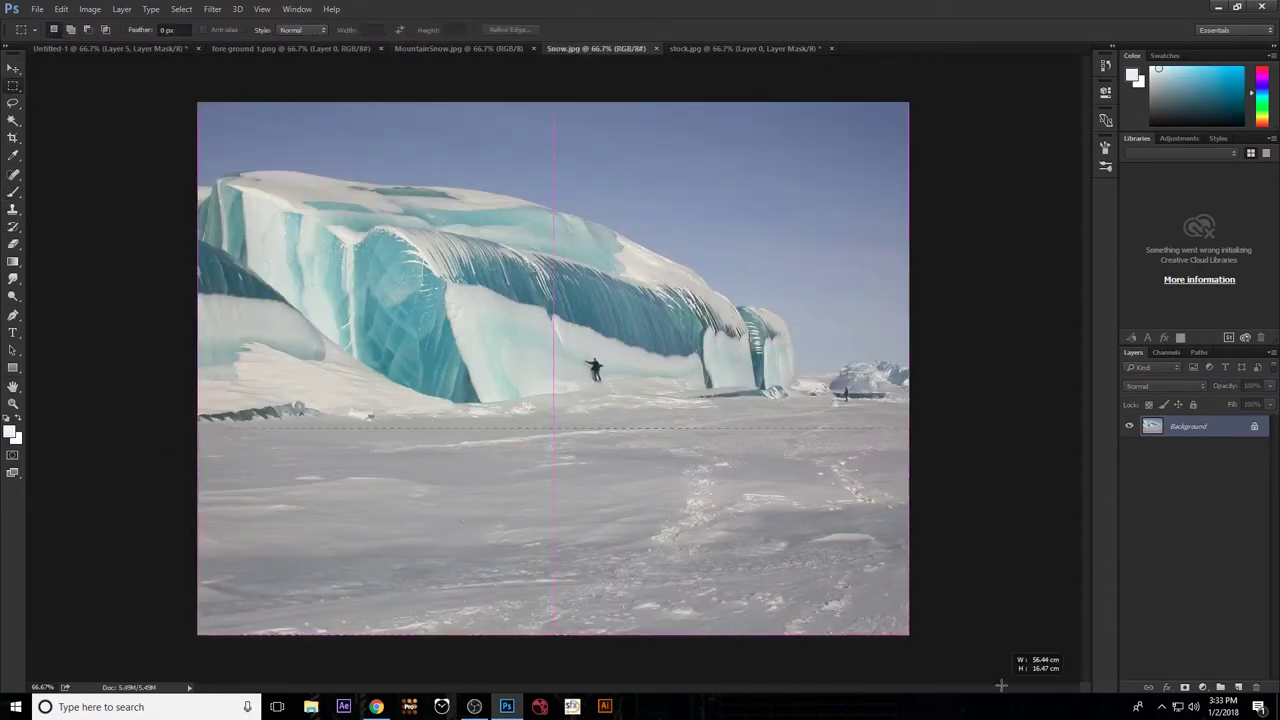
left_click(13, 68)
left_click_drag(647, 478, 709, 52)
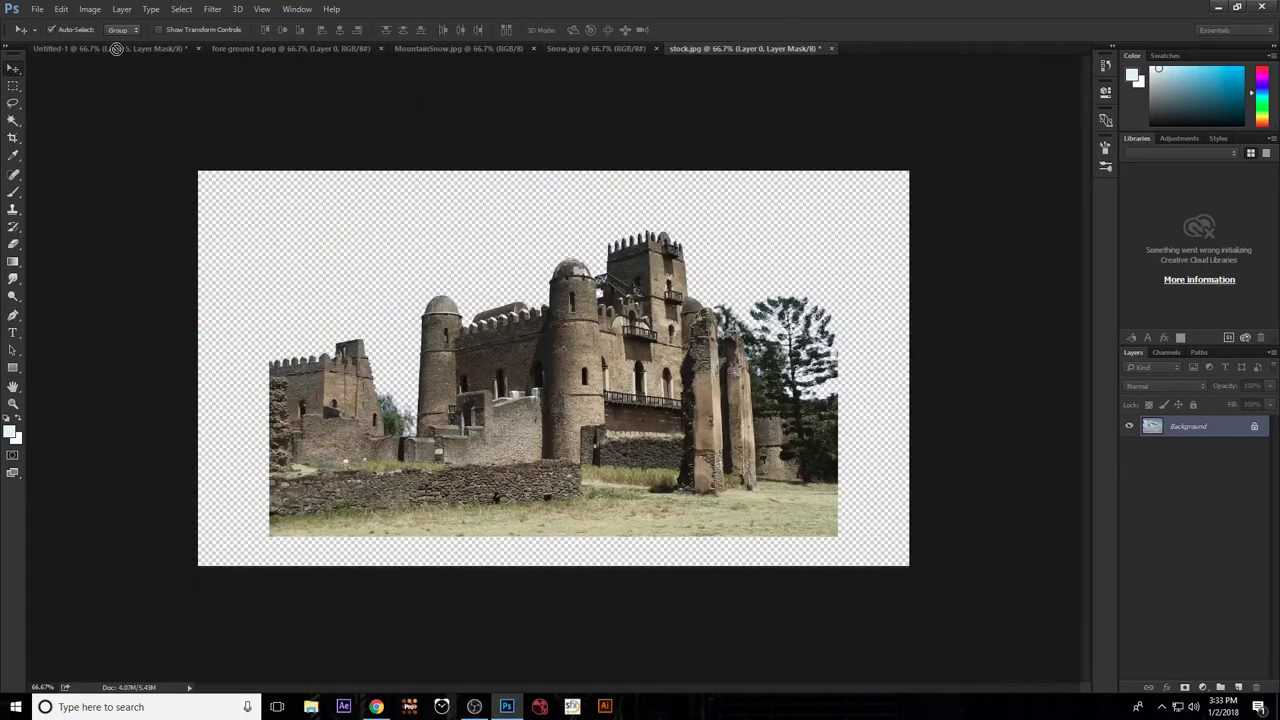
mouse_move(116, 48)
left_mouse_down()
mouse_move(866, 576)
mouse_move(943, 543)
mouse_move(813, 504)
mouse_move(772, 426)
left_mouse_up()
Mask the new snow layer to reveal the castle walls, ruins and right-hand trees.
left_click(1185, 688)
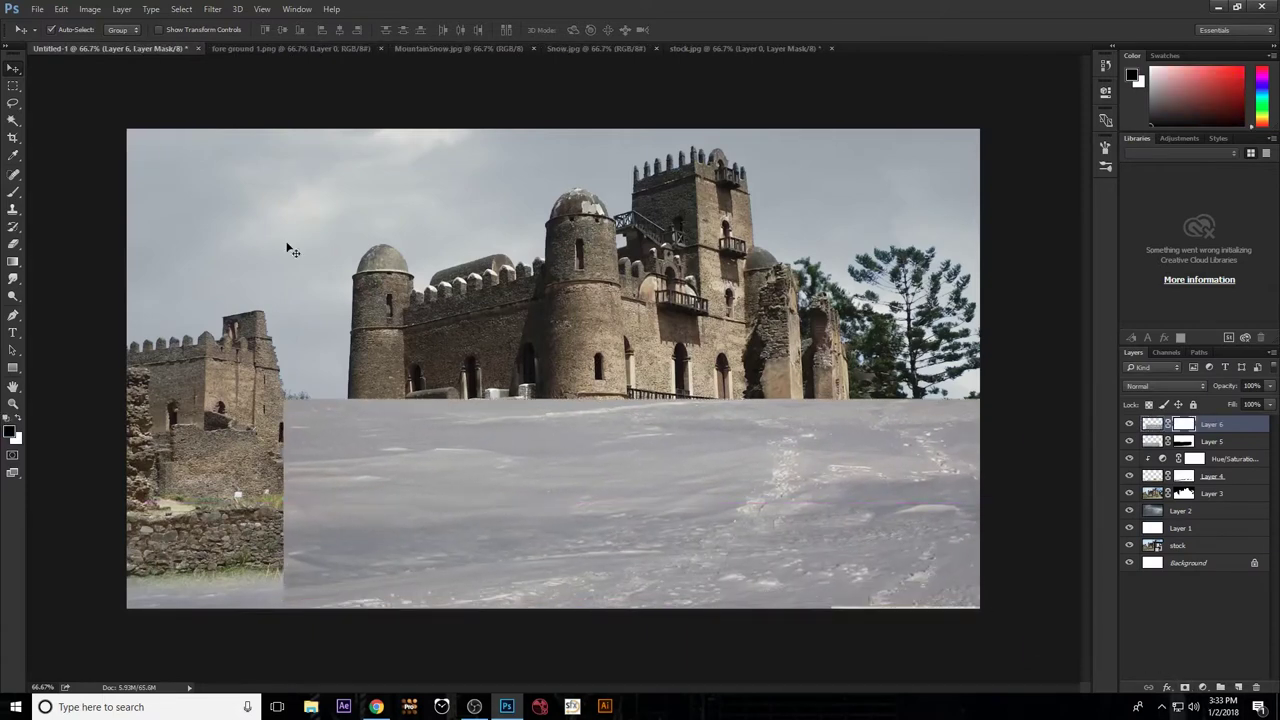
key("b")
left_click_drag(340, 600, 290, 388)
mouse_move(410, 420)
left_mouse_down()
mouse_move(510, 600)
mouse_move(511, 581)
mouse_move(579, 583)
left_mouse_up()
mouse_move(617, 497)
left_mouse_down()
mouse_move(940, 460)
mouse_move(928, 497)
mouse_move(960, 500)
mouse_move(640, 530)
mouse_move(975, 525)
left_mouse_up()
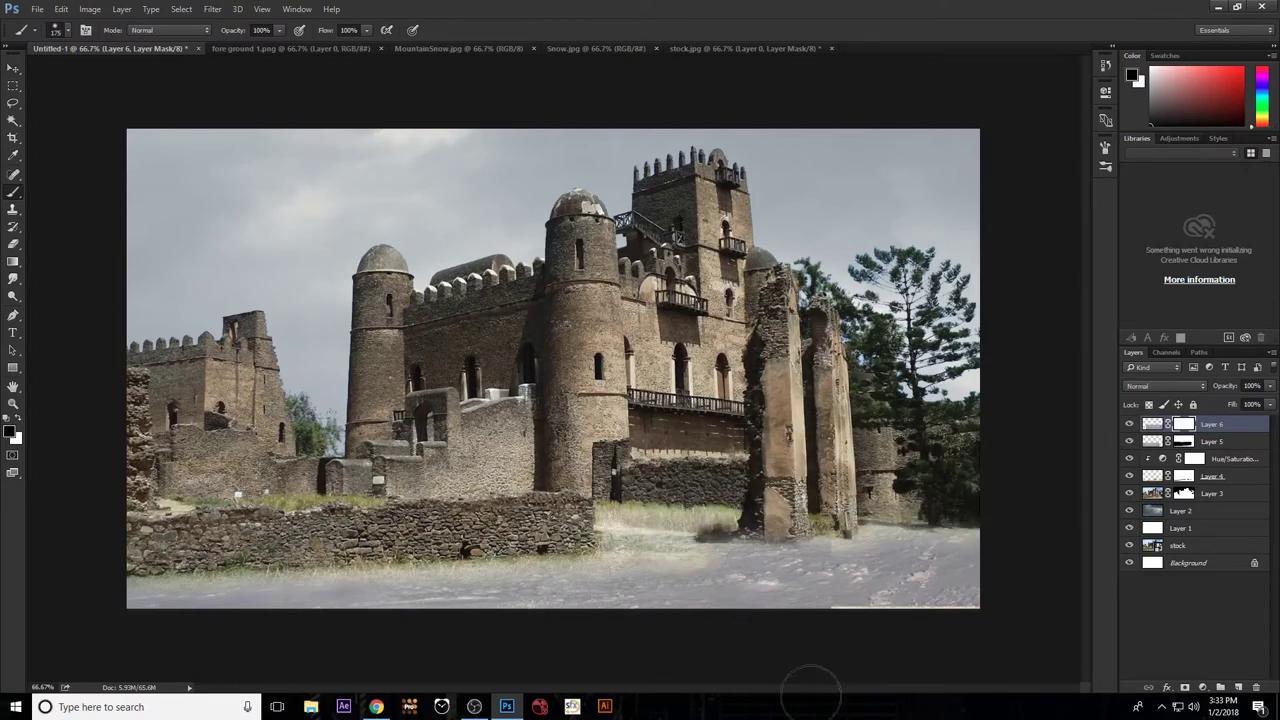
key("ctrl+BackSpace")
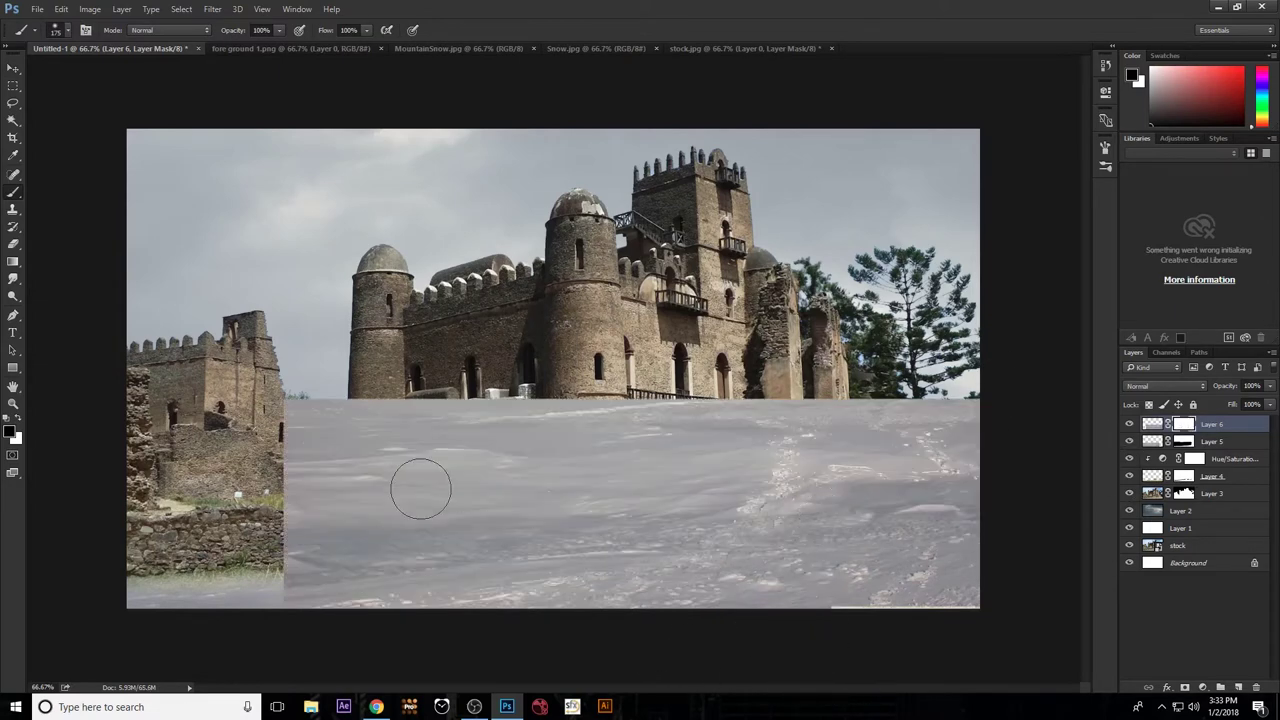
key("ctrl+z")
Refine Layer 5's mask near the right pillar, adding a snow strip below it.
left_click(1184, 441)
left_click_drag(790, 505, 830, 695)
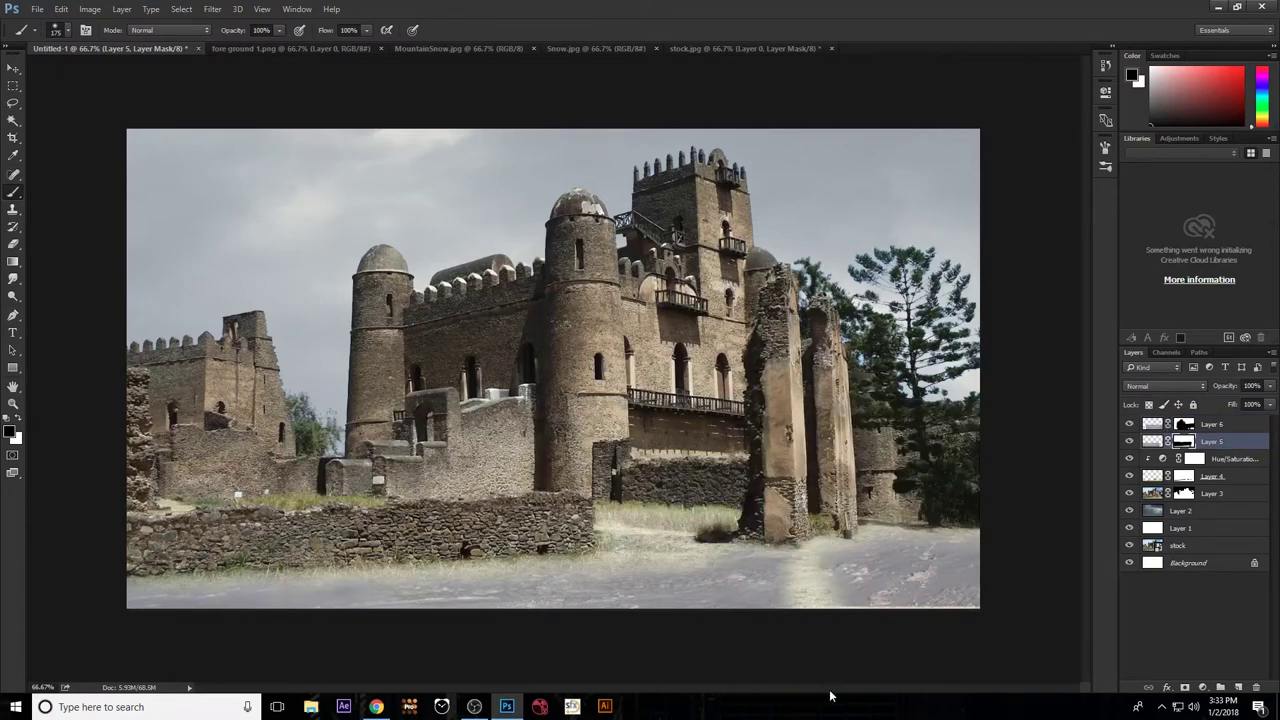
key("x")
left_click_drag(808, 505, 810, 610)
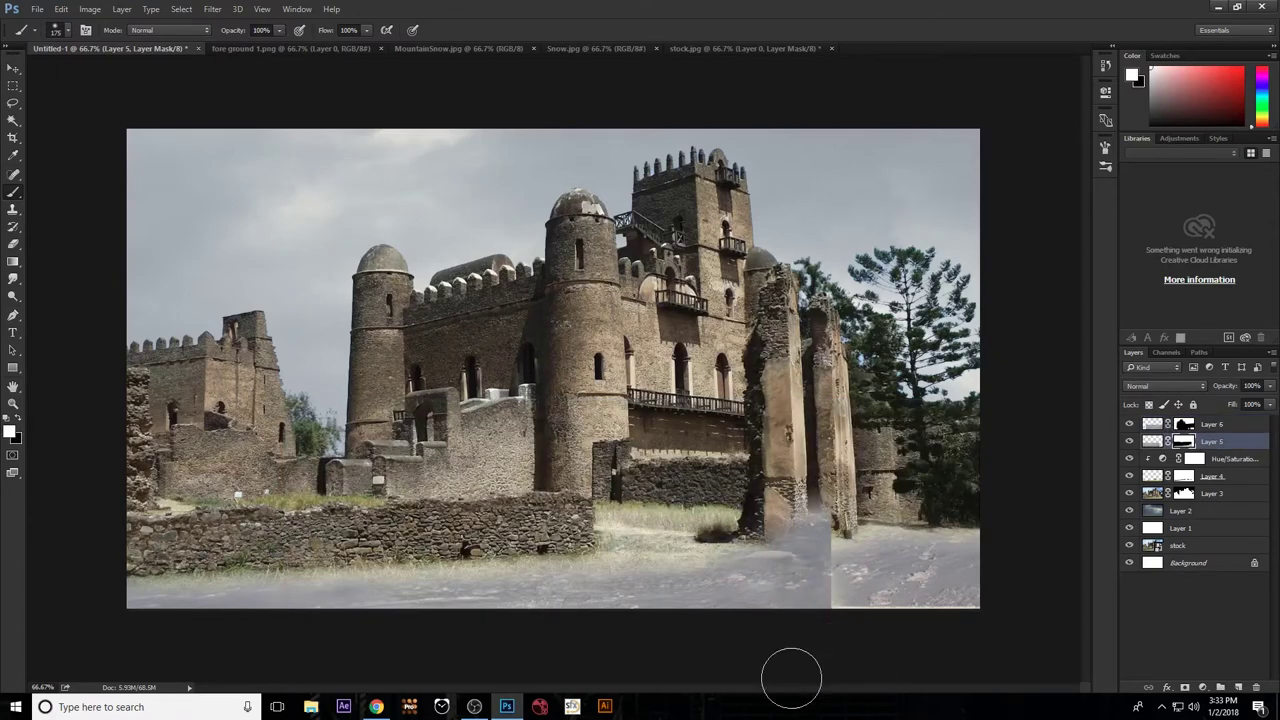
On Layer 6's mask, paint light snow haze over the pillar base and right-hand trees.
left_click(1186, 426)
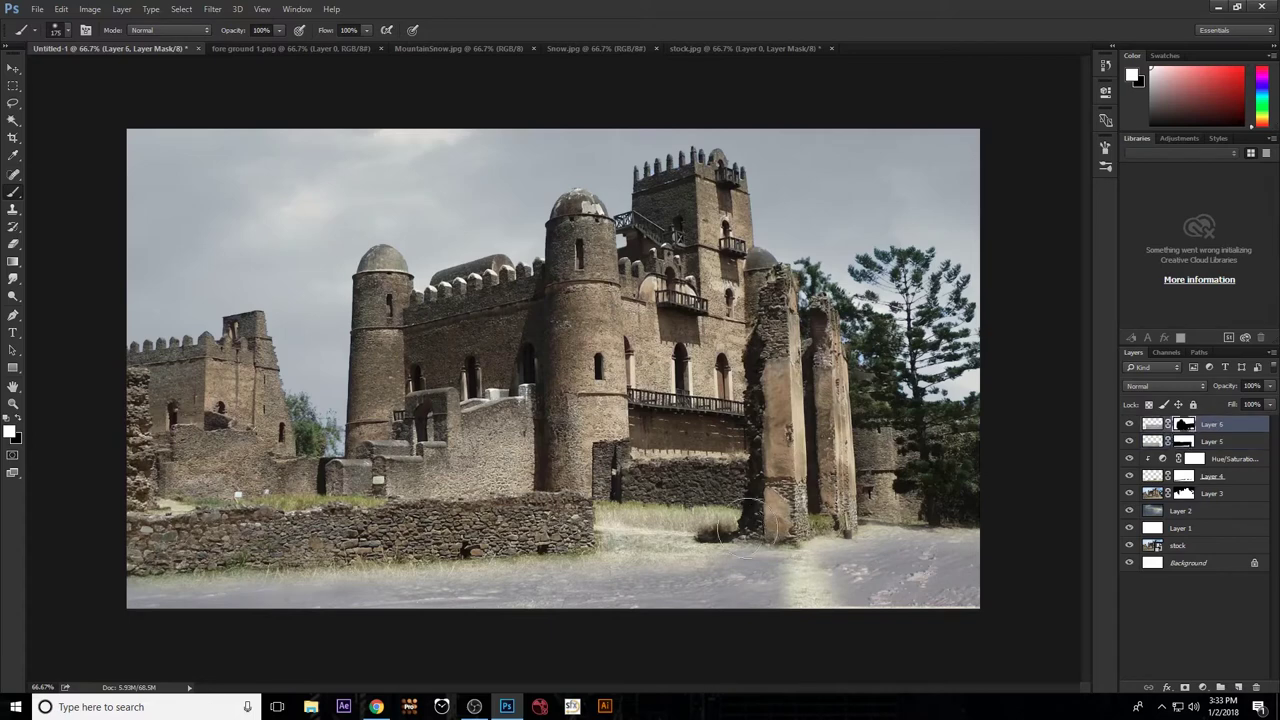
left_click_drag(755, 500, 800, 605)
mouse_move(768, 495)
left_mouse_down()
mouse_move(900, 500)
mouse_move(720, 510)
mouse_move(707, 538)
left_mouse_up()
key("x")
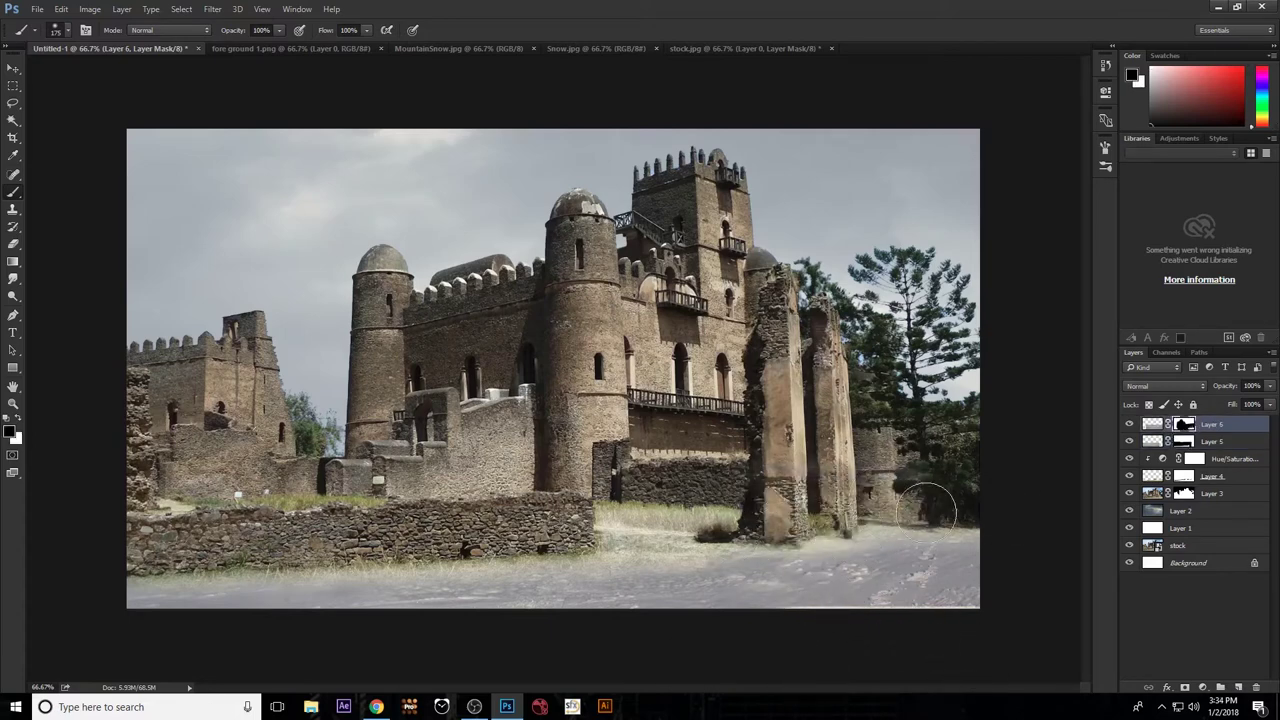
key("x")
left_click_drag(880, 520, 1020, 531)
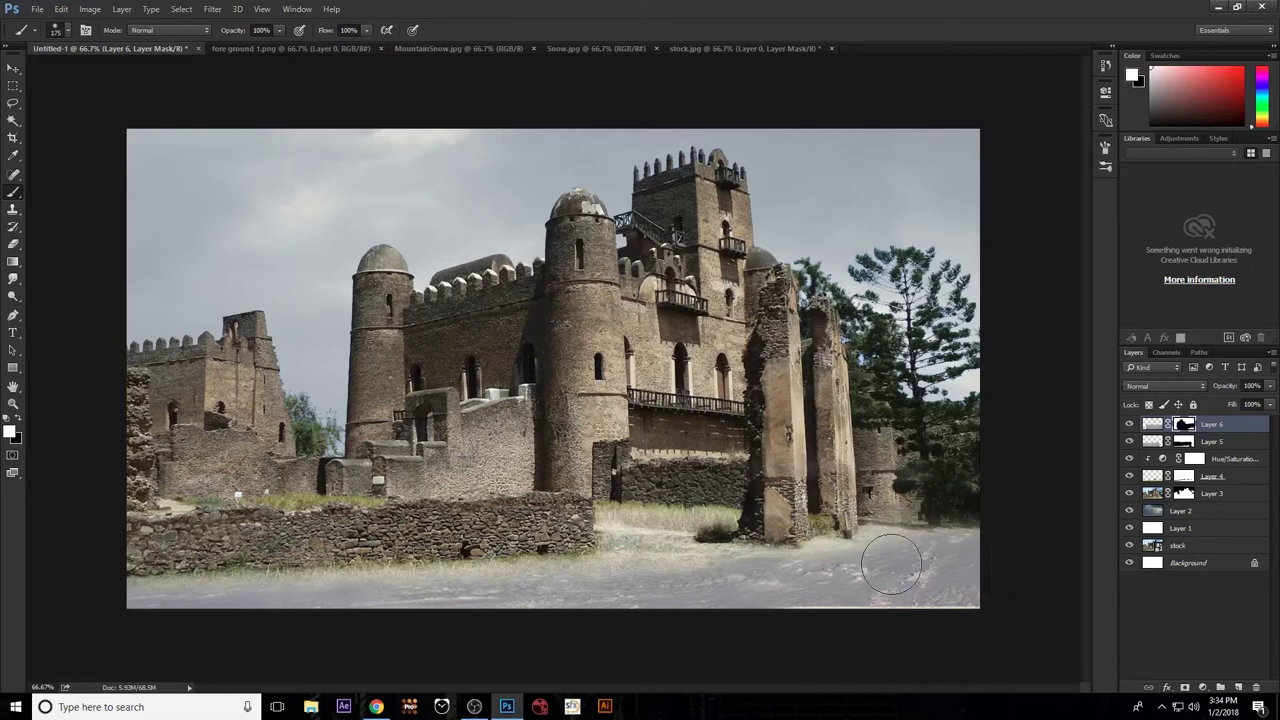
left_click_drag(891, 565, 843, 530)
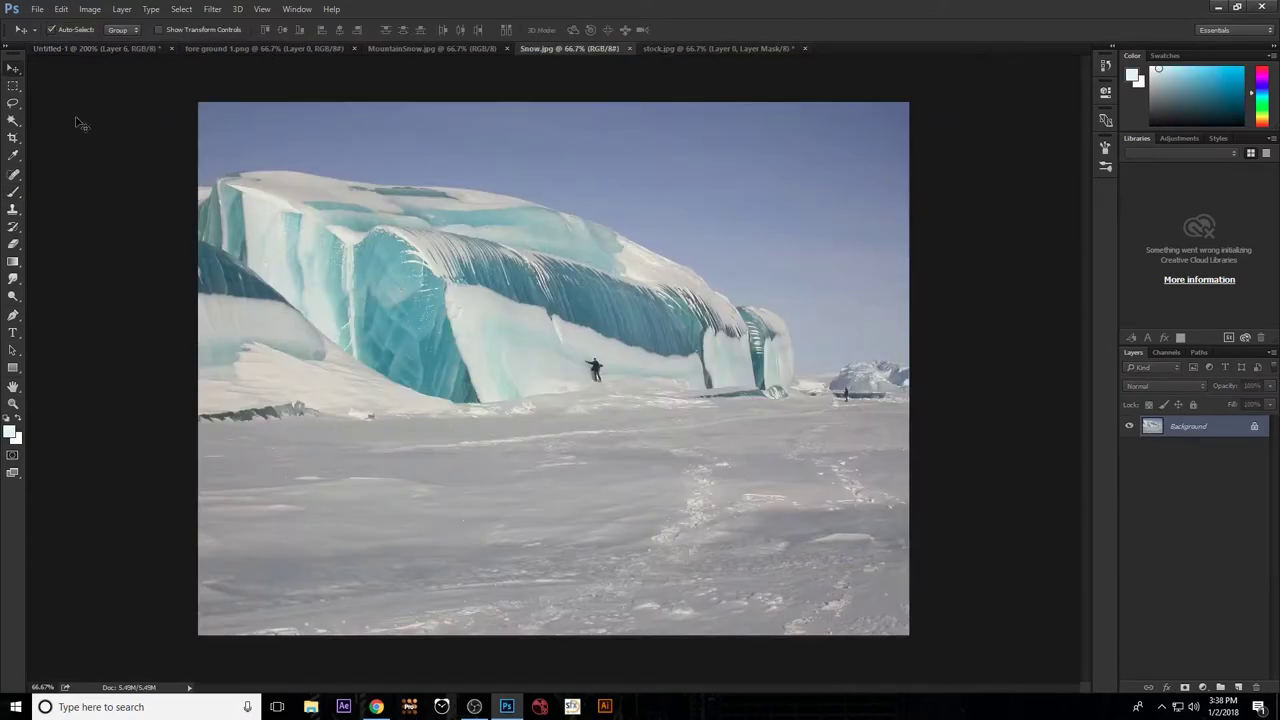
Select the snowy top of the ice wave in Snow.jpg and move it into the castle composite.
key("m")
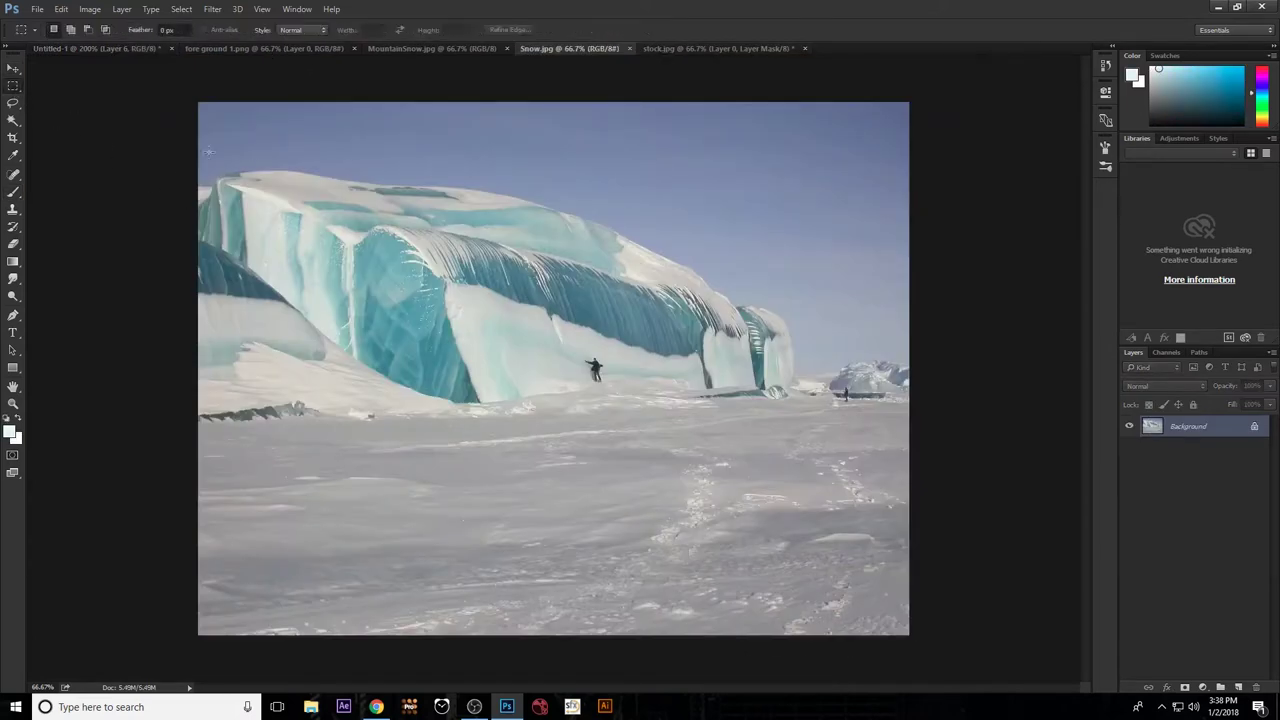
left_click_drag(619, 231, 743, 328)
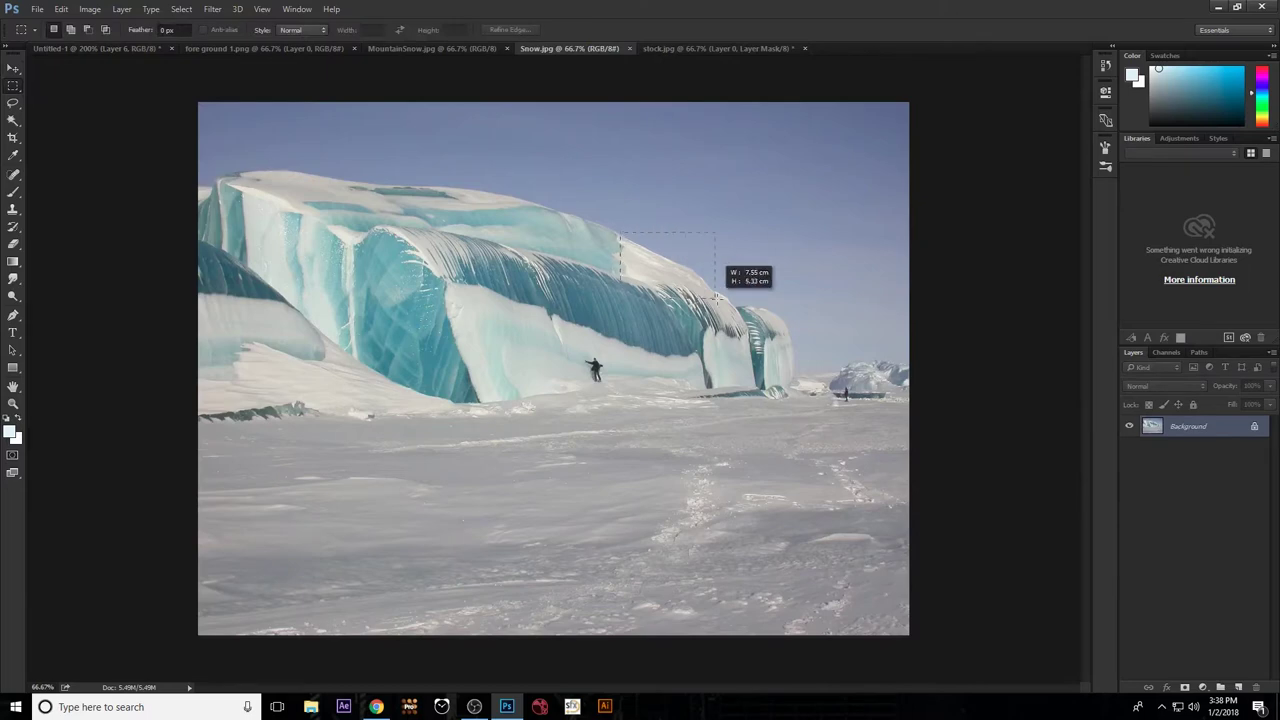
left_click(13, 67)
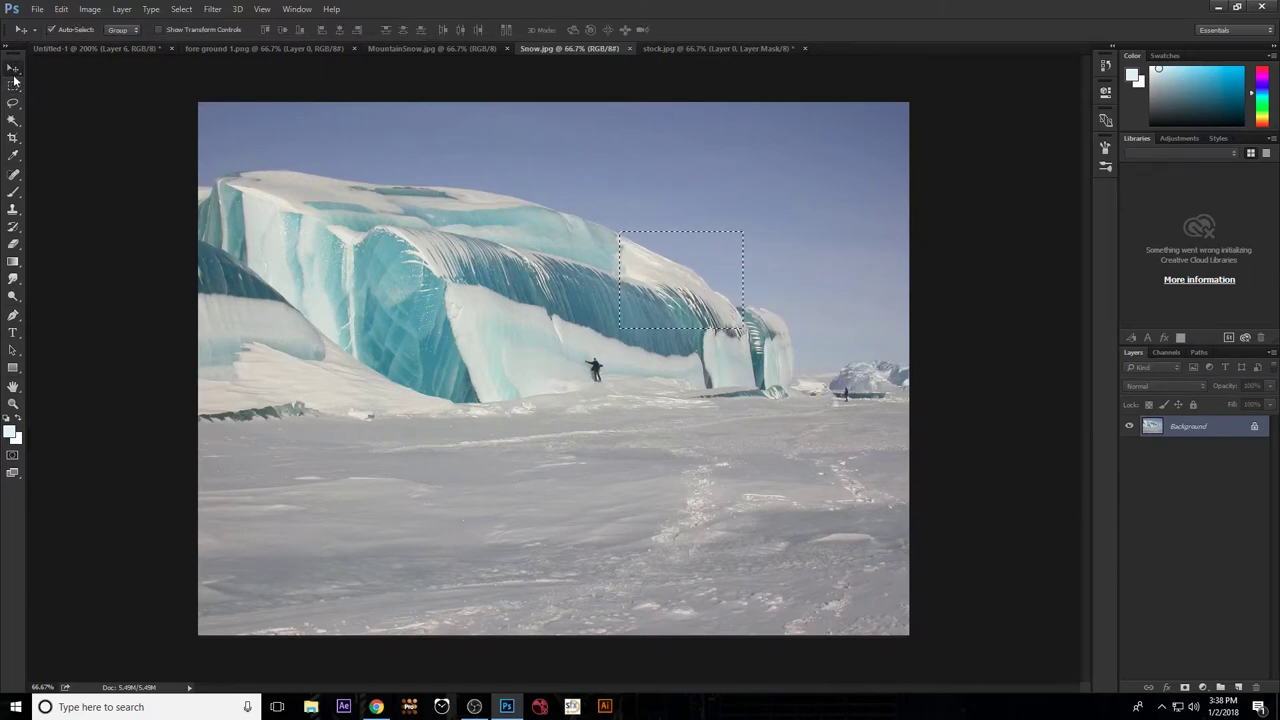
left_click_drag(549, 241, 308, 309)
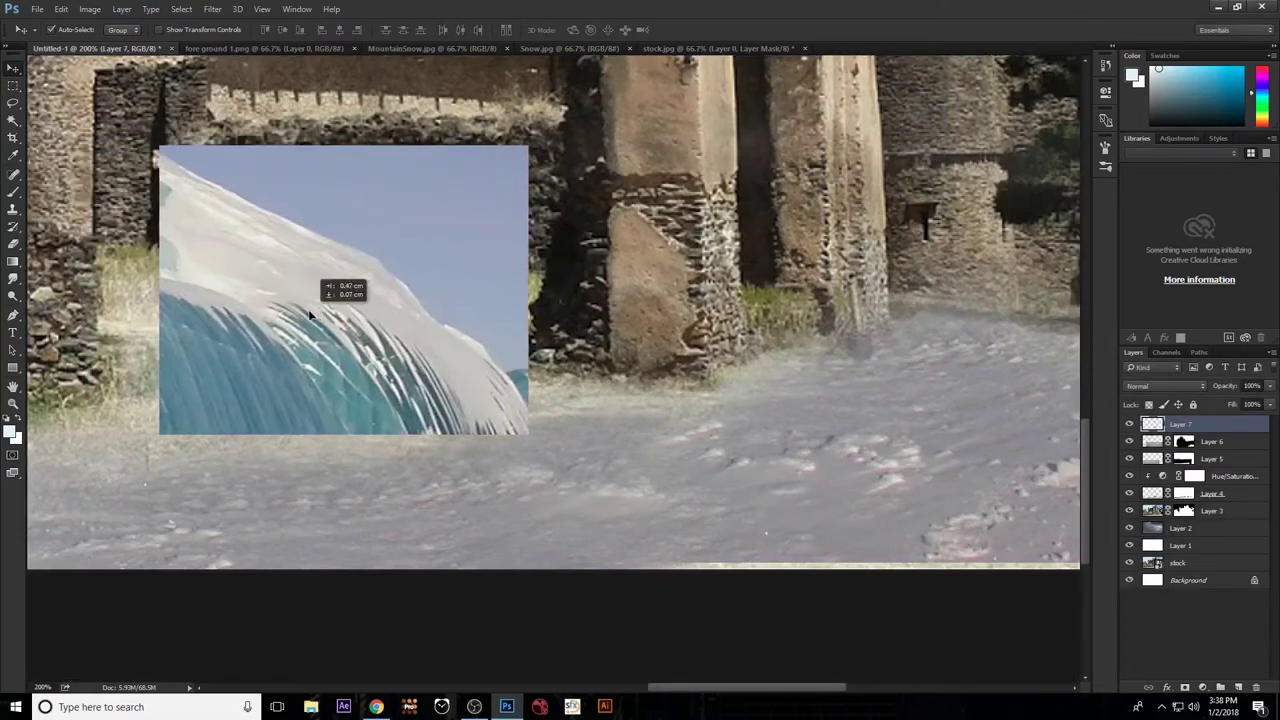
Rotate the ice-wave patch about -29.6°, scale it to about 152%, and add a layer mask.
key("ctrl+t")
left_click_drag(566, 404, 592, 262)
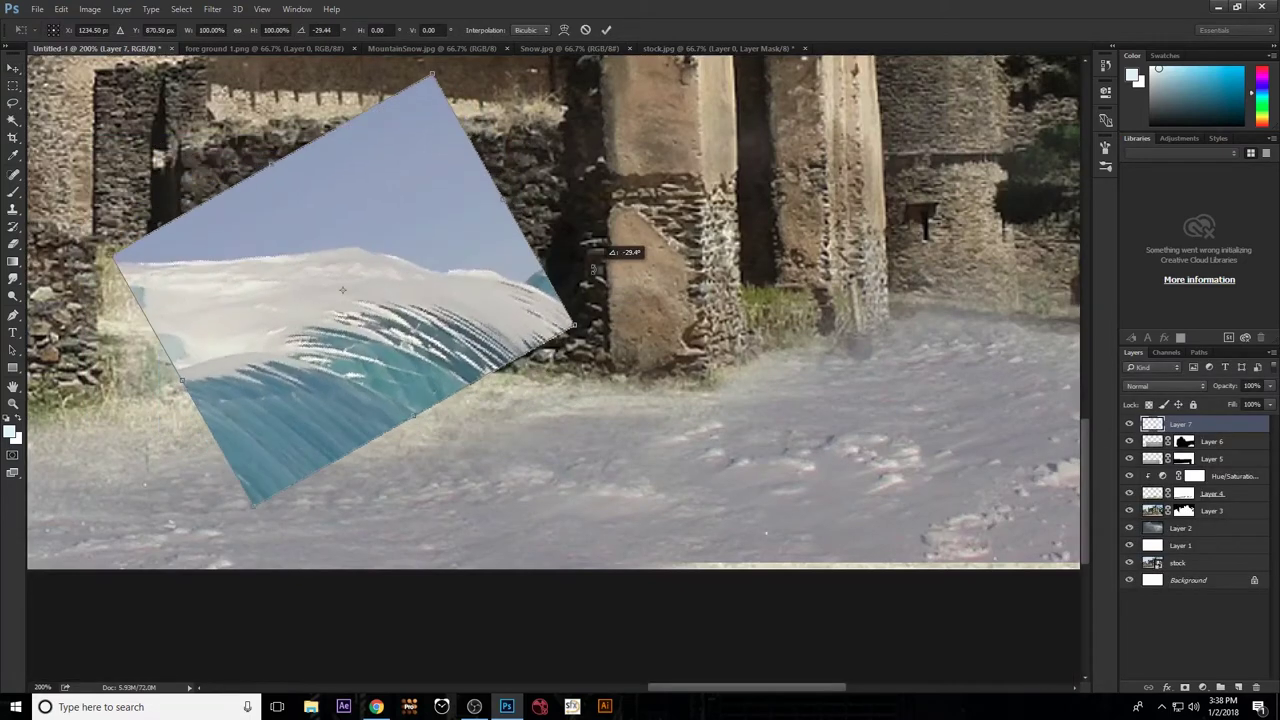
left_click_drag(574, 324, 700, 345)
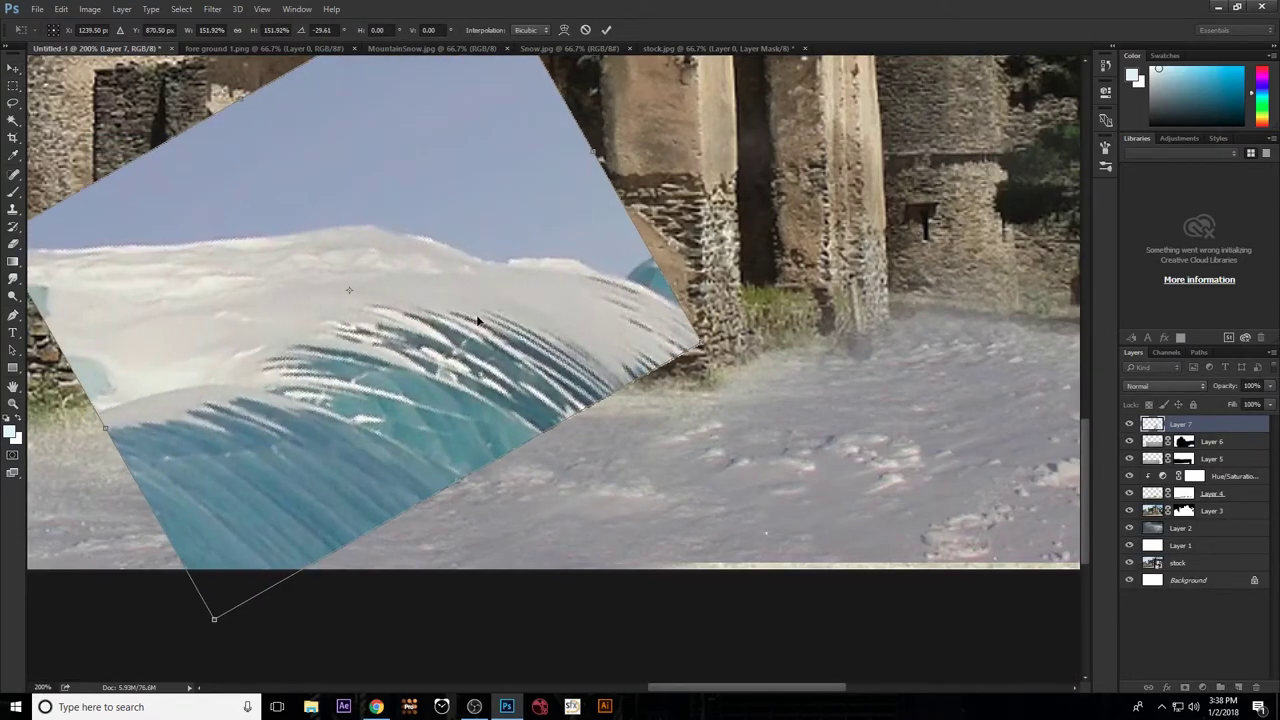
key("Return")
left_click(1185, 687)
Paint black on Layer 7's mask to hide the ice wave and sky, revealing the stone wall.
key("b")
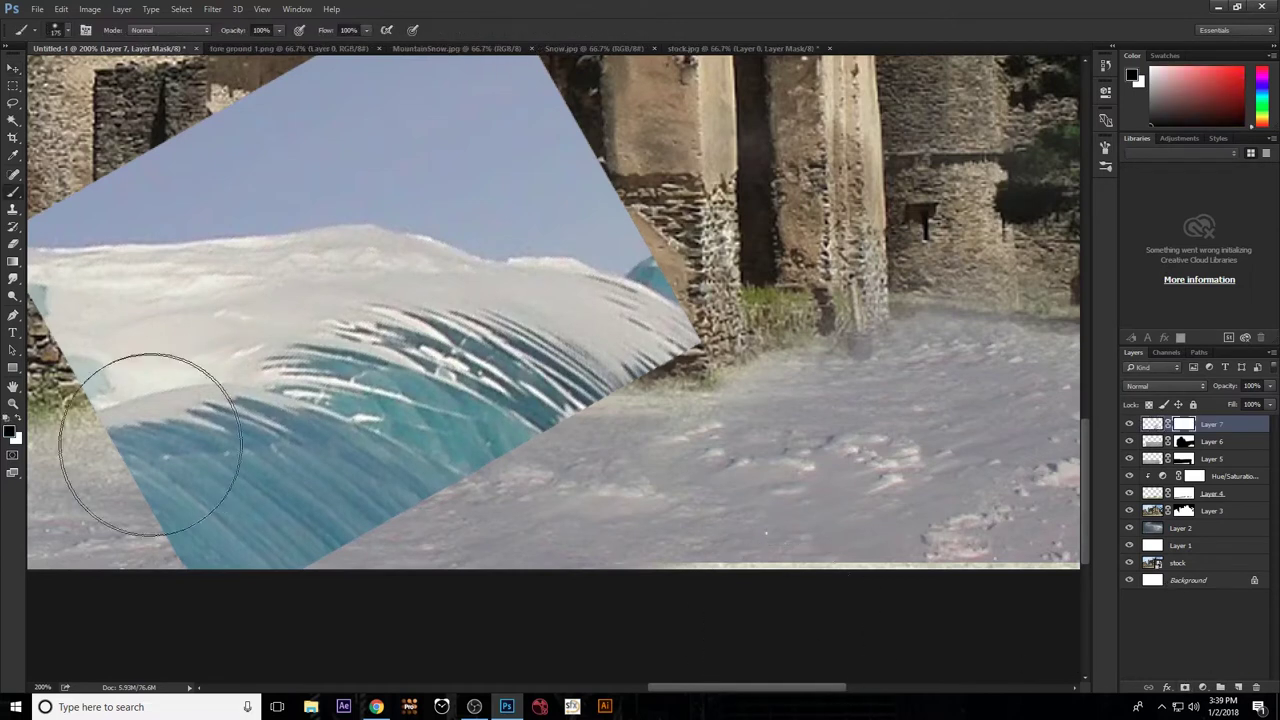
mouse_move(129, 443)
left_mouse_down()
mouse_move(337, 500)
mouse_move(247, 452)
left_mouse_up()
key("[")
key("[")
key("[")
mouse_move(166, 380)
left_mouse_down()
mouse_move(492, 330)
mouse_move(590, 375)
mouse_move(623, 334)
mouse_move(313, 133)
mouse_move(413, 273)
left_mouse_up()
left_click_drag(495, 215, 593, 226)
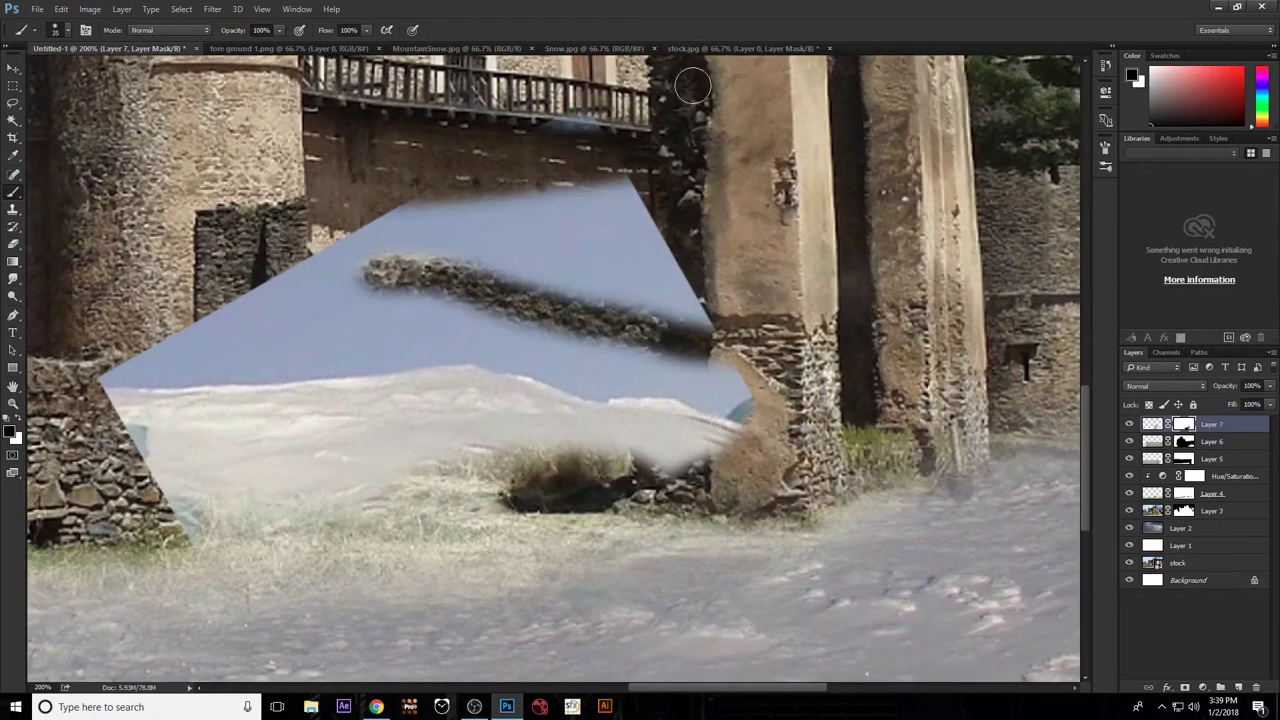
mouse_move(118, 326)
left_mouse_down()
mouse_move(640, 345)
mouse_move(571, 354)
mouse_move(720, 330)
mouse_move(290, 270)
mouse_move(630, 205)
left_mouse_up()
mouse_move(100, 375)
left_mouse_down()
mouse_move(475, 372)
mouse_move(715, 415)
mouse_move(700, 470)
mouse_move(650, 495)
left_mouse_up()
mouse_move(69, 410)
left_mouse_down()
mouse_move(152, 482)
mouse_move(195, 548)
left_mouse_up()
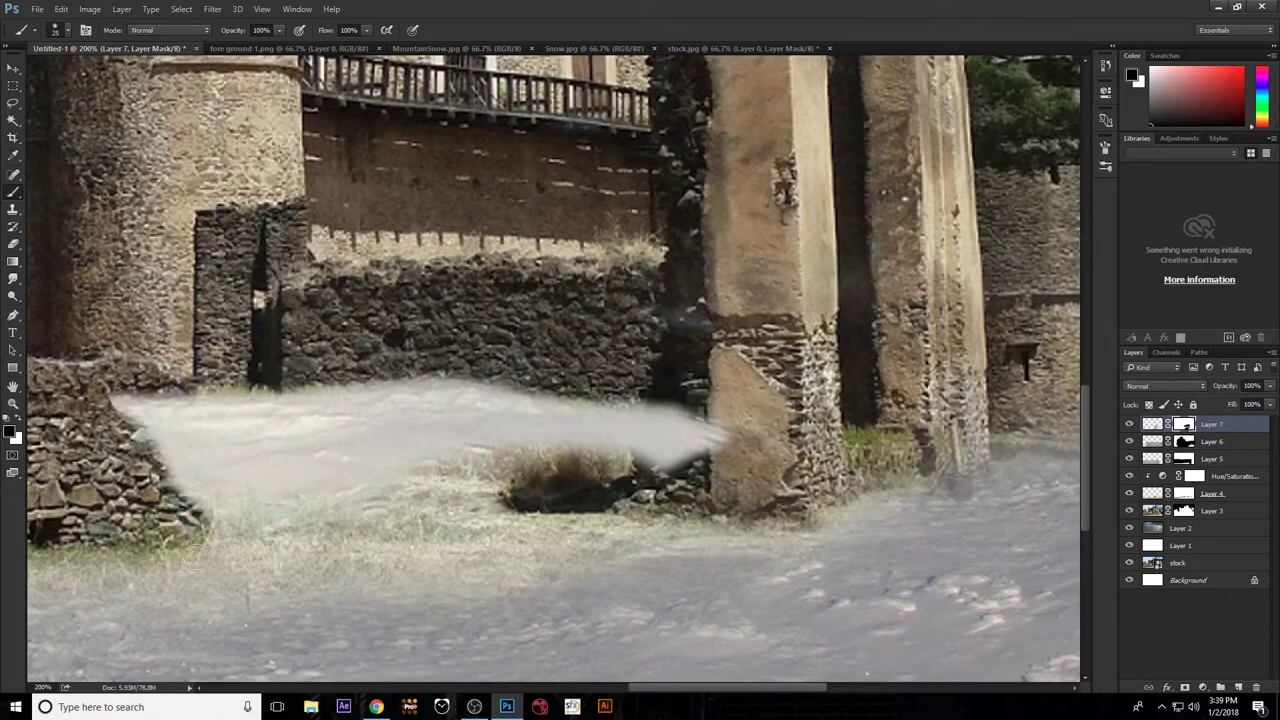
Warp the Layer 7 snow patch into a drift following the wall.
left_click(13, 68)
left_click(1152, 424)
key("ctrl+t")
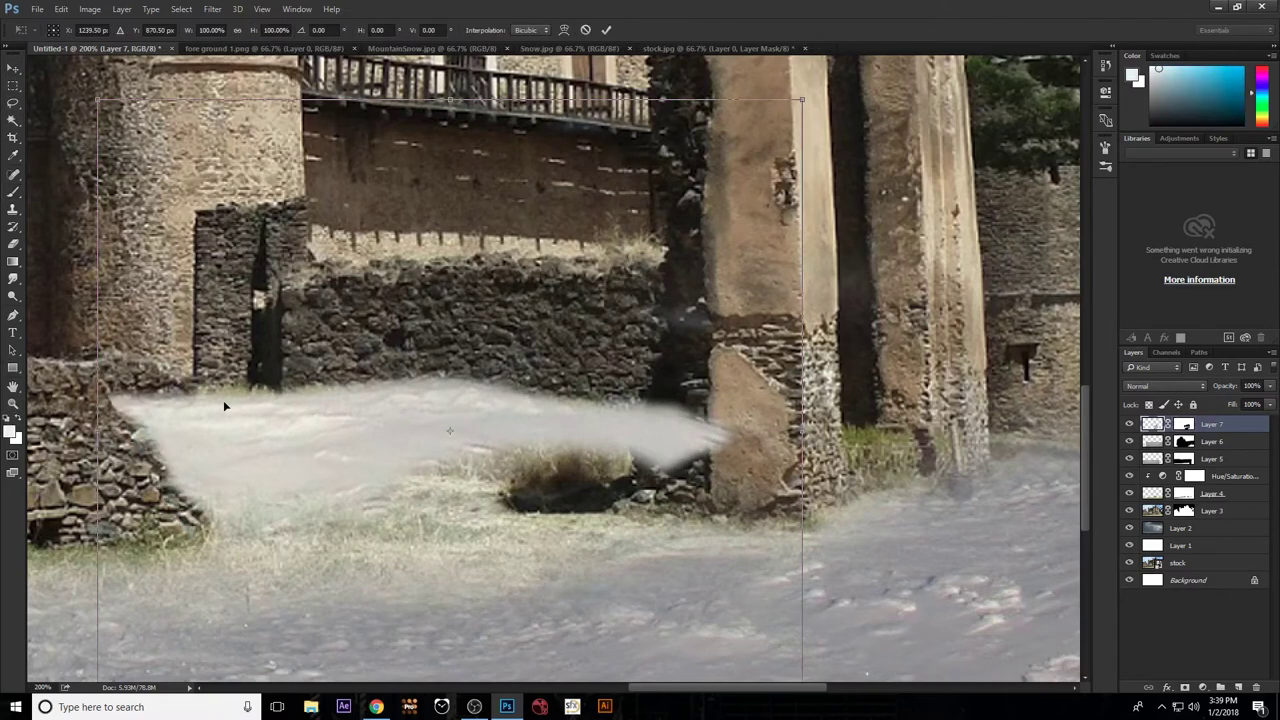
right_click(325, 414)
left_click(400, 500)
mouse_move(491, 491)
left_mouse_down()
mouse_move(510, 469)
mouse_move(296, 406)
mouse_move(300, 526)
mouse_move(519, 465)
mouse_move(323, 431)
mouse_move(551, 434)
left_mouse_up()
key("Return")
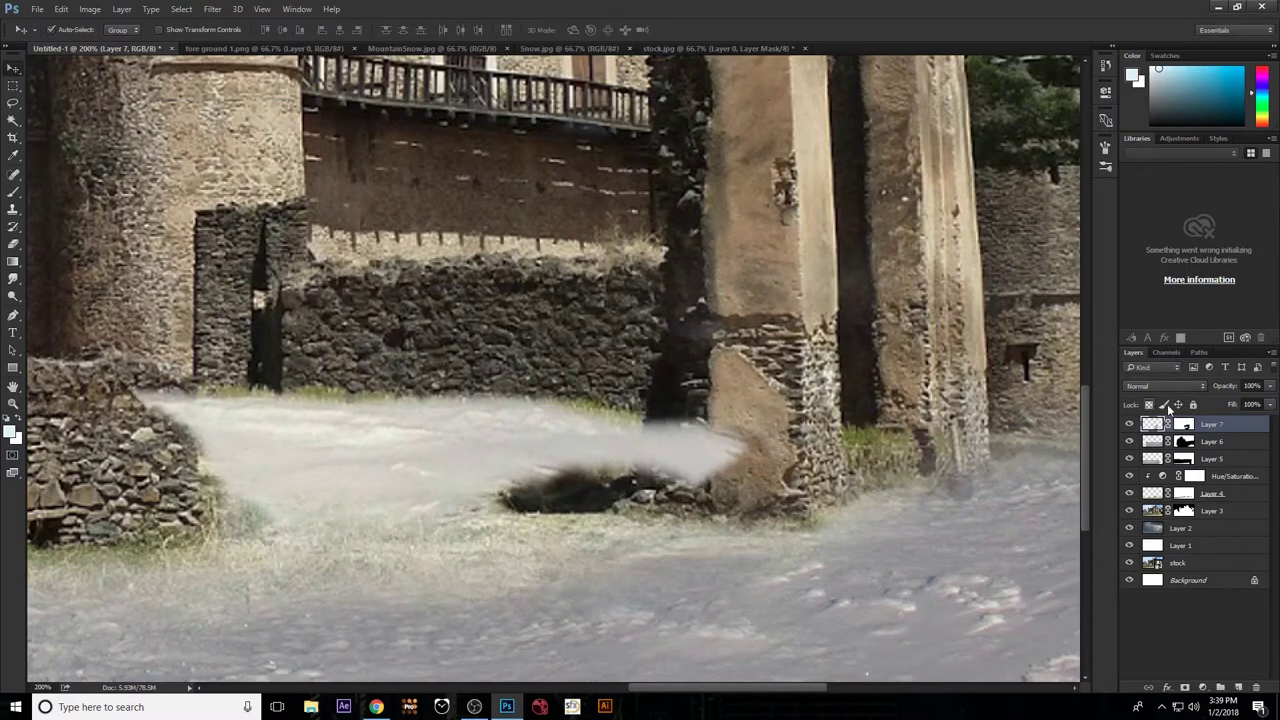
Clear white haze from Layer 7's mask at the pillar base and left stone wall edge.
left_click(1184, 426)
key("b")
left_click_drag(729, 424, 661, 436)
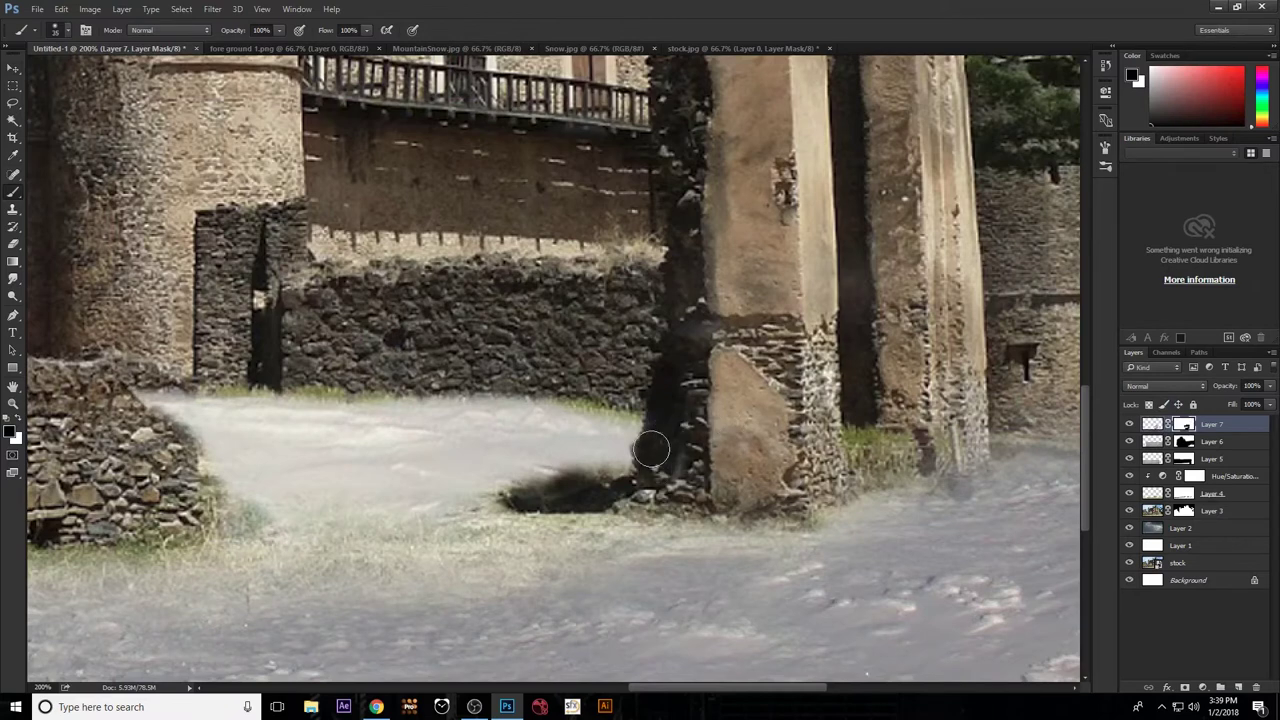
left_click_drag(661, 436, 545, 491)
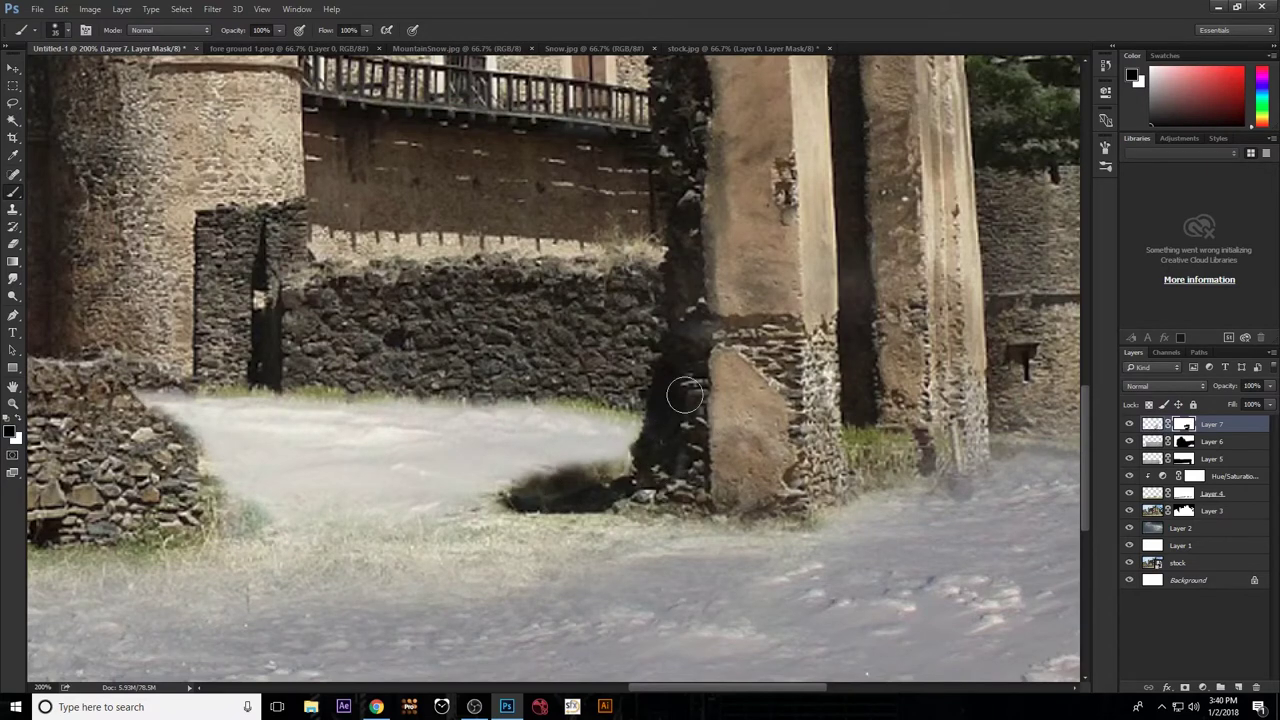
left_click_drag(117, 377, 258, 551)
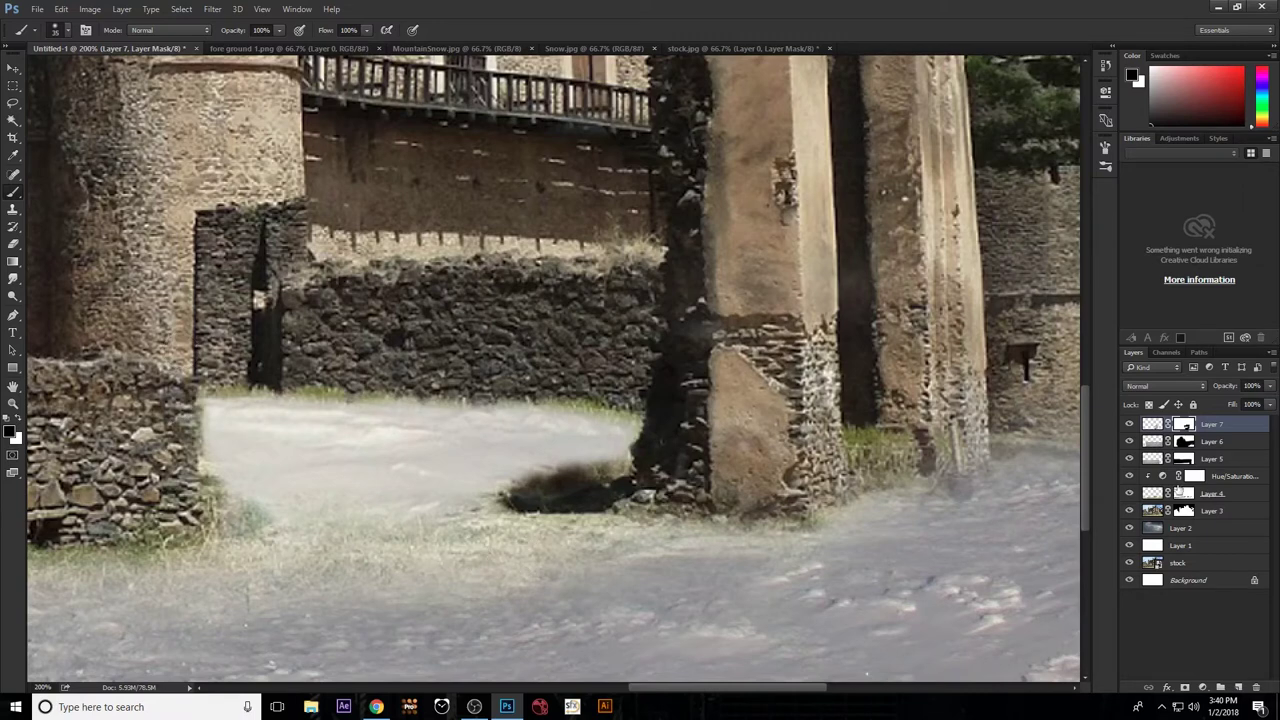
left_click(1130, 442)
Refine Layer 5's mask so snow covers the foreground grass band.
left_click(1186, 458)
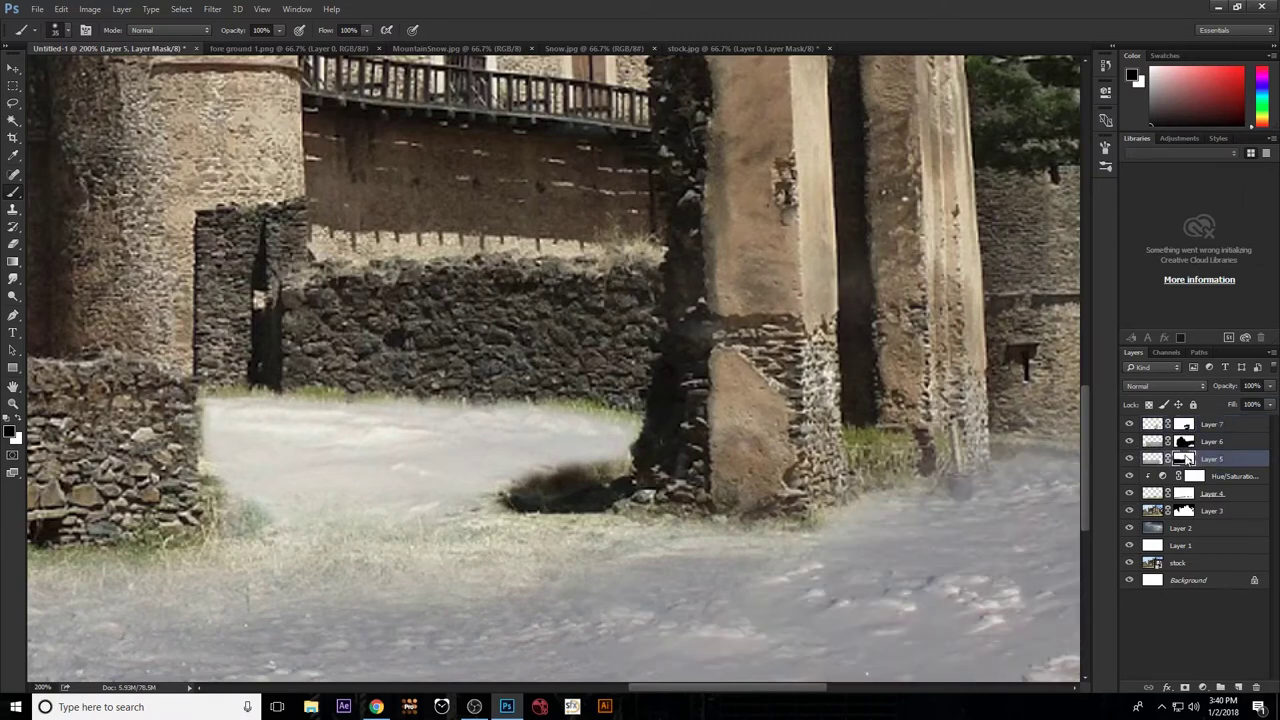
left_click(1130, 459)
left_click_drag(345, 565, 335, 640)
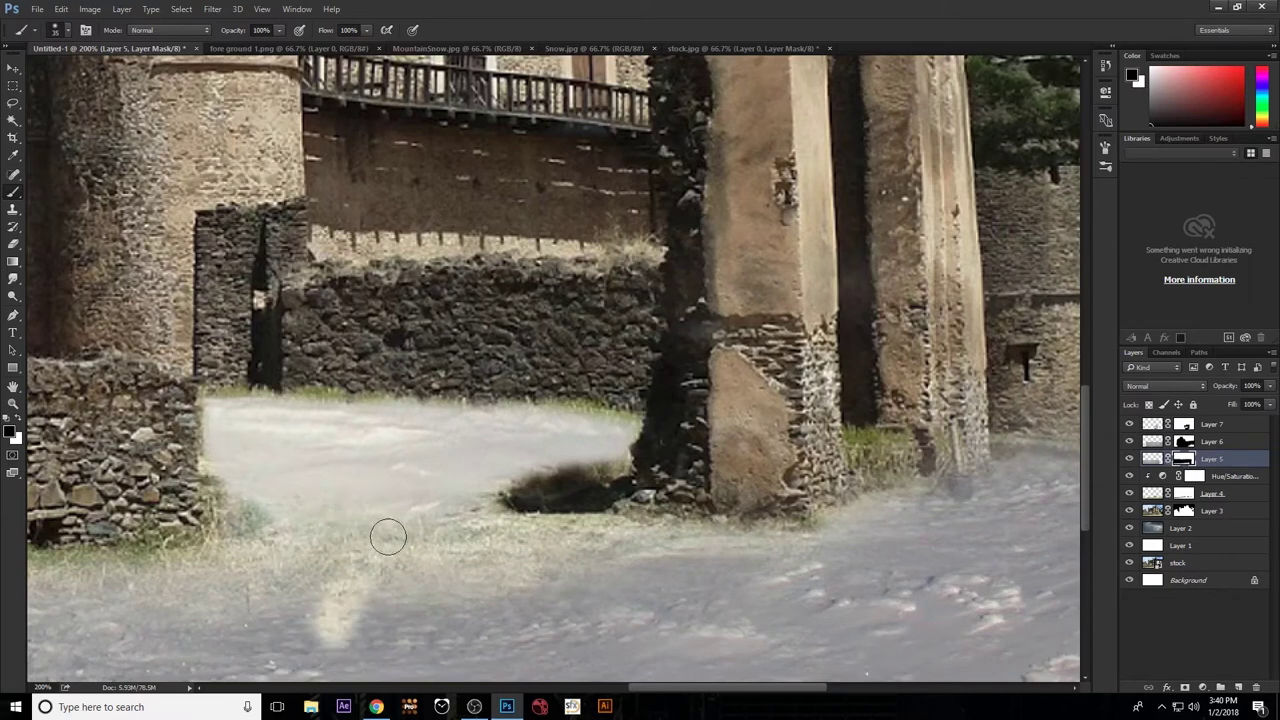
key("x")
left_click_drag(245, 603, 422, 654)
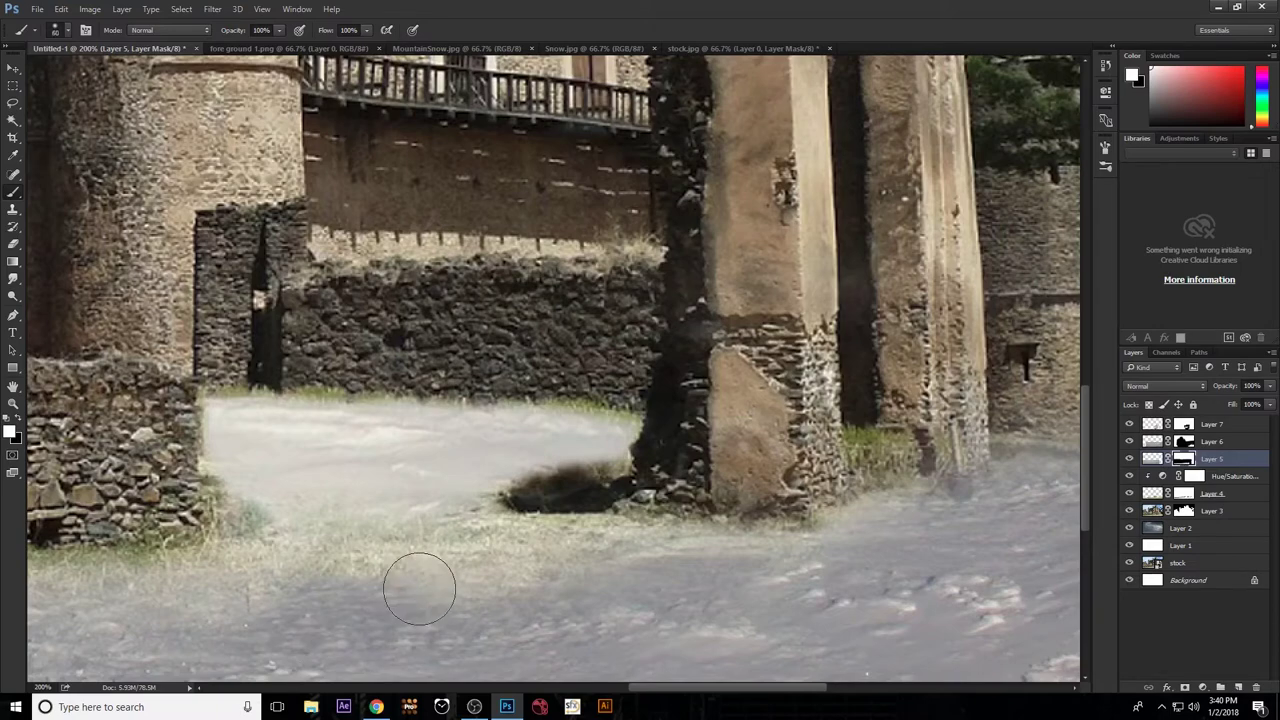
key("bracketright")
key("bracketright")
key("bracketright")
mouse_move(519, 600)
left_mouse_down()
mouse_move(211, 586)
mouse_move(349, 509)
mouse_move(589, 567)
left_mouse_up()
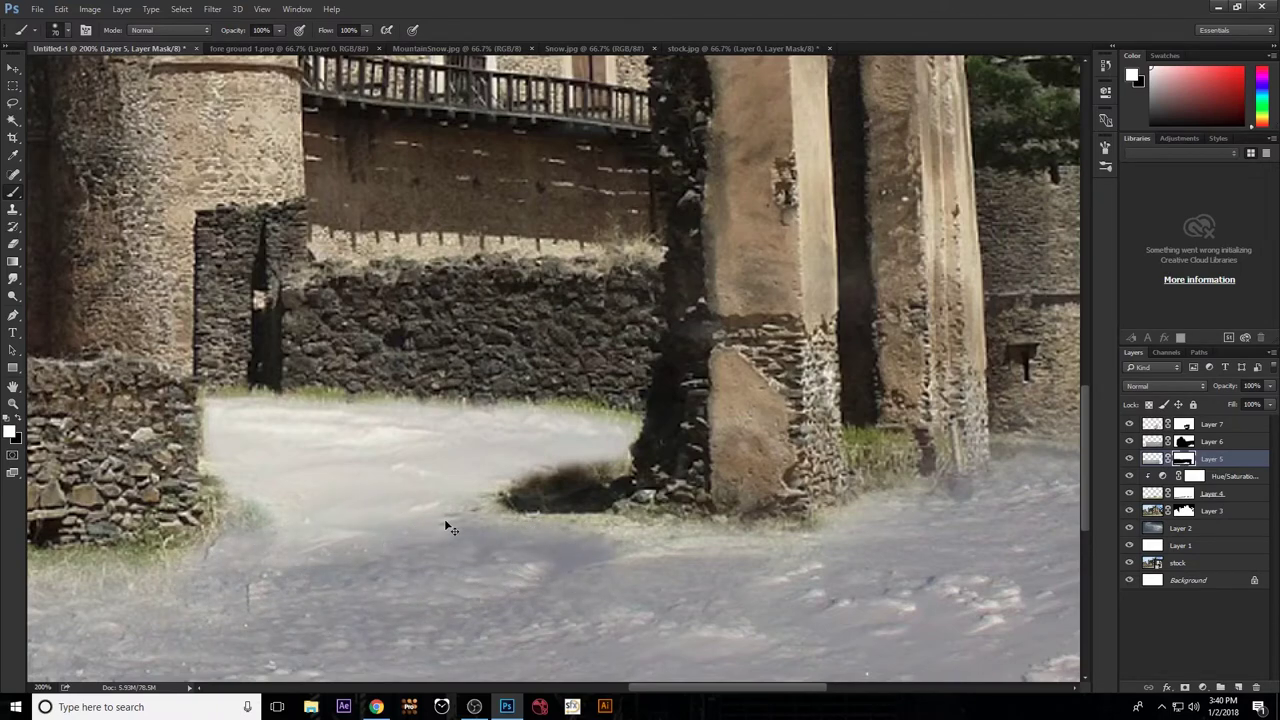
Paint snow over the grass strip at the wall base, then select Layers 5, 6 and 7.
key("ctrl+0")
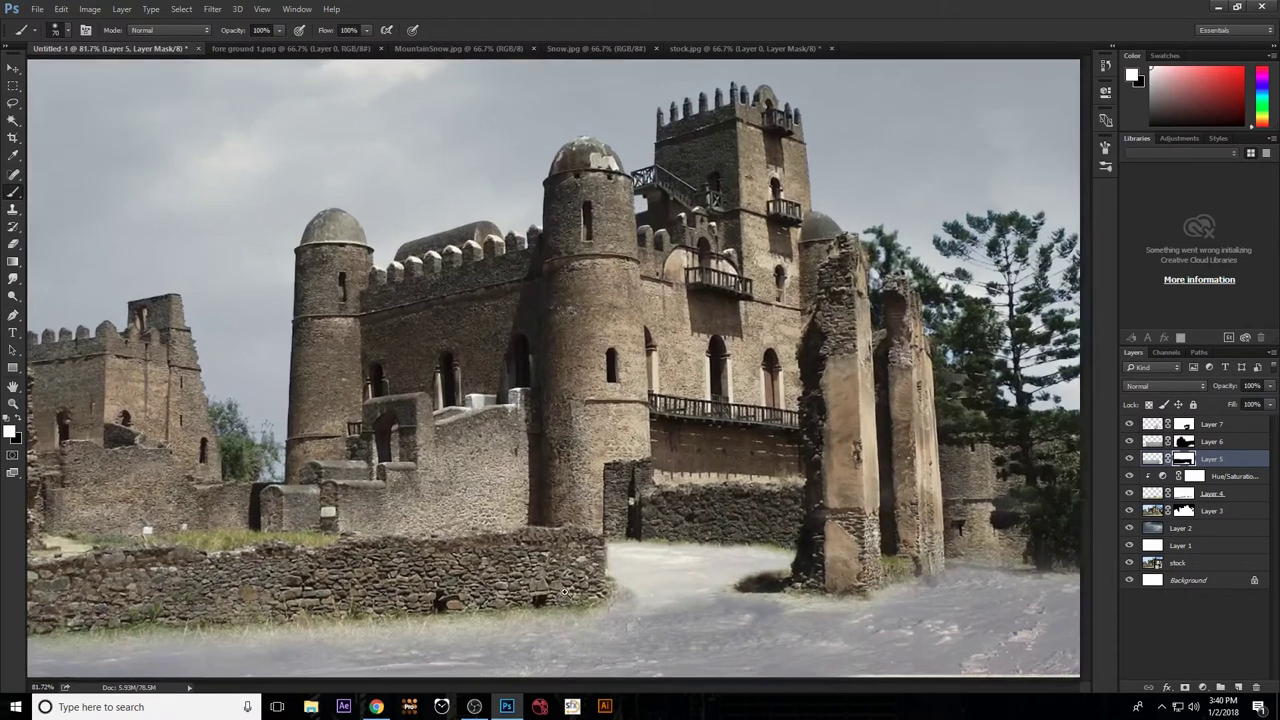
scroll(565, 592, "up", 1)
scroll(571, 474, "down", 1)
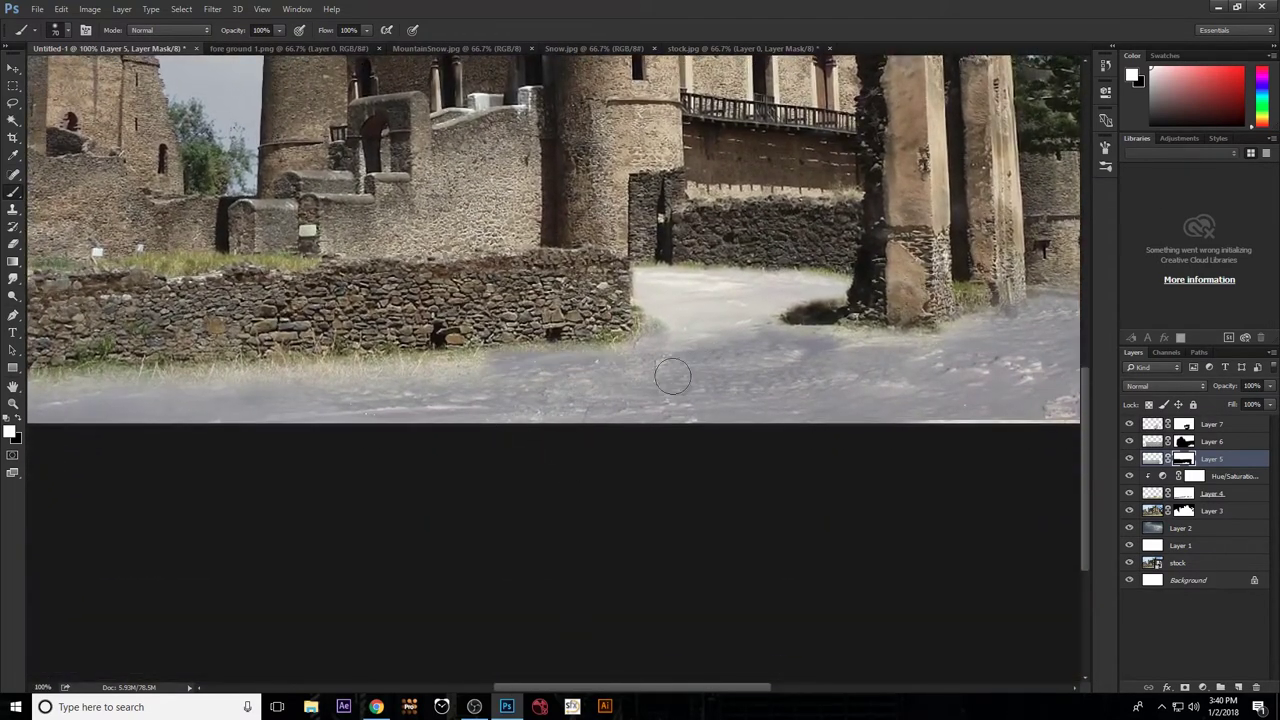
left_click_drag(461, 381, 331, 378)
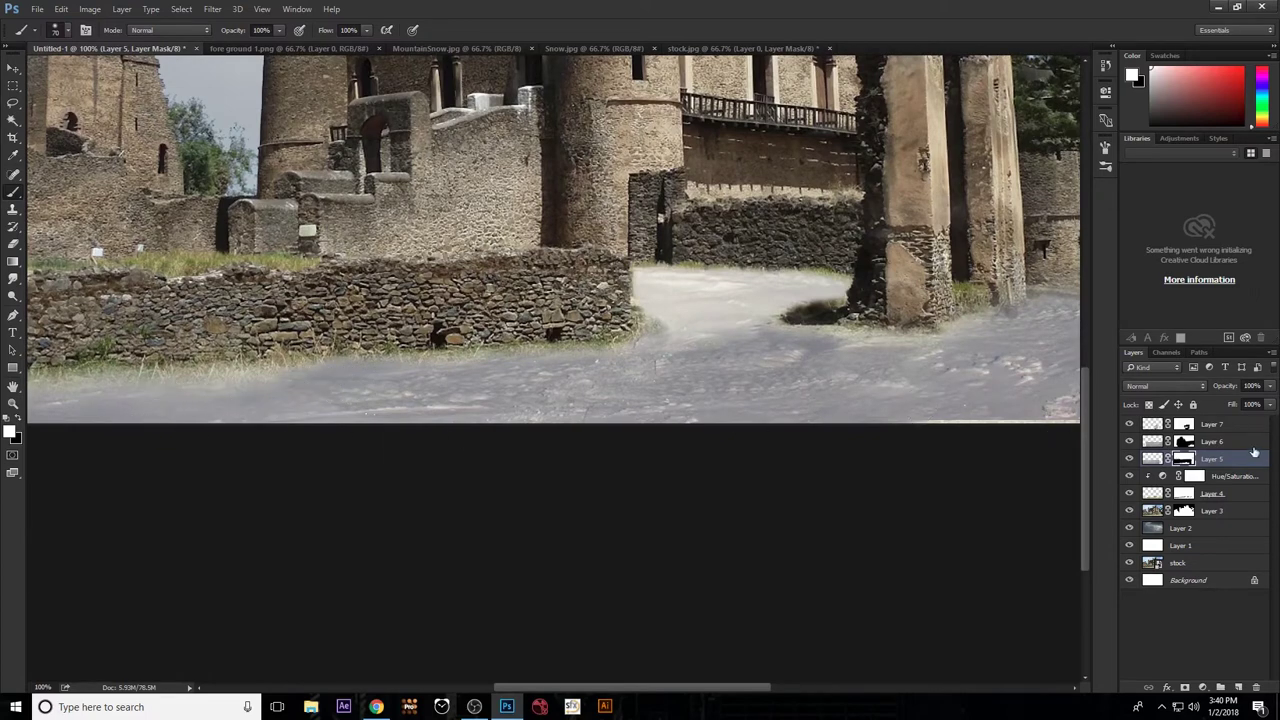
left_click(1225, 442, "shift")
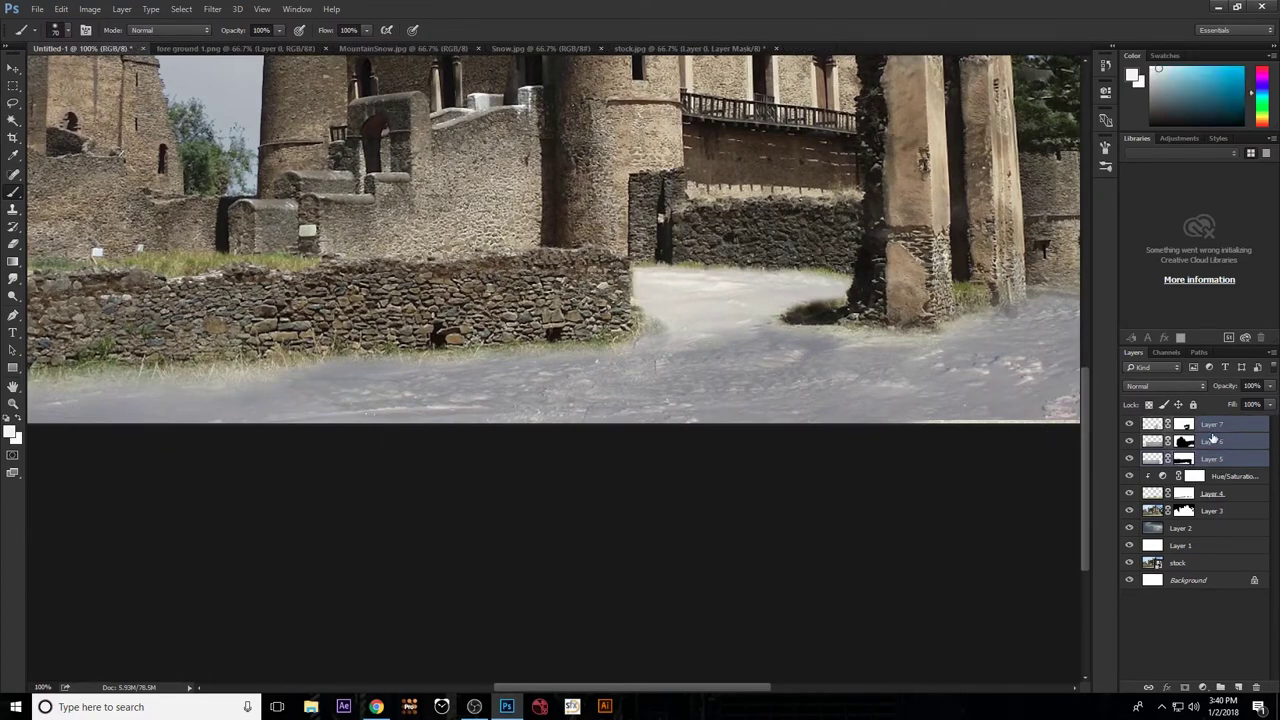
Group Layers 5–7 and add a Hue/Saturation adjustment with Lightness +45 and adjusted Saturation.
key("ctrl+g")
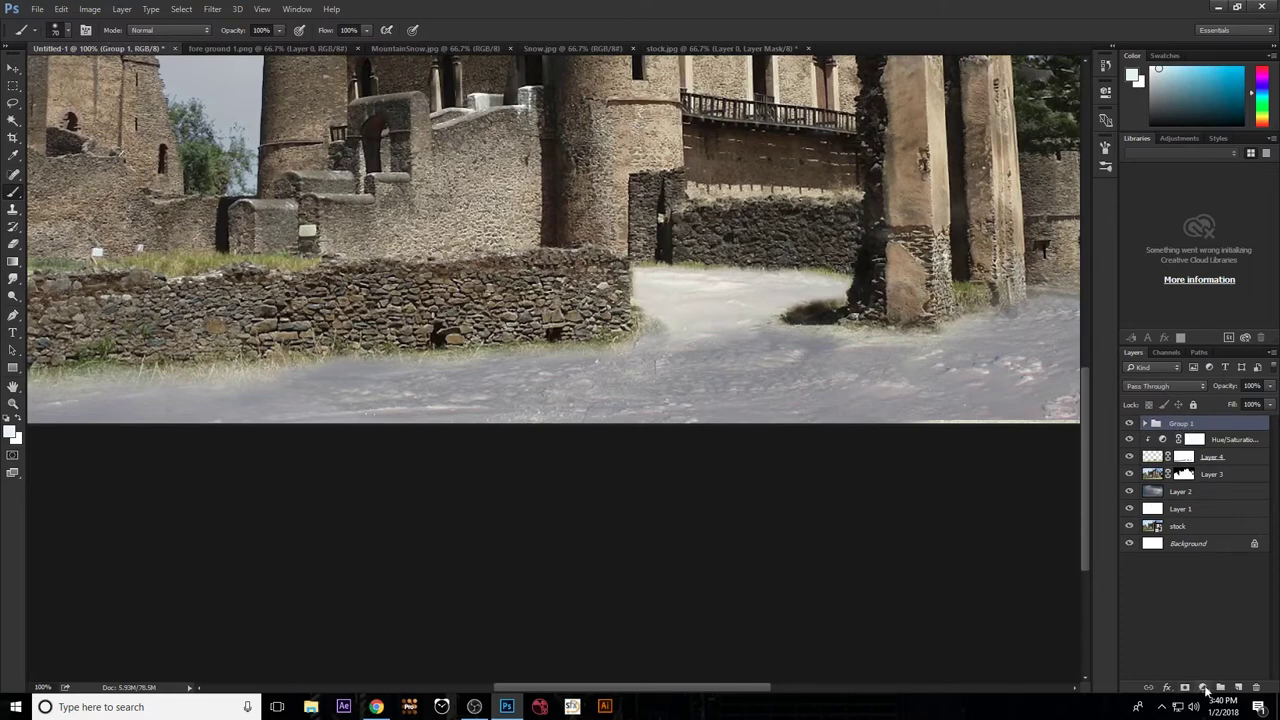
left_click(1202, 687)
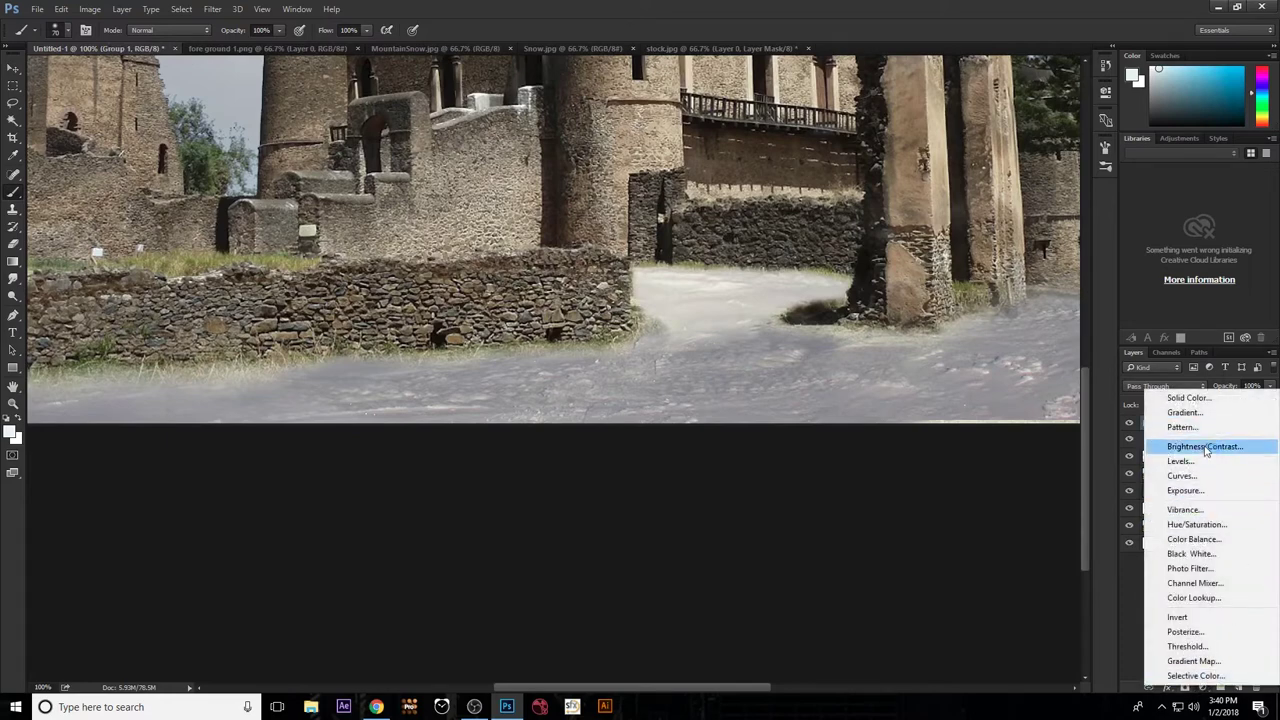
left_click(1196, 525)
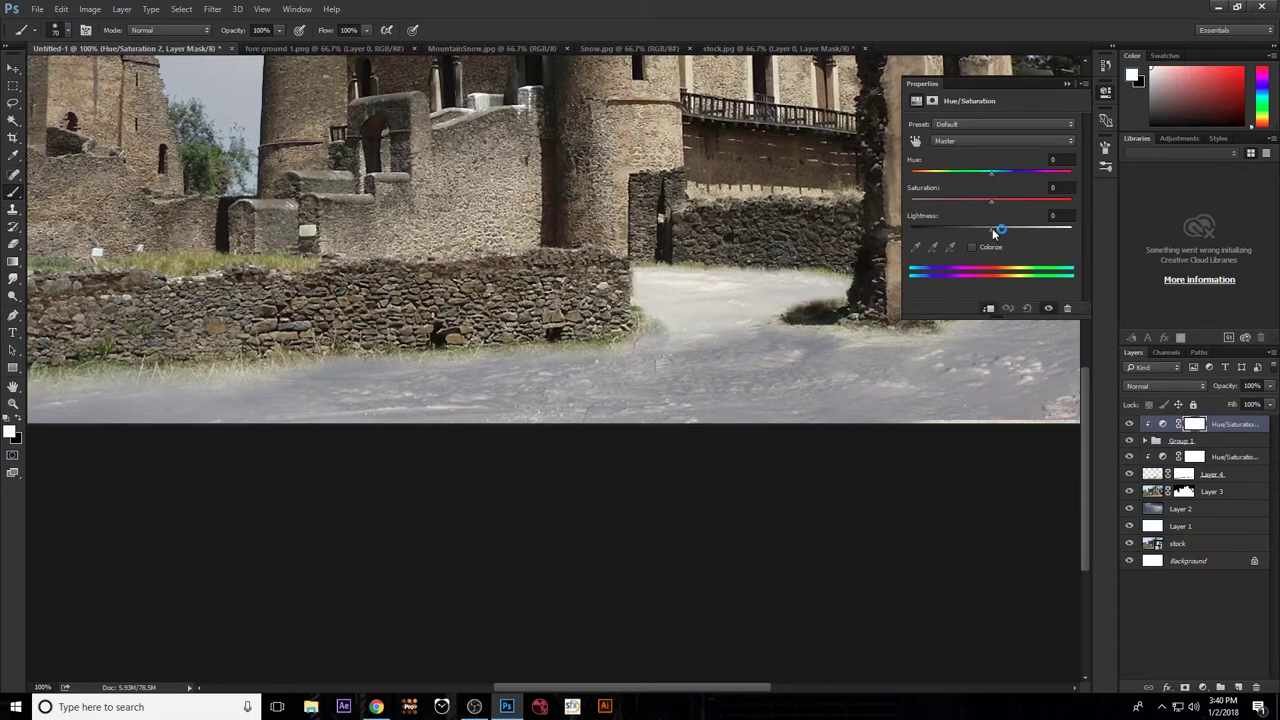
left_click_drag(995, 233, 1023, 235)
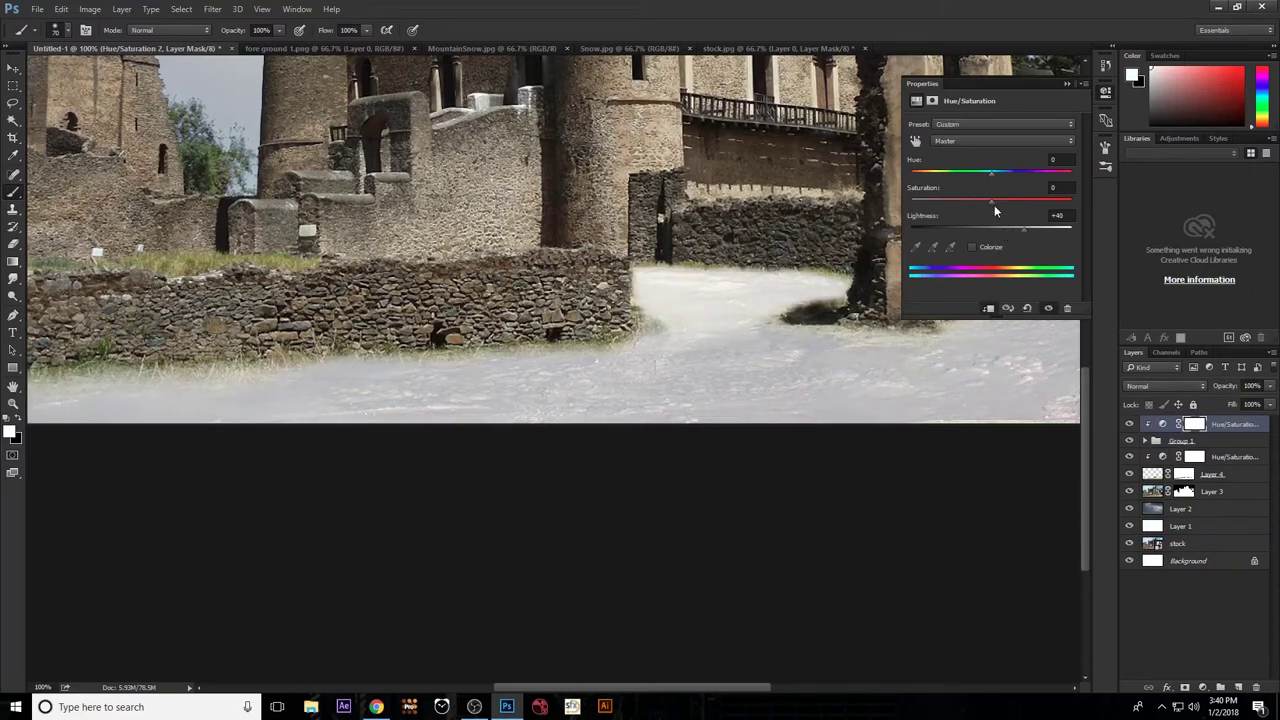
mouse_move(965, 210)
left_mouse_down()
mouse_move(945, 216)
mouse_move(995, 219)
left_mouse_up()
left_click_drag(1030, 235, 1028, 240)
Expand Group 1 and select Layer 7 inside it.
left_click(1146, 441)
left_click(1165, 457)
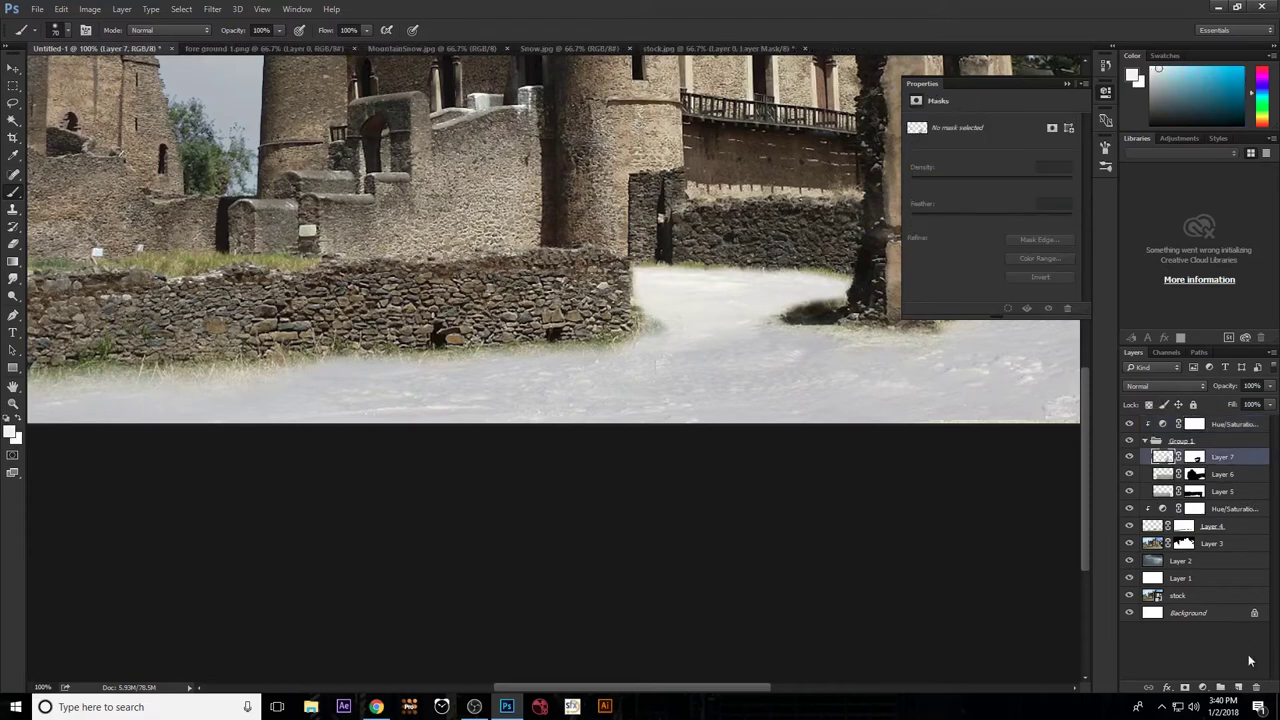
left_click(1204, 689)
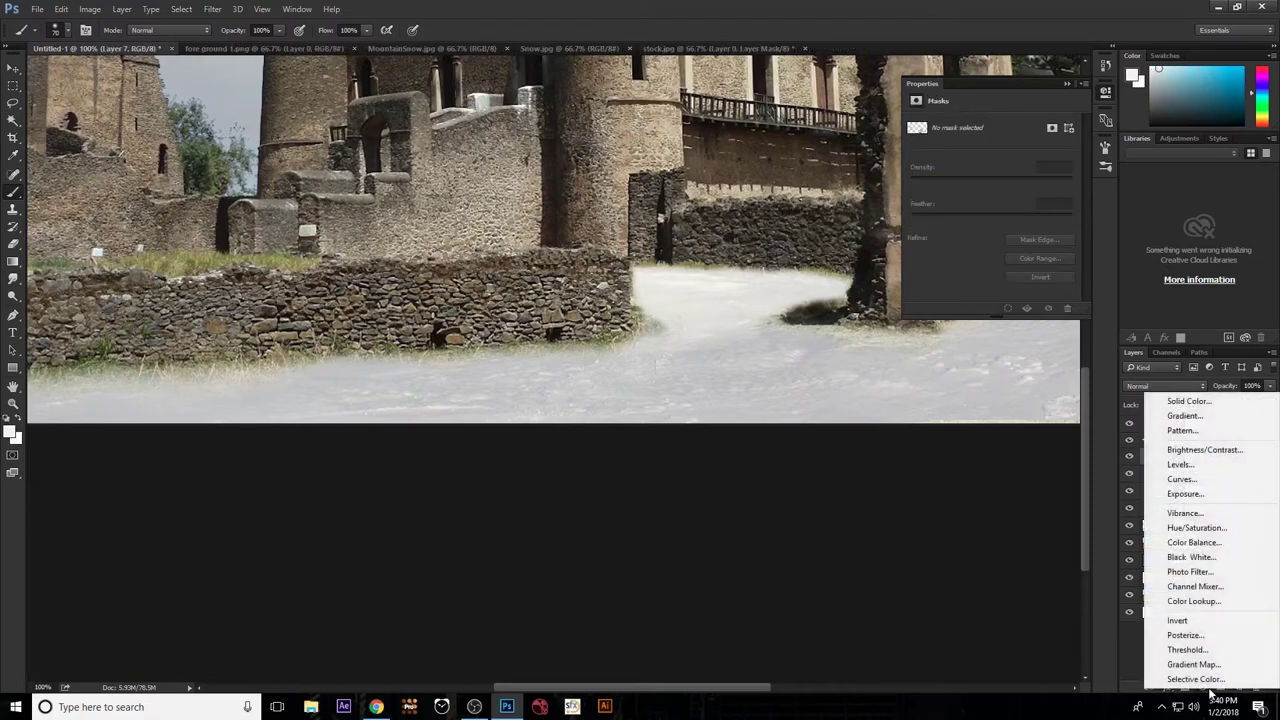
Apply Levels to Layer 7 with the midtone slider at about 0.5.
left_click(1012, 660)
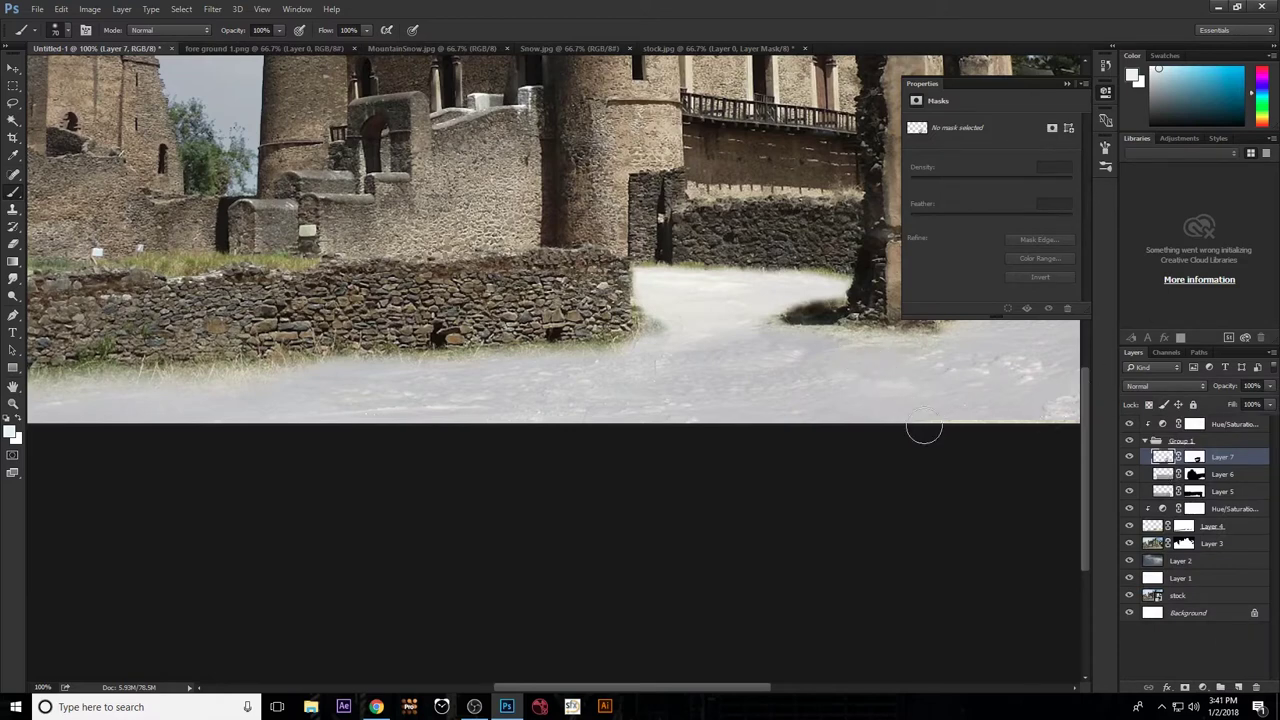
key("ctrl+l")
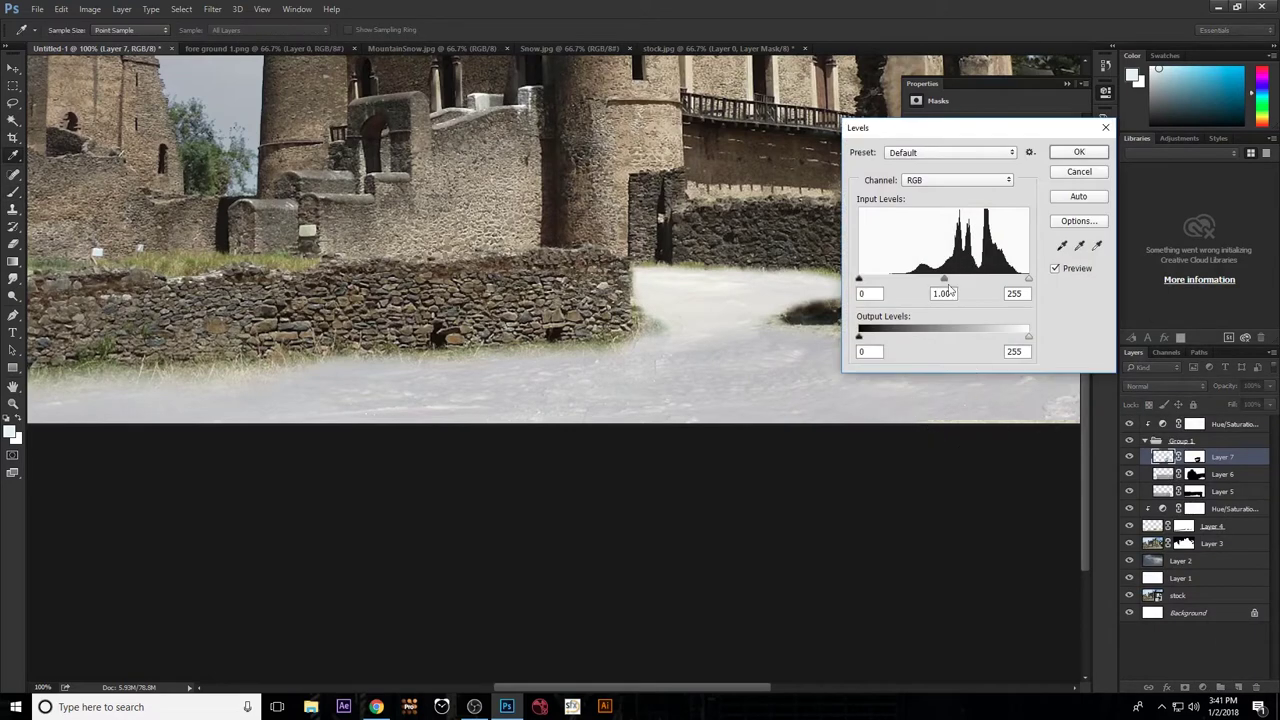
left_click_drag(948, 285, 977, 284)
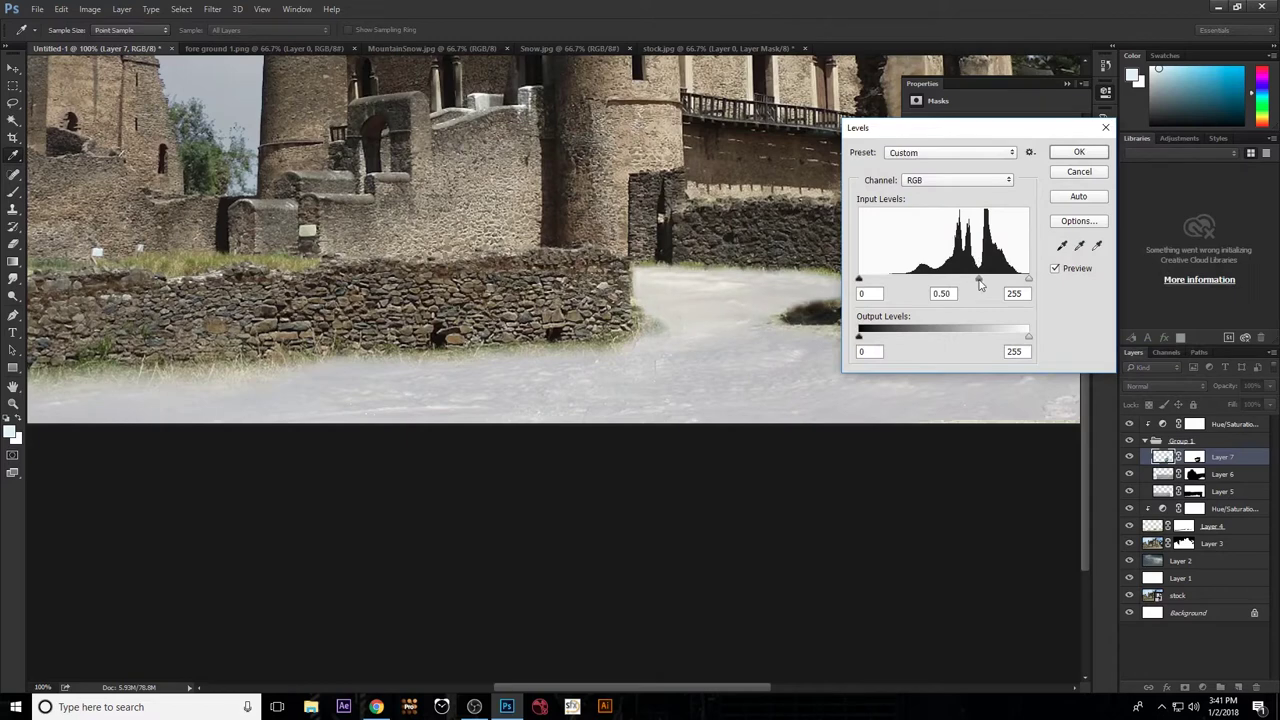
left_click(1080, 151)
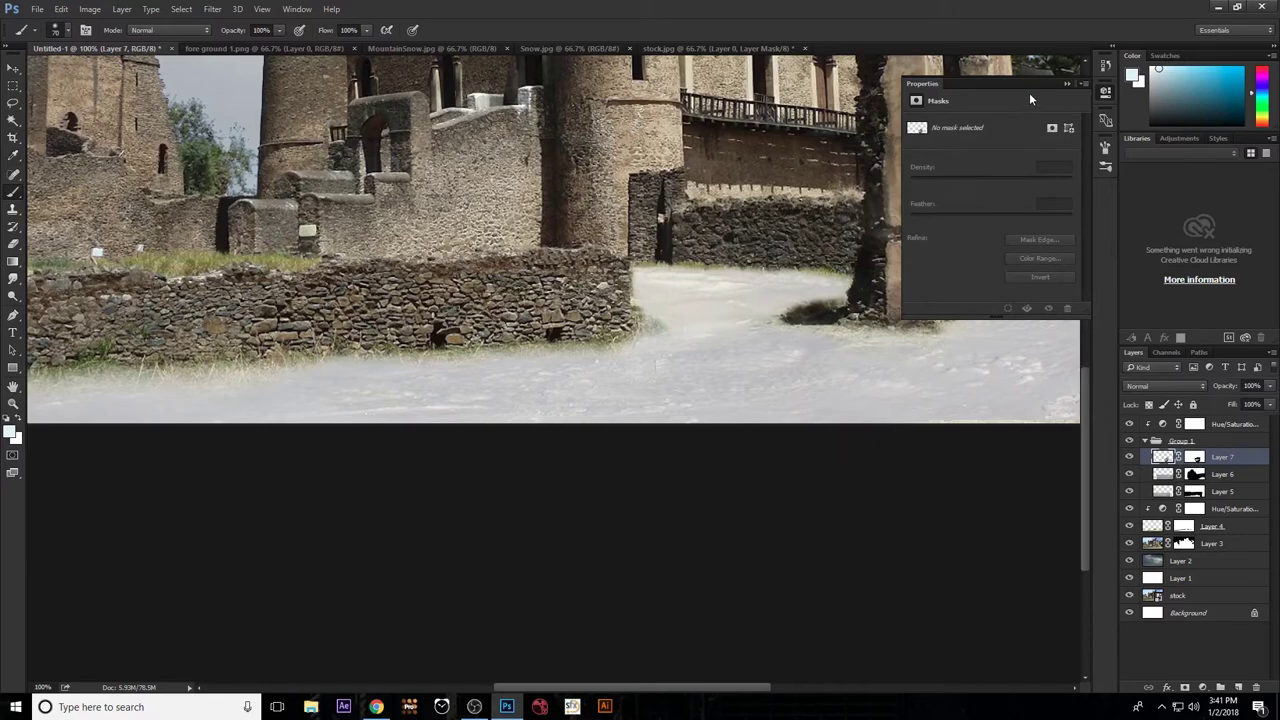
Fit the image on screen, collapse Group 1, and enlarge the Layers panel.
left_click(1067, 84)
key("ctrl+0")
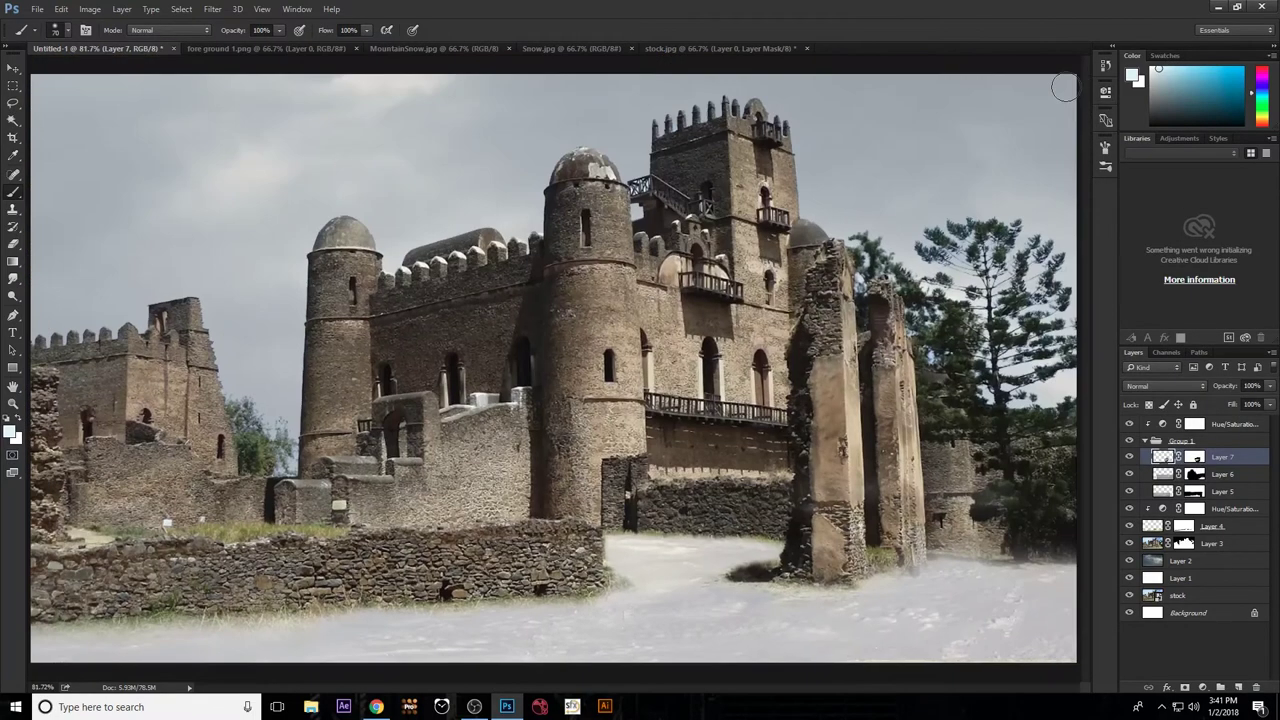
left_click(13, 68)
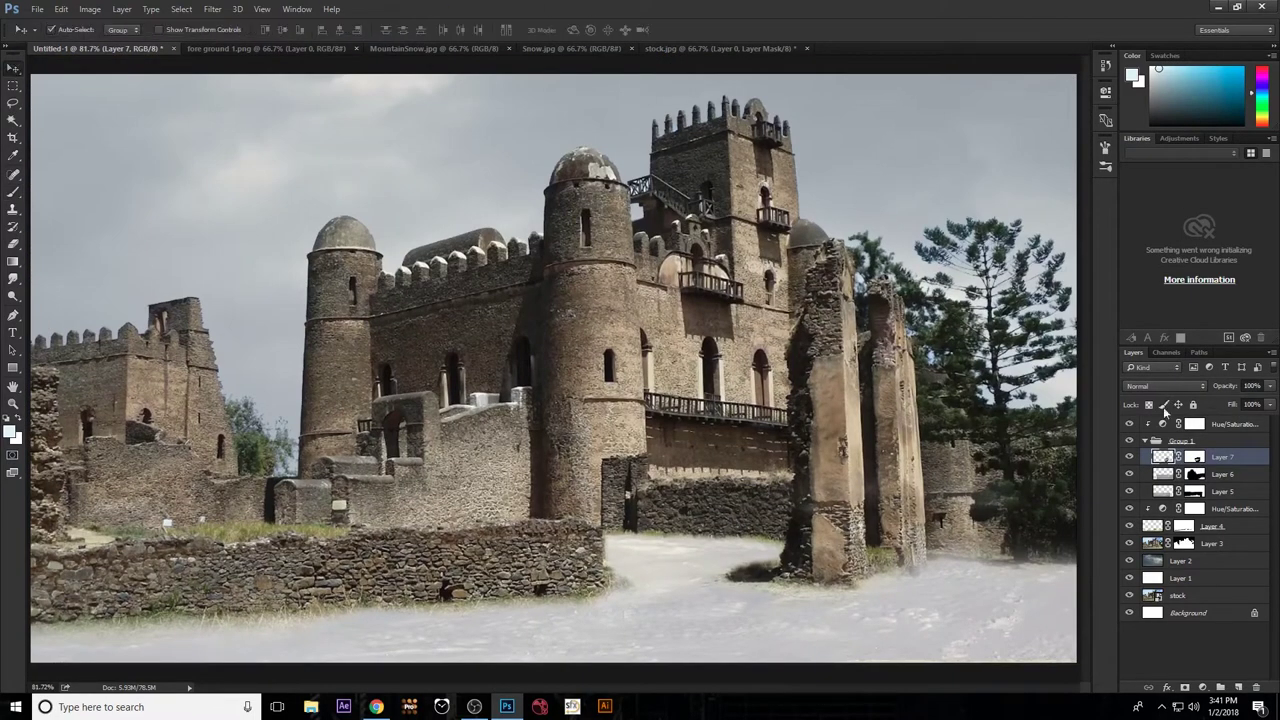
left_click(1146, 441)
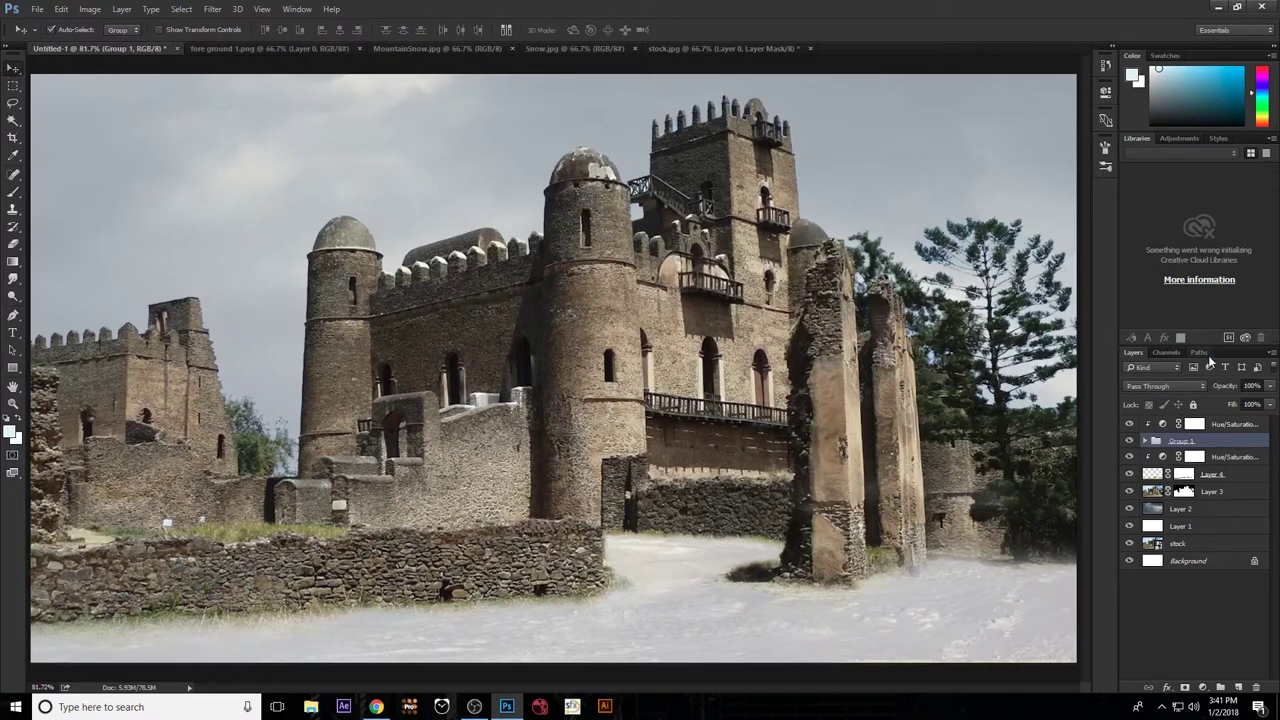
left_click_drag(1210, 346, 1210, 256)
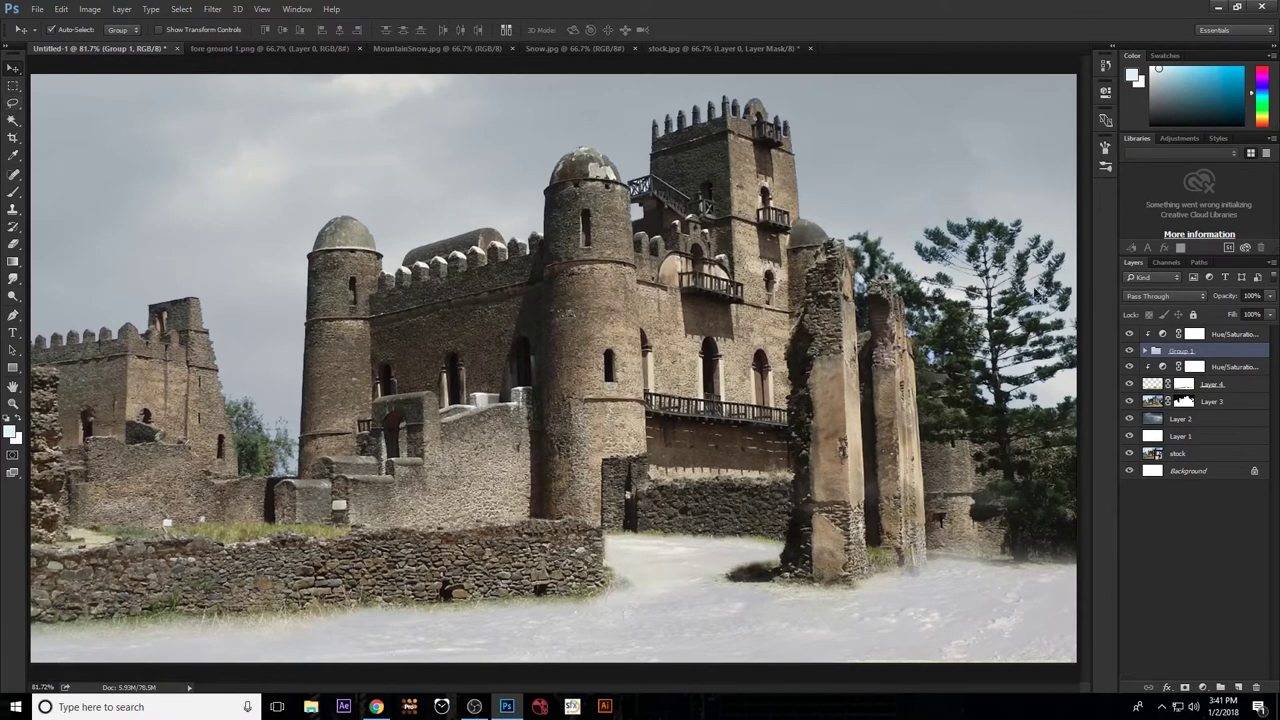
Add a new empty Layer 8 for painted snow and pick the Brush tool.
left_click(1238, 688)
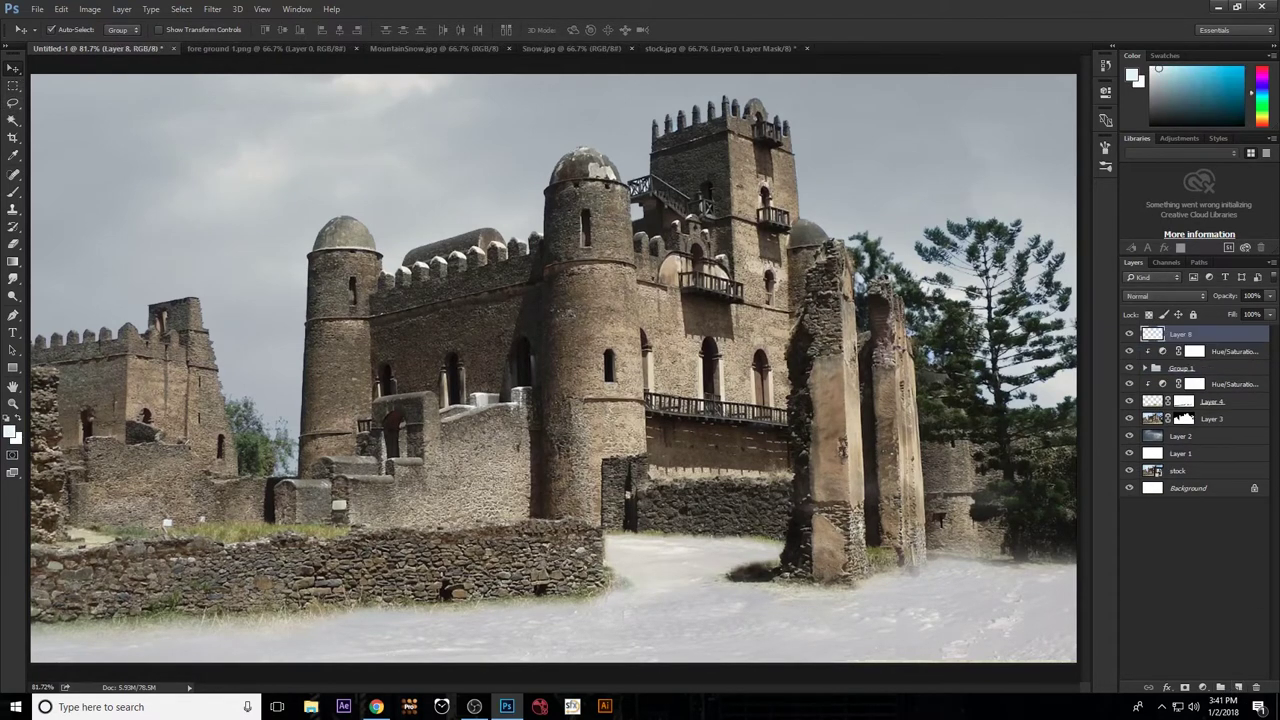
key("b")
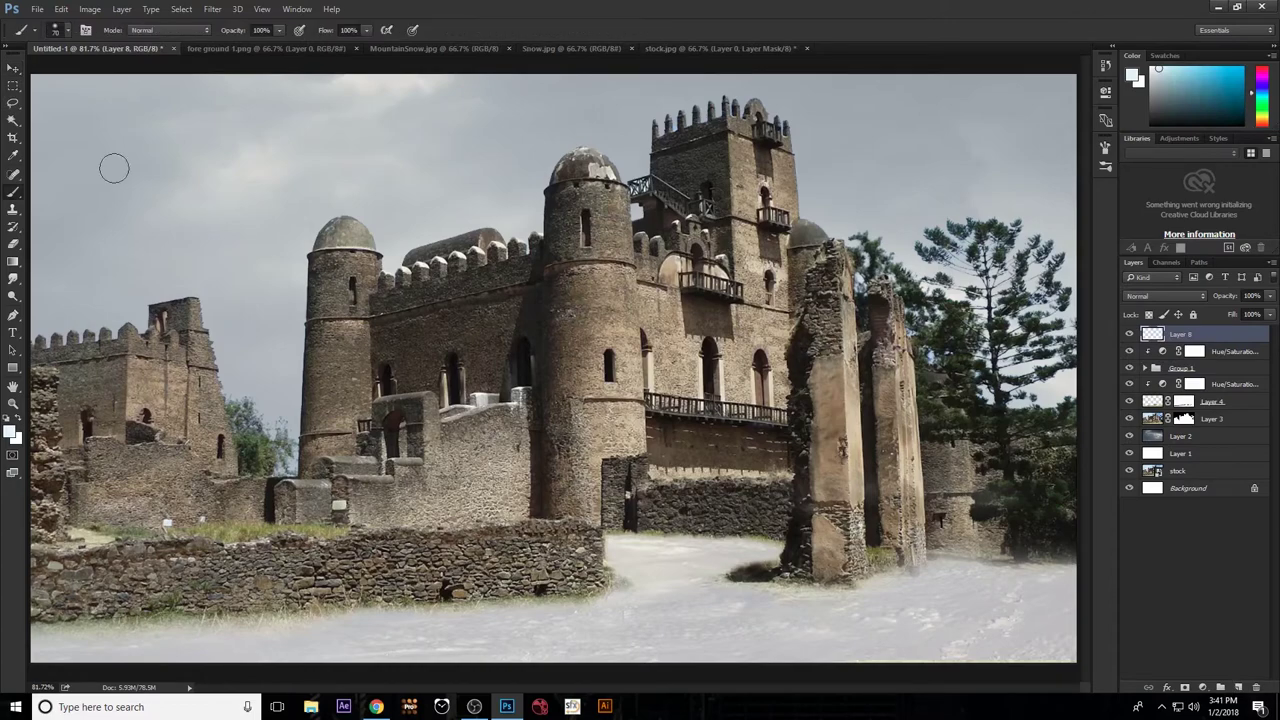
right_click(18, 200)
left_click(70, 31)
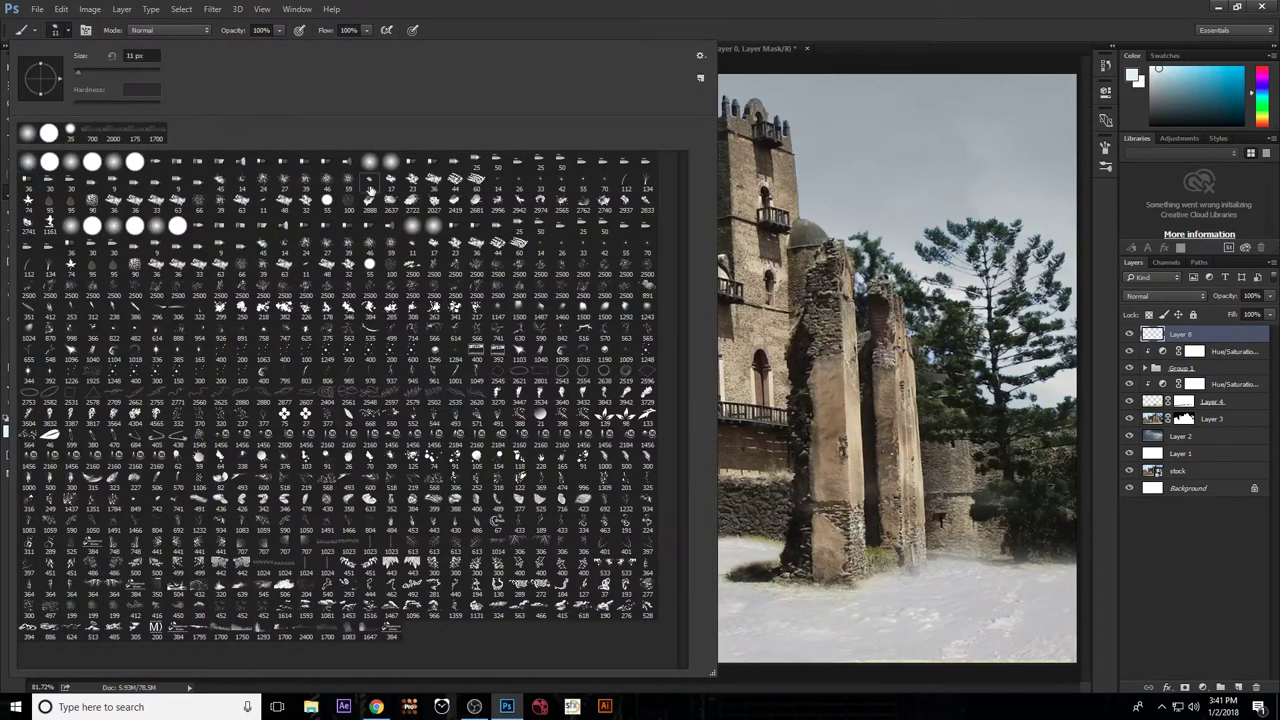
left_click(572, 10)
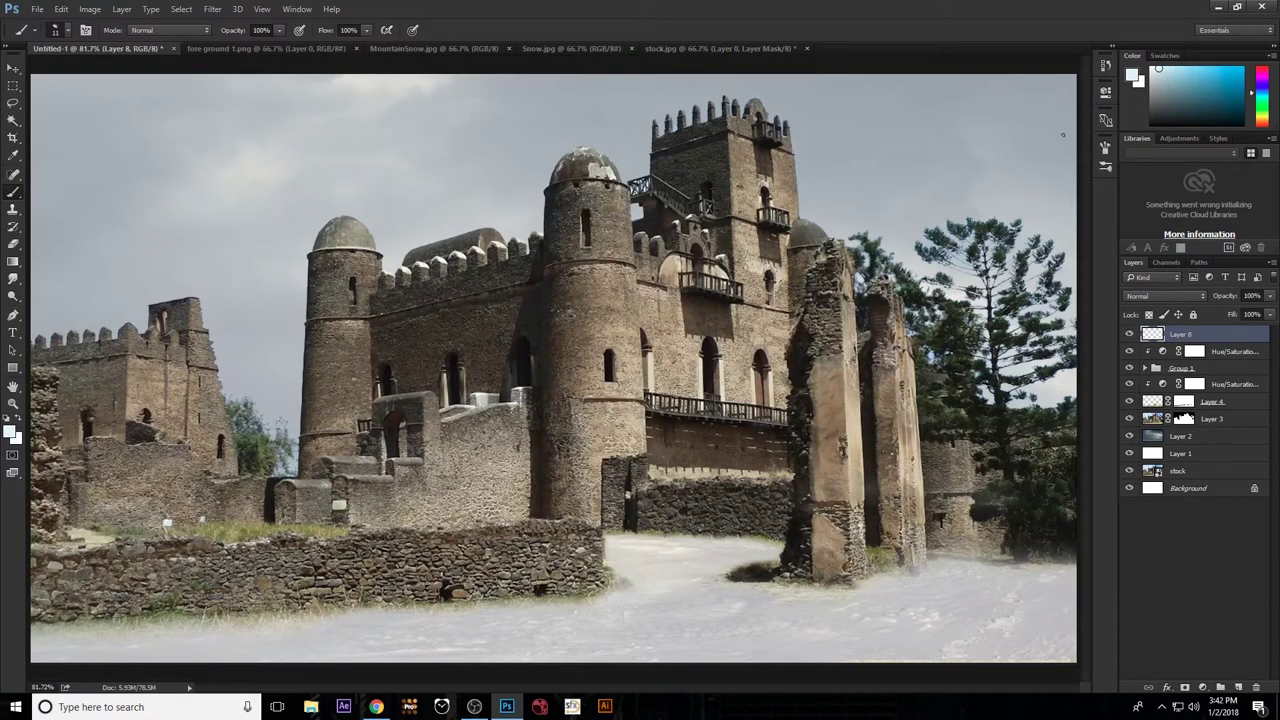
Enable Shape Dynamics with angle jitter and increase the brush spacing.
left_click(1106, 146)
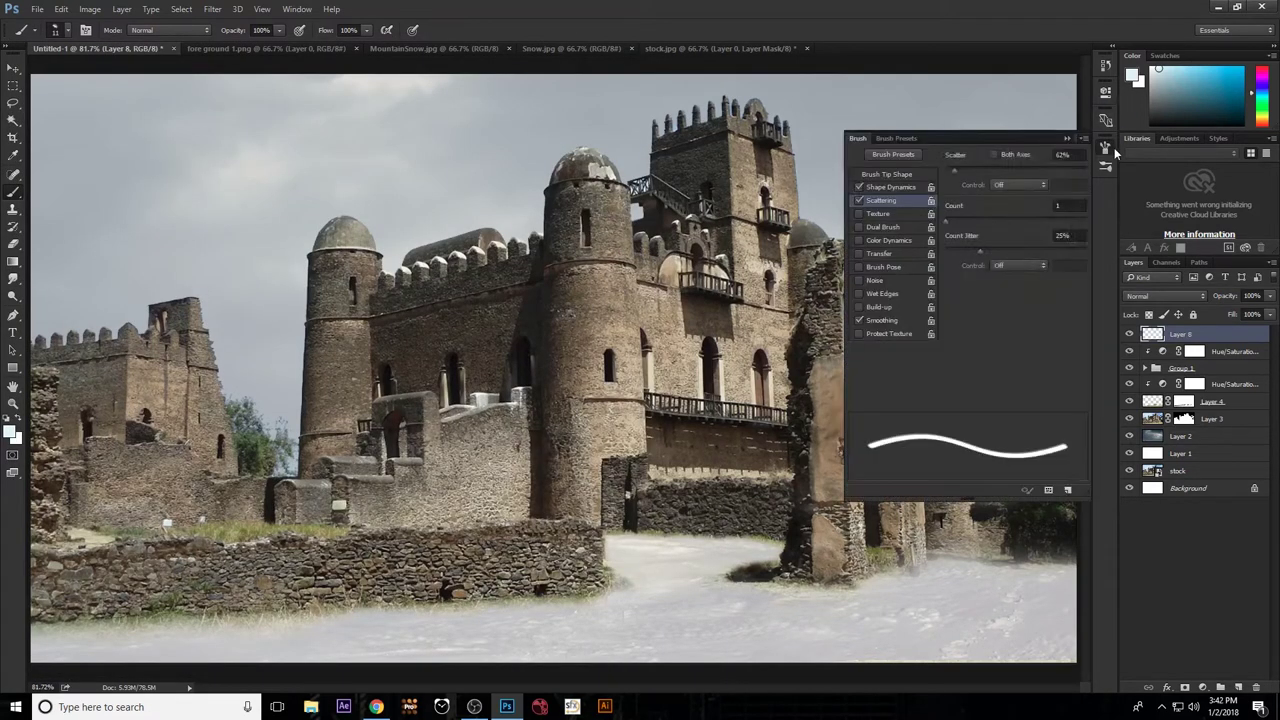
left_click(892, 186)
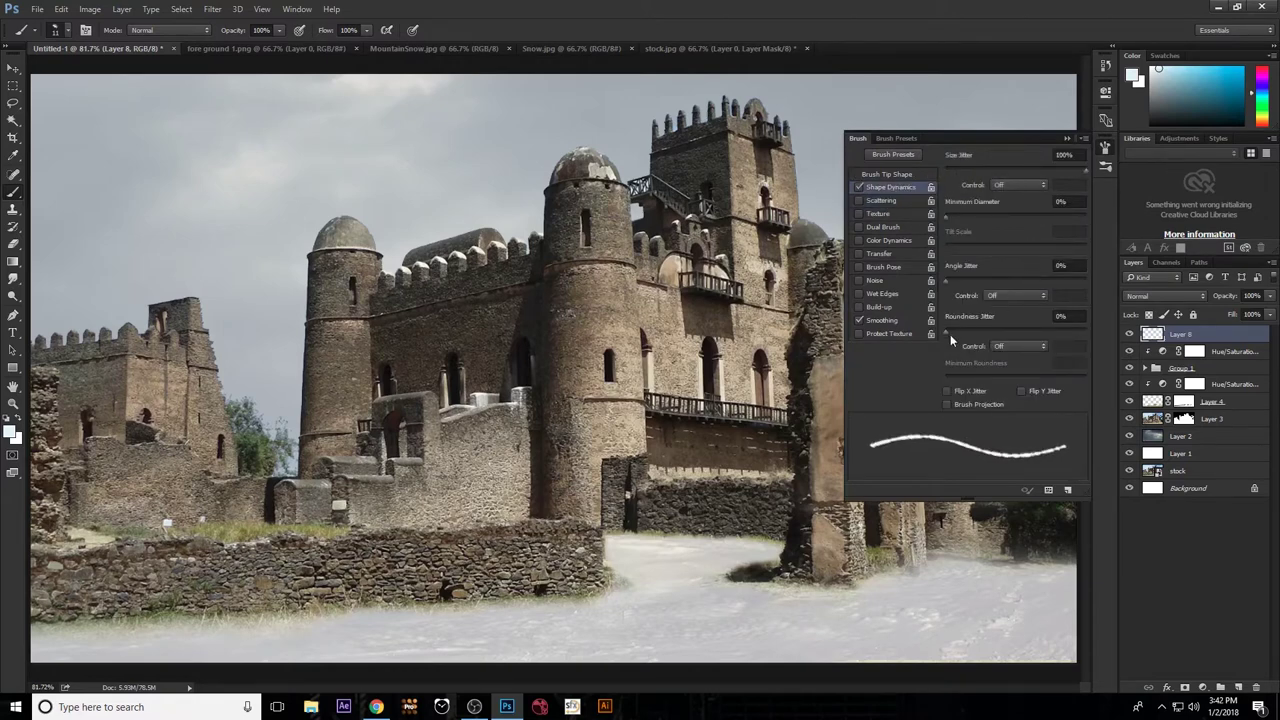
left_click_drag(948, 282, 993, 281)
left_click(887, 174)
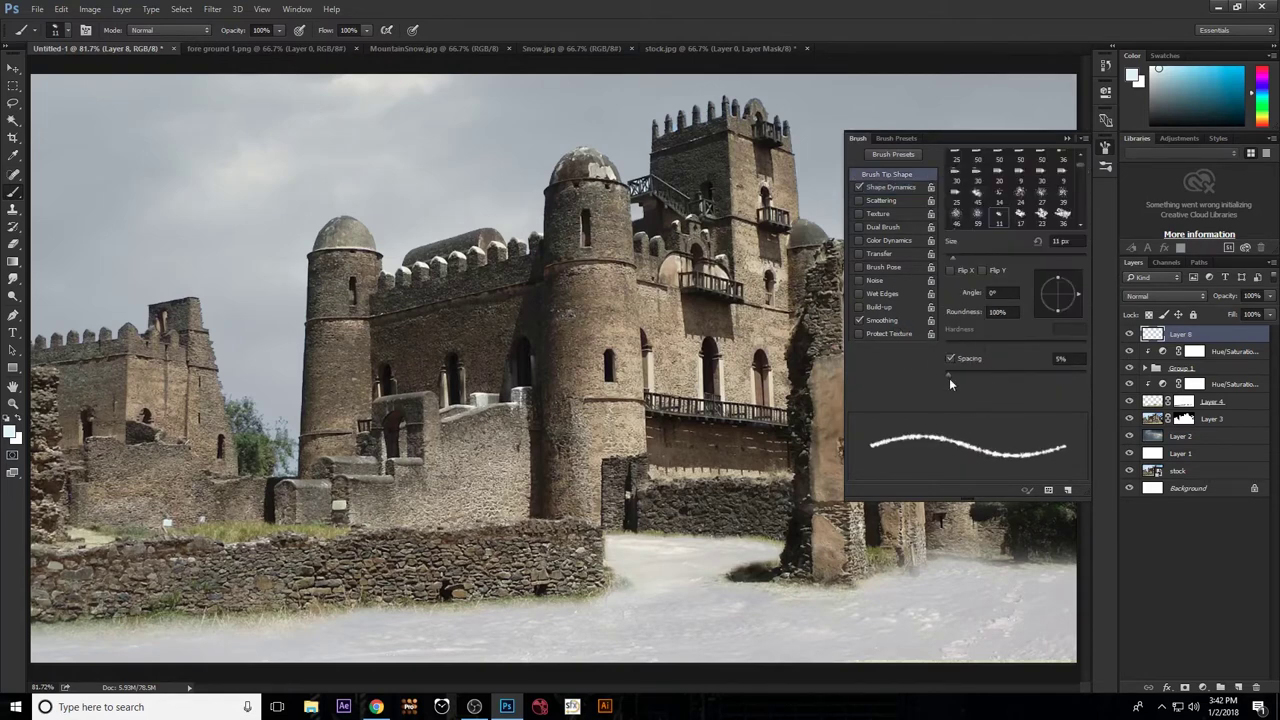
mouse_move(949, 378)
left_mouse_down()
mouse_move(1000, 376)
mouse_move(970, 382)
left_mouse_up()
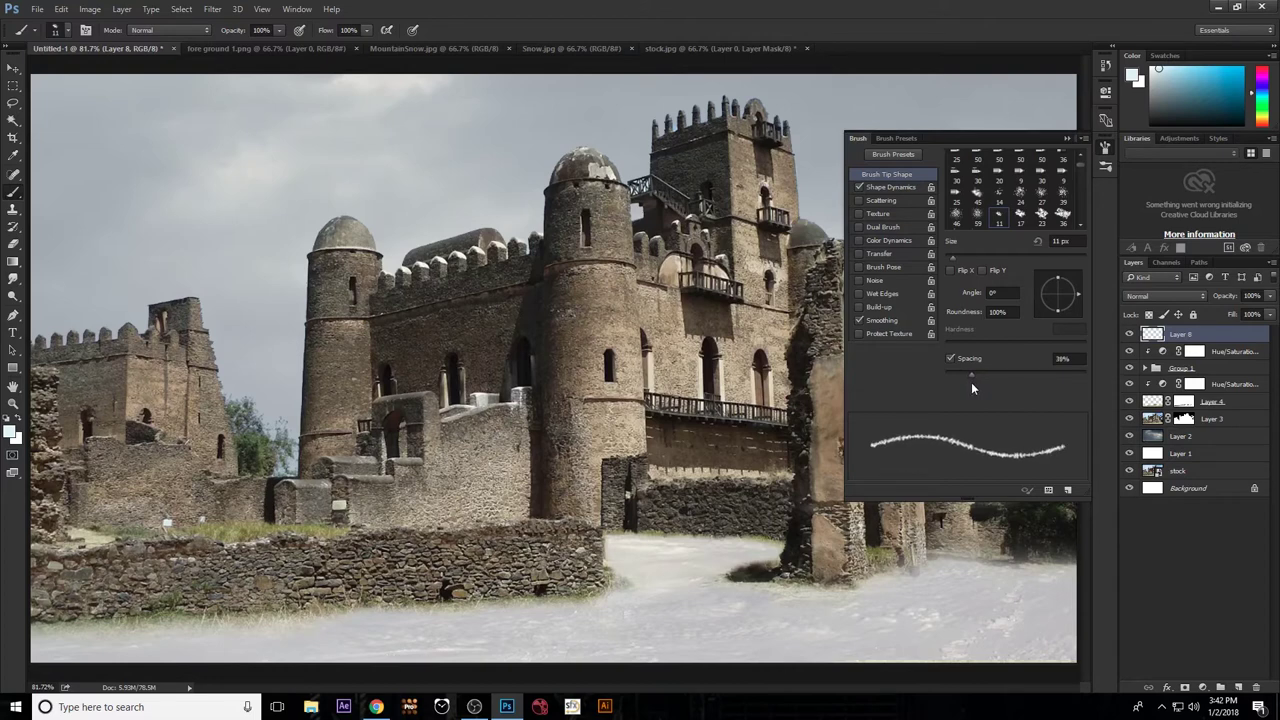
Enable Scattering at 66% with Count 2 and 45% Count Jitter.
left_click(881, 200)
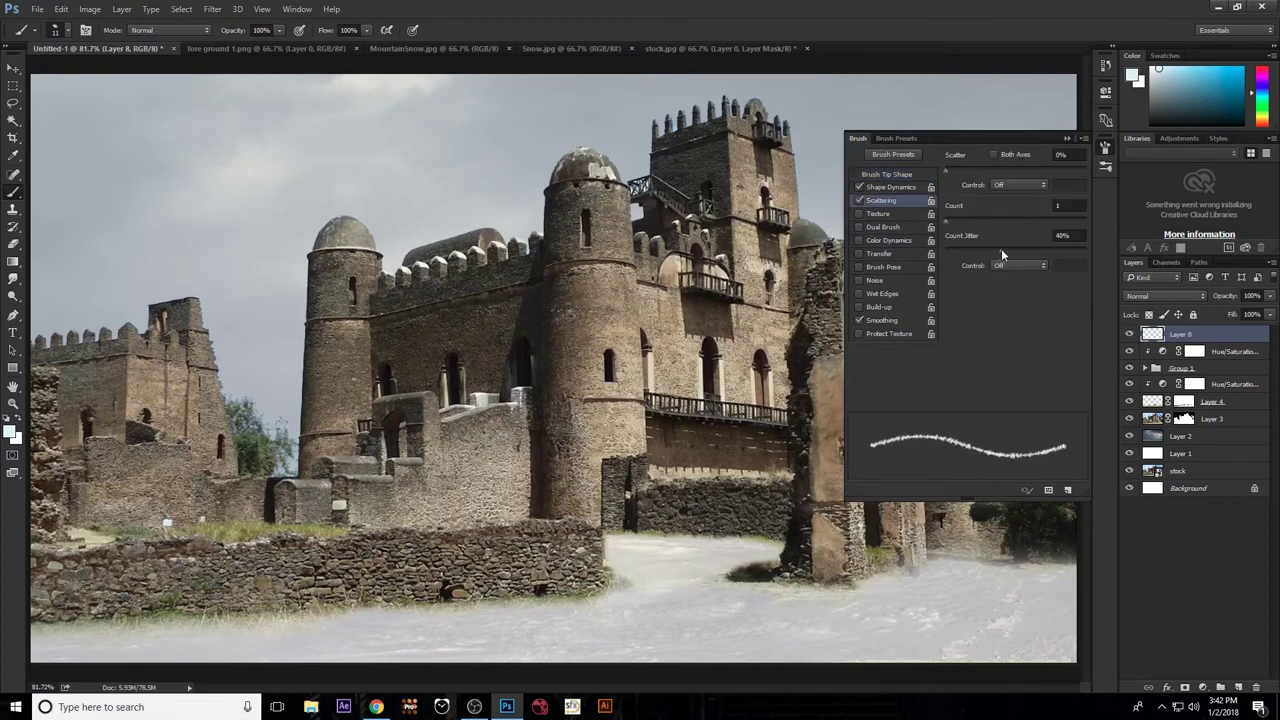
left_click(950, 222)
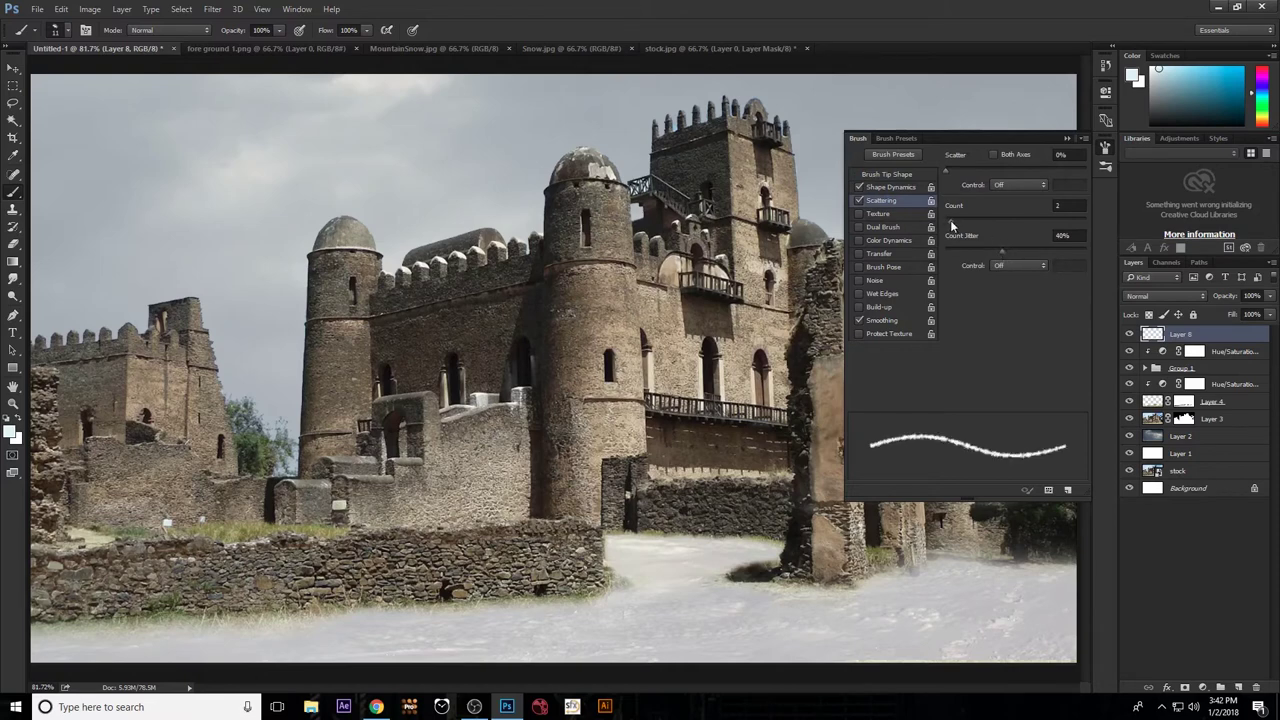
left_click_drag(1003, 252, 1009, 252)
left_click_drag(969, 168, 956, 180)
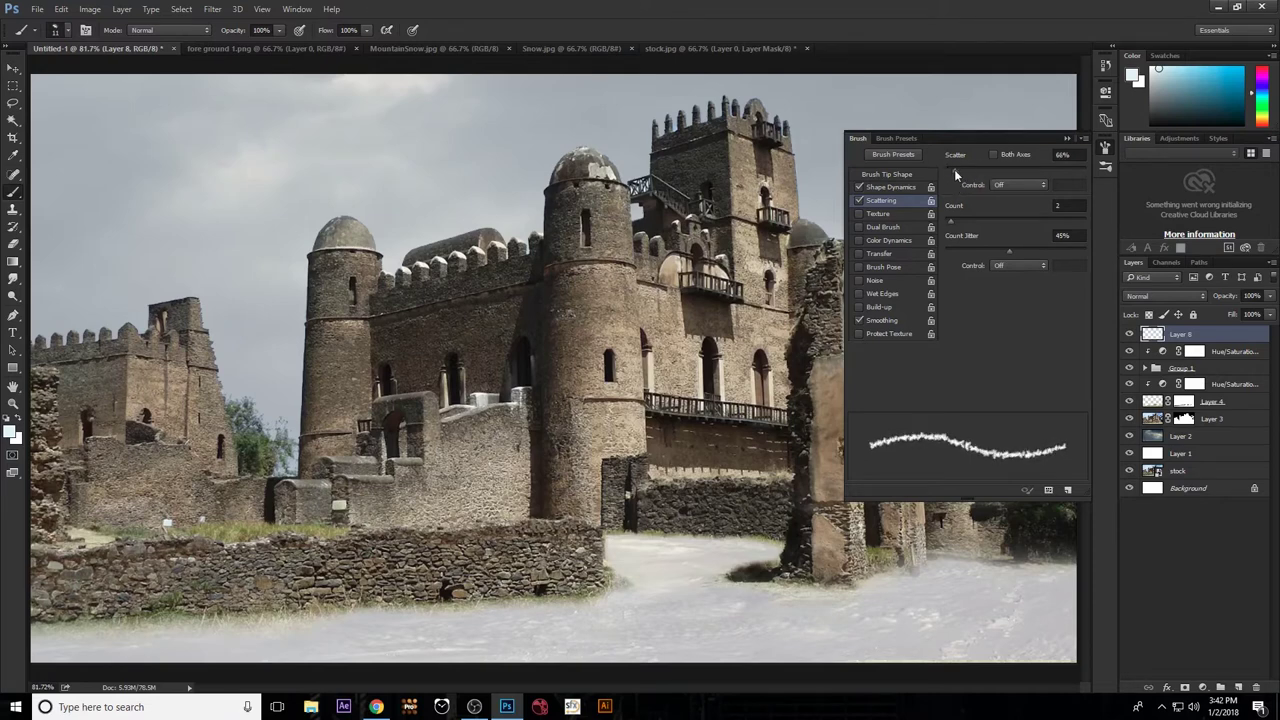
left_click(1067, 138)
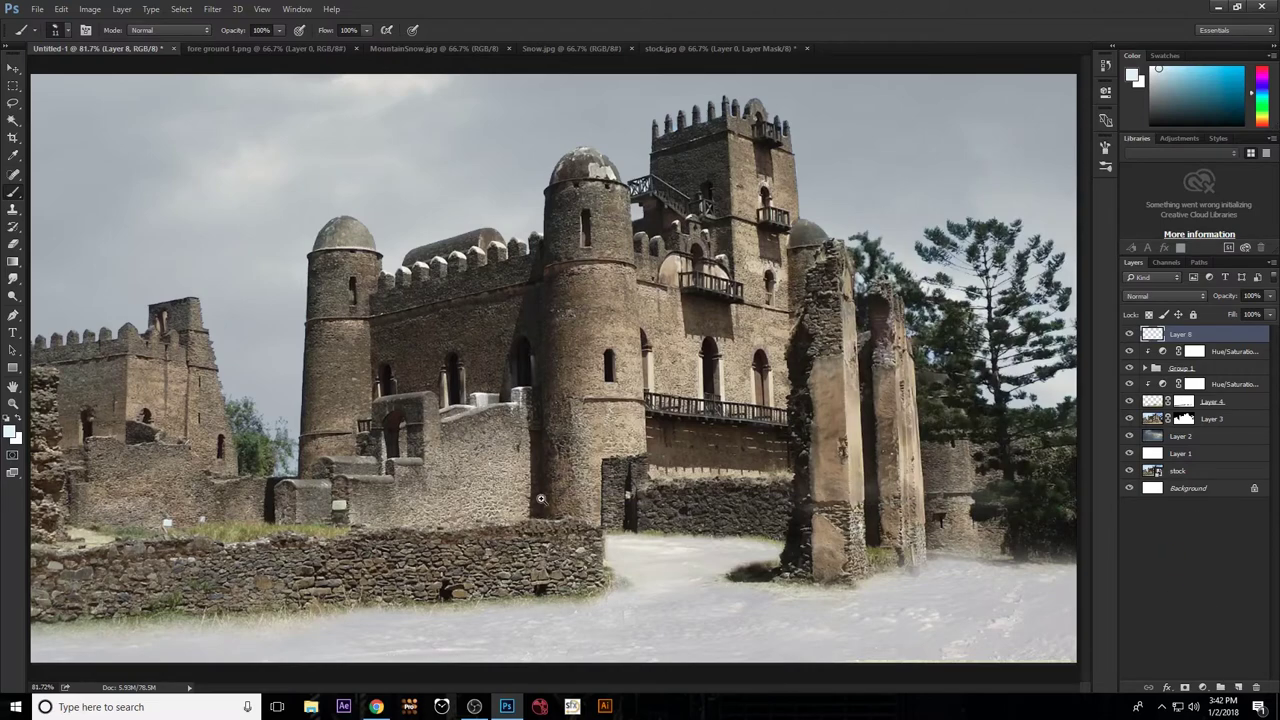
Switch the white brush to Linear Dodge (Add) blend mode with Shift+Alt+W.
scroll(392, 410, "up", 5)
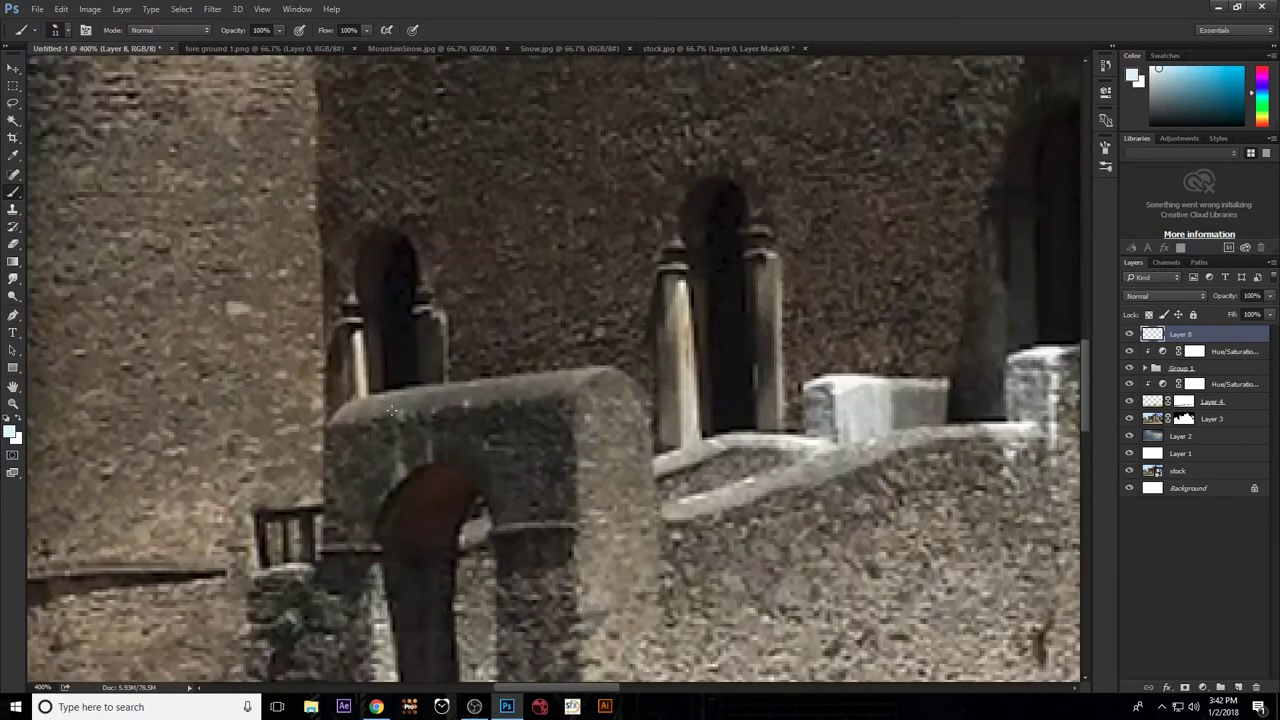
left_click(474, 707)
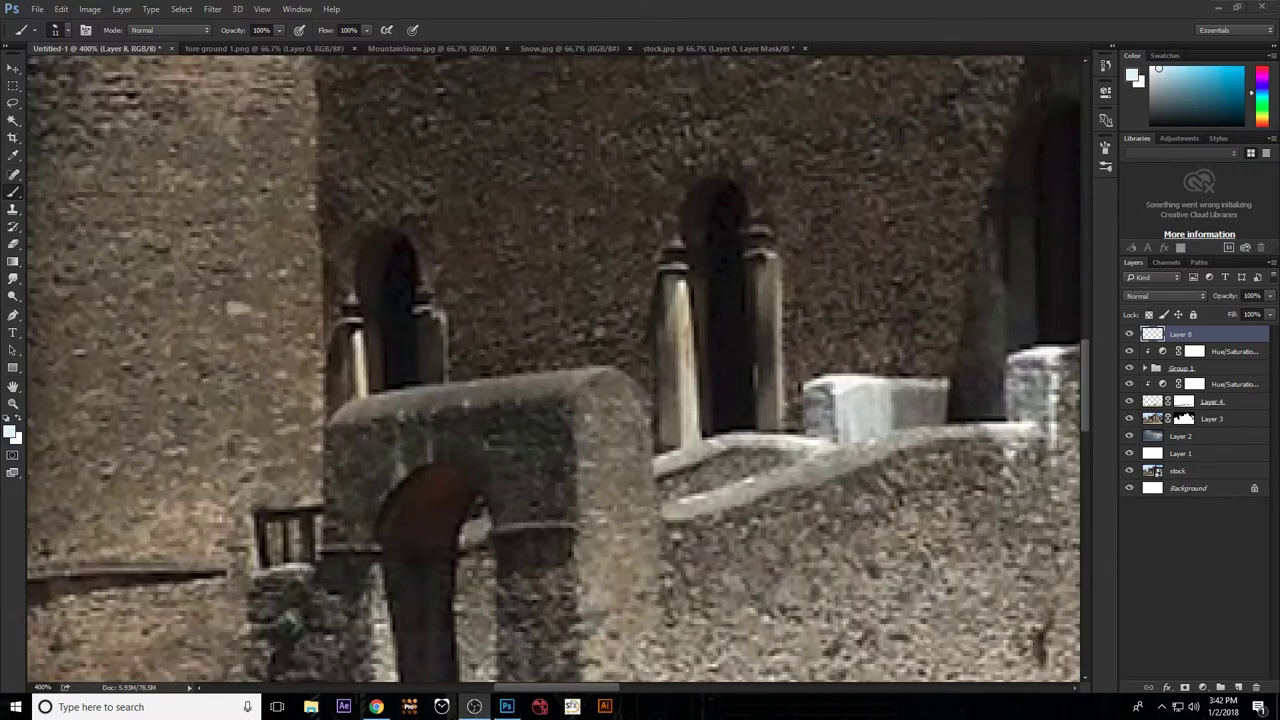
key("alt+Tab")
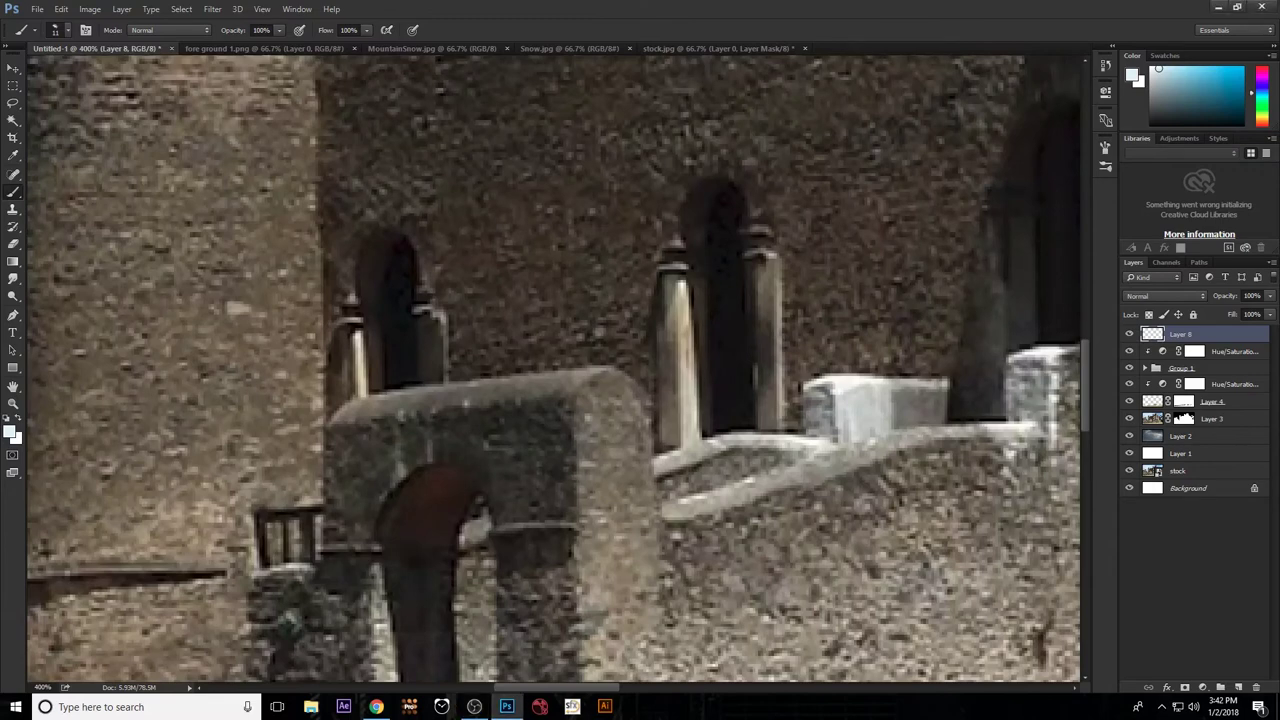
key("shift+alt+w")
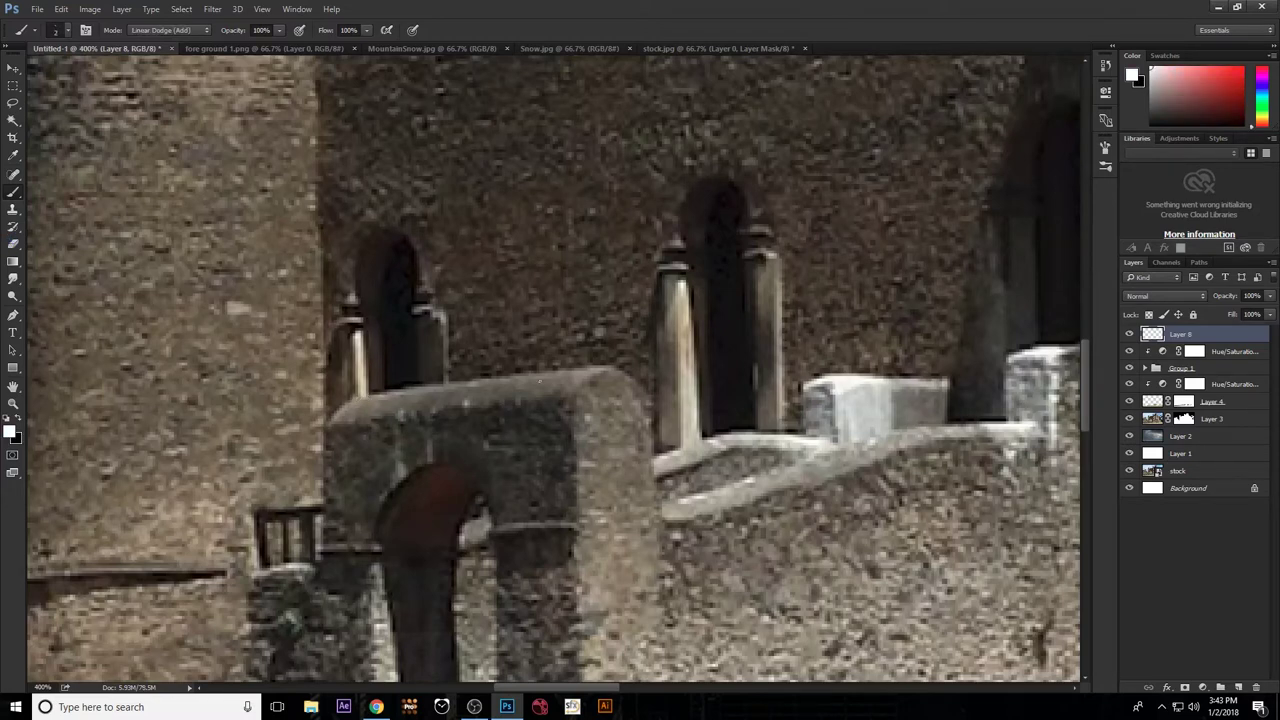
Lay straight white snow lines along the arch top, its corners and the slab's top edge.
left_click_drag(590, 371, 451, 380)
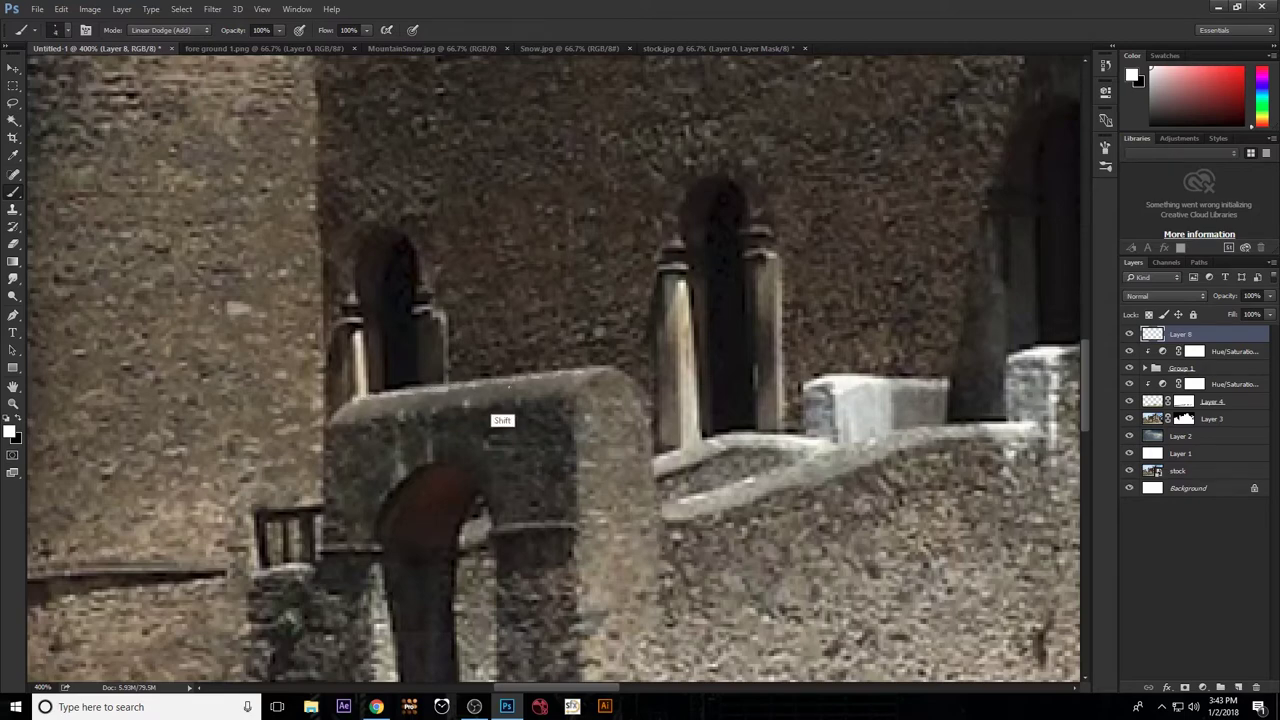
left_click(590, 370, "shift")
mouse_move(576, 372)
left_mouse_down()
mouse_move(636, 386)
mouse_move(645, 412)
left_mouse_up()
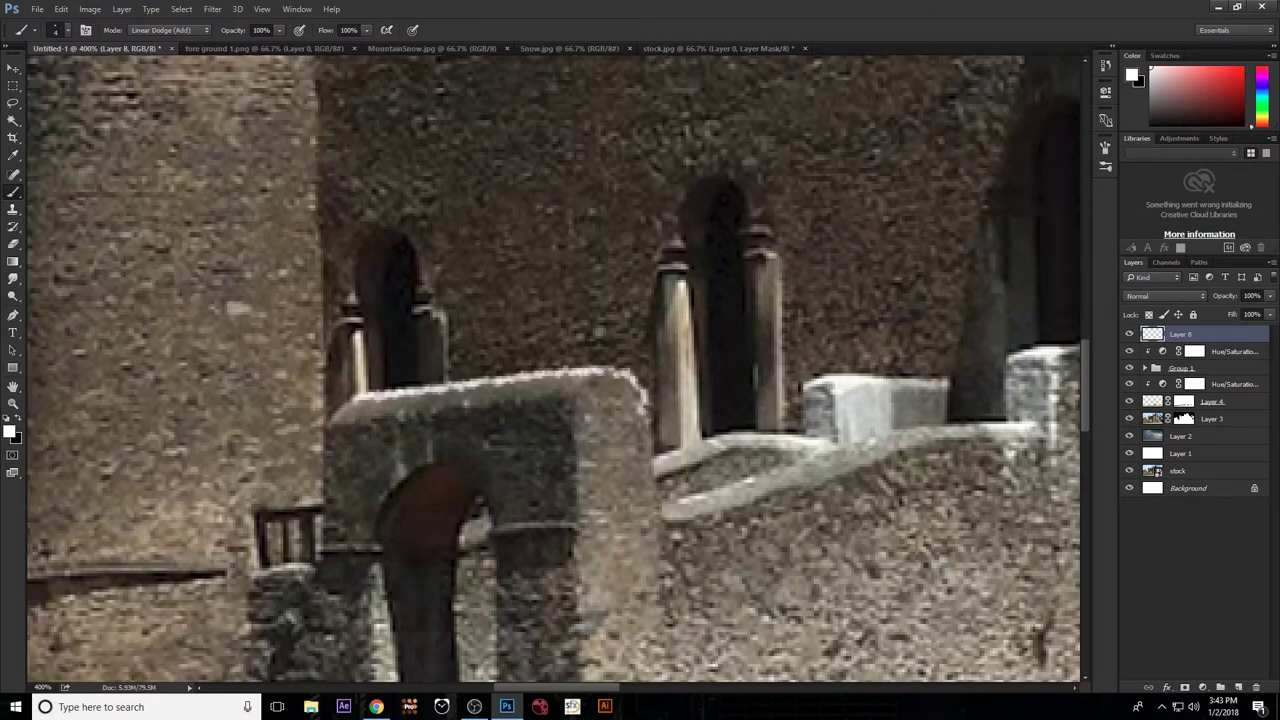
left_click_drag(603, 370, 566, 414)
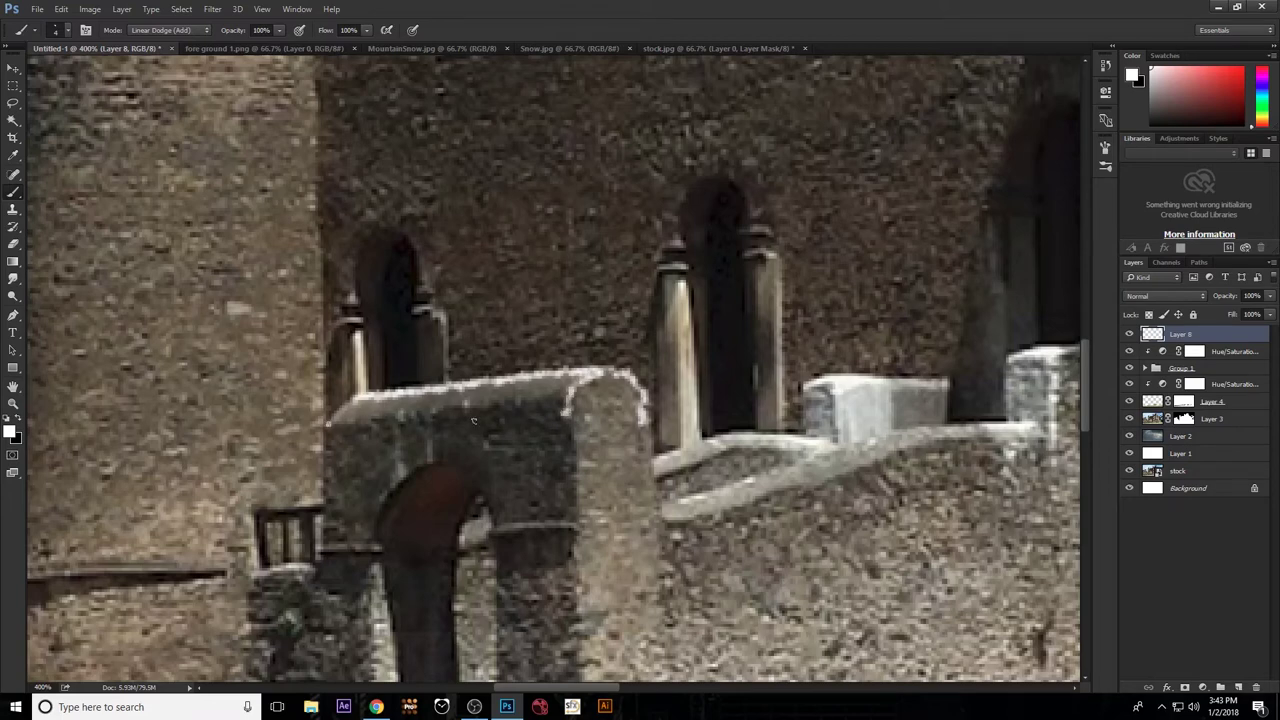
left_click(566, 402, "shift")
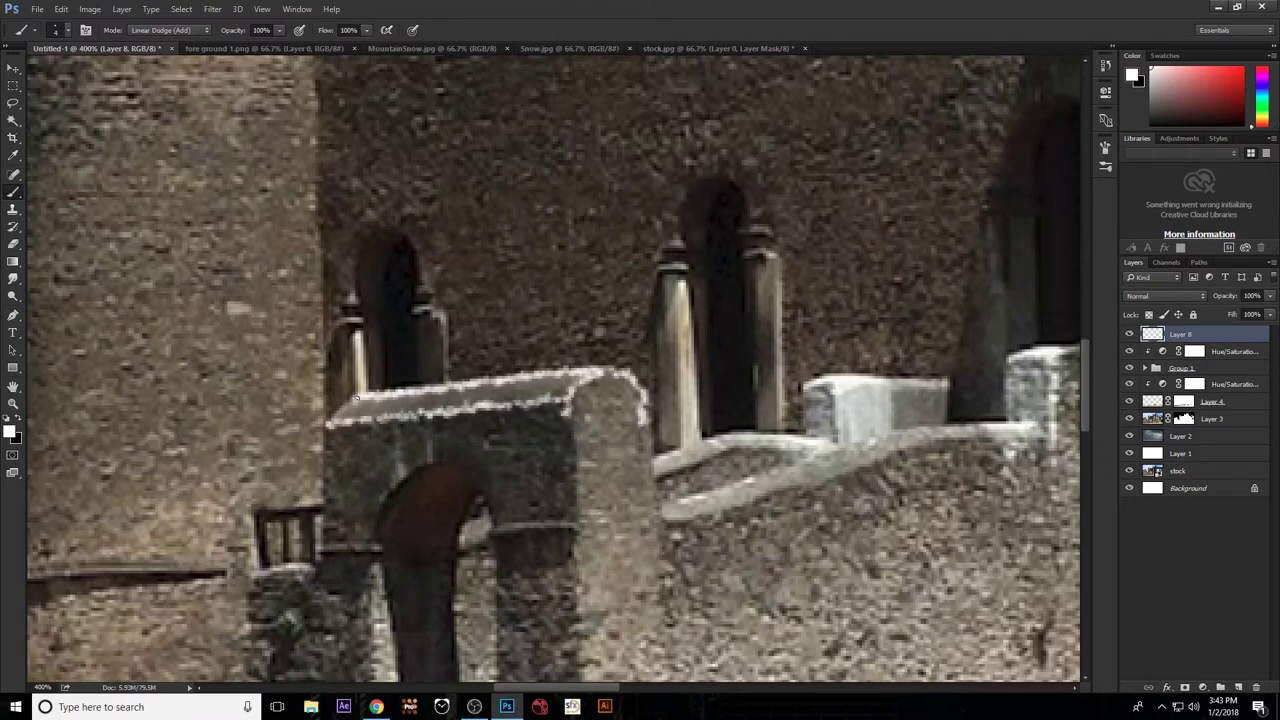
left_click_drag(355, 398, 340, 409)
left_click(572, 378, "shift")
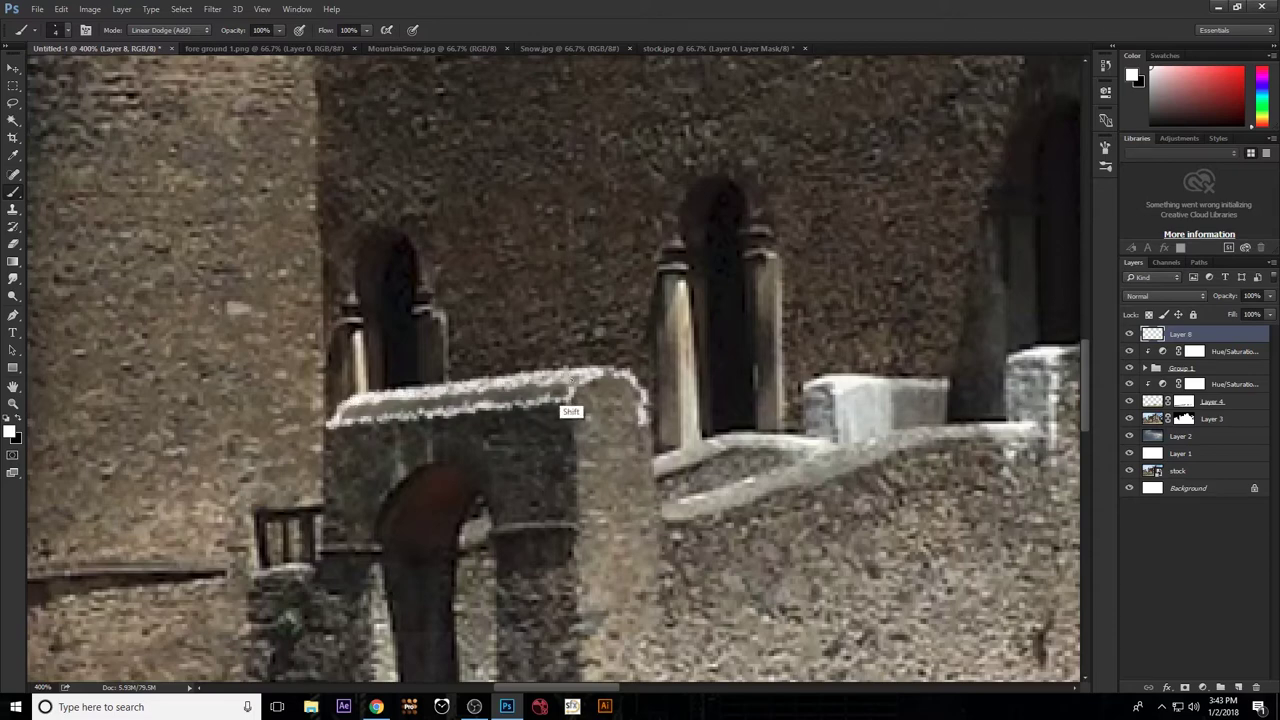
left_click_drag(557, 388, 505, 393)
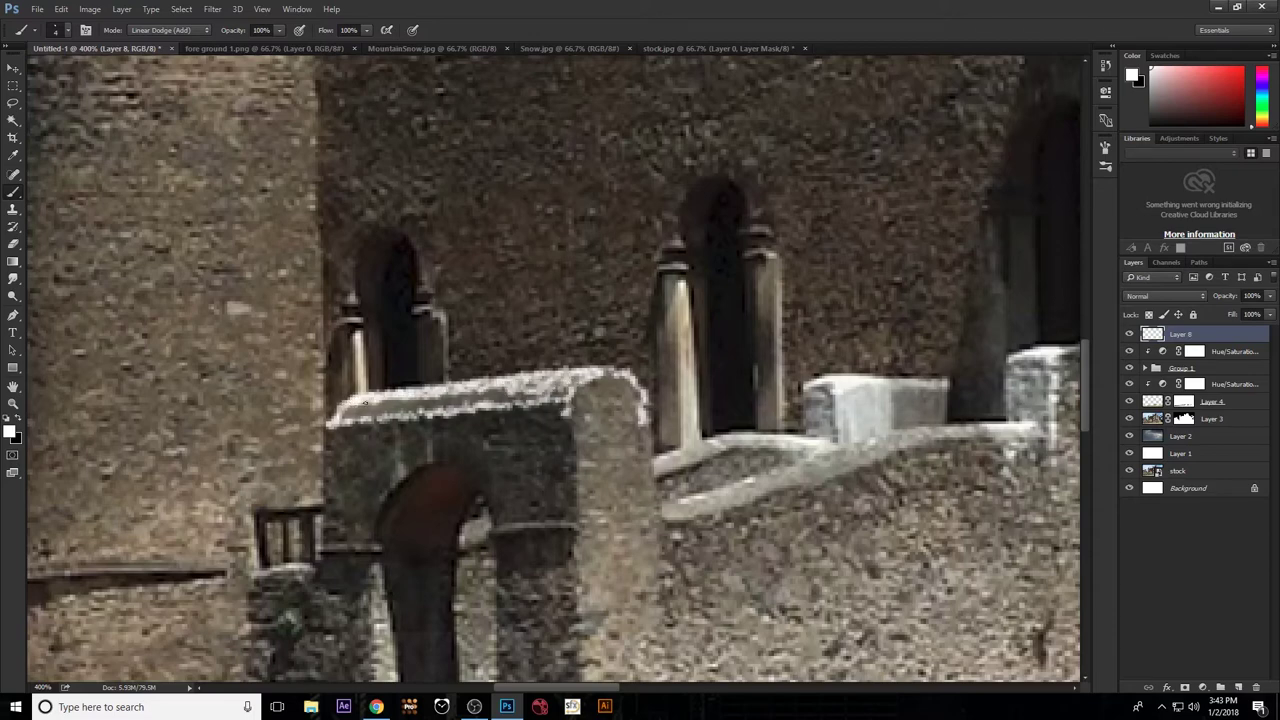
Paint snow running and dripping down the arch slab's front and sides.
mouse_move(360, 405)
left_mouse_down()
mouse_move(522, 394)
mouse_move(512, 480)
left_mouse_up()
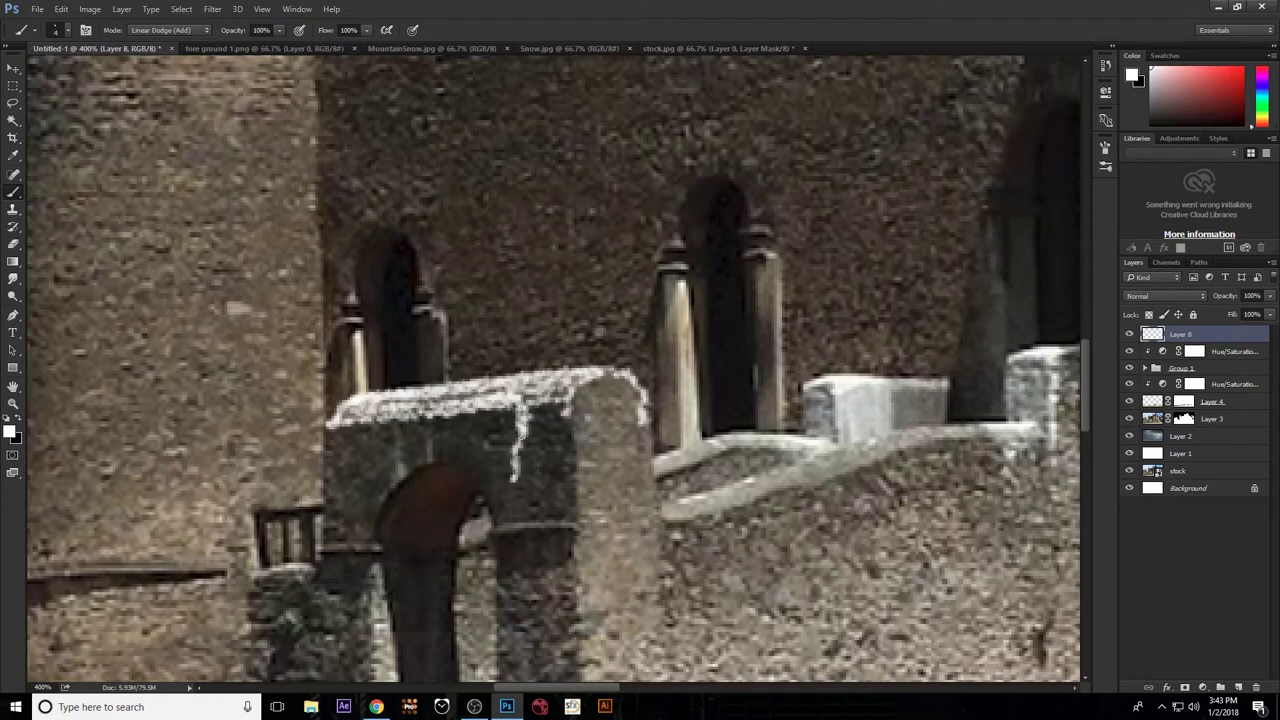
left_click_drag(527, 410, 512, 512)
mouse_move(390, 422)
left_mouse_down()
mouse_move(396, 470)
mouse_move(395, 448)
left_mouse_up()
left_click_drag(330, 430, 325, 510)
left_click_drag(330, 464, 367, 430)
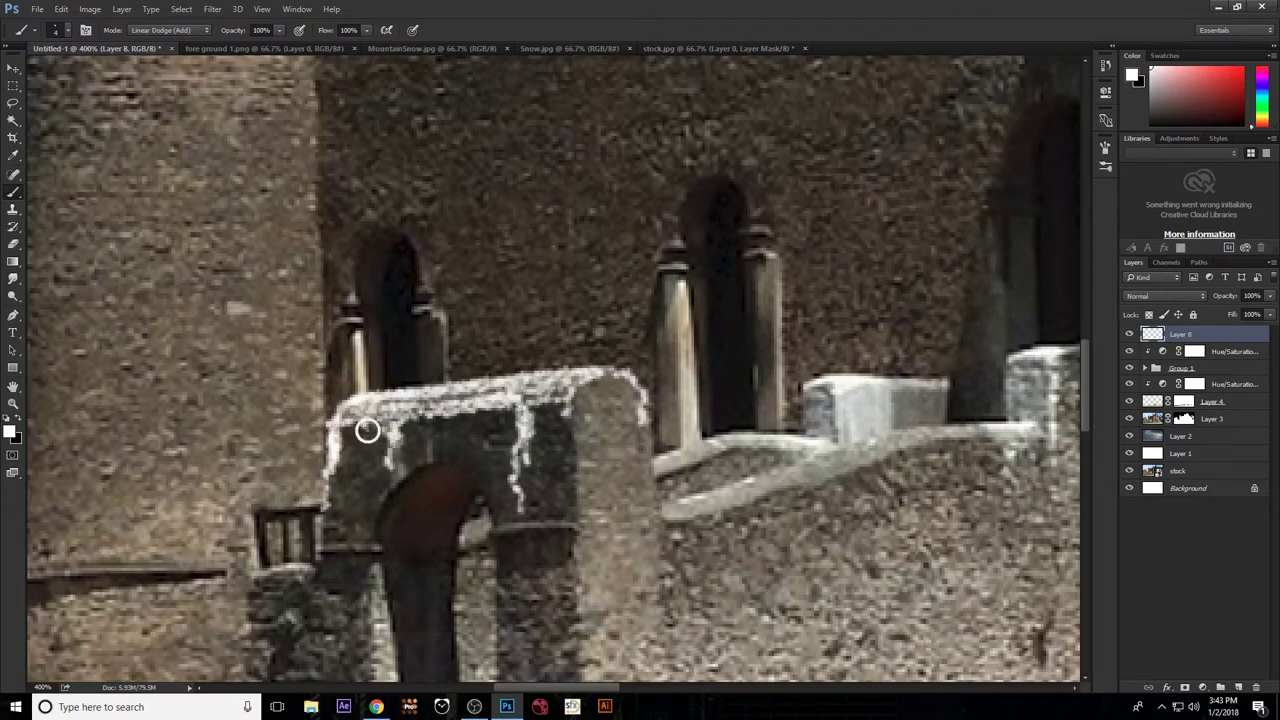
left_click_drag(481, 412, 481, 440)
left_click_drag(572, 404, 572, 500)
left_click_drag(576, 392, 576, 428)
mouse_move(614, 380)
left_mouse_down()
mouse_move(614, 478)
mouse_move(626, 414)
mouse_move(652, 486)
mouse_move(835, 400)
mouse_move(1020, 165)
left_mouse_up()
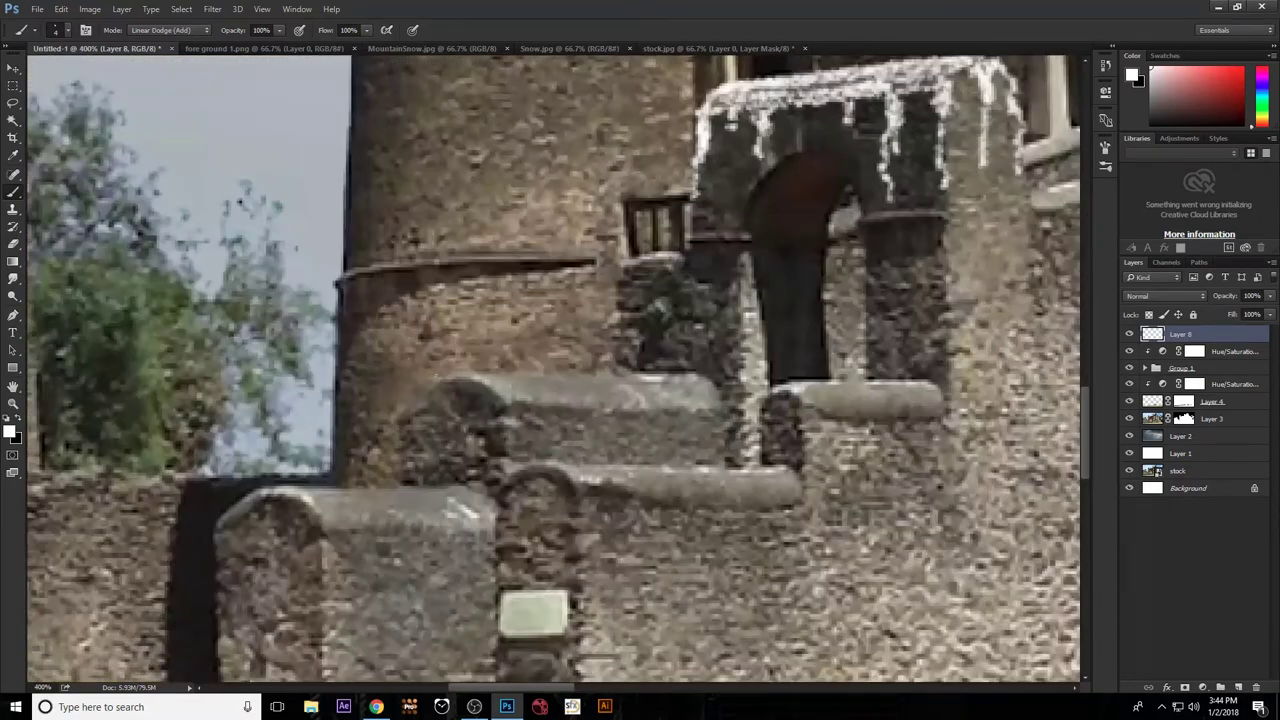
Cover the middle slab's top edge with snow and drips down its front.
mouse_move(440, 376)
left_mouse_down()
mouse_move(692, 376)
mouse_move(410, 390)
mouse_move(720, 400)
mouse_move(523, 384)
mouse_move(518, 478)
left_mouse_up()
left_click_drag(526, 404, 528, 446)
left_click_drag(598, 404, 598, 468)
mouse_move(682, 406)
left_mouse_down()
mouse_move(684, 476)
mouse_move(720, 470)
left_mouse_up()
left_click_drag(648, 408, 648, 438)
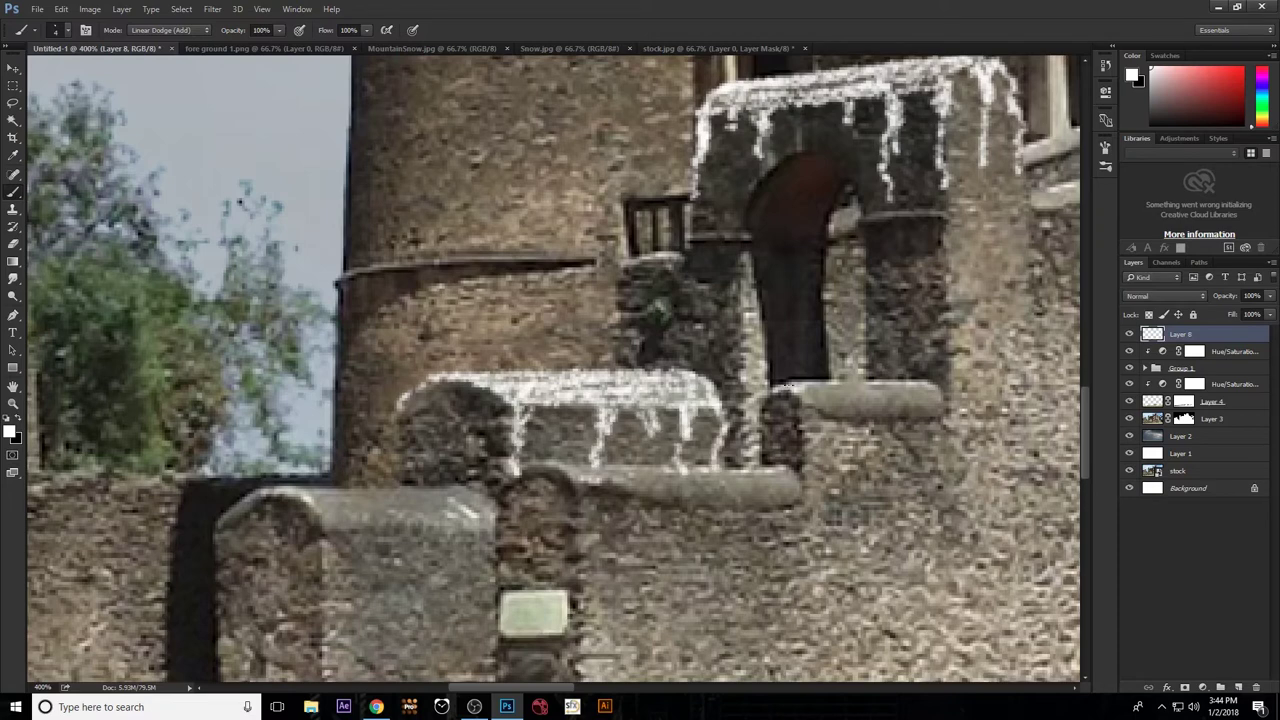
Cover the right slab's top and edges with white snow.
left_click_drag(786, 384, 946, 384)
mouse_move(880, 386)
left_mouse_down()
mouse_move(772, 412)
mouse_move(950, 412)
left_mouse_up()
left_click_drag(800, 406, 804, 472)
left_click_drag(802, 400, 940, 440)
left_click_drag(930, 392, 950, 450)
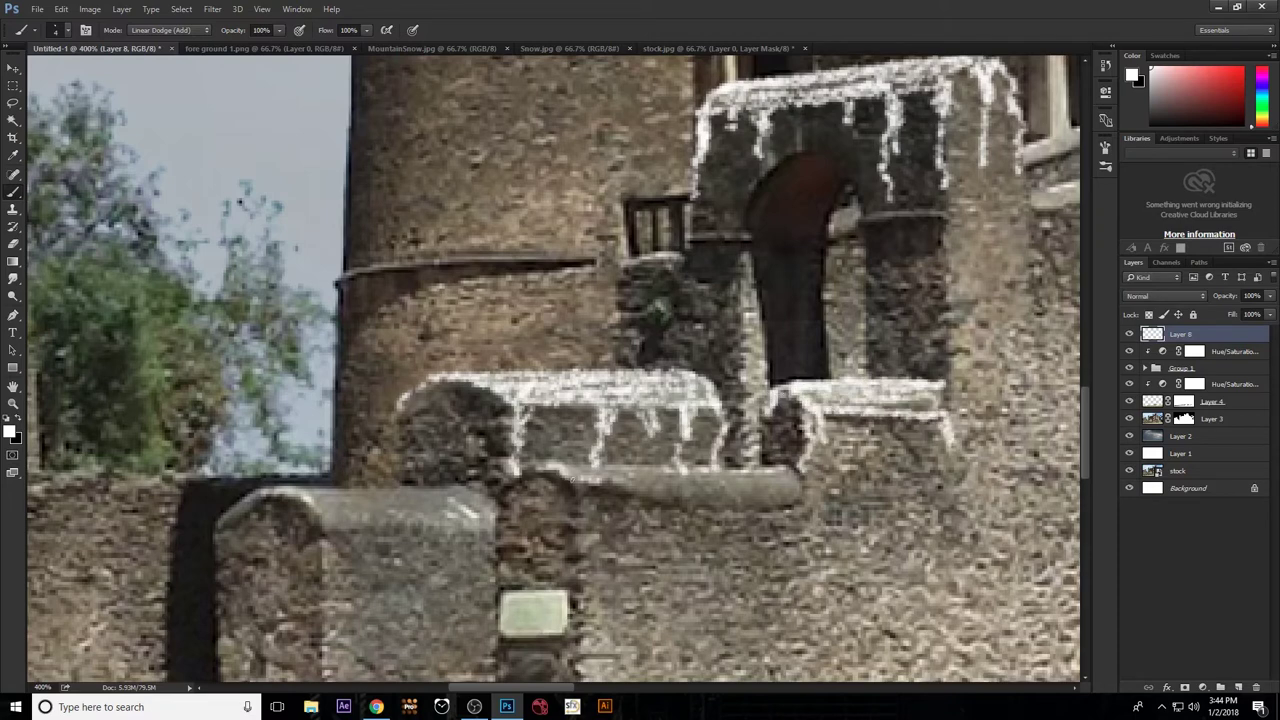
Paint snow along the lower ledge with drips running down.
mouse_move(566, 478)
left_mouse_down()
mouse_move(804, 492)
mouse_move(800, 468)
left_mouse_up()
left_click_drag(628, 496, 800, 500)
left_click_drag(688, 498, 692, 556)
left_click_drag(582, 490, 578, 600)
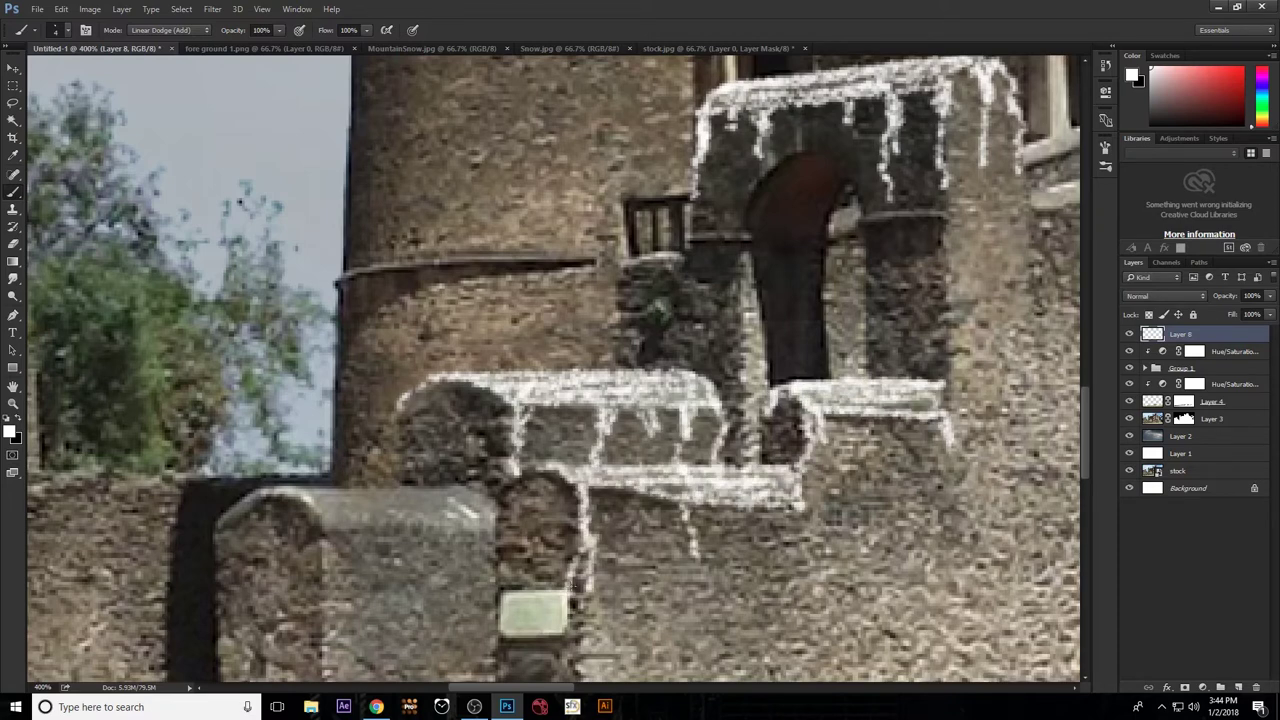
Outline the left stone block's top with snow and run snow down both sides of the left arch.
left_click_drag(532, 478, 218, 522)
left_click_drag(330, 526, 502, 514)
mouse_move(332, 498)
left_mouse_down()
mouse_move(330, 554)
mouse_move(543, 300)
mouse_move(536, 376)
left_mouse_up()
left_click_drag(550, 262, 540, 330)
left_click_drag(430, 258, 428, 394)
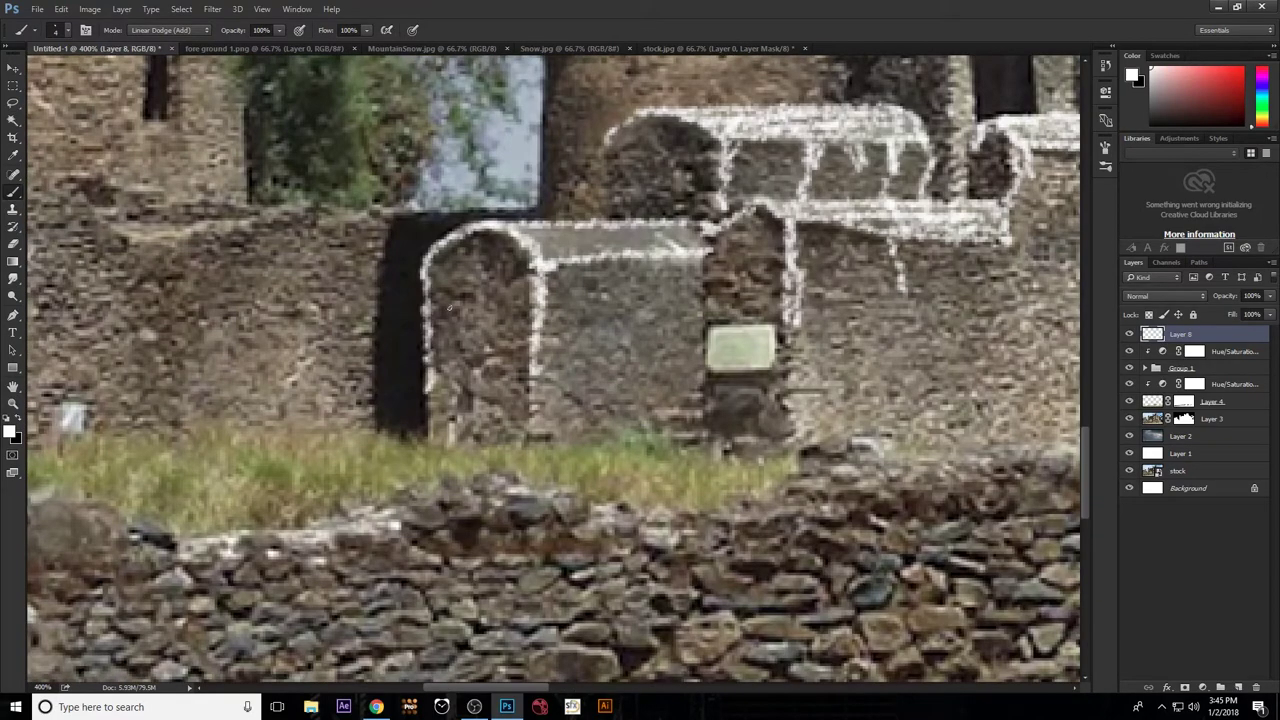
Snow the tower ledge, inner arch pillars, upper ledges and right-hand block tops.
scroll(842, 237, "down", 5)
scroll(511, 418, "up", 4)
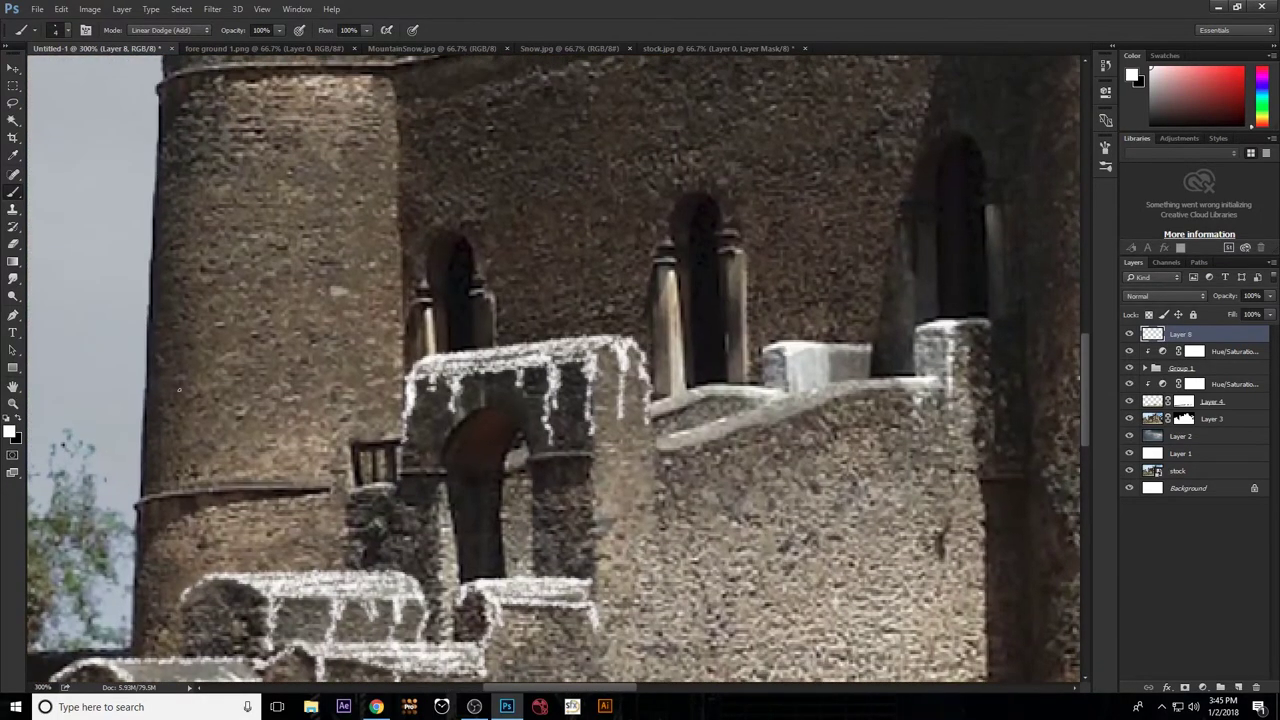
mouse_move(140, 497)
left_mouse_down()
mouse_move(402, 480)
mouse_move(374, 560)
left_mouse_up()
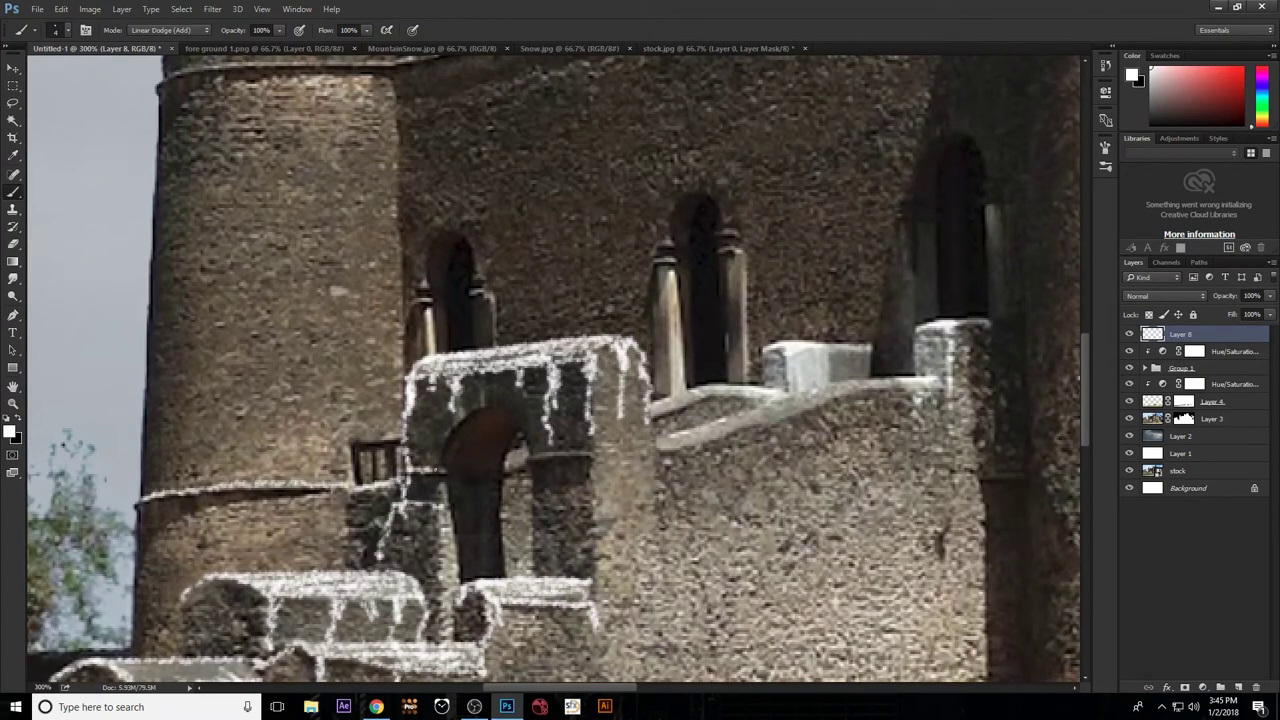
mouse_move(528, 456)
left_mouse_down()
mouse_move(584, 452)
mouse_move(566, 488)
mouse_move(598, 480)
left_mouse_up()
mouse_move(652, 410)
left_mouse_down()
mouse_move(760, 384)
mouse_move(656, 452)
left_mouse_up()
mouse_move(758, 412)
left_mouse_down()
mouse_move(905, 380)
mouse_move(772, 420)
left_mouse_up()
mouse_move(872, 344)
left_mouse_down()
mouse_move(818, 349)
mouse_move(940, 370)
mouse_move(1000, 318)
left_mouse_up()
left_click_drag(900, 330, 826, 356)
left_click_drag(760, 412, 866, 430)
Paint snow along the diagonal wall ledge and down the tower's edges.
mouse_move(623, 410)
left_mouse_down()
mouse_move(717, 370)
mouse_move(705, 474)
left_mouse_up()
mouse_move(252, 500)
left_mouse_down()
mouse_move(320, 482)
mouse_move(498, 478)
left_mouse_up()
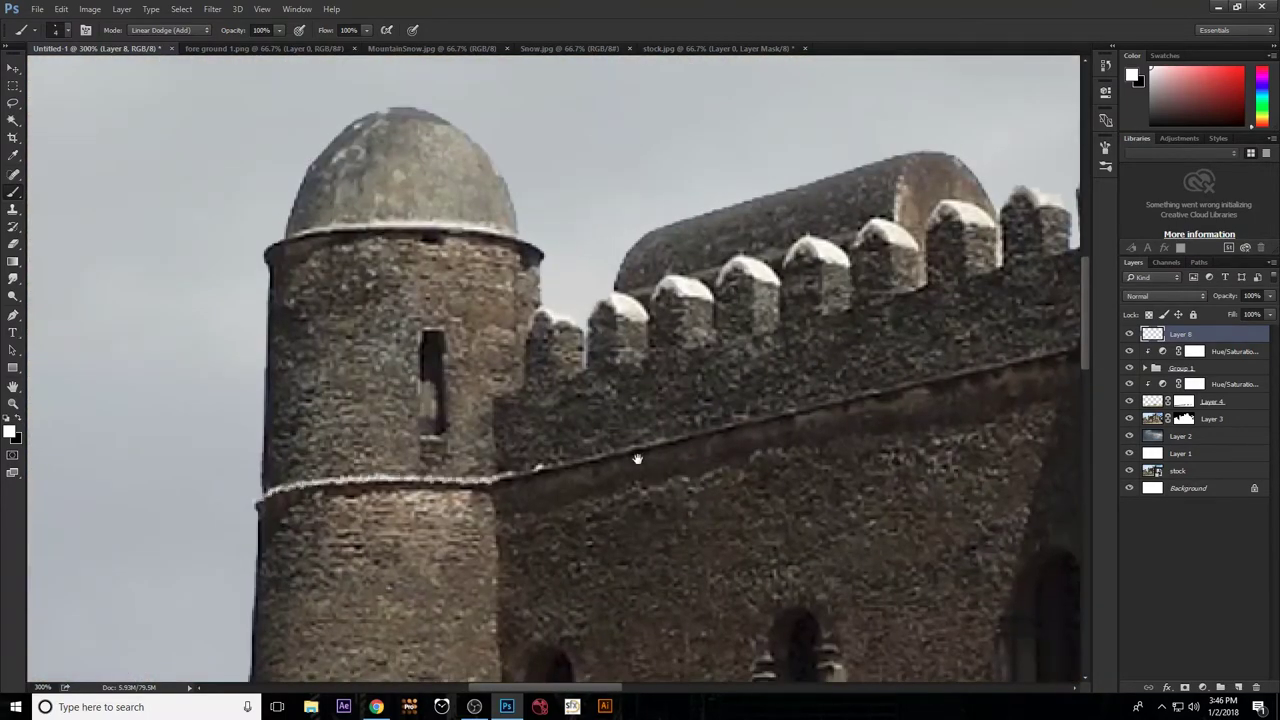
left_click_drag(637, 459, 447, 459)
mouse_move(877, 352)
left_mouse_down()
mouse_move(310, 477)
mouse_move(305, 525)
mouse_move(443, 478)
left_mouse_up()
left_click_drag(206, 478, 212, 508)
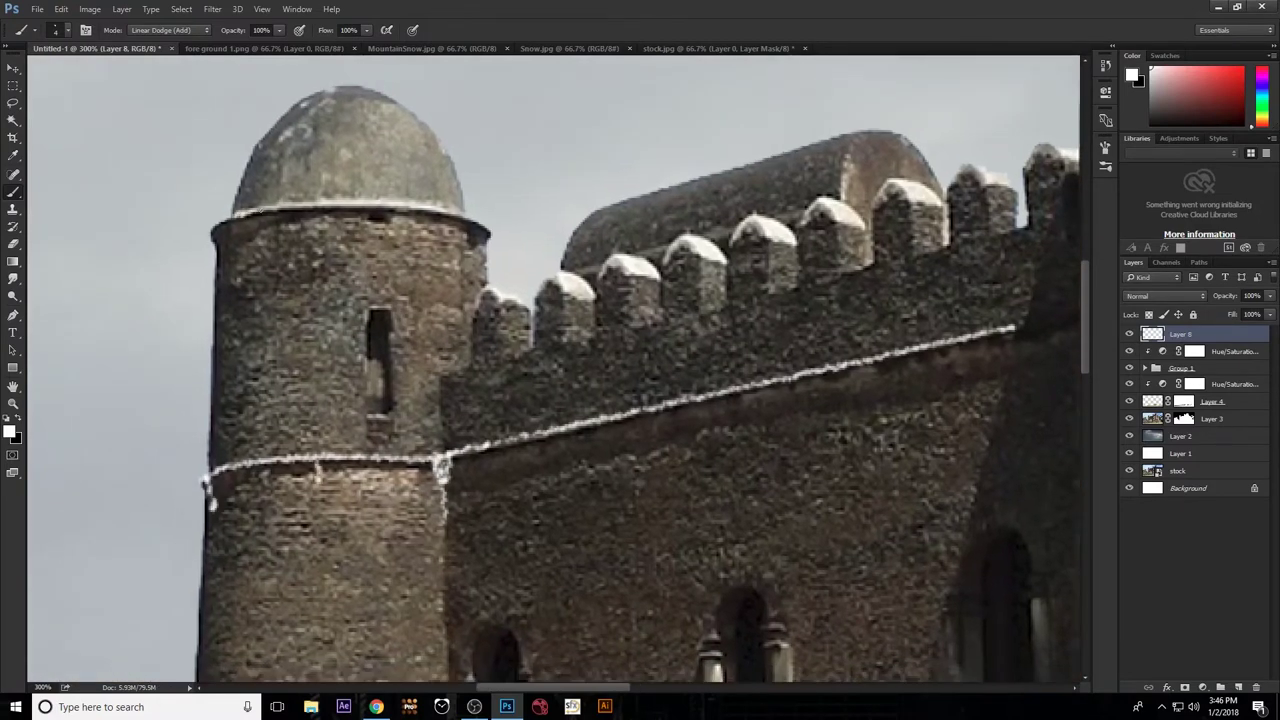
Paint snow along the dome's base, edges, top and upper half.
left_click_drag(234, 212, 457, 212)
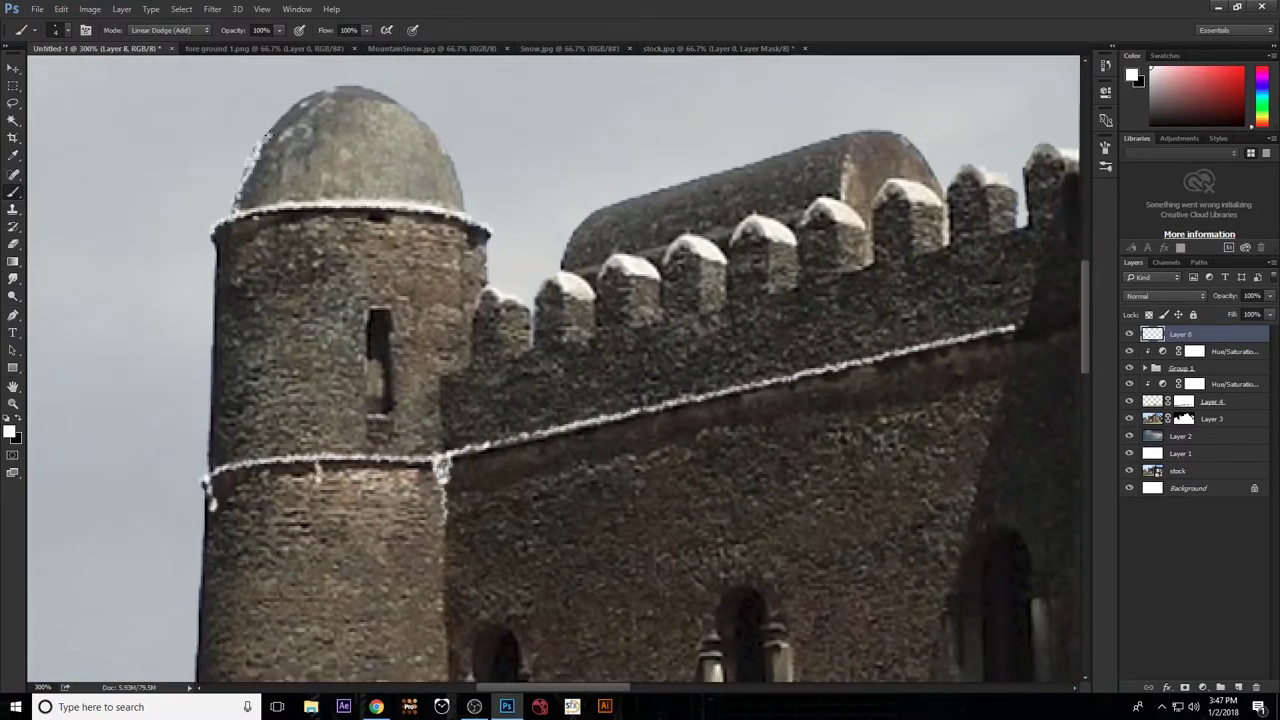
left_click_drag(268, 134, 340, 88)
left_click_drag(462, 205, 340, 90)
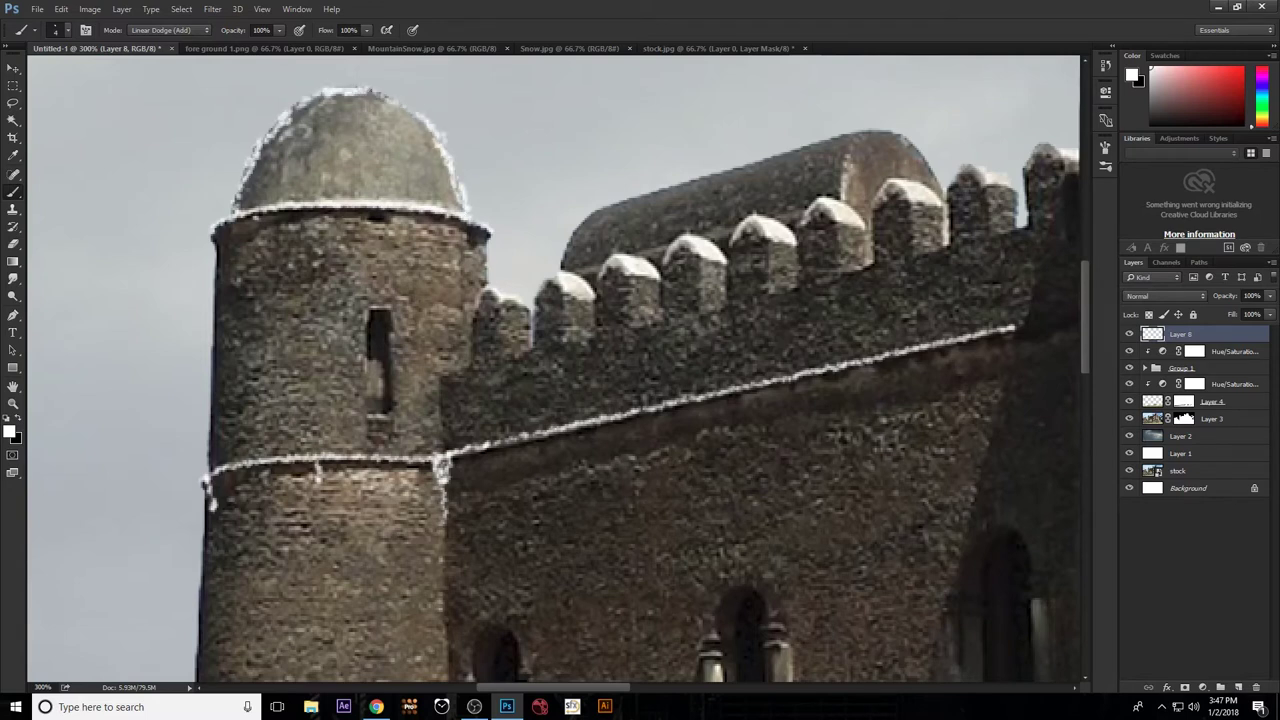
mouse_move(430, 120)
left_mouse_down()
mouse_move(285, 115)
mouse_move(270, 130)
mouse_move(313, 140)
mouse_move(255, 175)
left_mouse_up()
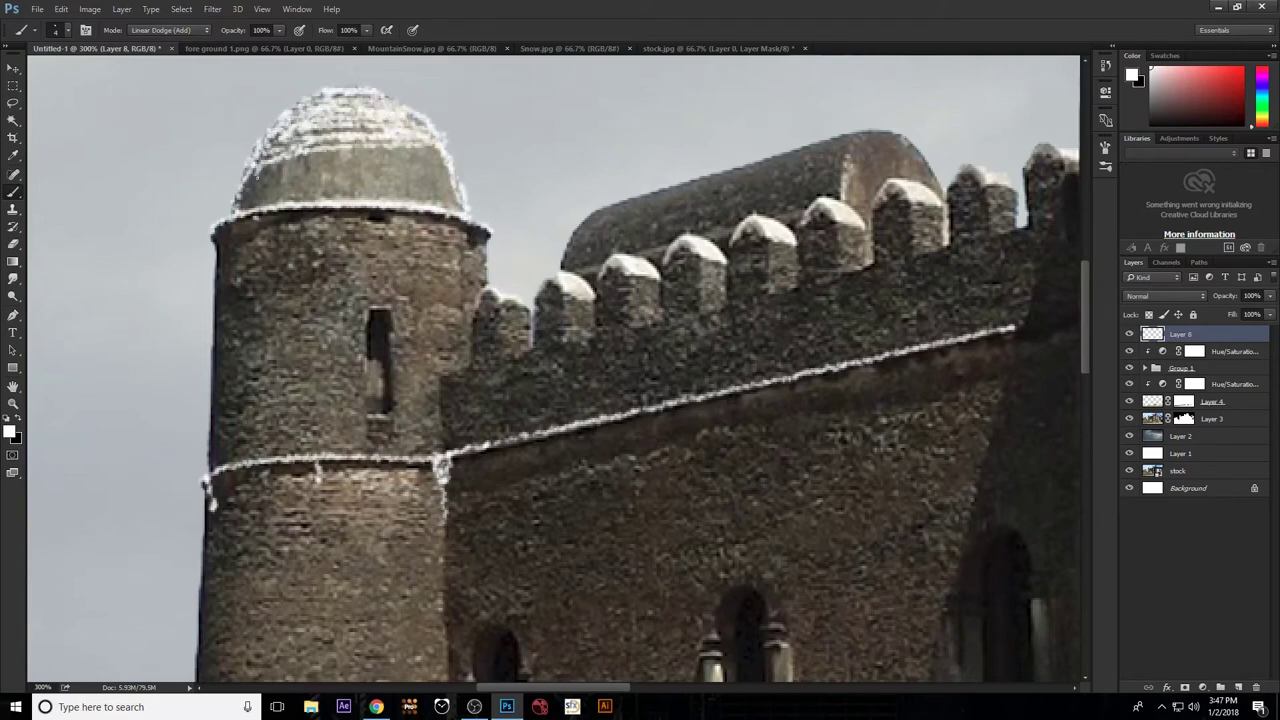
mouse_move(300, 100)
left_mouse_down()
mouse_move(385, 90)
mouse_move(270, 140)
left_mouse_up()
left_click_drag(360, 140, 270, 148)
Lower brush opacity to softly whiten the dome's lower half, briefly using the Eraser.
left_click_drag(252, 47, 232, 47)
mouse_move(420, 160)
left_mouse_down()
mouse_move(265, 165)
mouse_move(435, 180)
mouse_move(250, 200)
mouse_move(351, 167)
mouse_move(460, 165)
left_mouse_up()
key("e")
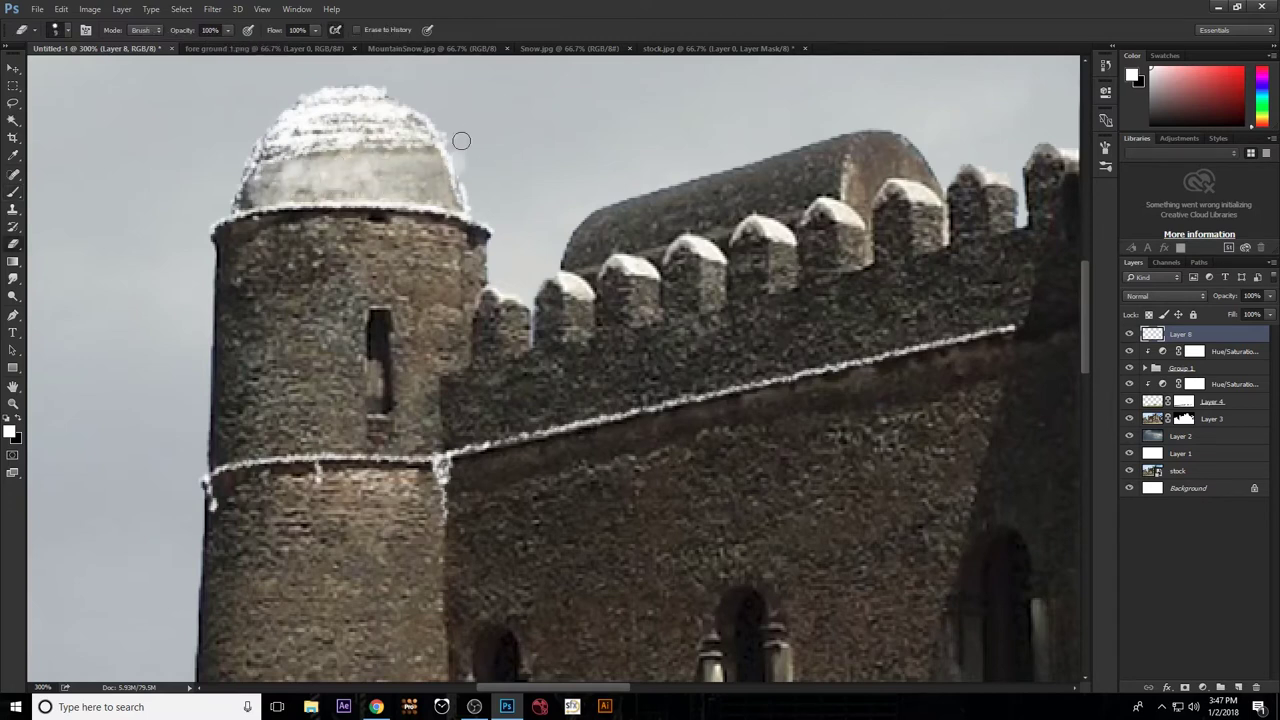
key("b")
mouse_move(243, 198)
left_mouse_down()
mouse_move(255, 165)
mouse_move(418, 136)
left_mouse_up()
Paint and brighten snow along the vaulted roof's top edge.
left_click_drag(634, 224, 334, 334)
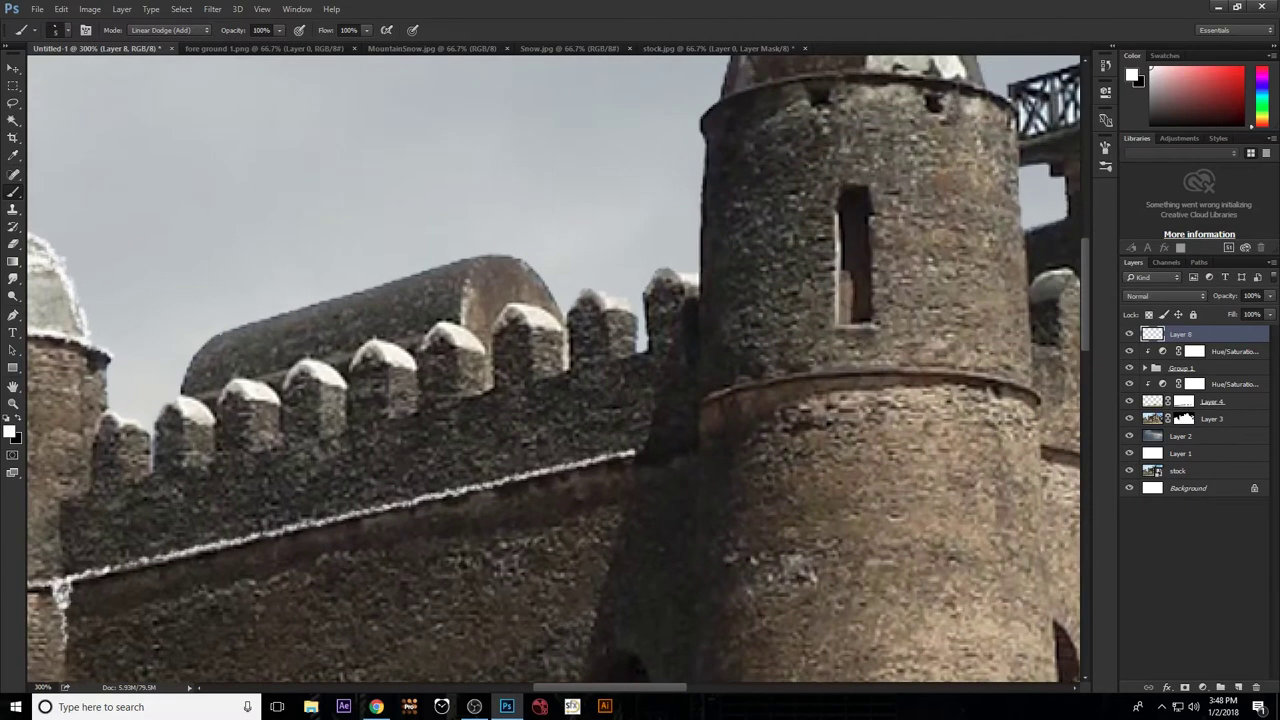
mouse_move(203, 321)
left_mouse_down()
mouse_move(457, 289)
mouse_move(554, 311)
left_mouse_up()
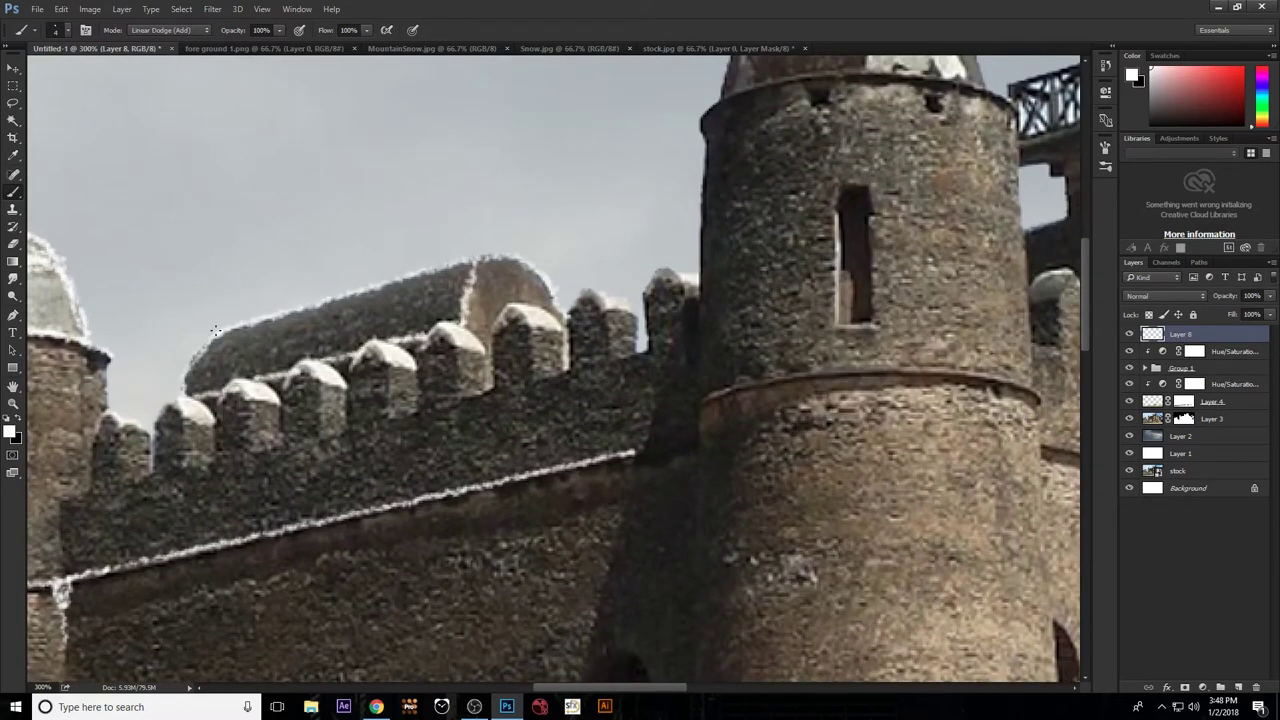
left_click(215, 330)
left_click(470, 263, "shift")
left_click(282, 314)
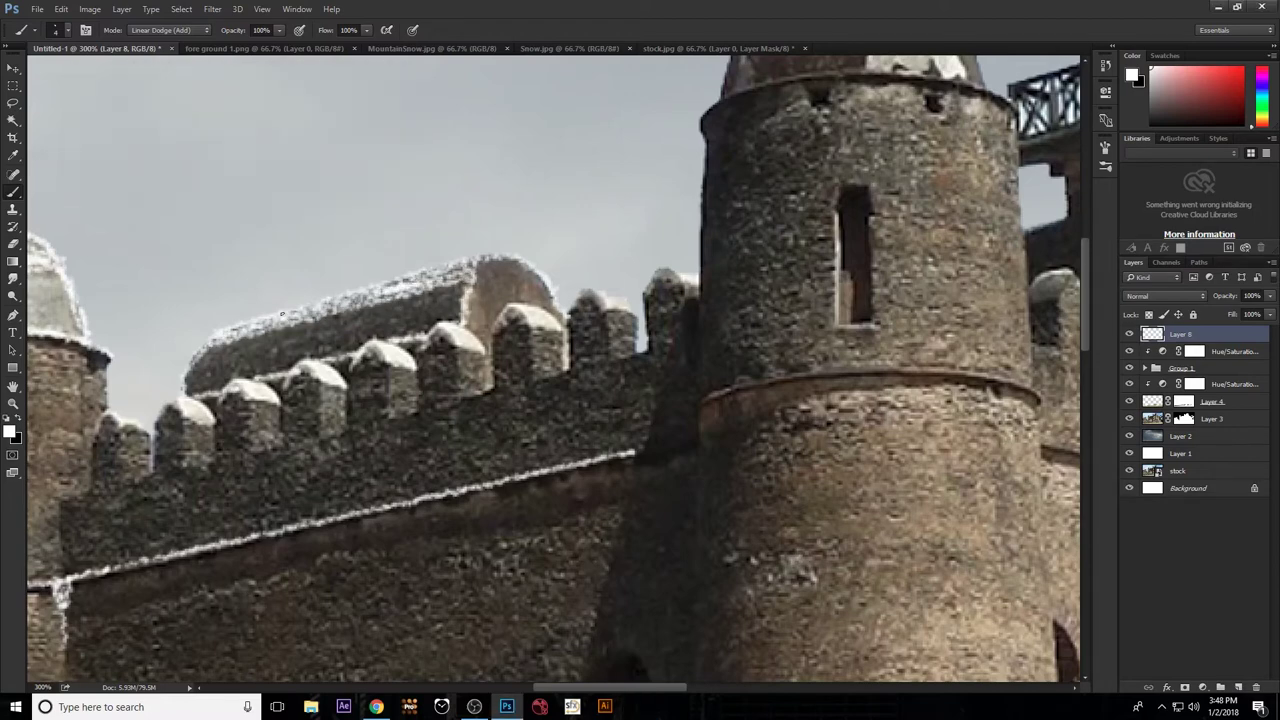
Set brush opacity to 34% then back to 100% and brighten the roof's right-hand arch.
key("3")
key("4")
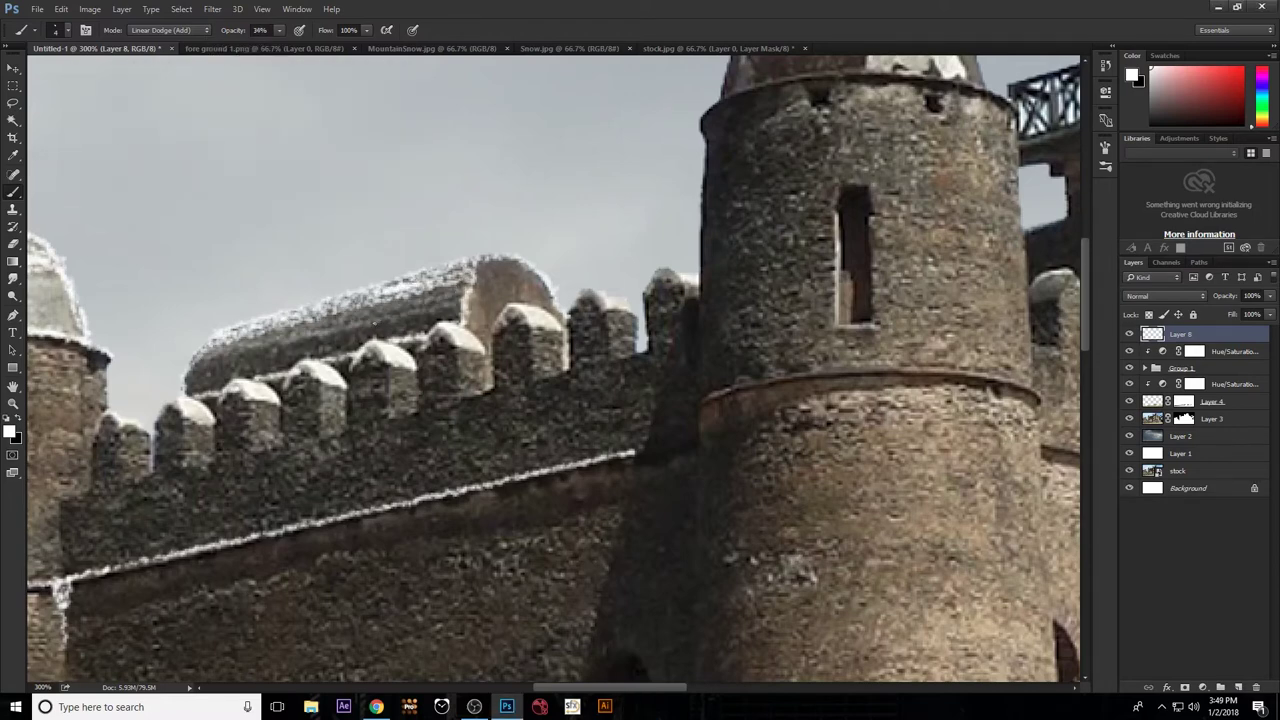
key("0")
mouse_move(480, 262)
left_mouse_down()
mouse_move(512, 266)
mouse_move(553, 305)
left_mouse_up()
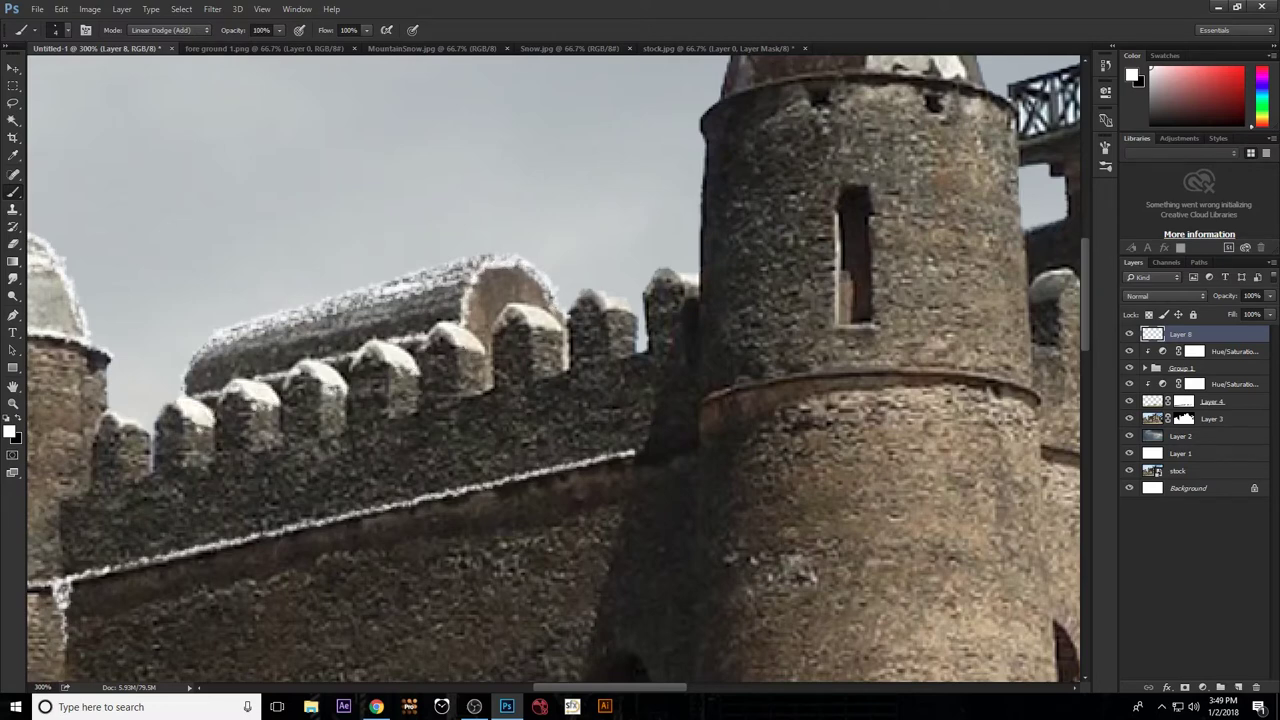
left_click_drag(680, 297, 531, 434)
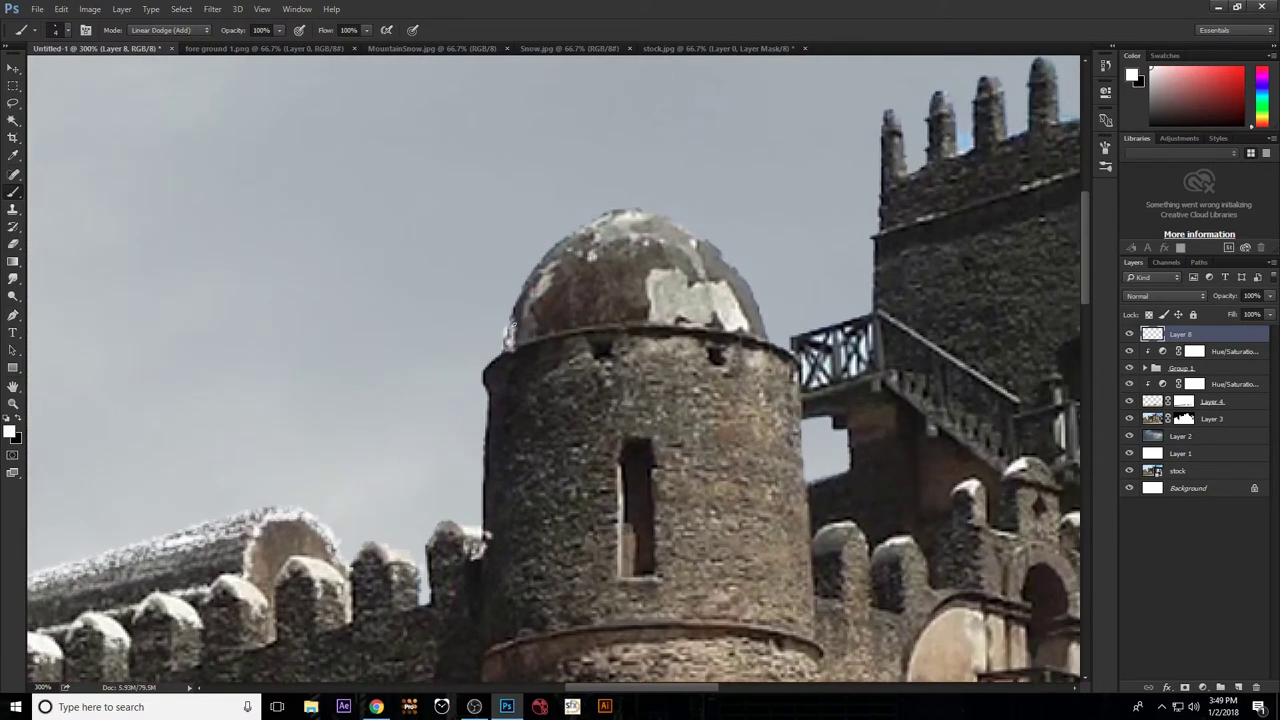
Paint soft white snow over the dome's crest, rim, upper band and dark body.
left_click_drag(540, 262, 686, 232)
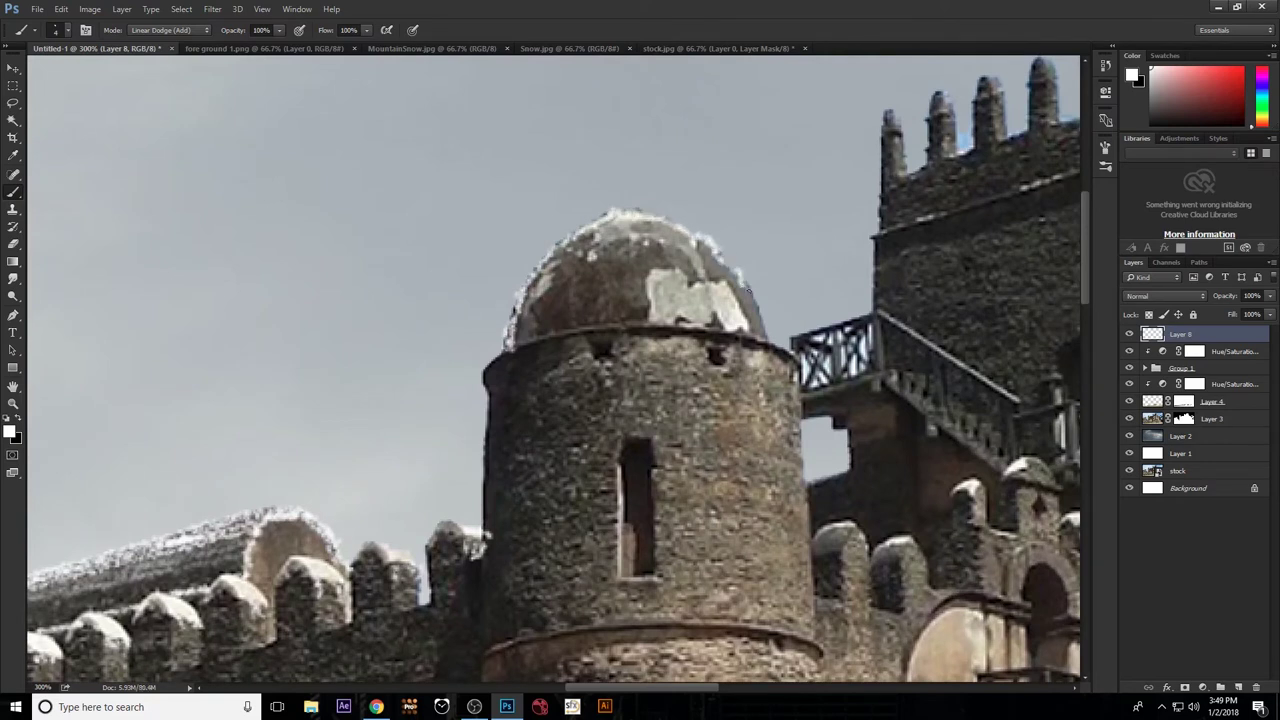
mouse_move(503, 355)
left_mouse_down()
mouse_move(580, 330)
mouse_move(780, 345)
left_mouse_up()
mouse_move(590, 228)
left_mouse_down()
mouse_move(655, 216)
mouse_move(560, 238)
mouse_move(700, 245)
mouse_move(545, 265)
left_mouse_up()
left_click_drag(279, 30, 230, 50)
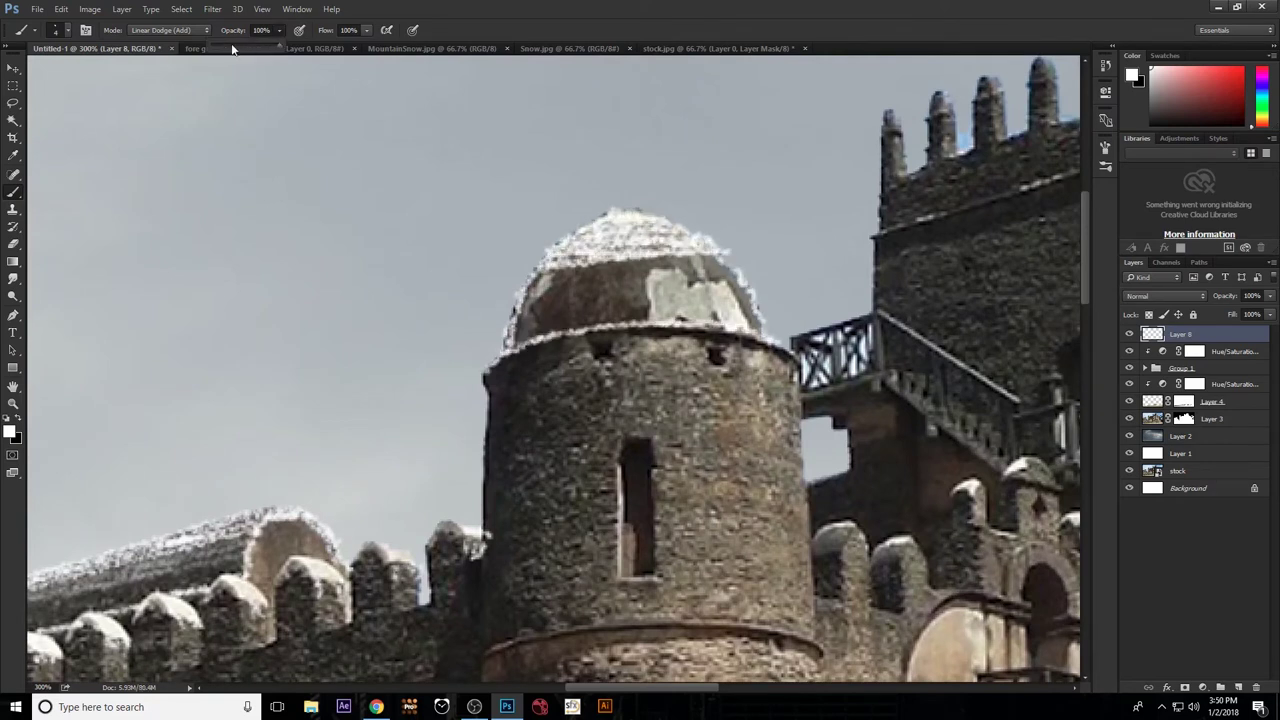
left_click_drag(586, 279, 740, 300)
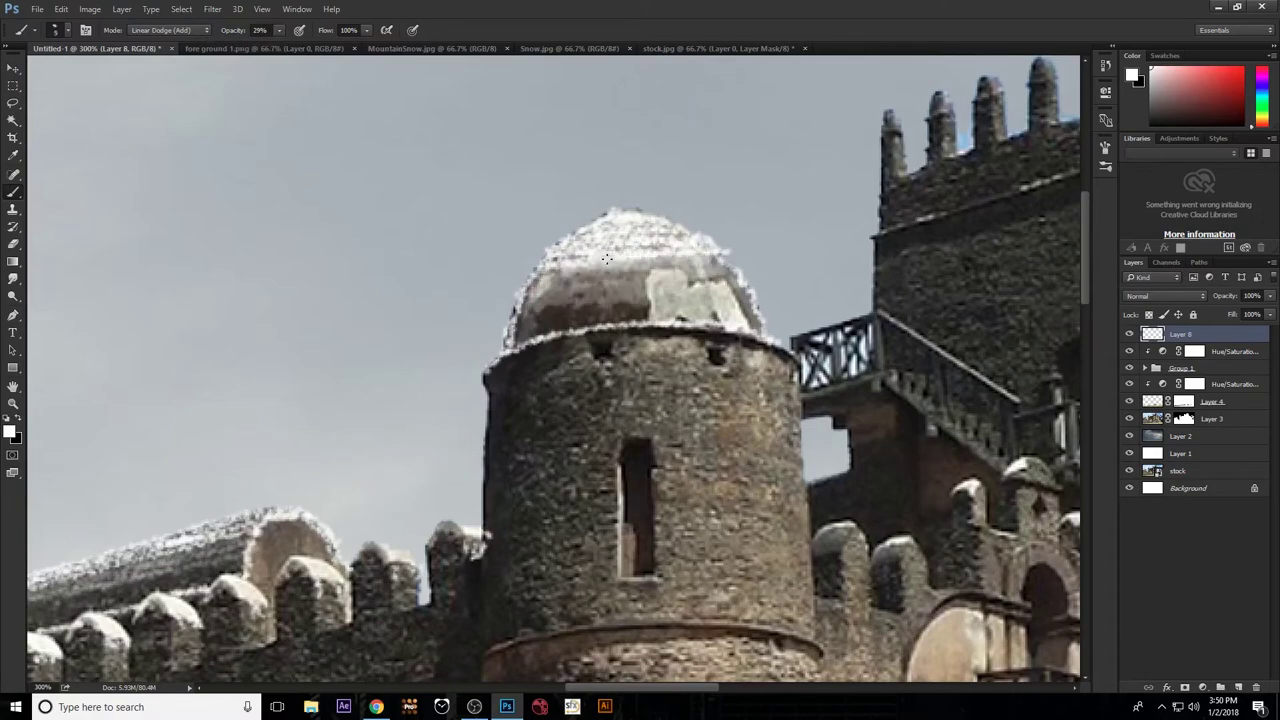
mouse_move(700, 240)
left_mouse_down()
mouse_move(520, 268)
mouse_move(558, 240)
left_mouse_up()
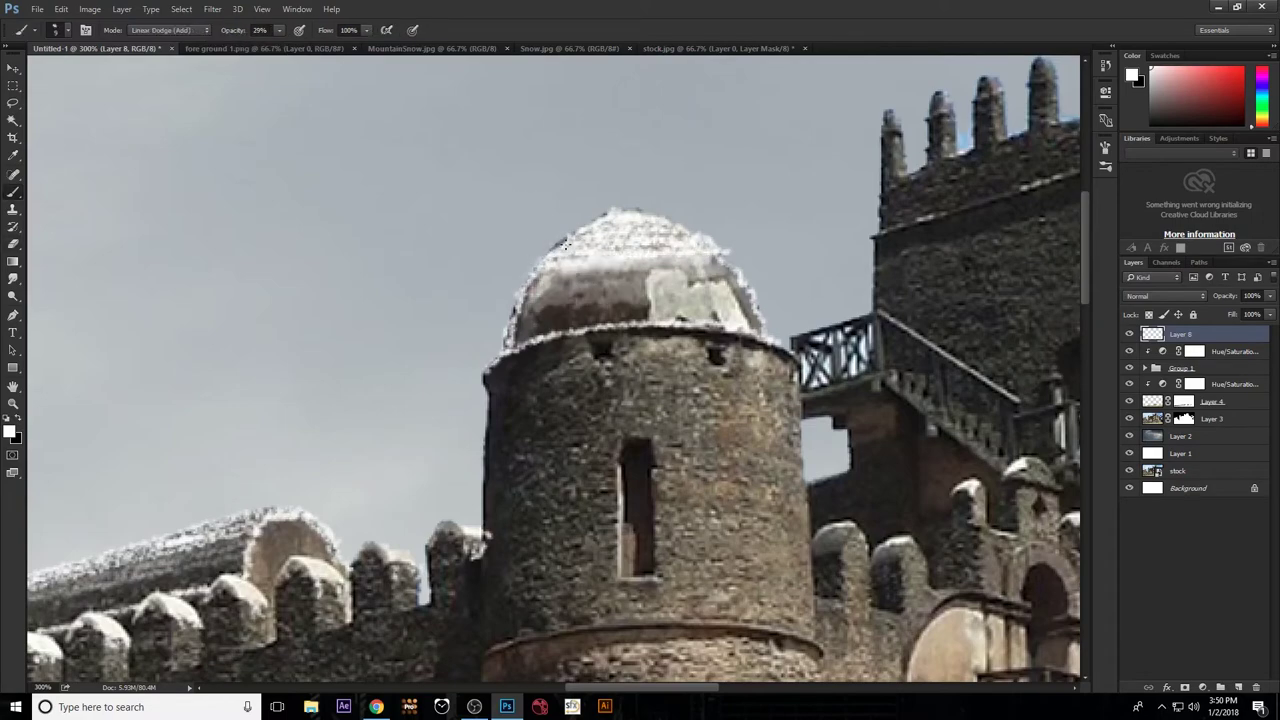
scroll(679, 270, "down", 5)
scroll(679, 260, "up", 6)
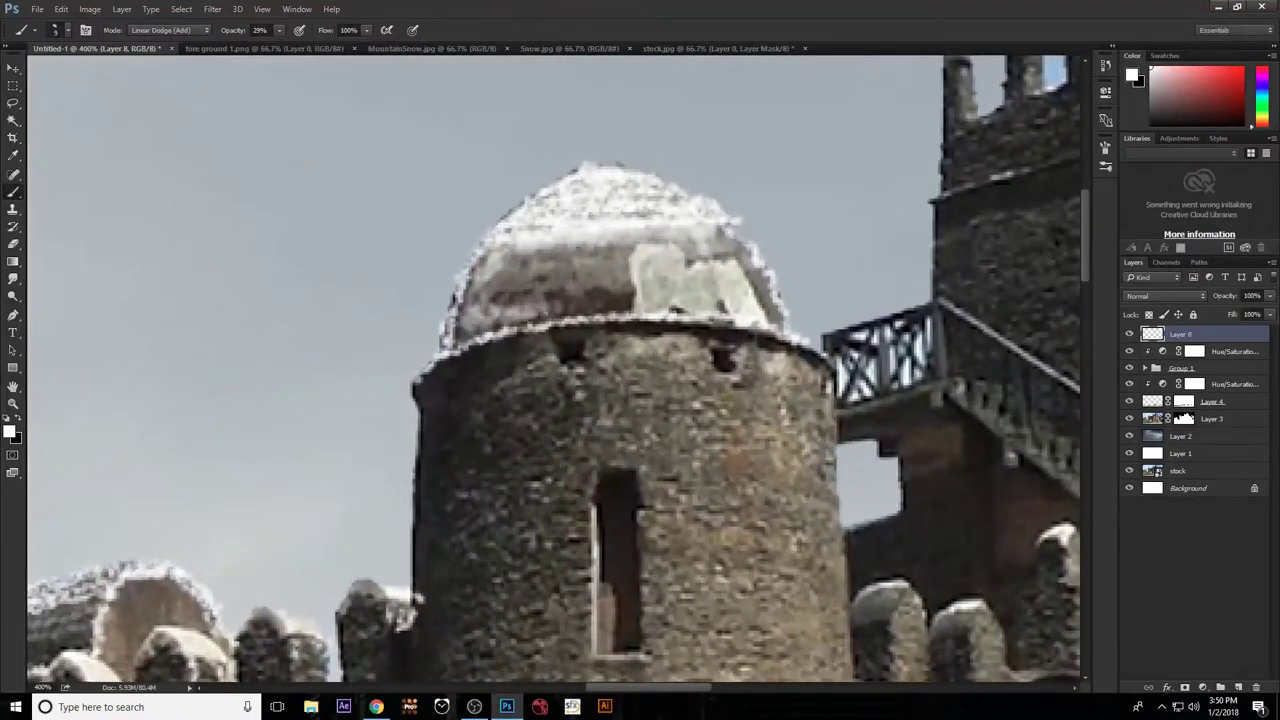
mouse_move(520, 265)
left_mouse_down()
mouse_move(679, 248)
mouse_move(445, 335)
left_mouse_up()
left_click_drag(750, 250, 770, 320)
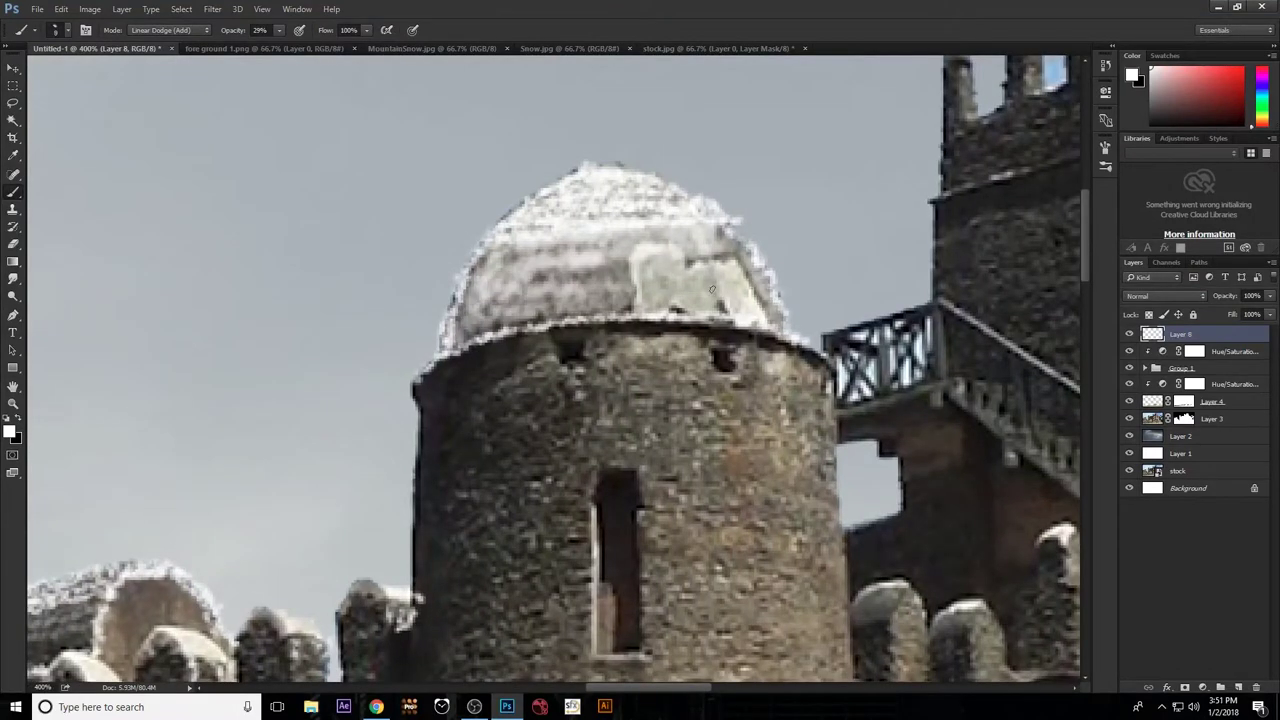
Set brush opacity to 100% and stroke white streaks down the tower's edges.
left_click(279, 30)
left_click_drag(277, 47, 352, 48)
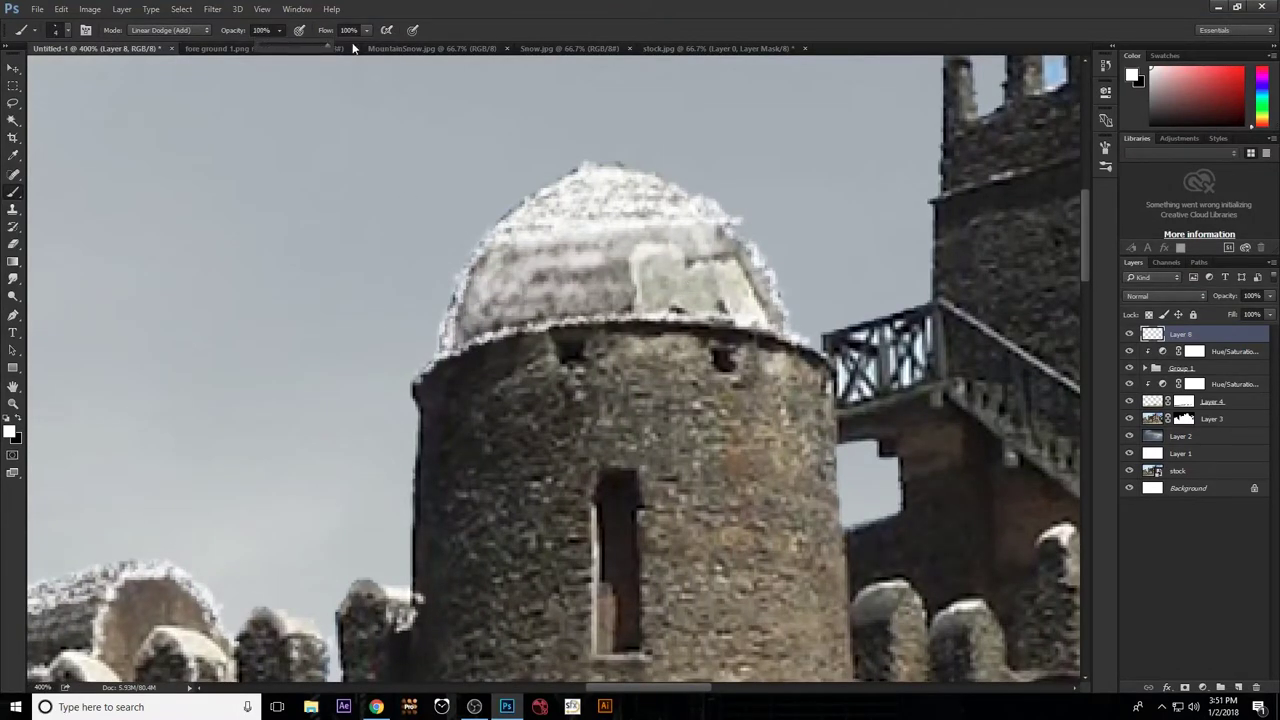
left_click_drag(780, 340, 790, 410)
left_click_drag(456, 350, 452, 414)
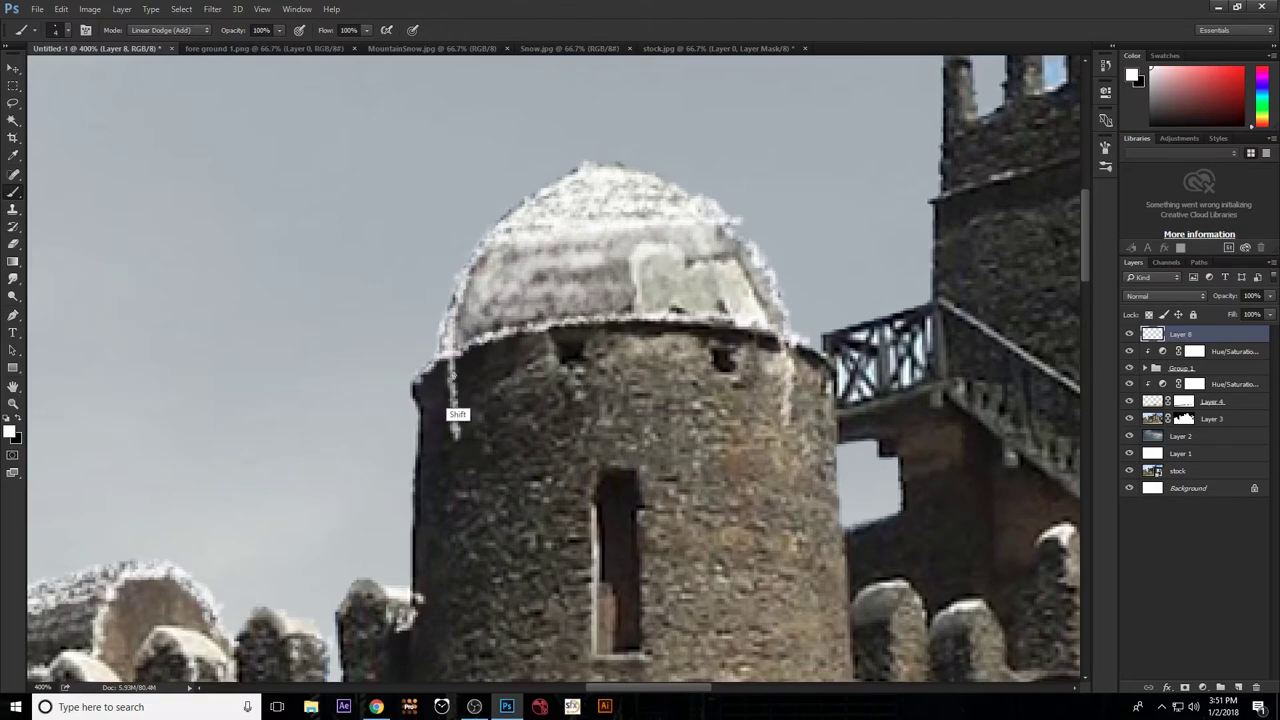
scroll(588, 376, "down", 1)
left_click_drag(634, 272, 640, 388)
Streak snow down the tower's left and right edges and at the dome's base.
left_click_drag(640, 300, 411, 308)
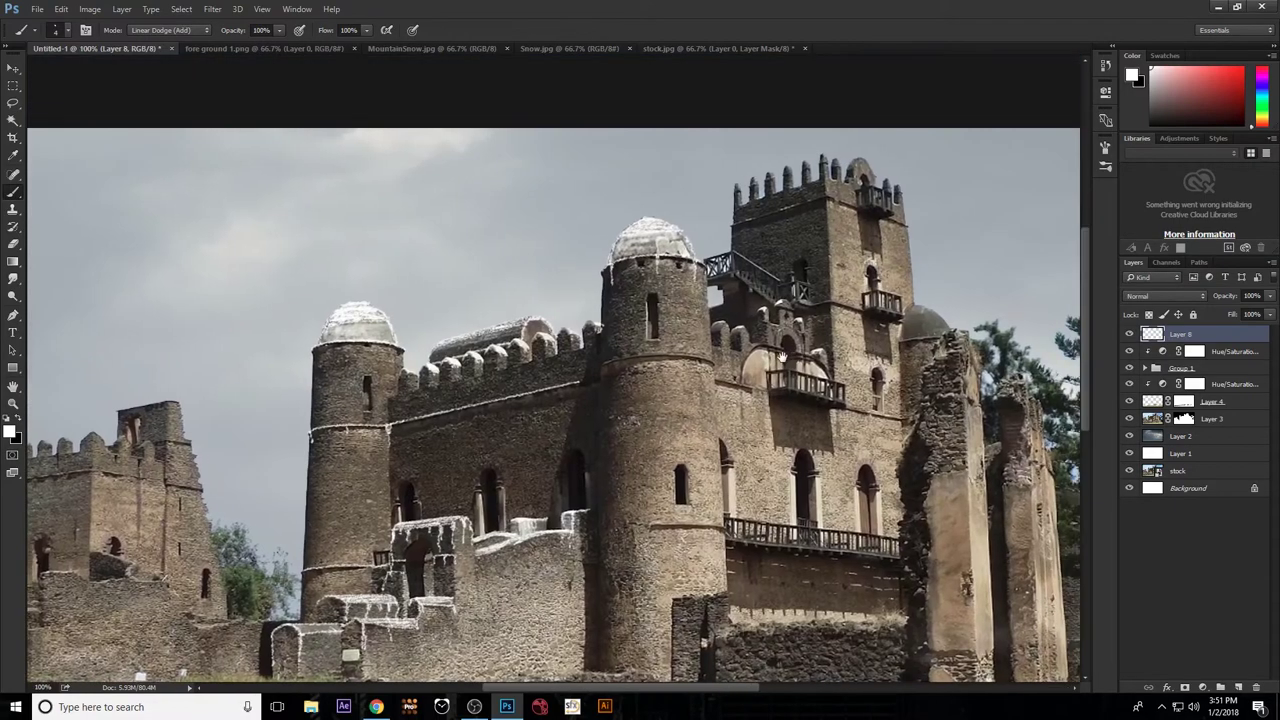
left_click_drag(300, 322, 302, 410)
left_click_drag(640, 322, 644, 390)
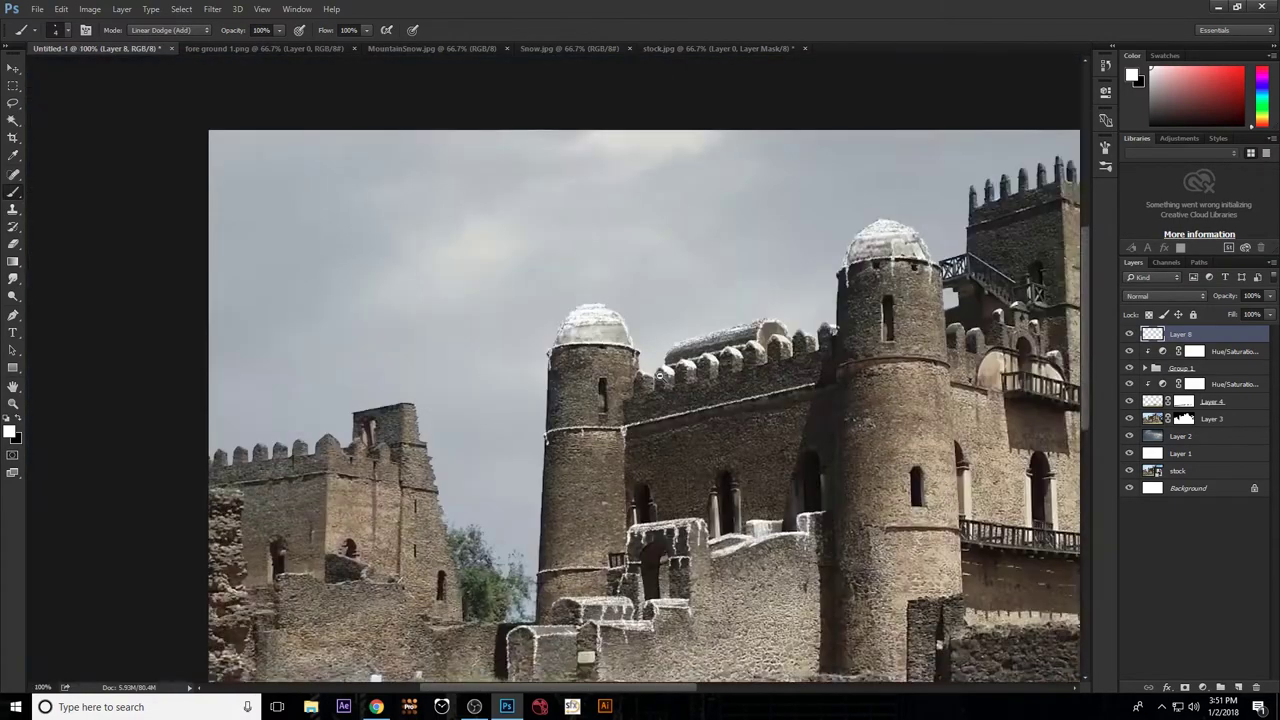
scroll(748, 336, "down", 3)
scroll(780, 338, "up", 3)
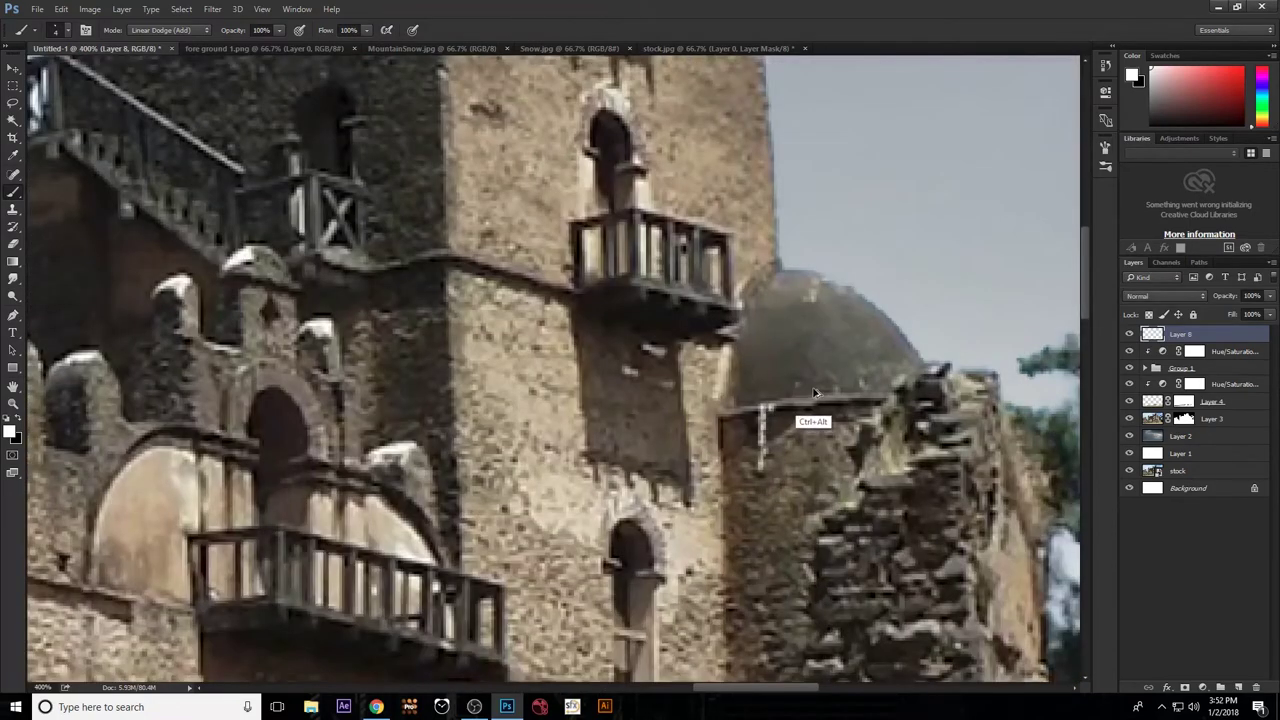
left_click_drag(774, 404, 776, 442)
Outline the dome's top curve and side ledge with snow, adjusting brush opacity to 39% then 100%.
left_click_drag(782, 270, 920, 364)
mouse_move(782, 272)
left_mouse_down()
mouse_move(914, 396)
mouse_move(836, 442)
mouse_move(918, 394)
mouse_move(830, 282)
mouse_move(805, 318)
mouse_move(815, 338)
mouse_move(760, 365)
mouse_move(905, 336)
mouse_move(788, 405)
mouse_move(910, 345)
left_mouse_up()
key("3")
key("9")
key("0")
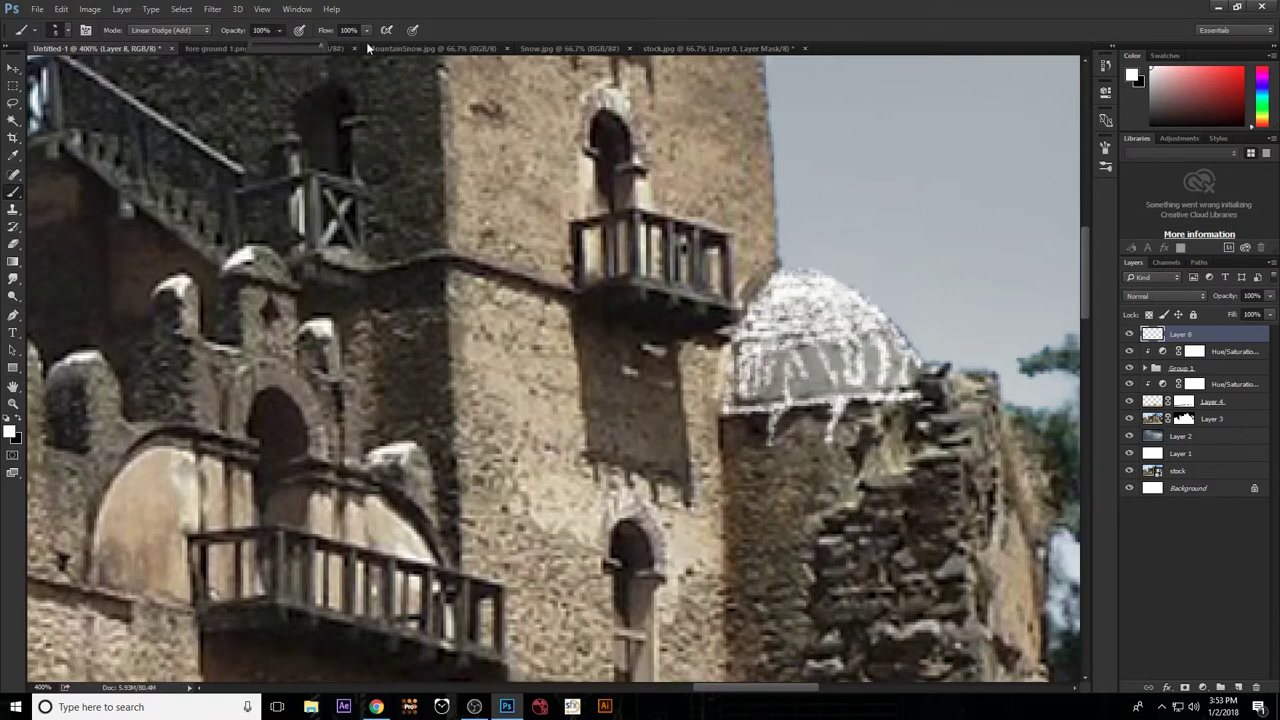
Whiten the balcony's top rail and lay straight snow lines along the ledge to the turret cap.
left_click_drag(571, 220, 712, 232)
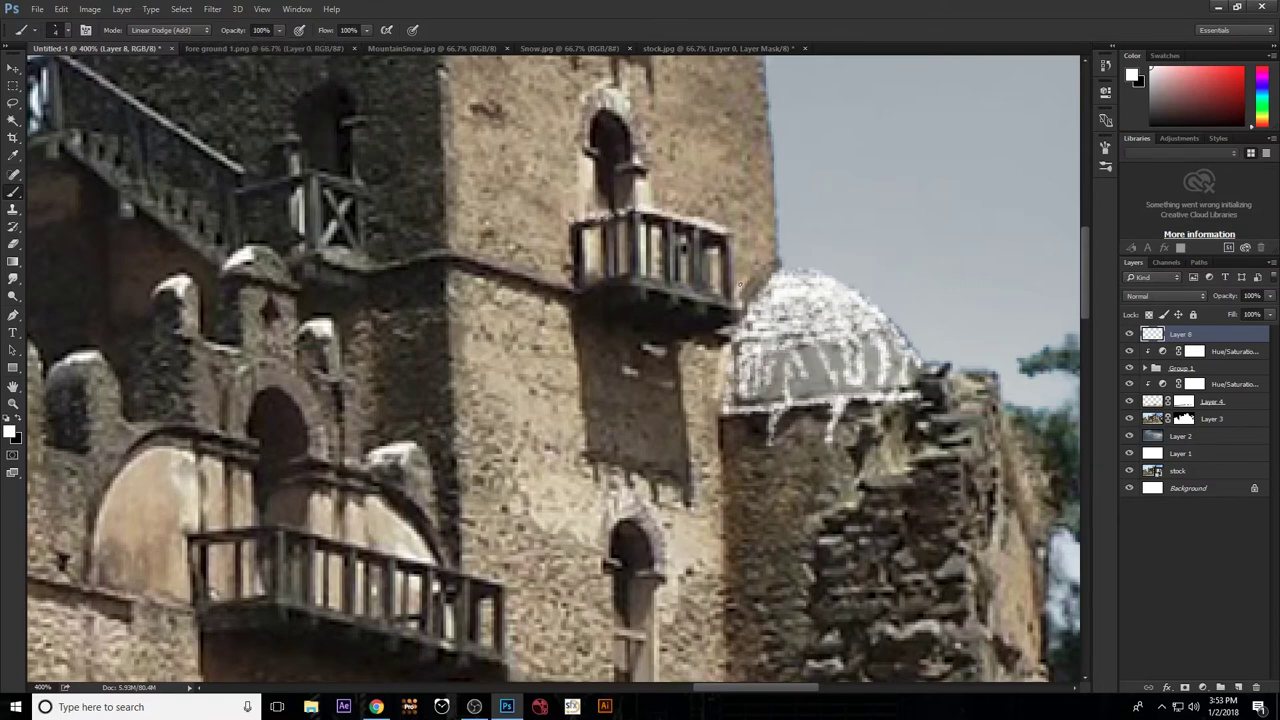
left_click(721, 316, "shift")
left_click(446, 258, "shift")
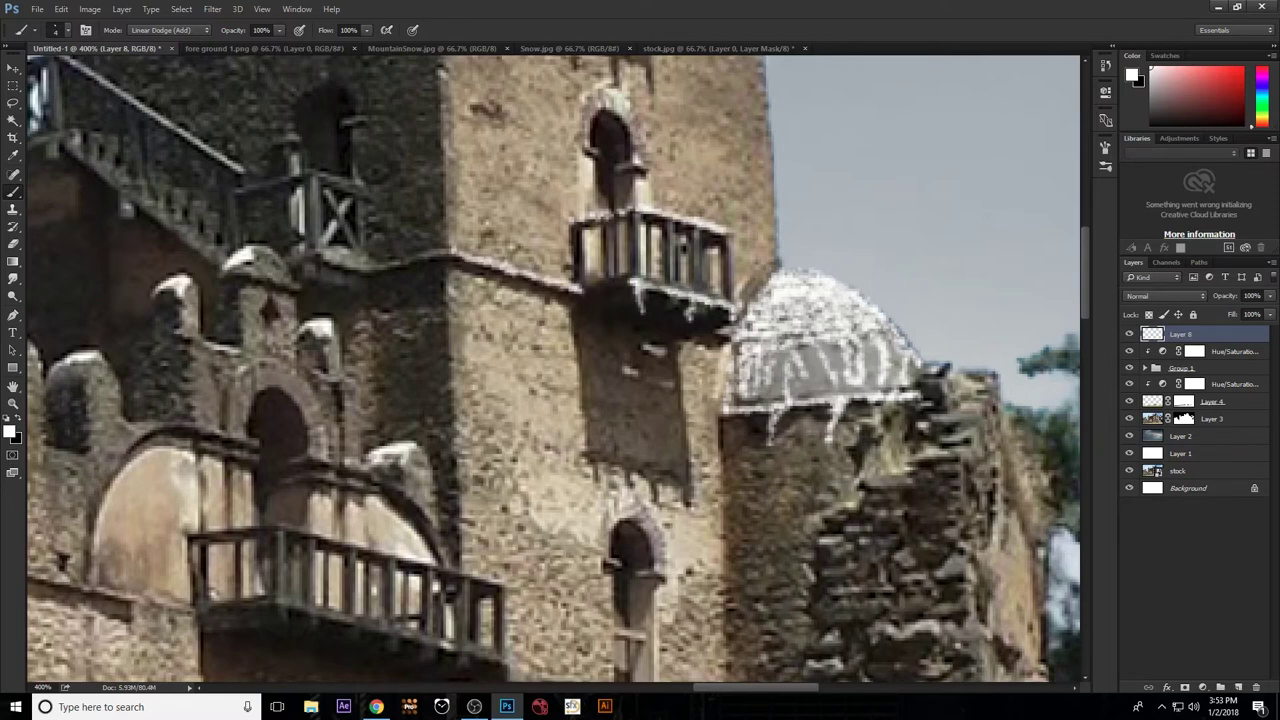
left_click(373, 269, "shift")
left_click(308, 256, "shift")
left_click_drag(247, 254, 290, 268)
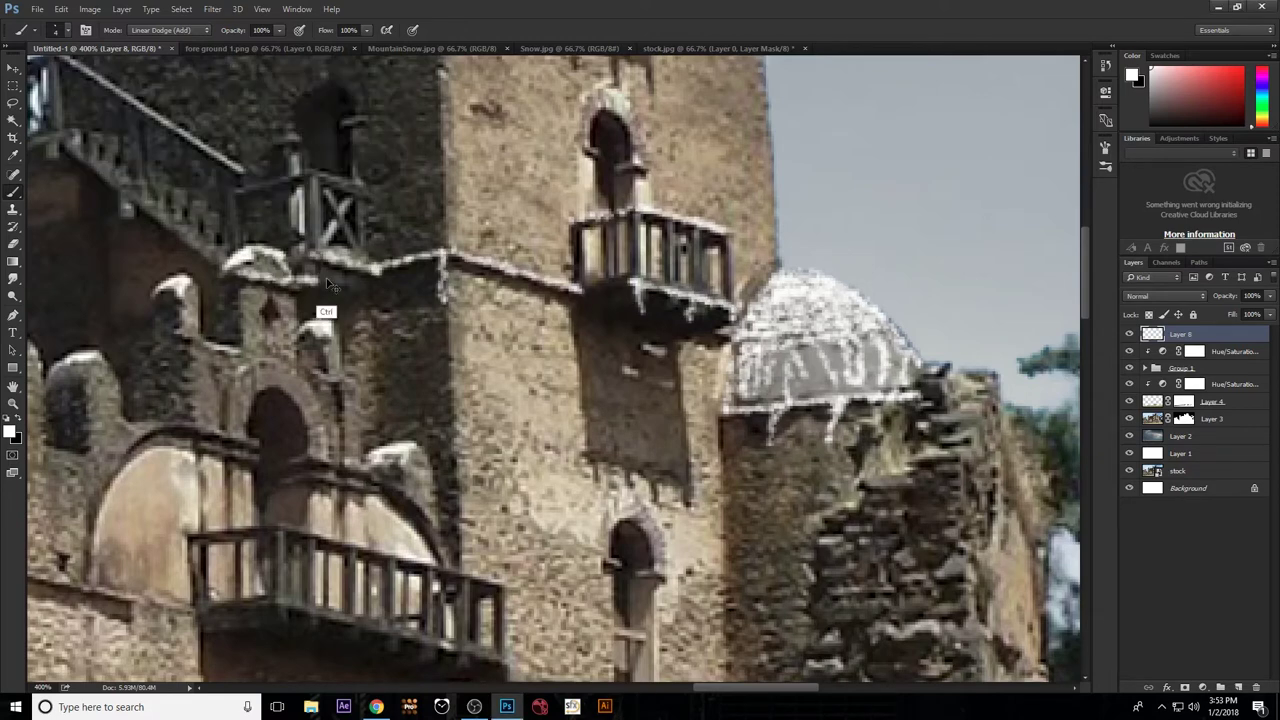
Paint snow on the turret caps, the ledge around the arch and the balcony railing.
left_click_drag(197, 347, 537, 307)
mouse_move(264, 320)
left_mouse_down()
mouse_move(305, 312)
mouse_move(390, 330)
left_mouse_up()
mouse_move(452, 397)
left_mouse_down()
mouse_move(615, 410)
mouse_move(705, 455)
mouse_move(738, 495)
left_mouse_up()
mouse_move(482, 492)
left_mouse_down()
mouse_move(795, 545)
mouse_move(792, 640)
left_mouse_up()
Paint snow along the round tower's ledge and zoom out toward the lower walls.
left_click_drag(420, 460, 790, 480)
mouse_move(192, 492)
left_mouse_down()
mouse_move(336, 460)
mouse_move(590, 456)
mouse_move(652, 490)
left_mouse_up()
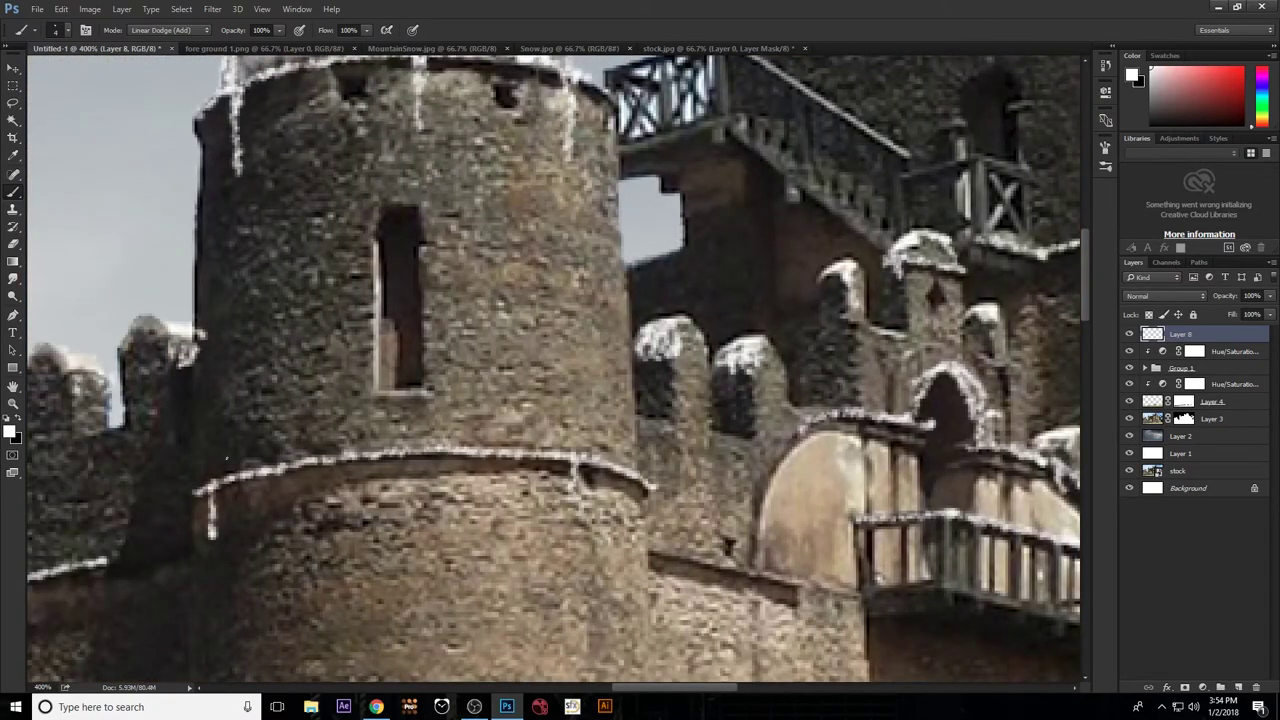
key("ctrl+minus")
key("ctrl+minus")
mouse_move(100, 480)
left_mouse_down()
mouse_move(318, 405)
mouse_move(436, 401)
mouse_move(804, 451)
left_mouse_up()
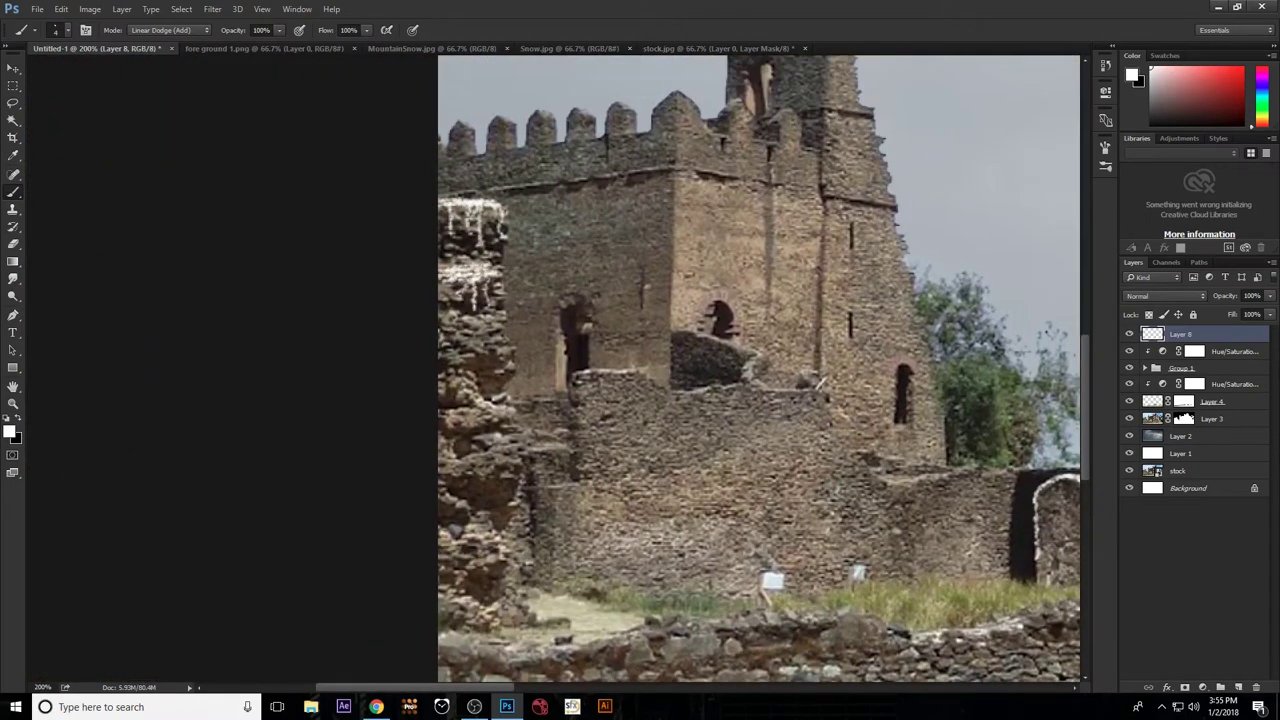
Brighten the left ruined tower's edge and lower stones with snow.
mouse_move(500, 215)
left_mouse_down()
mouse_move(431, 356)
mouse_move(514, 428)
left_mouse_up()
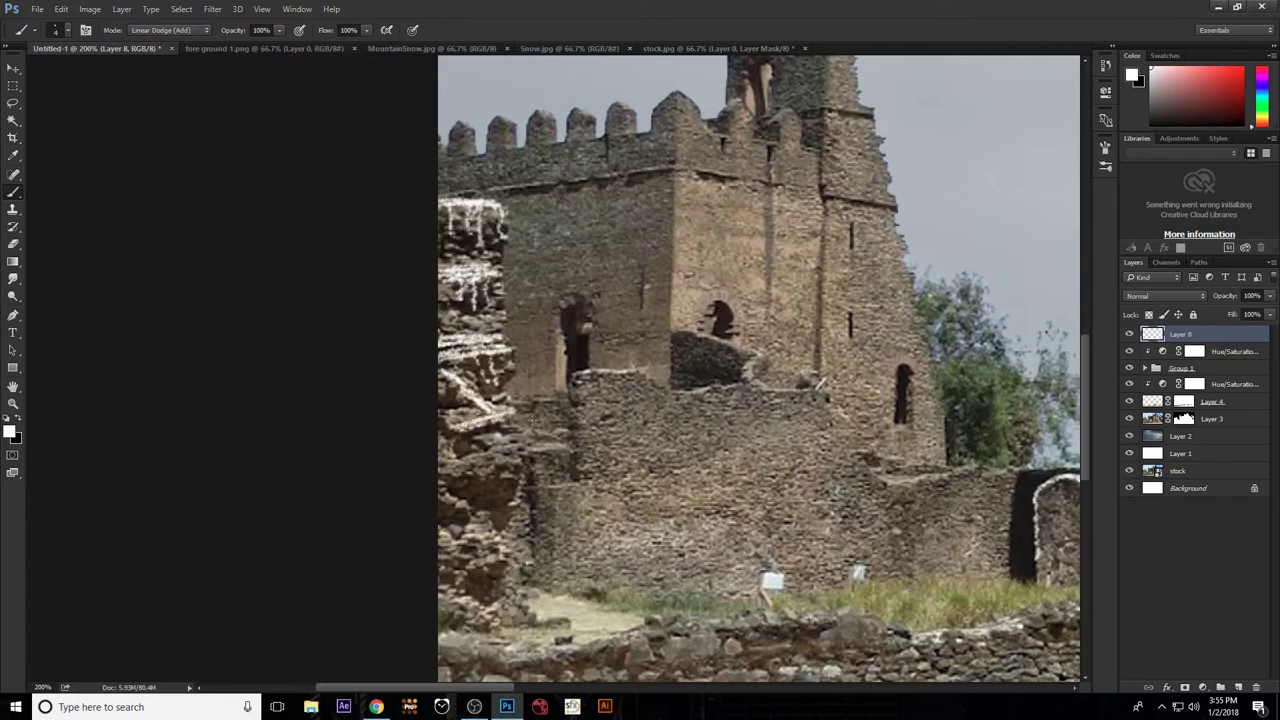
left_click_drag(469, 472, 506, 478)
scroll(470, 535, "down", 3)
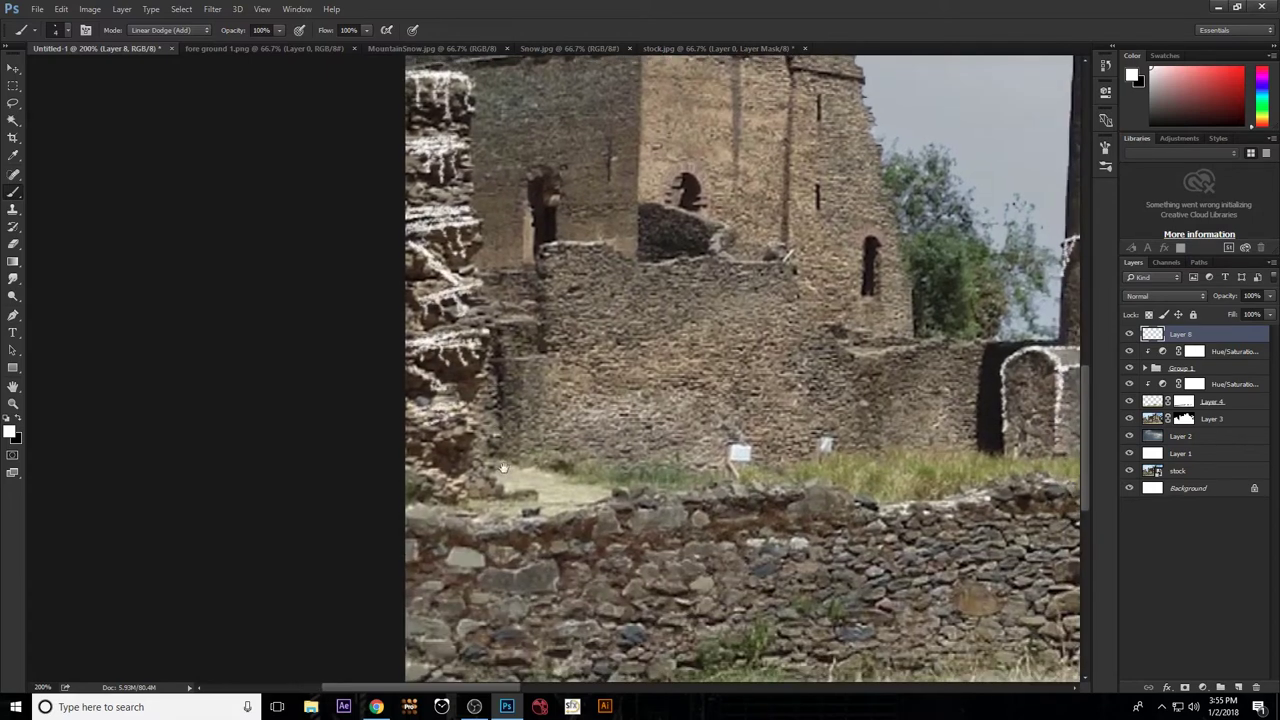
mouse_move(460, 420)
left_mouse_down()
mouse_move(421, 509)
mouse_move(780, 490)
mouse_move(480, 505)
left_mouse_up()
Paint snow along the top of the lower stone wall.
left_click_drag(818, 497, 718, 497)
left_click_drag(640, 510, 918, 500)
left_click_drag(596, 233, 983, 203)
mouse_move(490, 505)
left_mouse_down()
mouse_move(650, 500)
mouse_move(342, 492)
mouse_move(690, 497)
left_mouse_up()
left_click_drag(900, 465, 592, 465)
mouse_move(592, 466)
left_mouse_down()
mouse_move(926, 455)
mouse_move(590, 460)
left_mouse_up()
mouse_move(590, 462)
left_mouse_down()
mouse_move(782, 455)
mouse_move(828, 488)
mouse_move(1038, 450)
left_mouse_up()
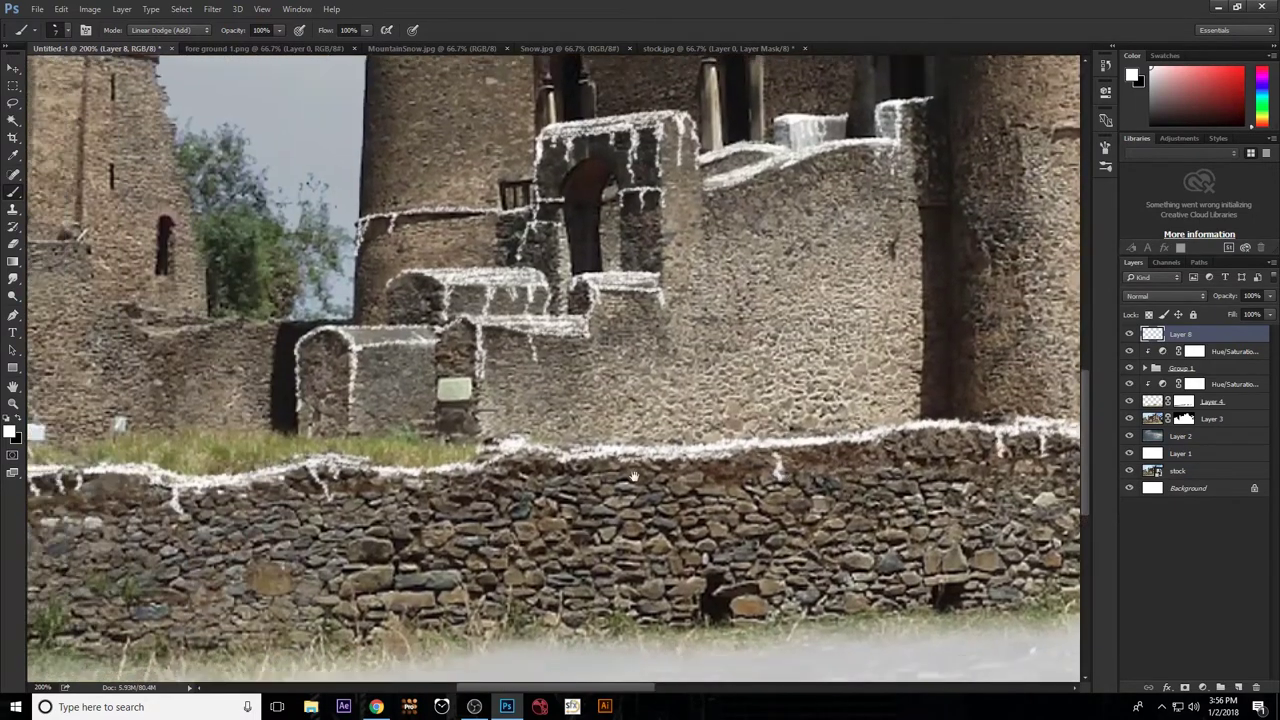
Snow the left column, the inner wall's top and the dome's edge.
left_click_drag(450, 440, 1000, 430)
left_click_drag(340, 385, 285, 312)
left_click_drag(657, 168, 565, 318)
mouse_move(250, 330)
left_mouse_down()
mouse_move(430, 318)
mouse_move(500, 290)
mouse_move(810, 405)
left_mouse_up()
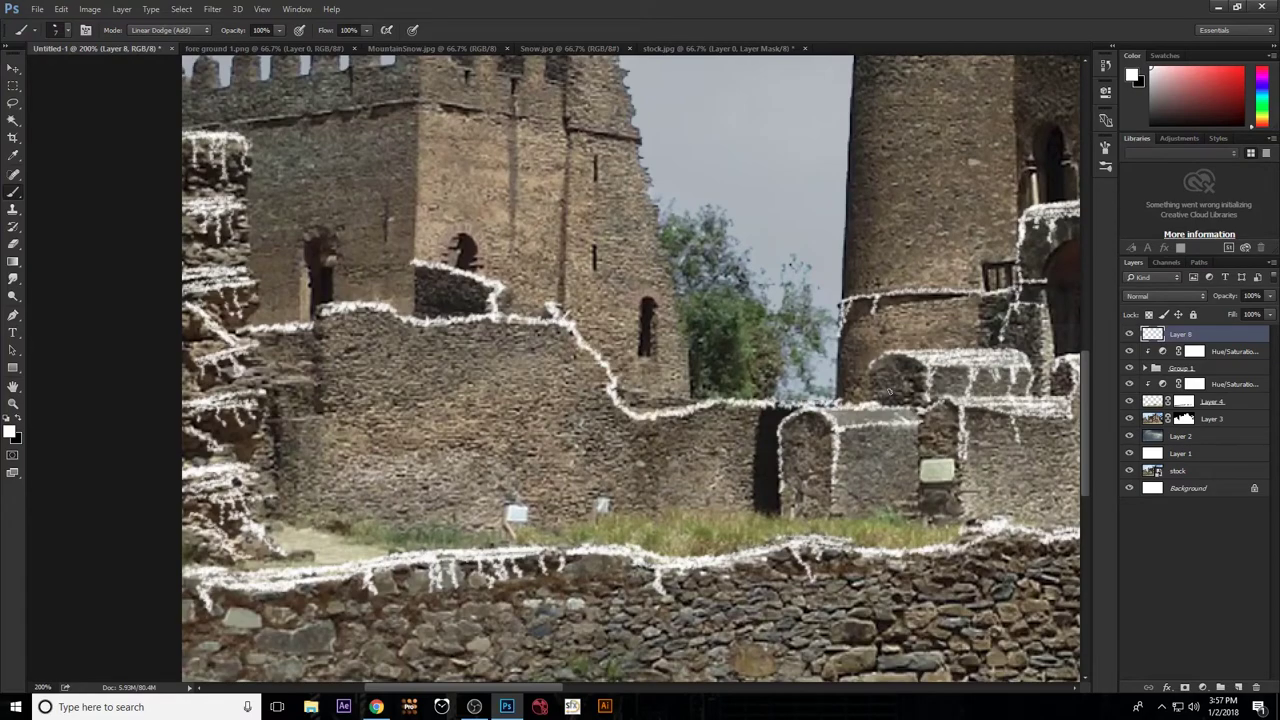
scroll(888, 393, "down", 5)
scroll(775, 335, "up", 6)
left_click_drag(652, 262, 640, 320)
Paint white snow along the wall by the dome and down the ruined towers' edges.
left_click_drag(565, 345, 645, 335)
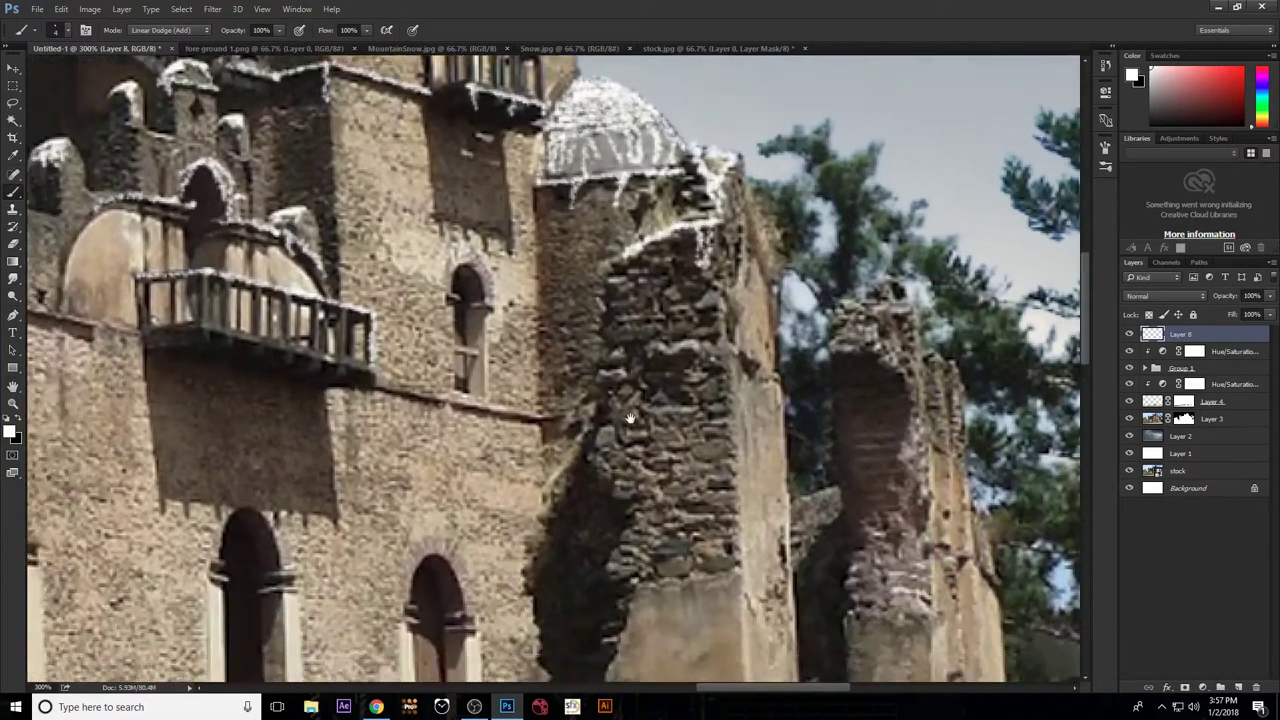
left_click_drag(640, 409, 710, 289)
left_click_drag(618, 266, 606, 440)
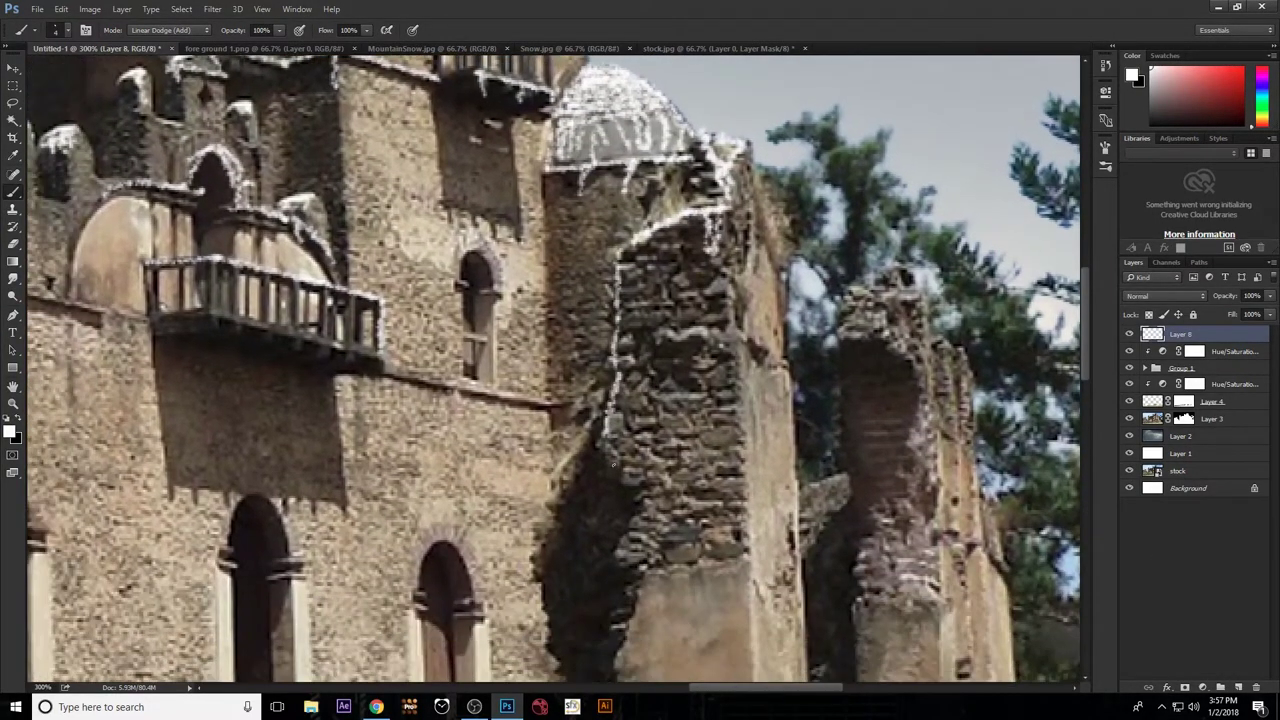
mouse_move(624, 332)
left_mouse_down()
mouse_move(742, 331)
mouse_move(691, 390)
left_mouse_up()
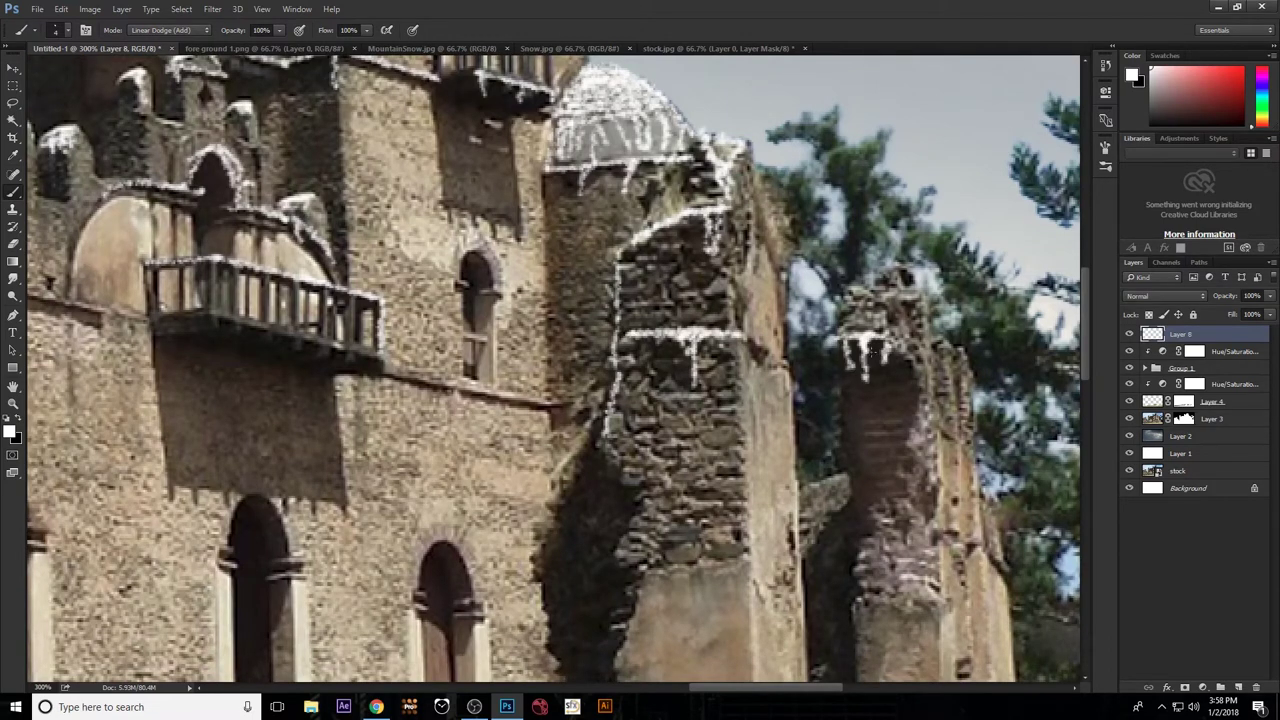
mouse_move(855, 330)
left_mouse_down()
mouse_move(912, 275)
mouse_move(965, 362)
mouse_move(840, 248)
mouse_move(845, 318)
left_mouse_up()
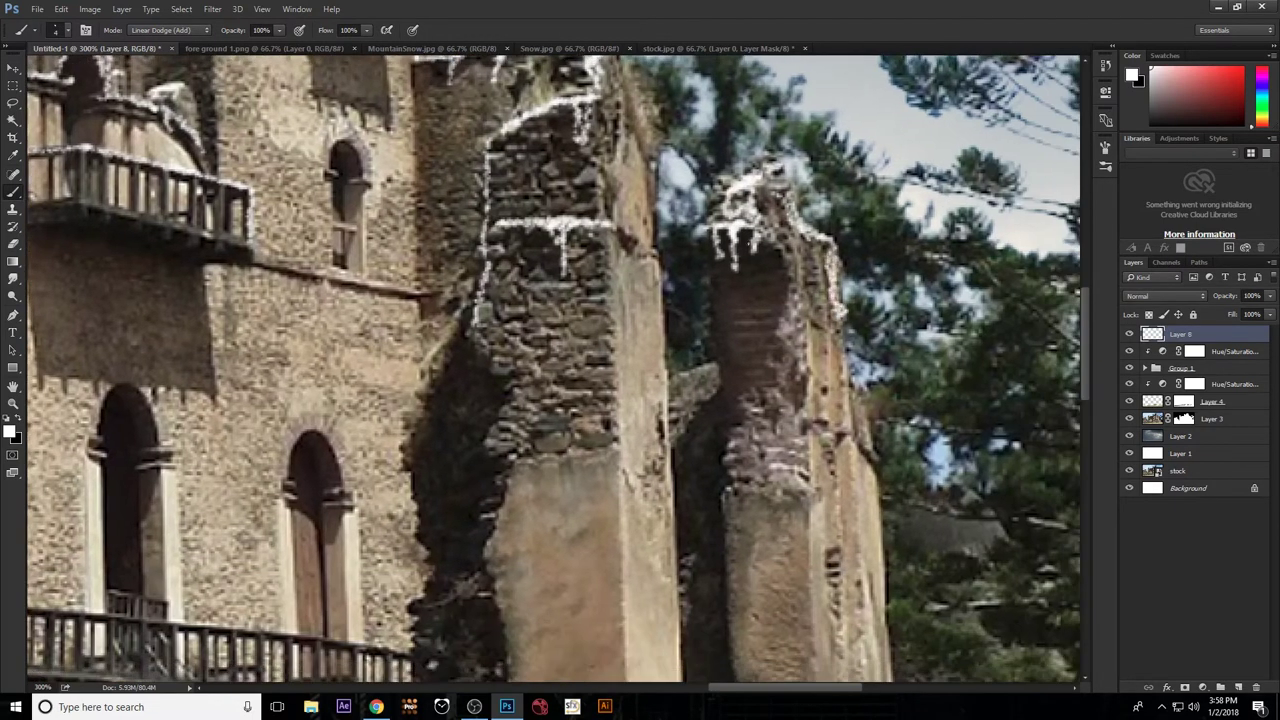
mouse_move(770, 232)
left_mouse_down()
mouse_move(805, 345)
mouse_move(725, 495)
left_mouse_up()
left_click_drag(810, 410, 745, 490)
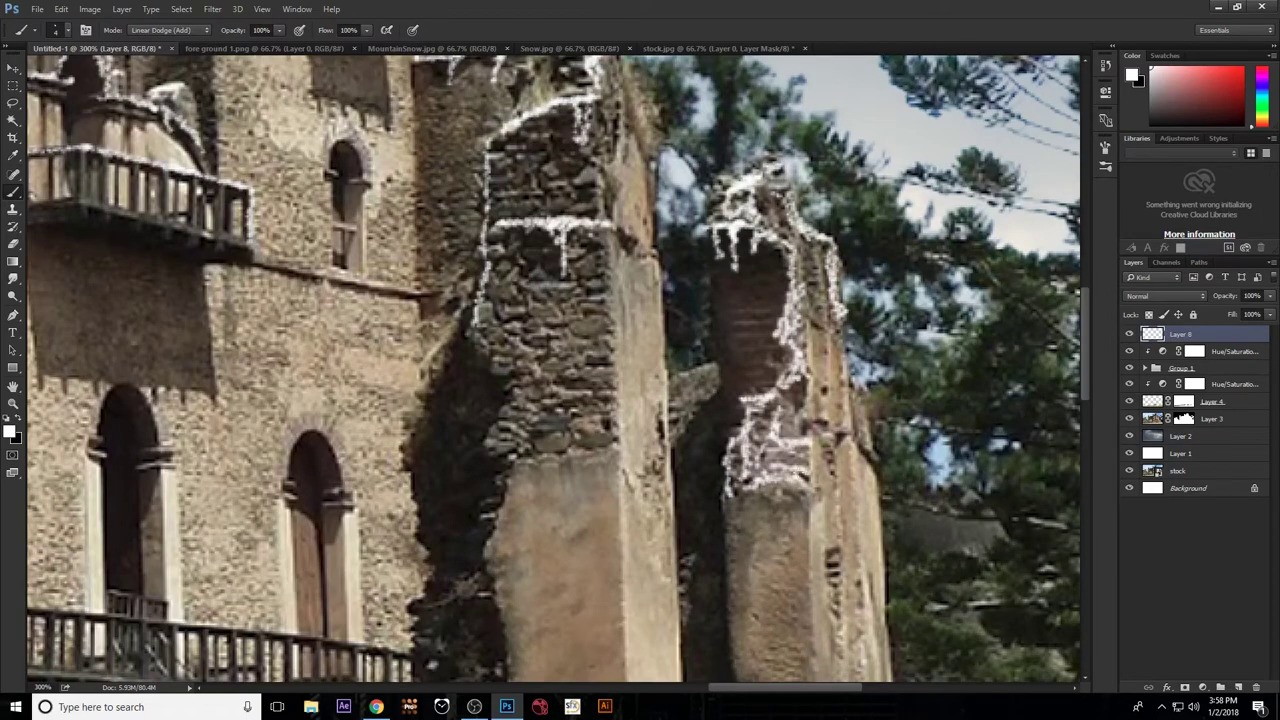
Add a horizontal snow line across the back tower and frost its corner.
key("ctrl+minus")
scroll(800, 400, "down", 10)
left_click_drag(735, 395, 865, 393)
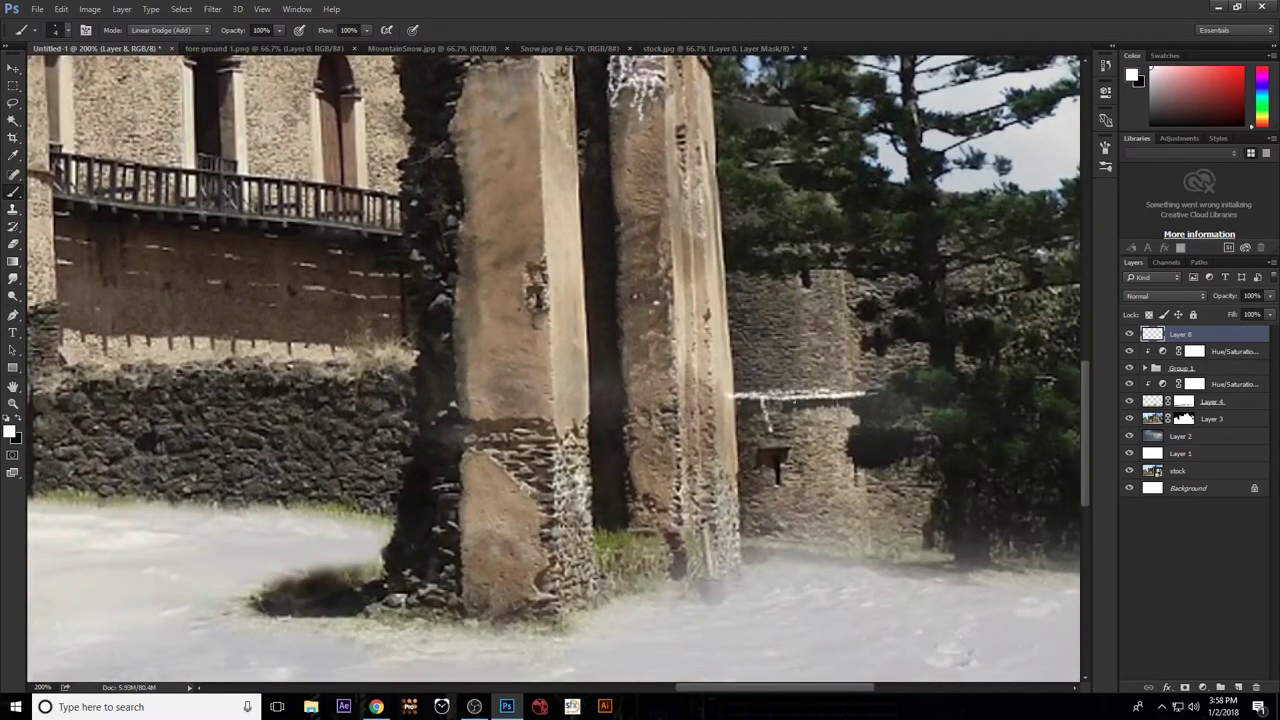
scroll(550, 370, "up", 3)
scroll(550, 370, "up", 3)
left_click_drag(323, 224, 612, 257)
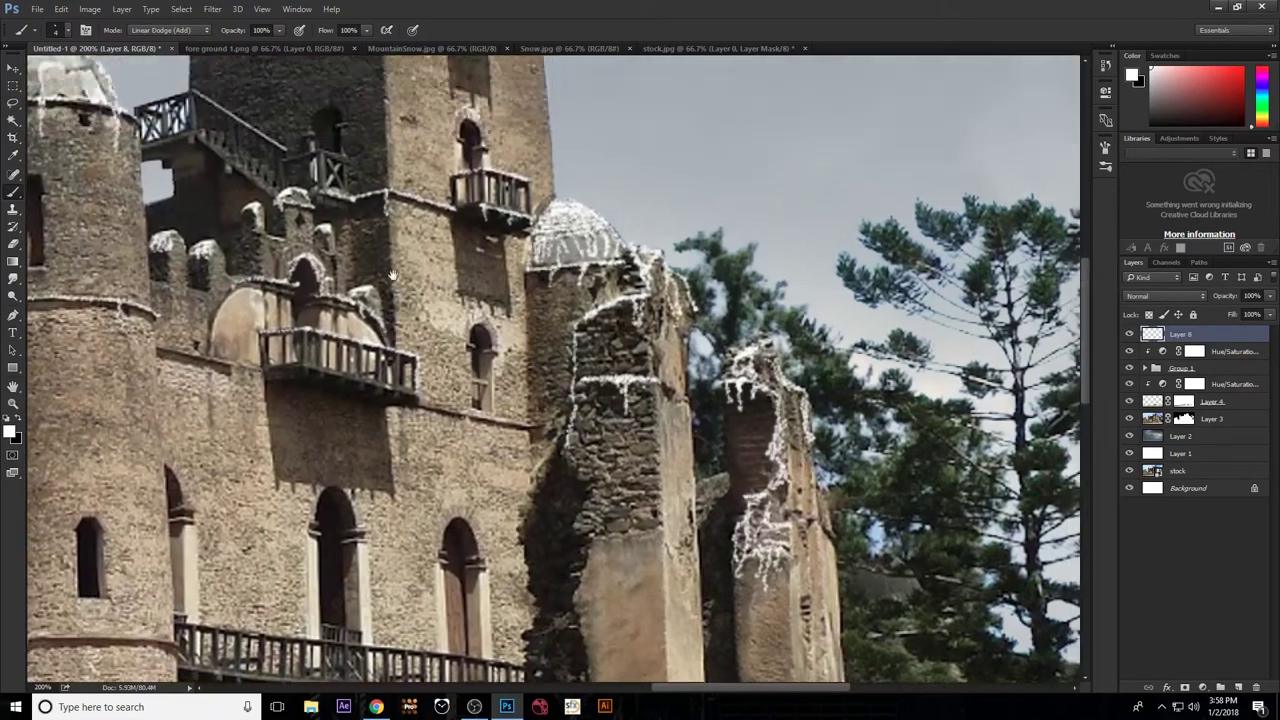
left_click_drag(758, 250, 774, 232)
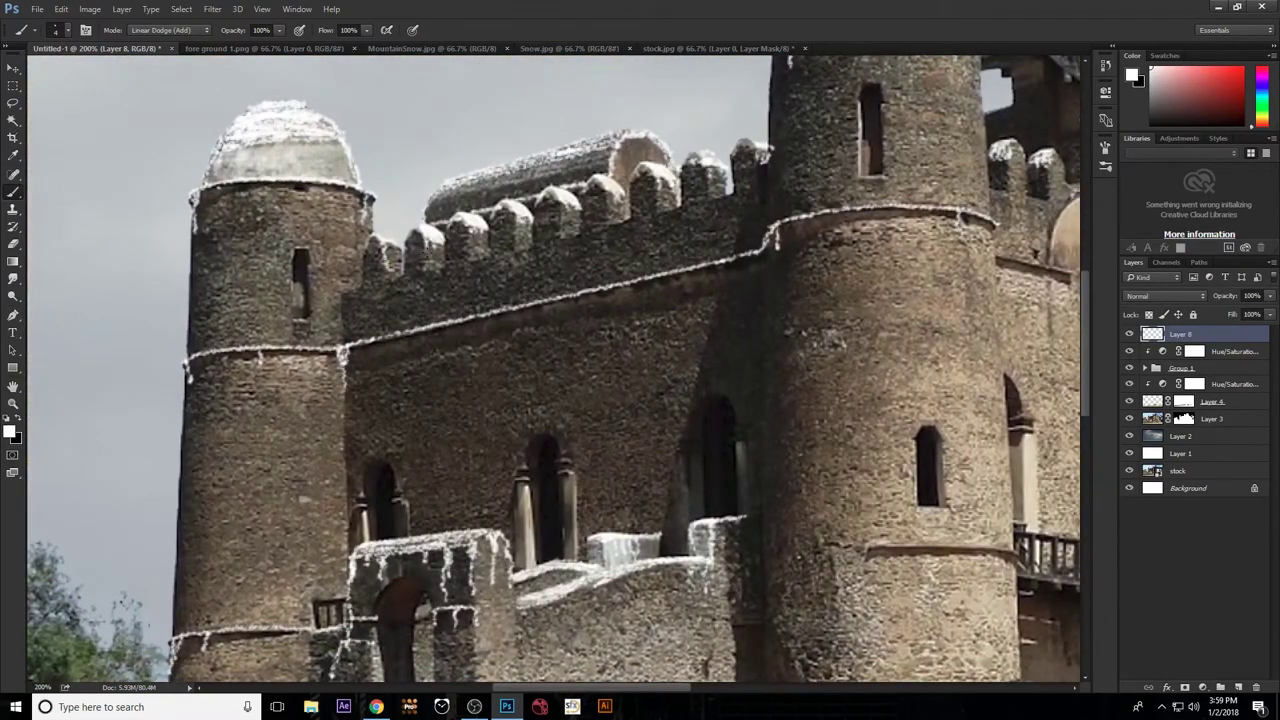
Draw straight snow lines along the square tower's roof edge, ledge and top, and cap a merlon.
left_click_drag(320, 298, 395, 60)
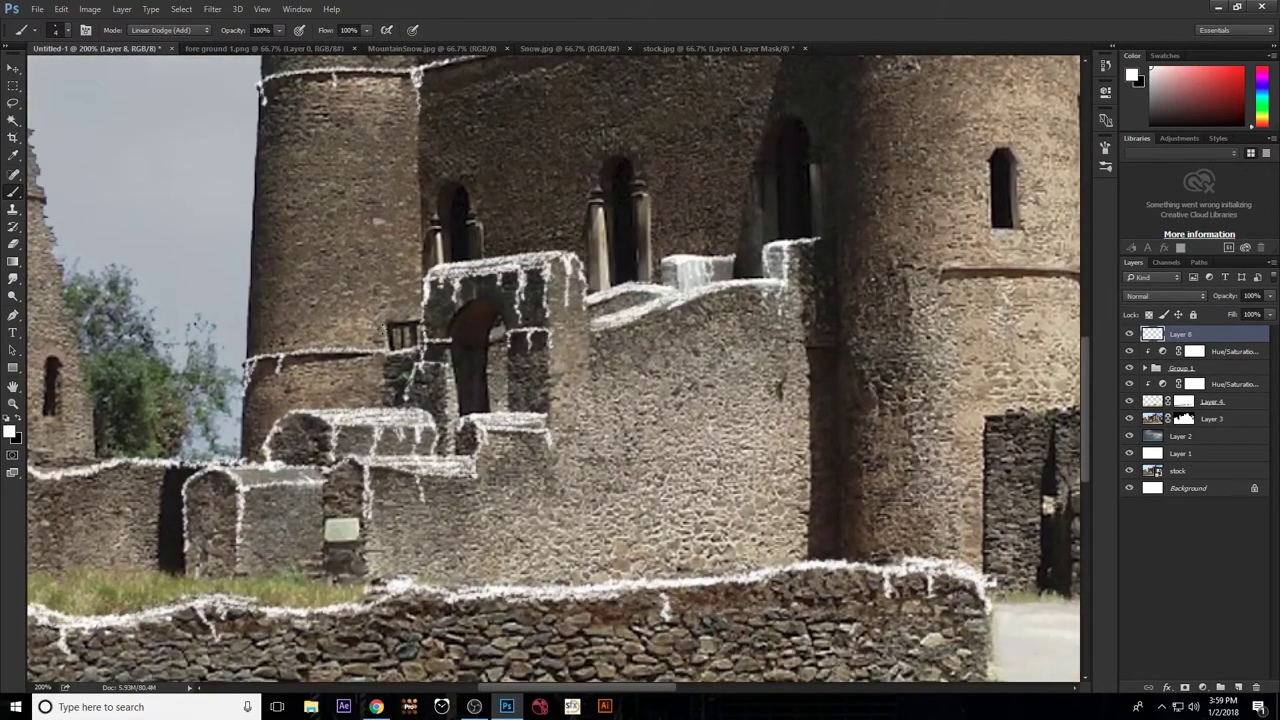
left_click_drag(336, 405, 642, 272)
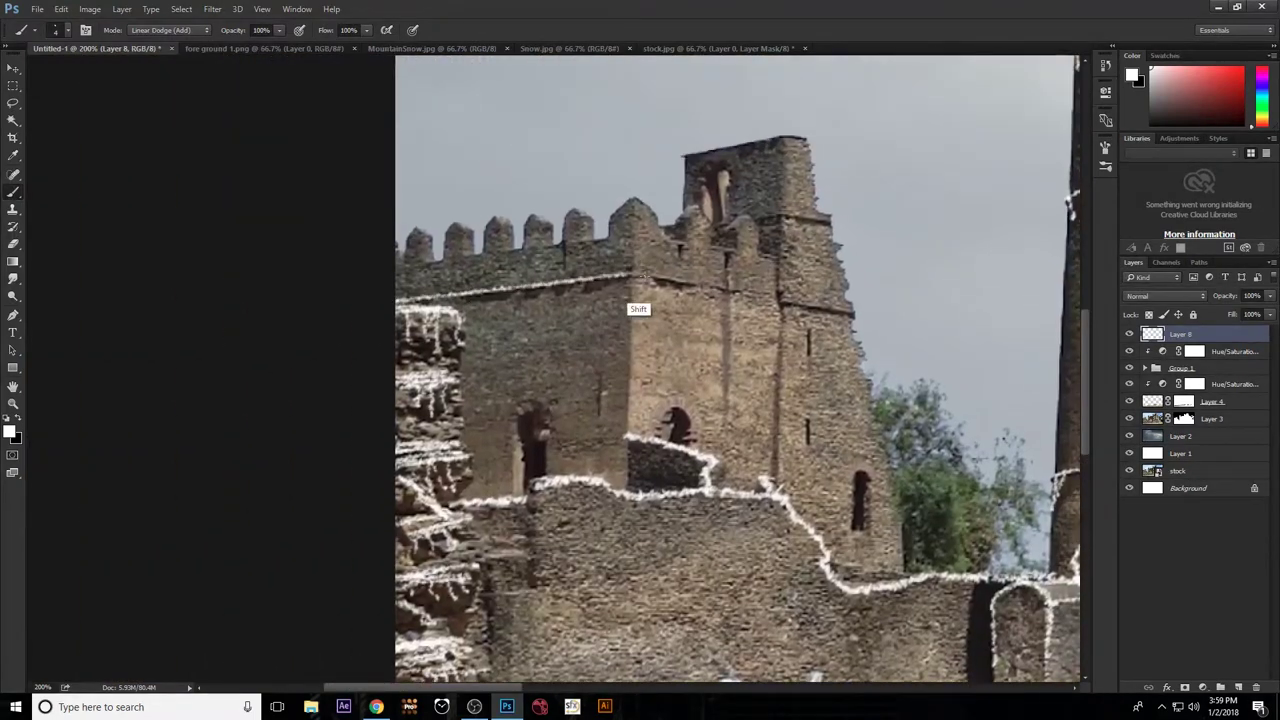
left_click(776, 293, "shift")
left_click(783, 216, "shift")
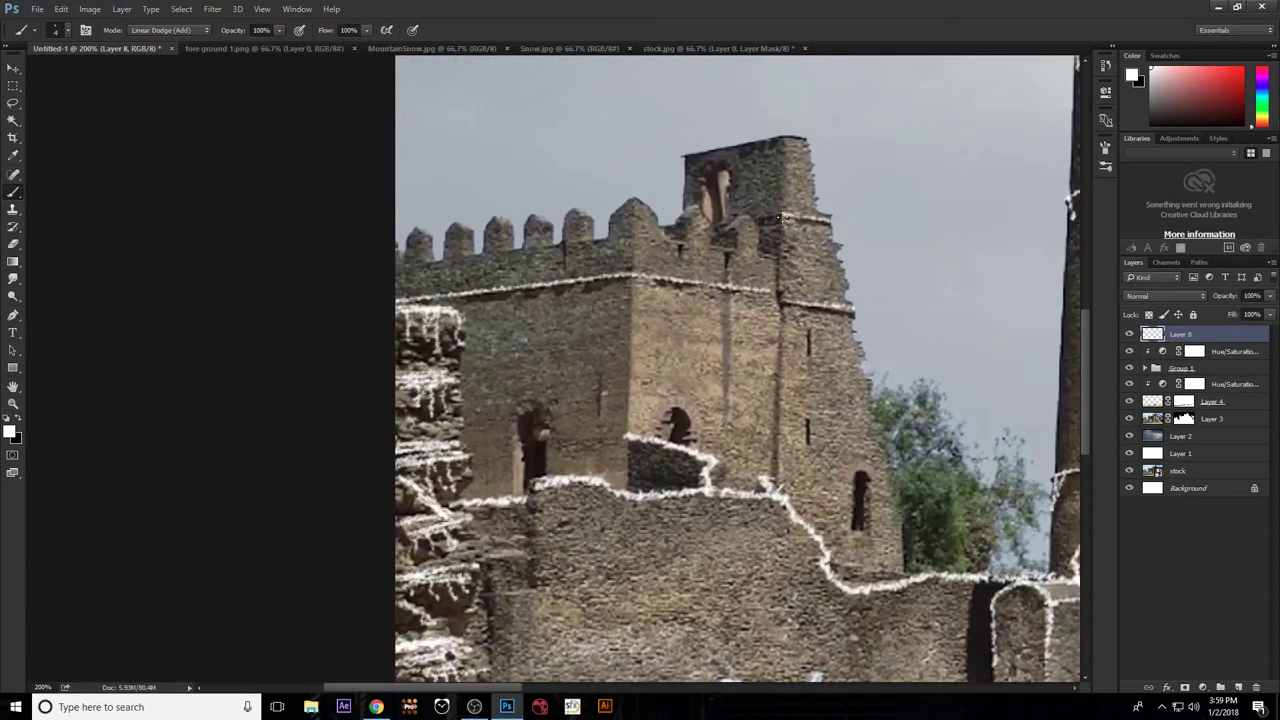
left_click(686, 155, "shift")
left_click_drag(612, 213, 652, 210)
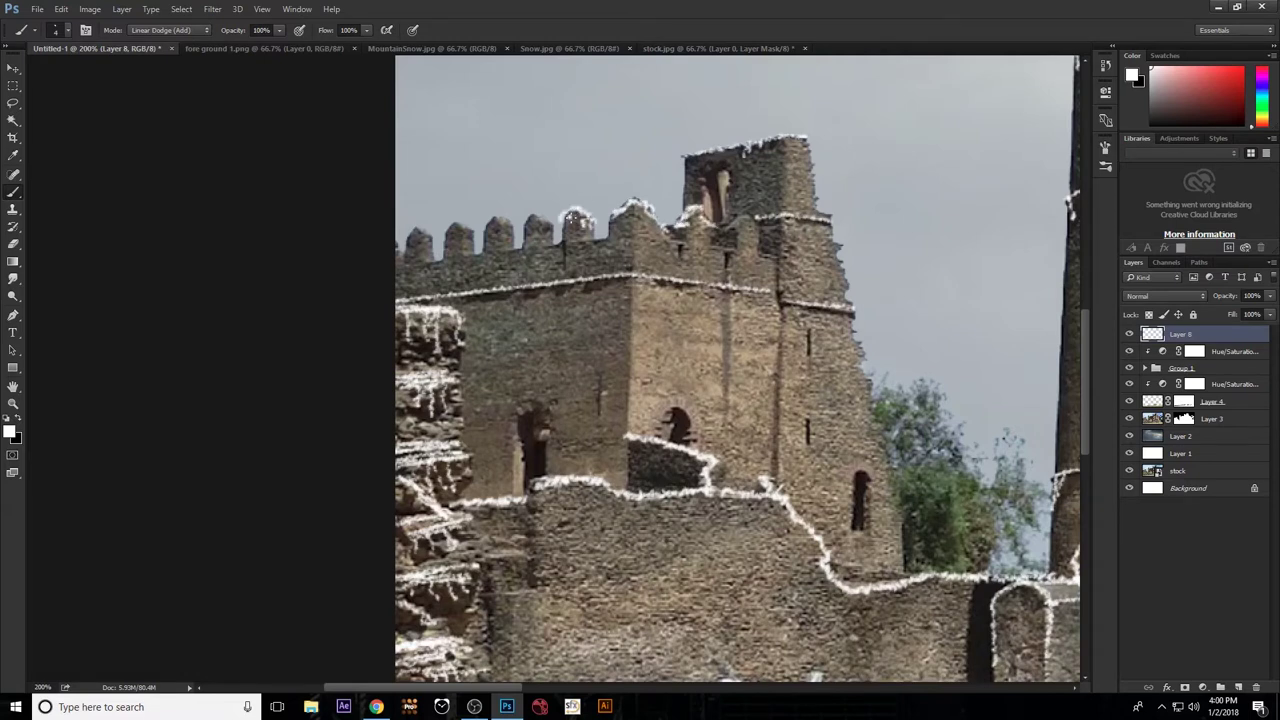
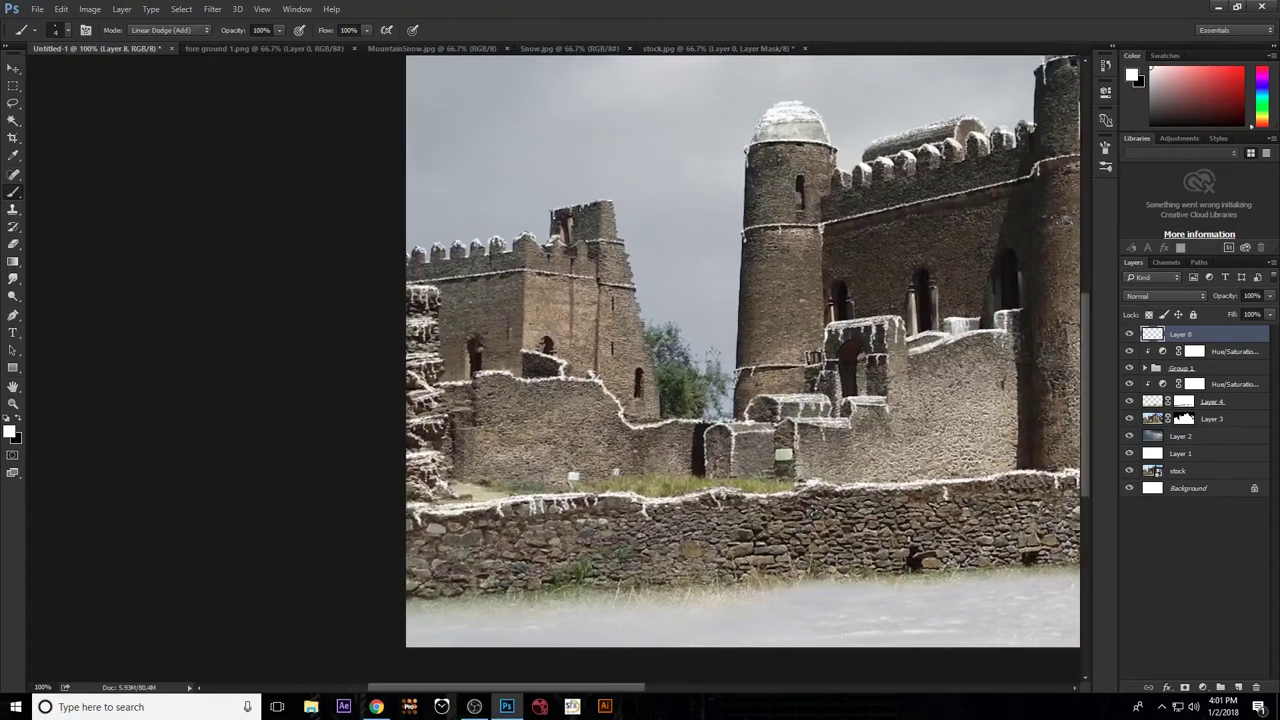
At 47% brush opacity, brighten the grass strip along the lower wall.
left_click_drag(820, 258, 614, 430)
key("4")
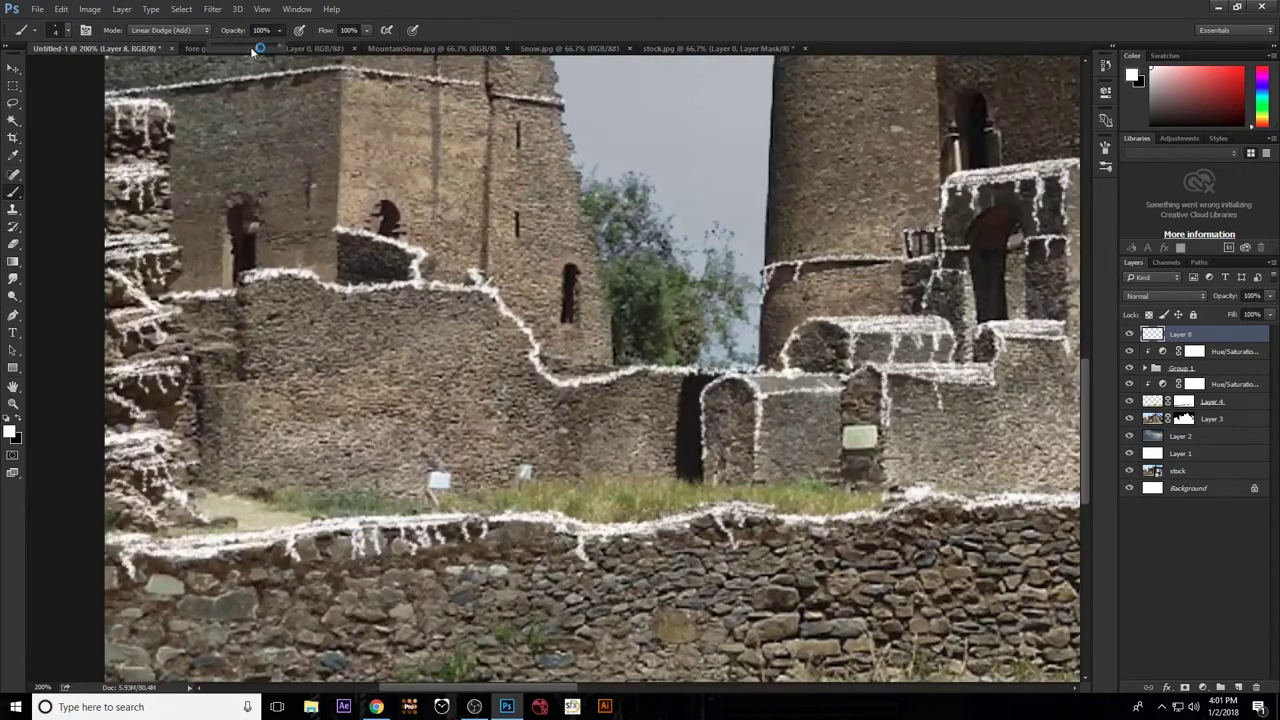
key("7")
mouse_move(500, 488)
left_mouse_down()
mouse_move(830, 495)
mouse_move(590, 505)
mouse_move(250, 490)
left_mouse_up()
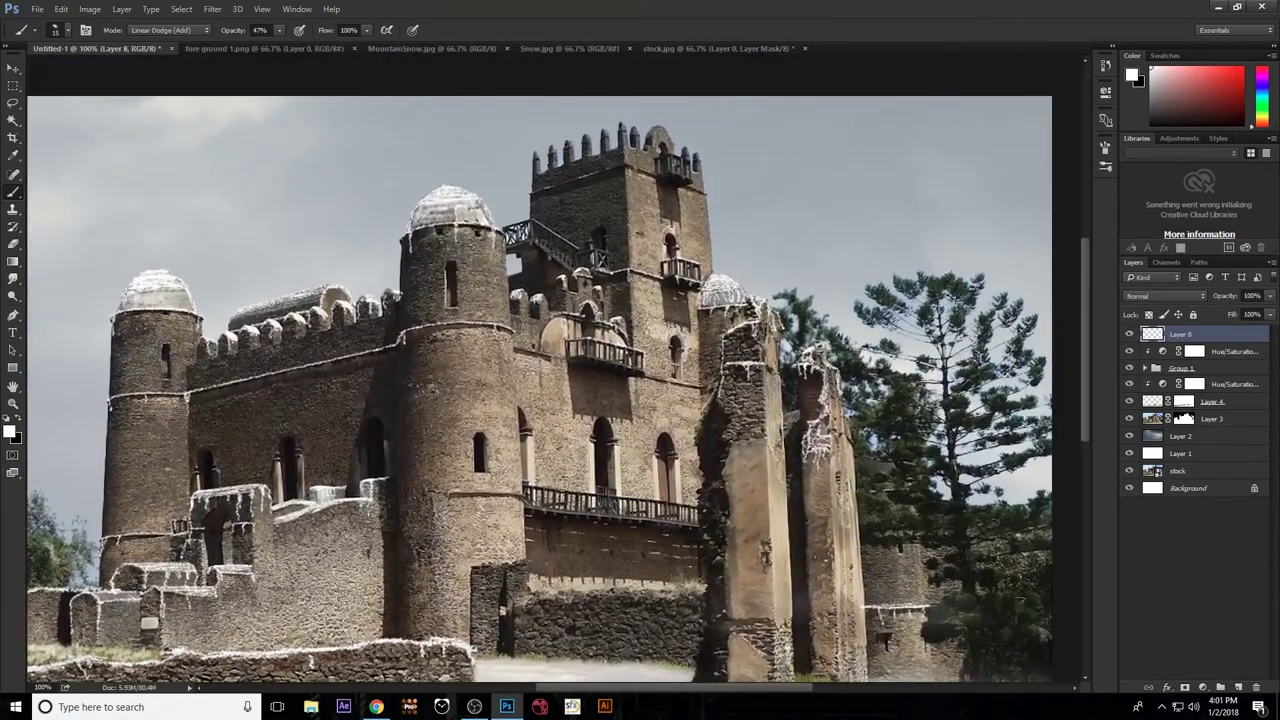
With a size 9 brush at 100%, paint snow along the middle wall top and under the balcony.
left_click_drag(697, 285, 640, 420)
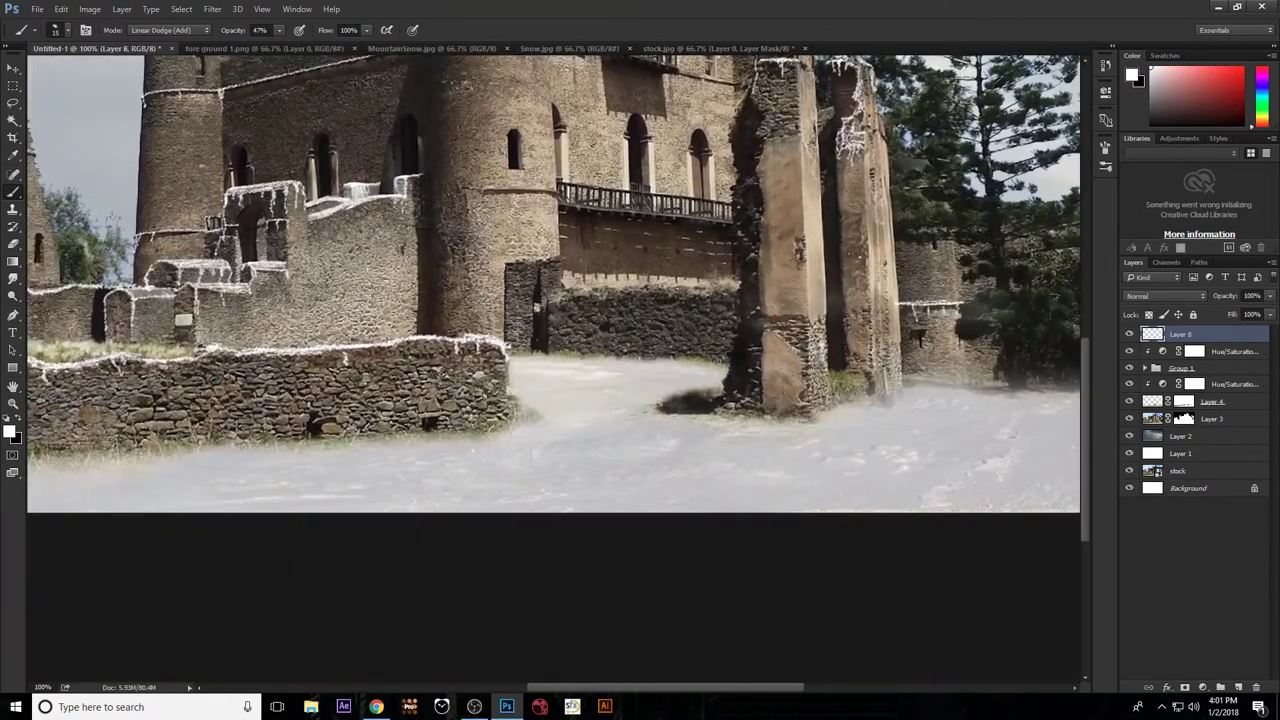
key("0")
key("bracketleft")
key("bracketleft")
left_click_drag(562, 291, 746, 288)
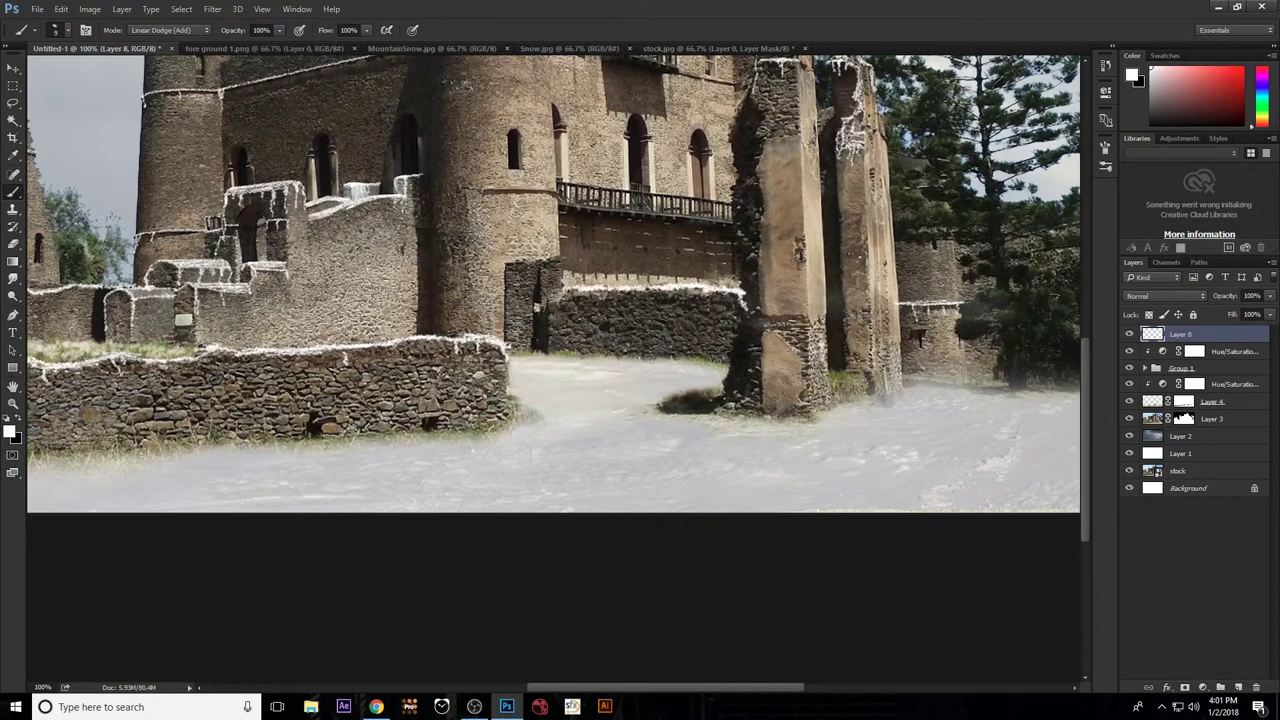
left_click_drag(580, 292, 546, 294)
scroll(663, 242, "up", 1)
left_click(734, 246, "shift")
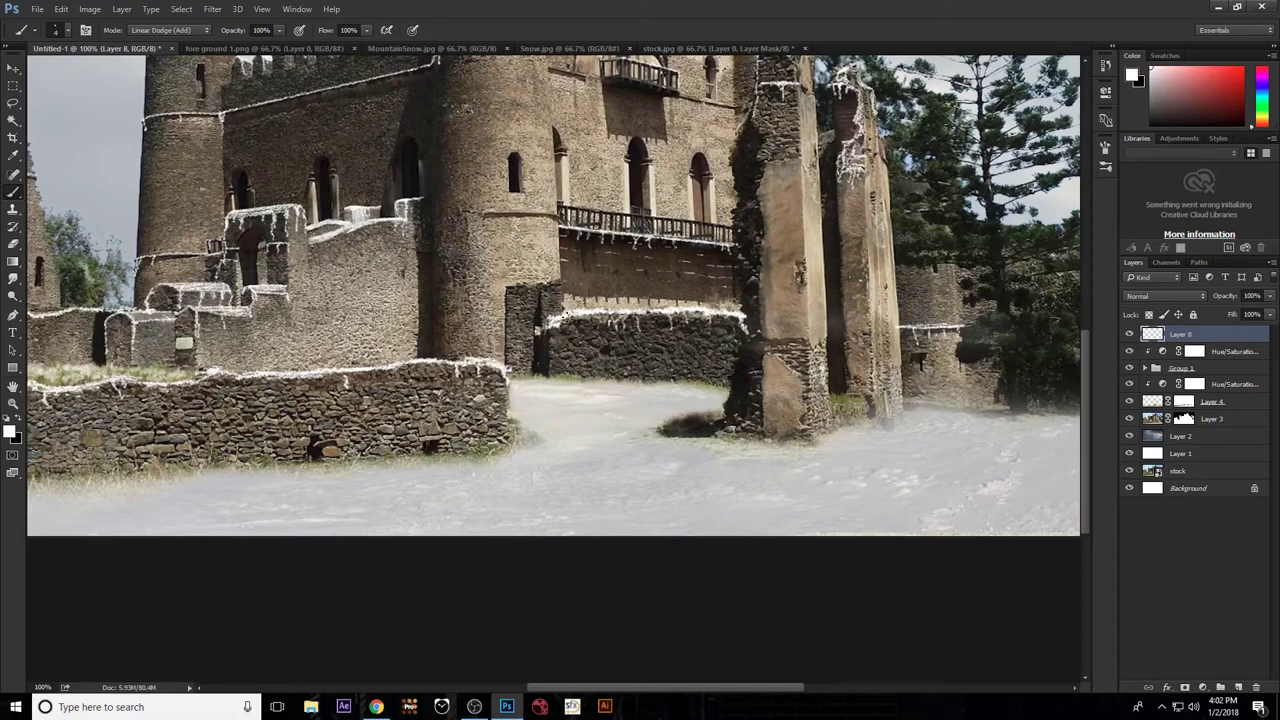
Paint snow along the balcony railing top and outline the tower dome.
scroll(523, 158, "left", 5)
scroll(523, 158, "up", 3)
scroll(523, 158, "up", 5)
scroll(523, 158, "up", 4)
scroll(523, 158, "up", 2)
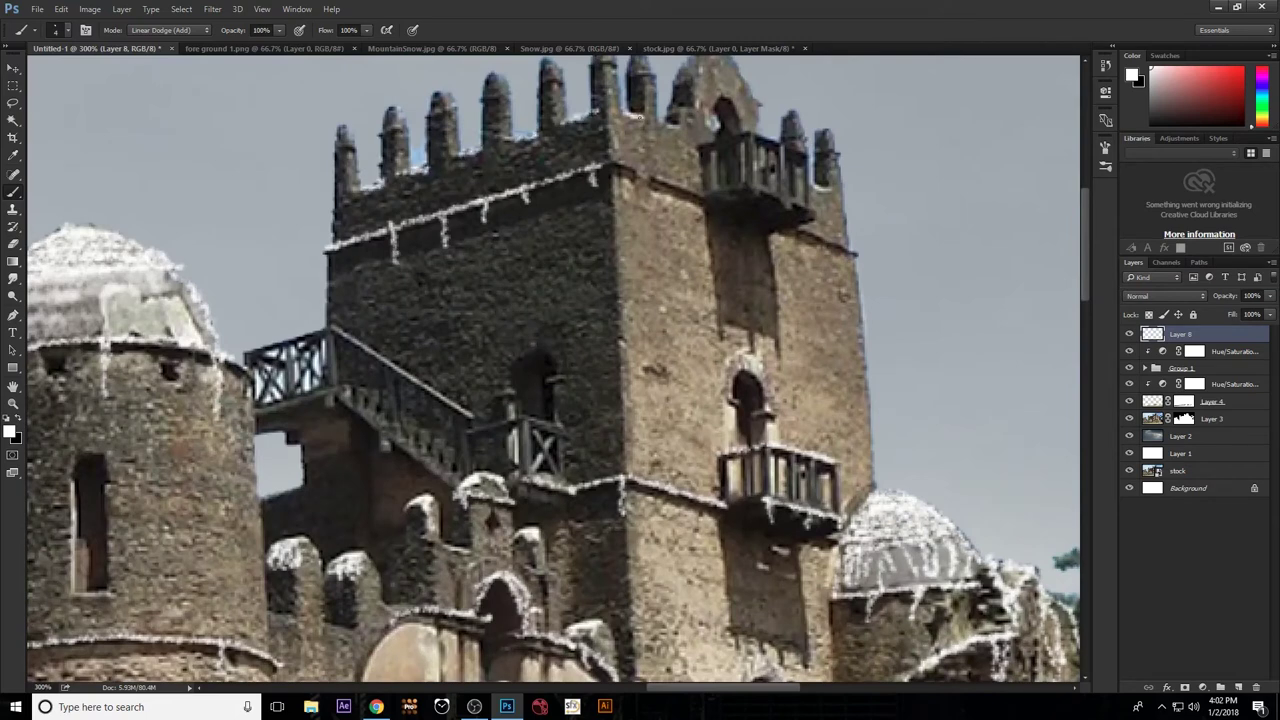
scroll(730, 126, "right", 2)
scroll(730, 126, "up", 1)
left_click_drag(594, 172, 706, 178)
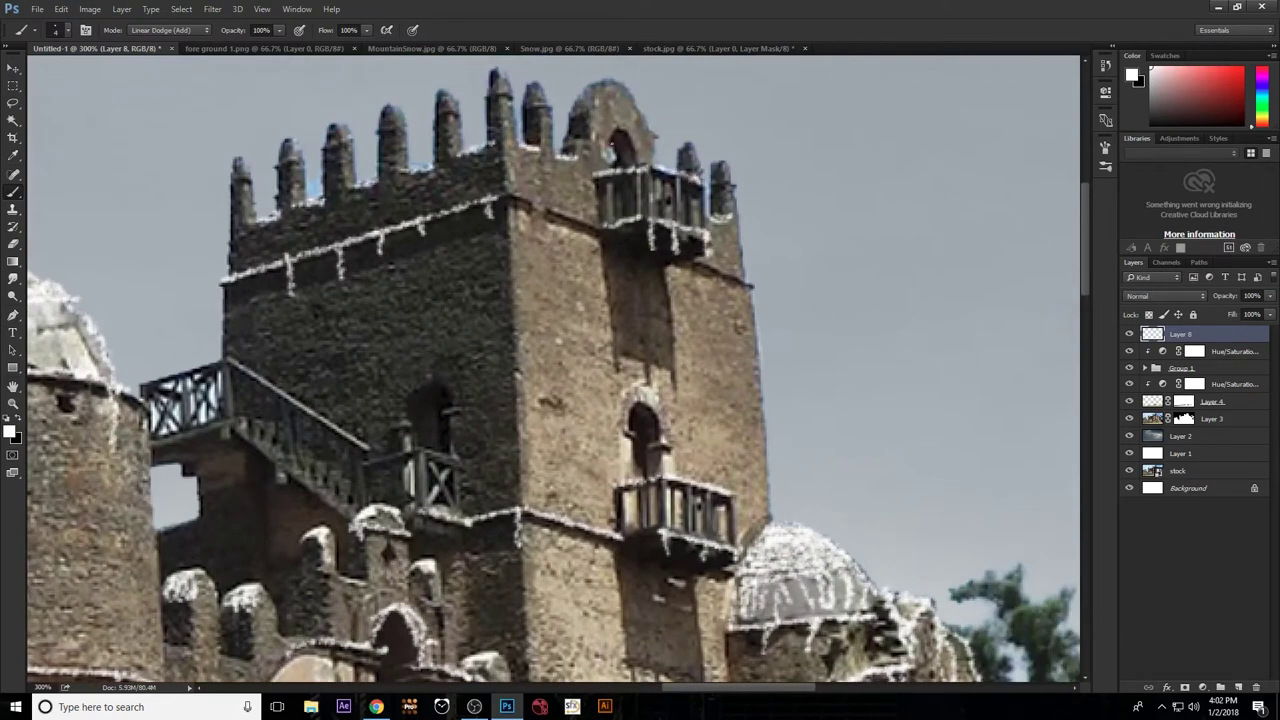
mouse_move(604, 80)
left_mouse_down()
mouse_move(566, 150)
mouse_move(655, 131)
left_mouse_up()
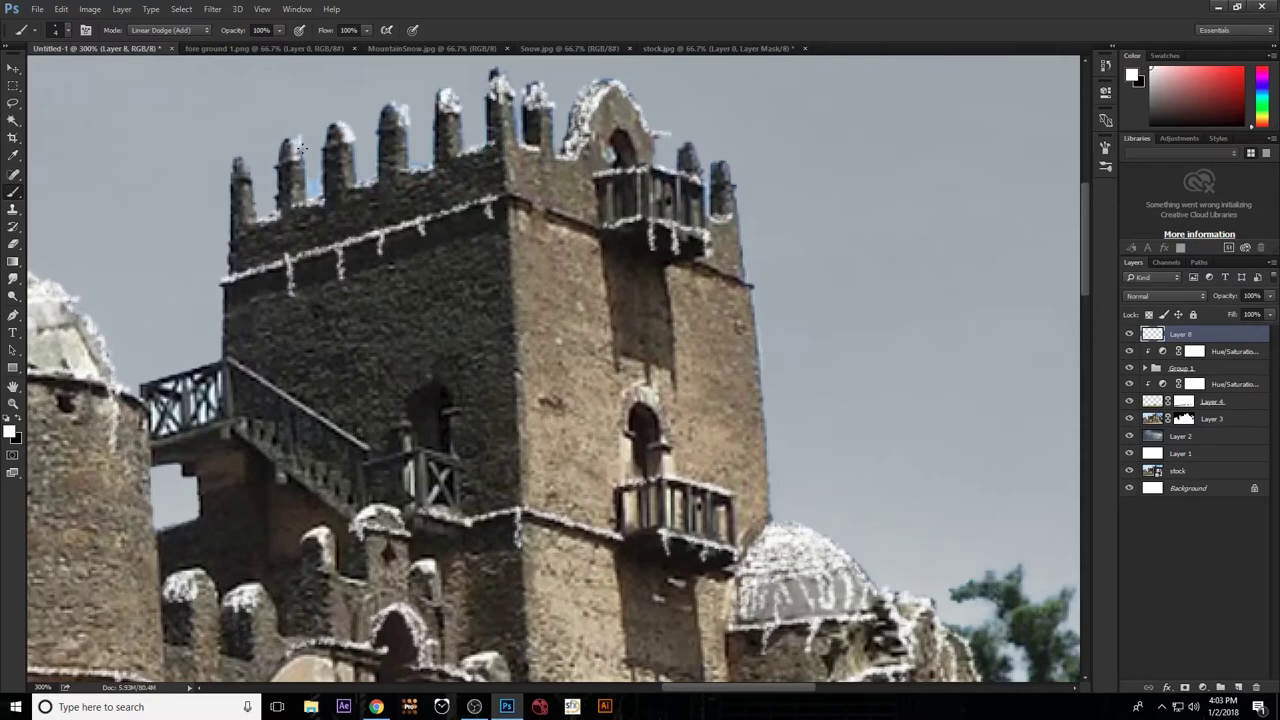
scroll(355, 185, "down", 1)
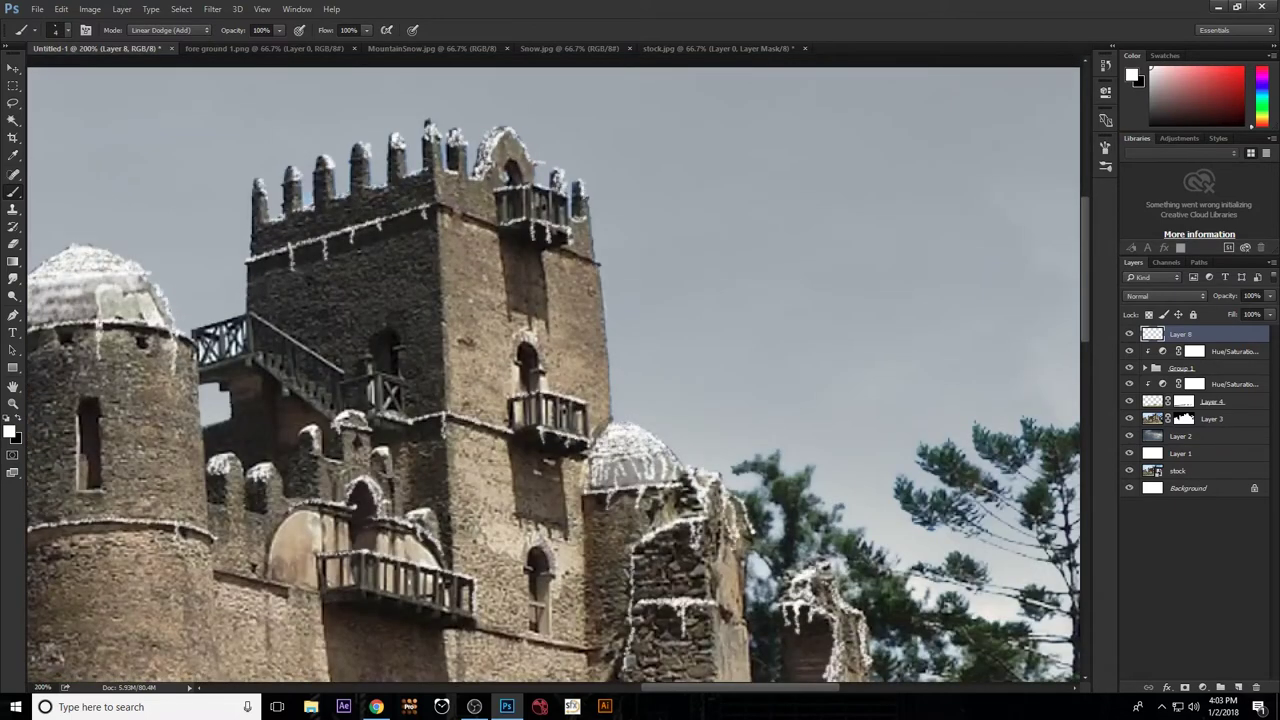
scroll(600, 240, "down", 1)
scroll(605, 240, "down", 1)
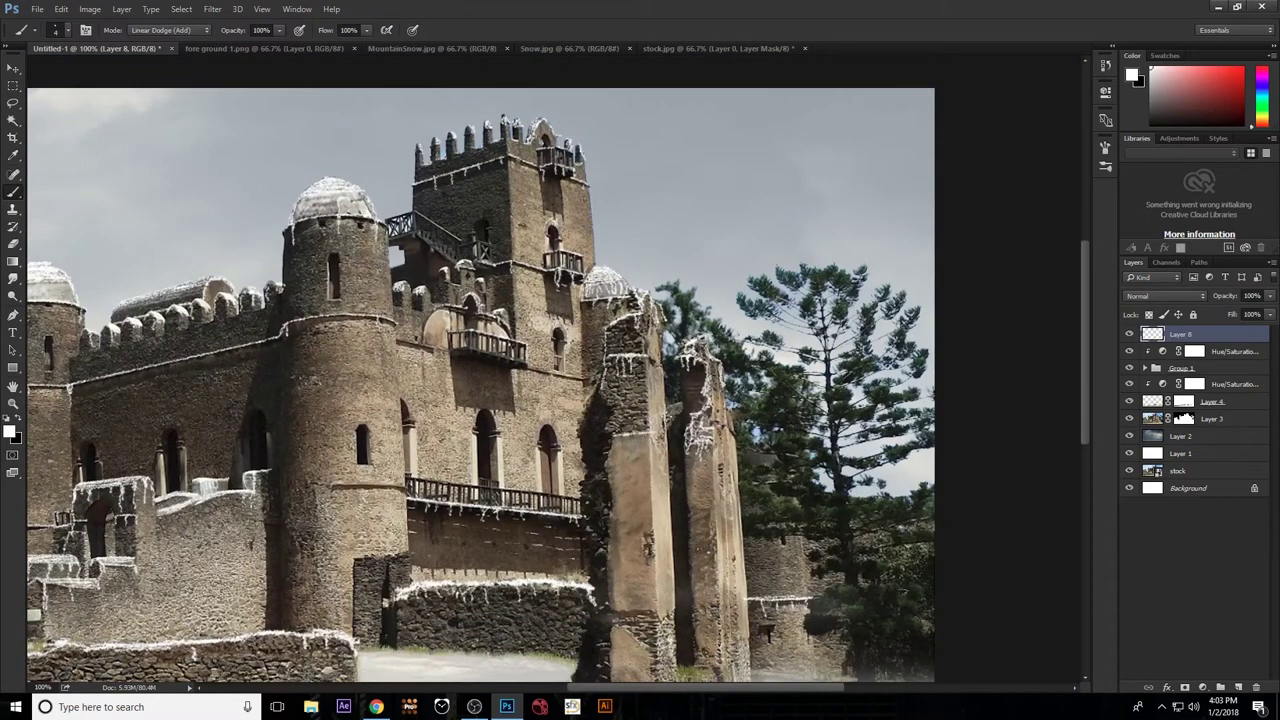
left_click_drag(626, 439, 746, 384)
scroll(622, 316, "left", 5)
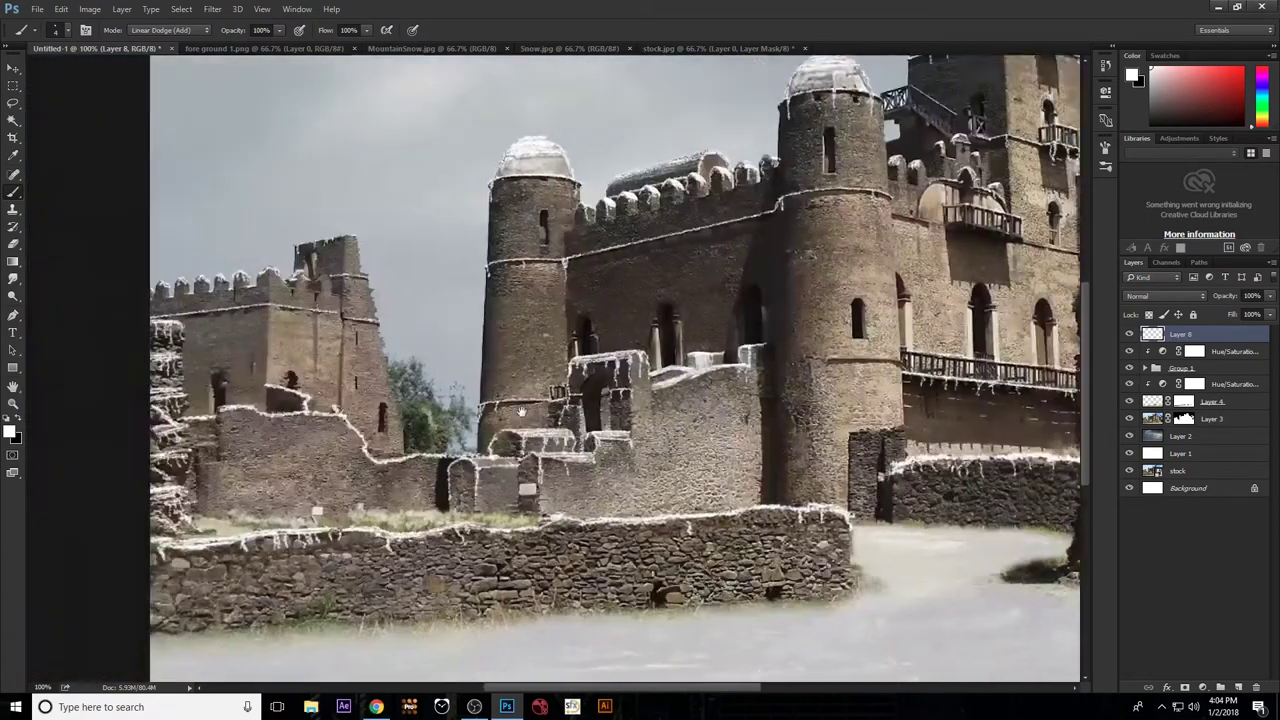
scroll(622, 316, "right", 10)
scroll(622, 316, "up", 2)
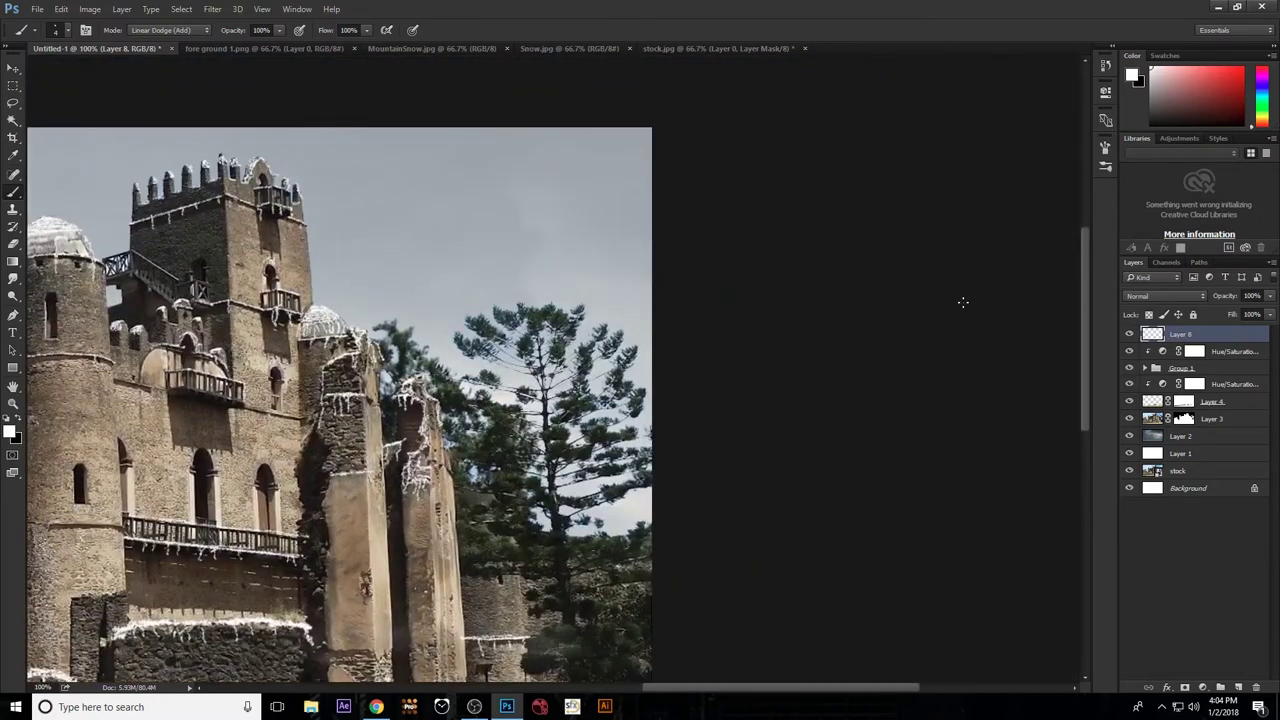
On new Layer 9, brush whitish frost over the pine tree and set the layer to 46% opacity.
key("ctrl+shift+alt+n")
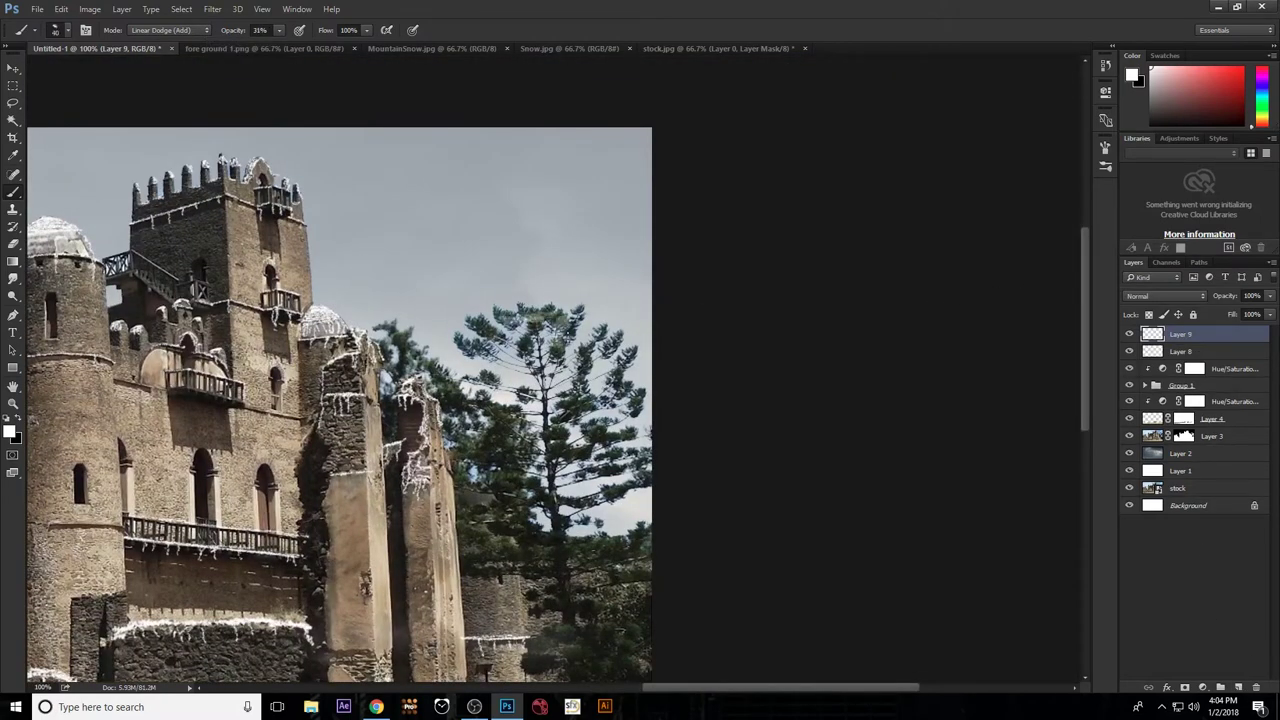
mouse_move(500, 322)
left_mouse_down()
mouse_move(570, 340)
mouse_move(640, 440)
mouse_move(420, 360)
mouse_move(457, 510)
mouse_move(600, 520)
left_mouse_up()
left_click_drag(460, 430, 590, 430)
left_click(1269, 296)
left_click_drag(1265, 310, 1235, 310)
Reset brush opacity to 100%, compare the frost layer on and off, and target Layer 3's mask.
key("ctrl+minus")
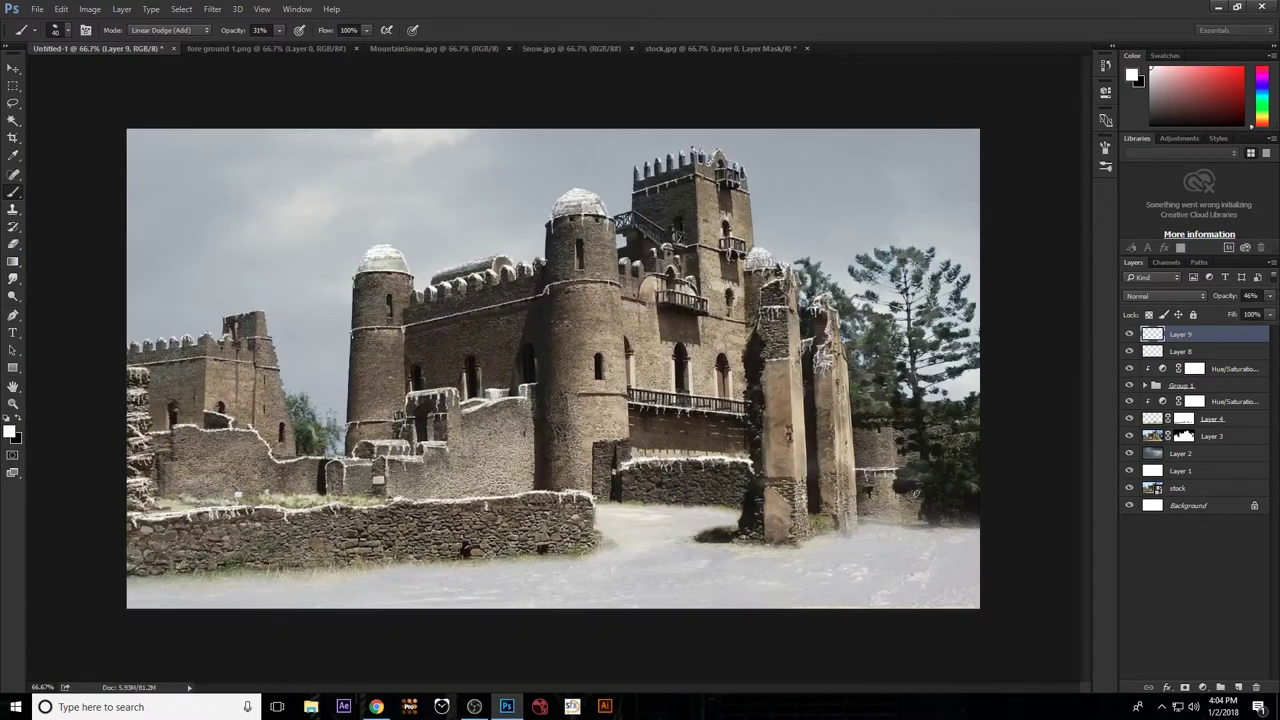
left_click(278, 30)
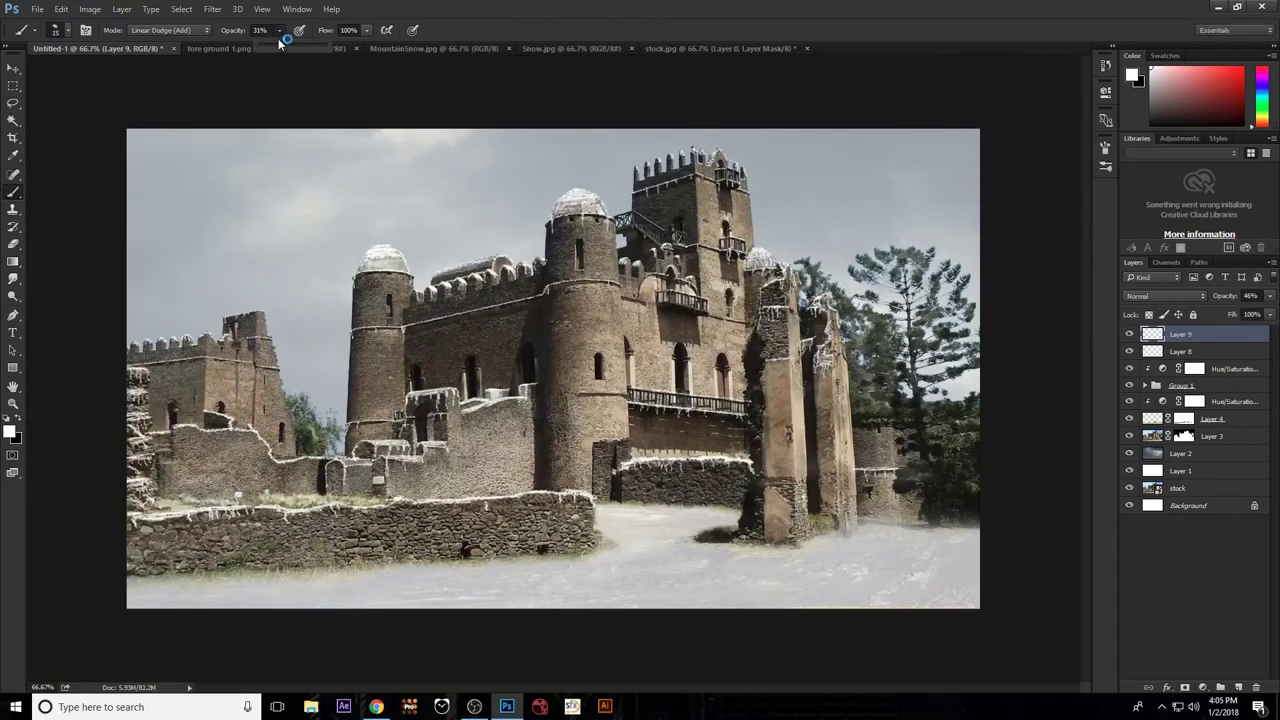
left_click_drag(282, 46, 330, 46)
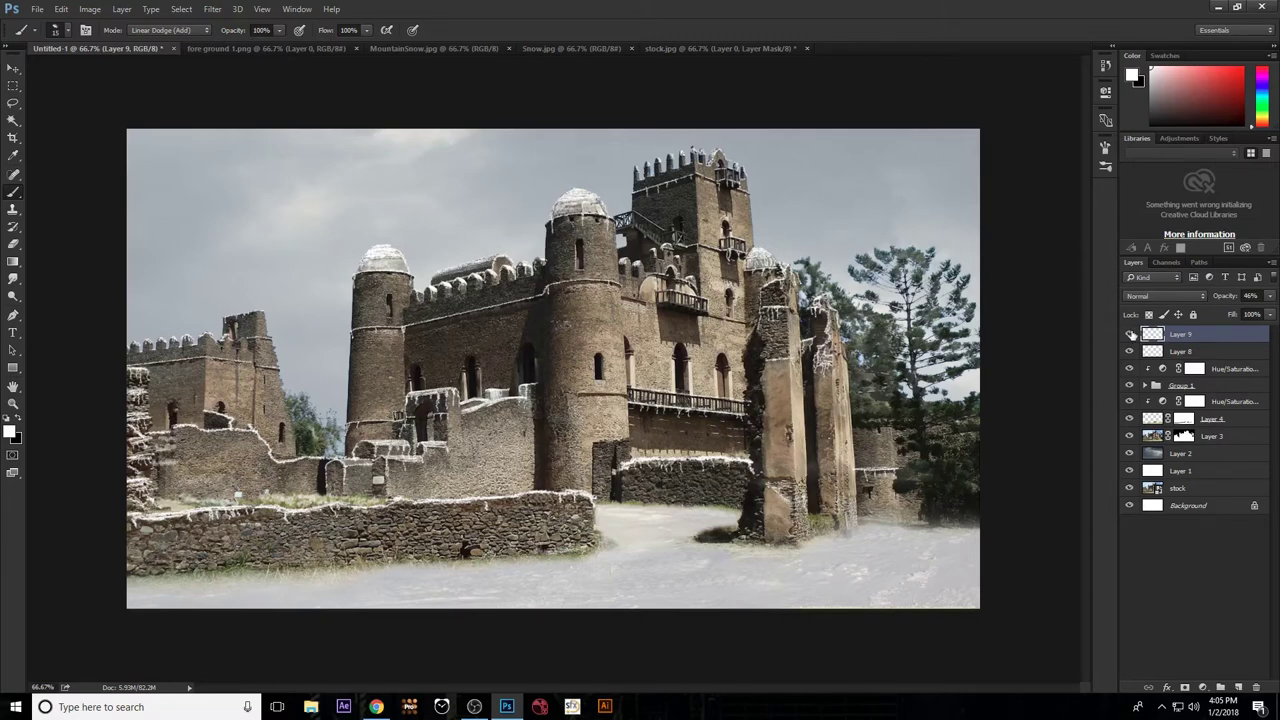
left_click(1129, 334)
left_click(1183, 437)
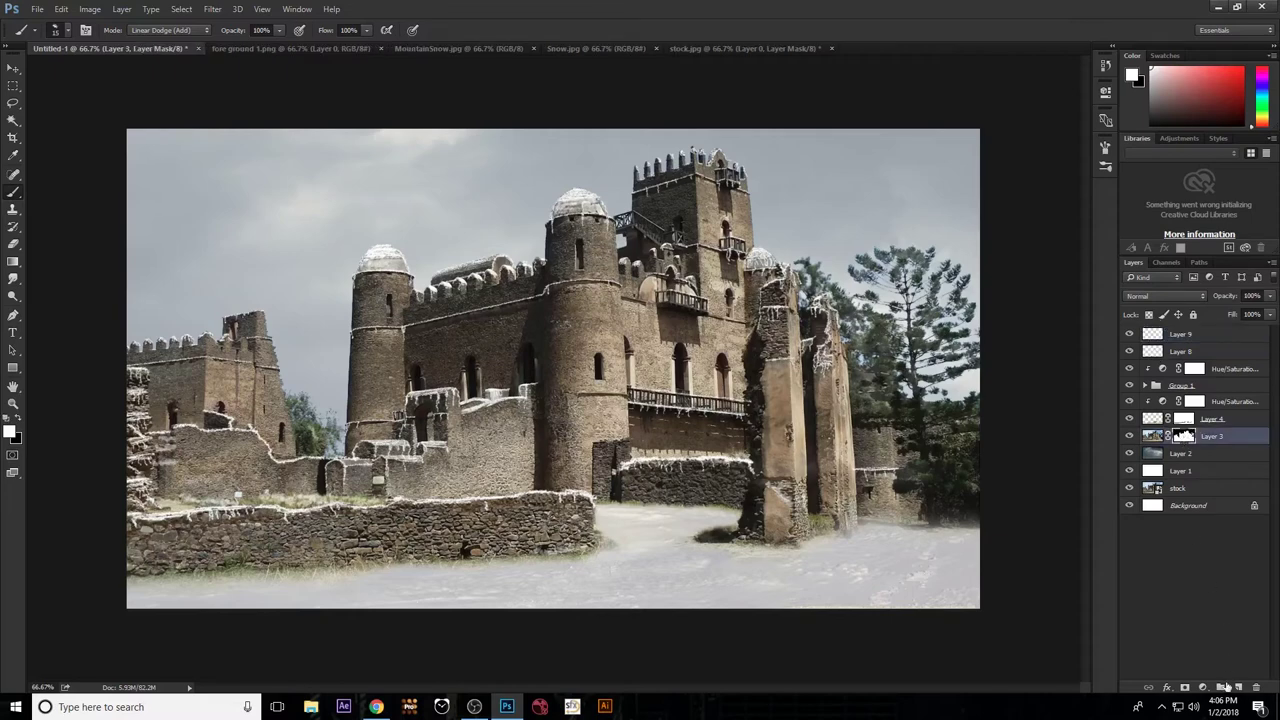
Choose a brush, frame the treetop, and target Layer 3's mask for painting.
right_click(15, 194)
scroll(900, 322, "up", 2)
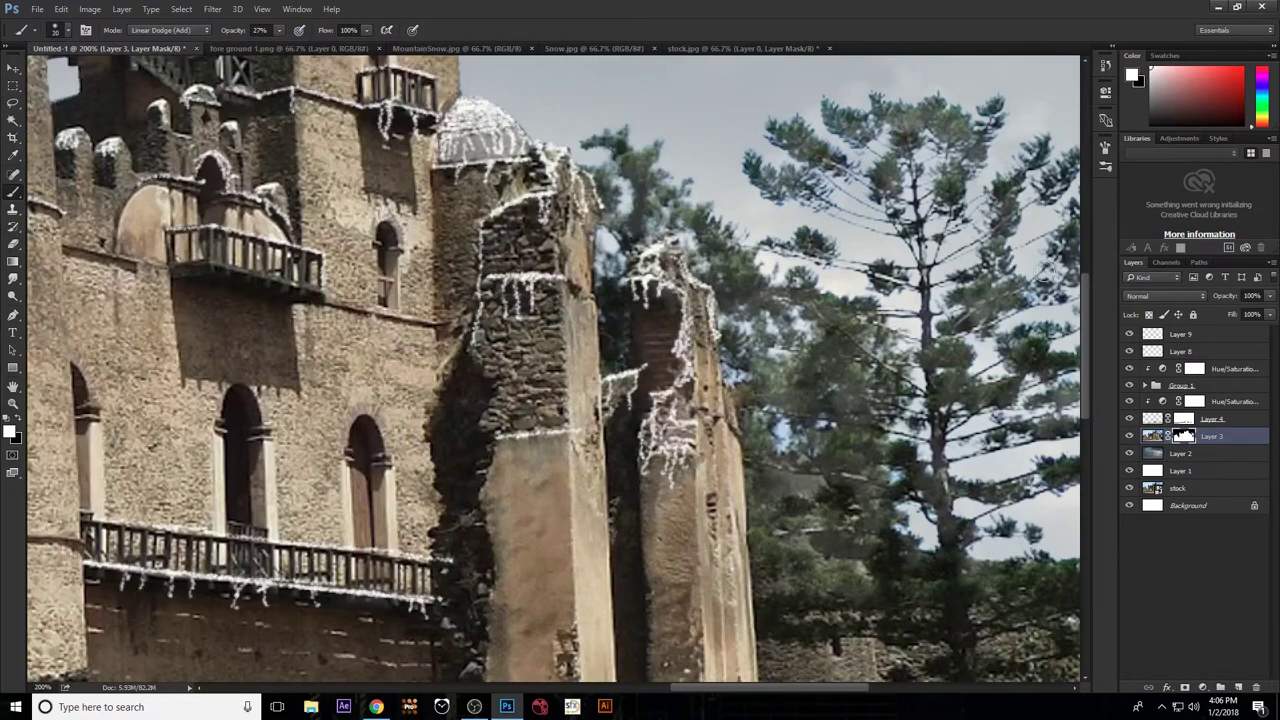
left_click_drag(1040, 260, 883, 150)
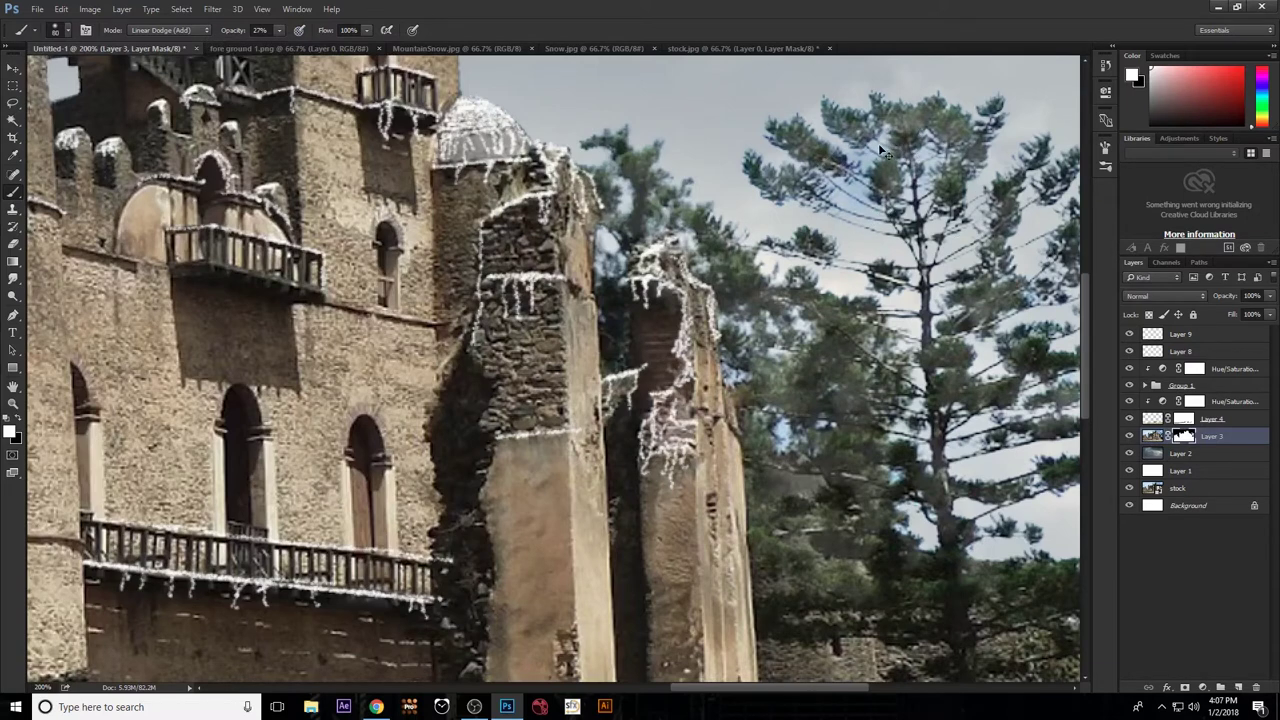
key("ctrl+2")
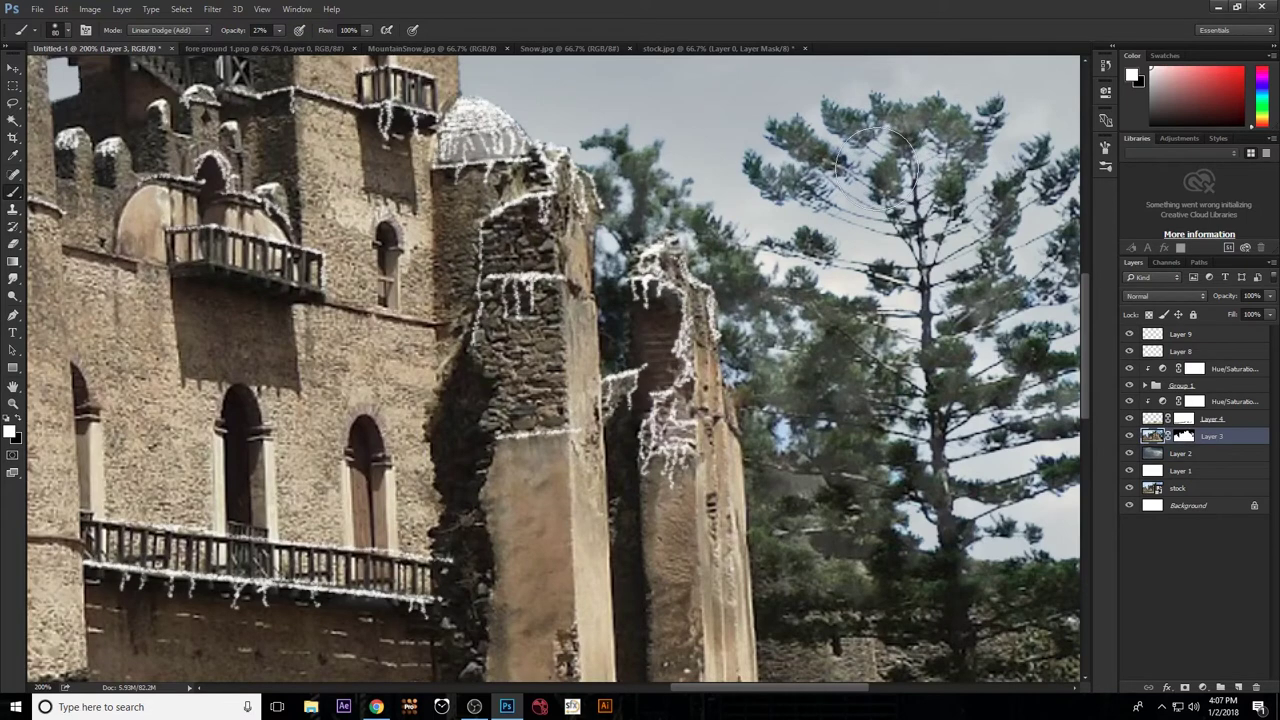
key("z")
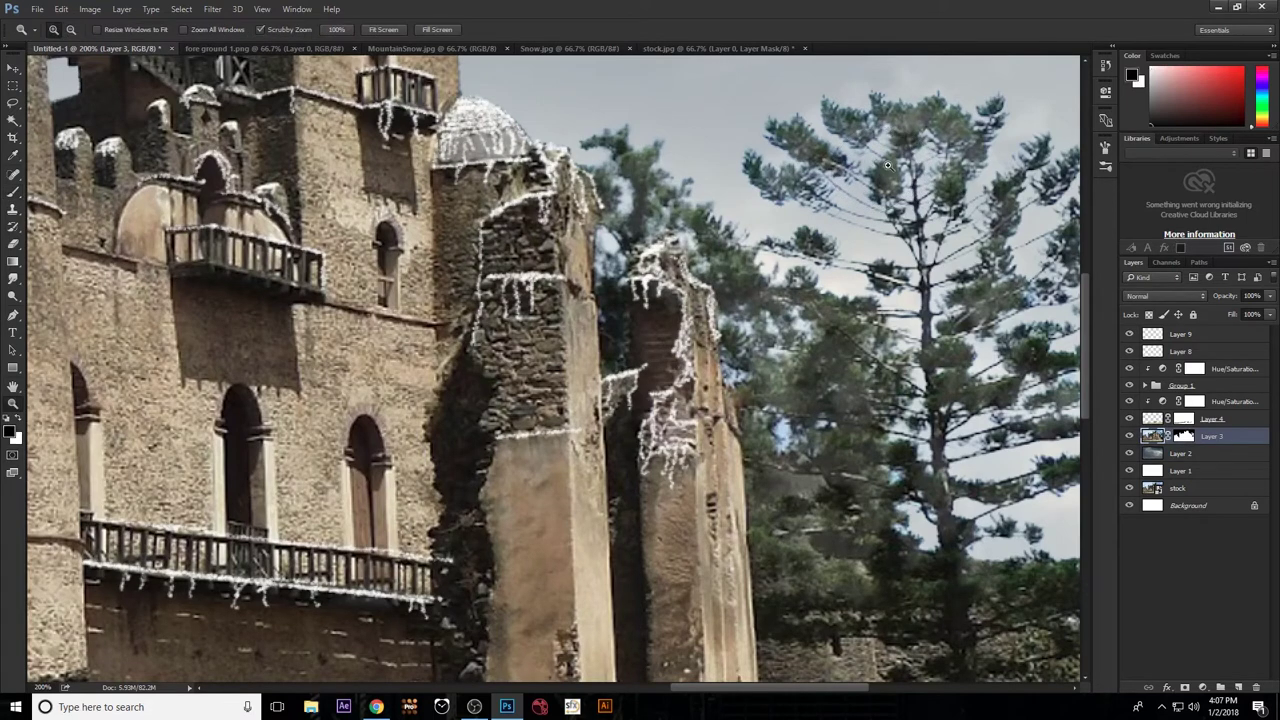
left_click(1185, 440)
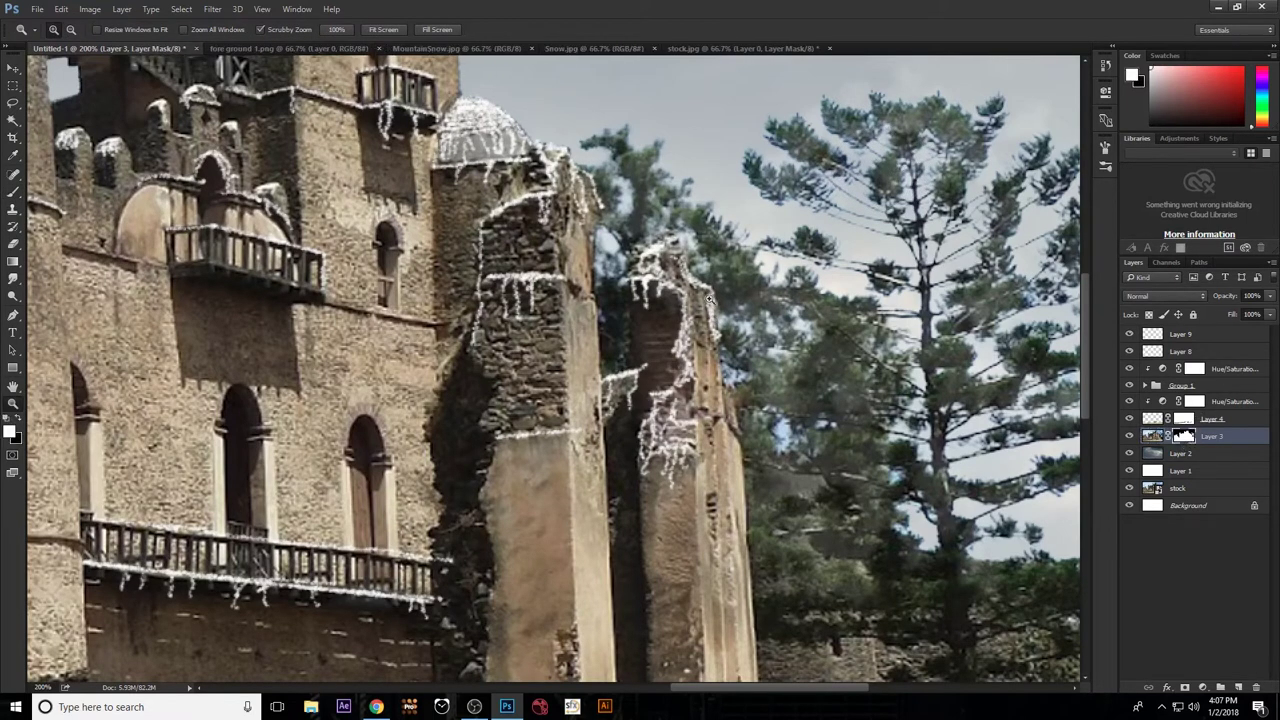
key("b")
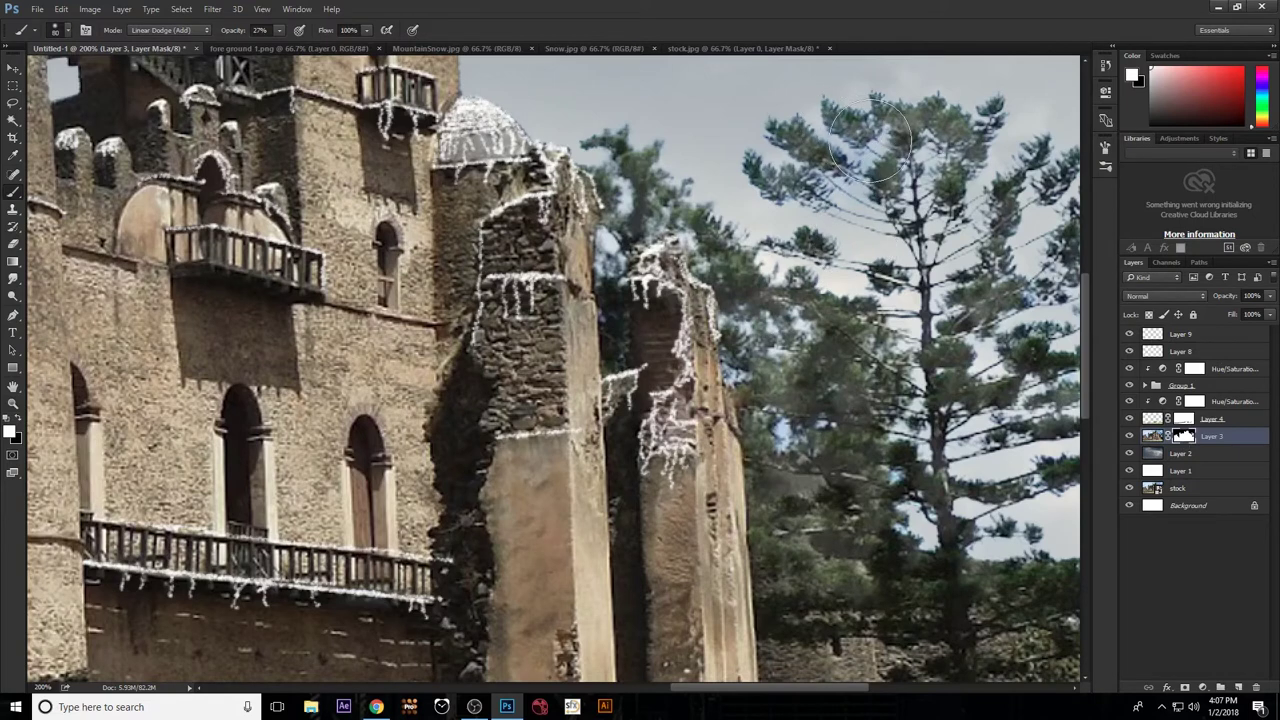
Paint black in Normal mode at 27% over the pine top to fade it into the sky.
key("x")
left_click_drag(850, 180, 943, 180)
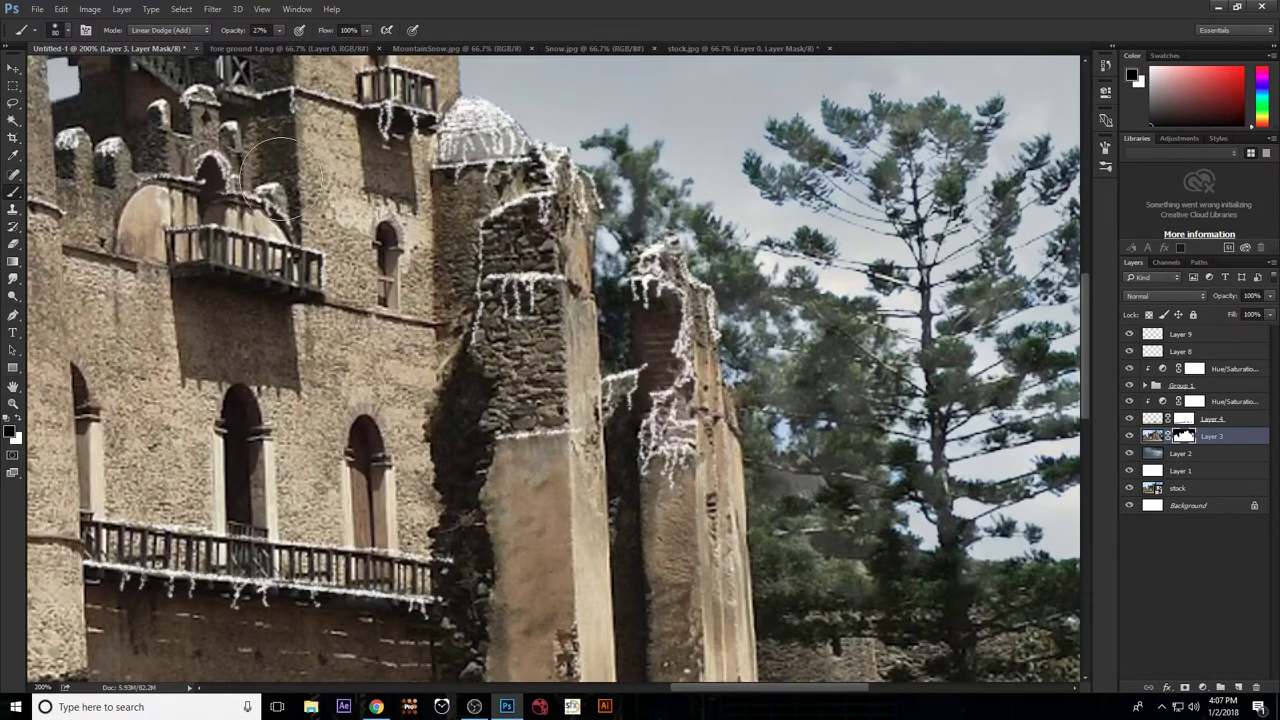
left_click(165, 30)
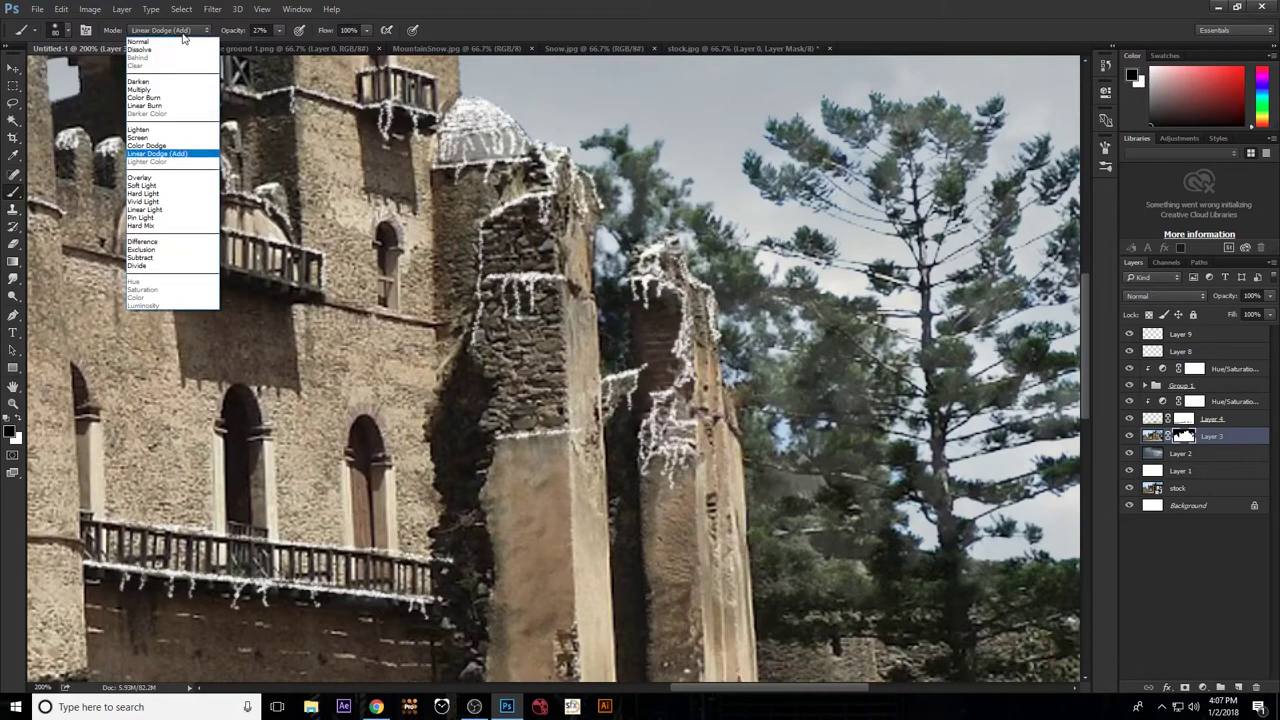
left_click_drag(950, 160, 880, 122)
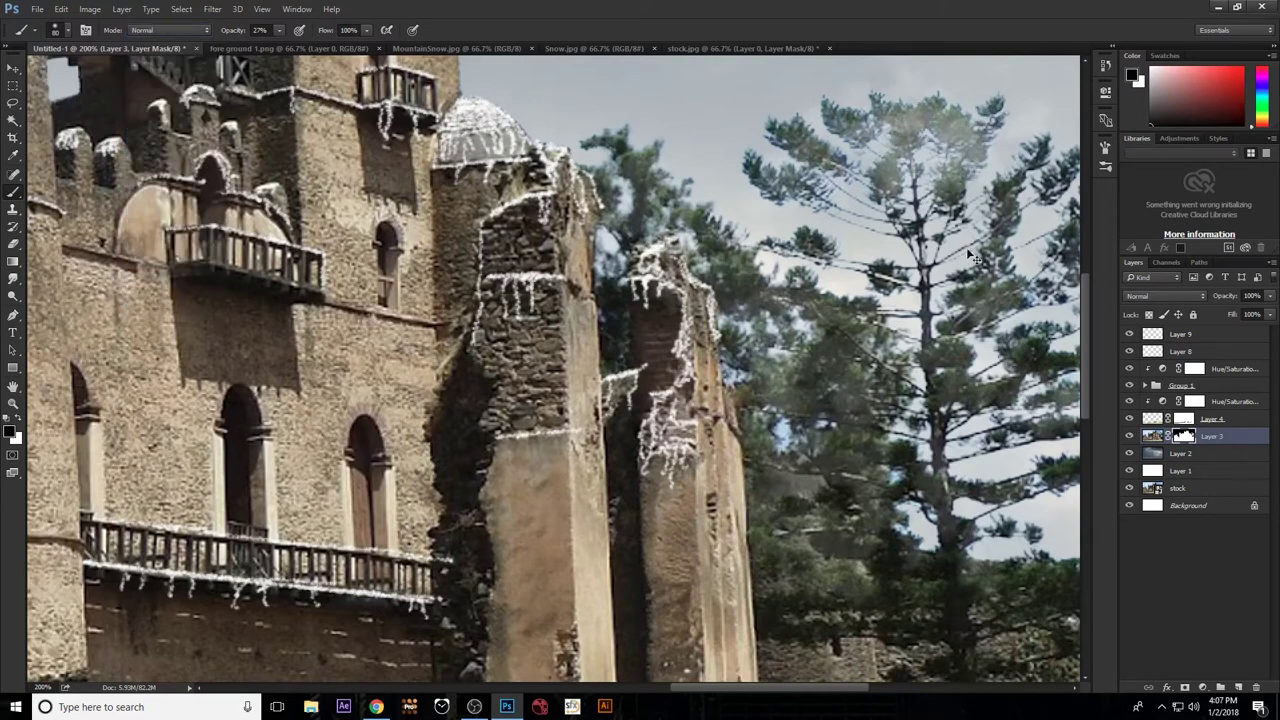
key("ctrl+minus")
key("ctrl+minus")
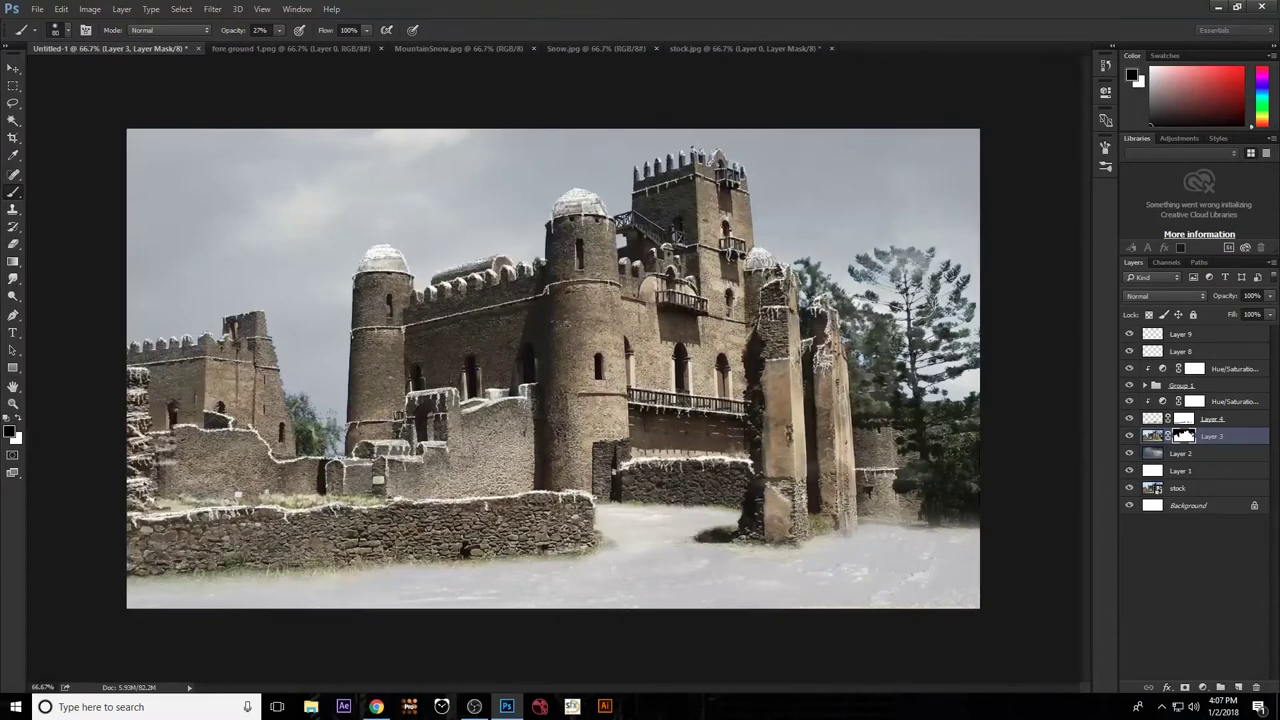
key("bracketright")
key("bracketright")
key("bracketright")
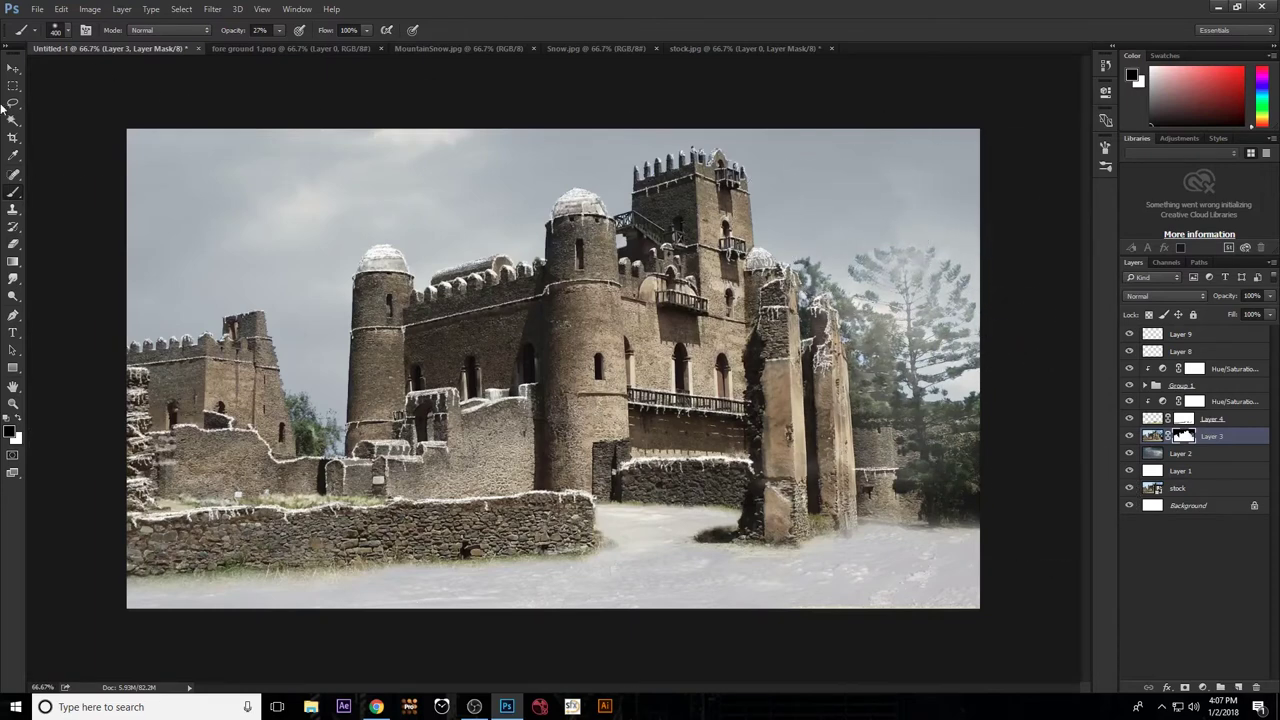
Add a Gradient Fill layer above Layer 9.
left_click(13, 68)
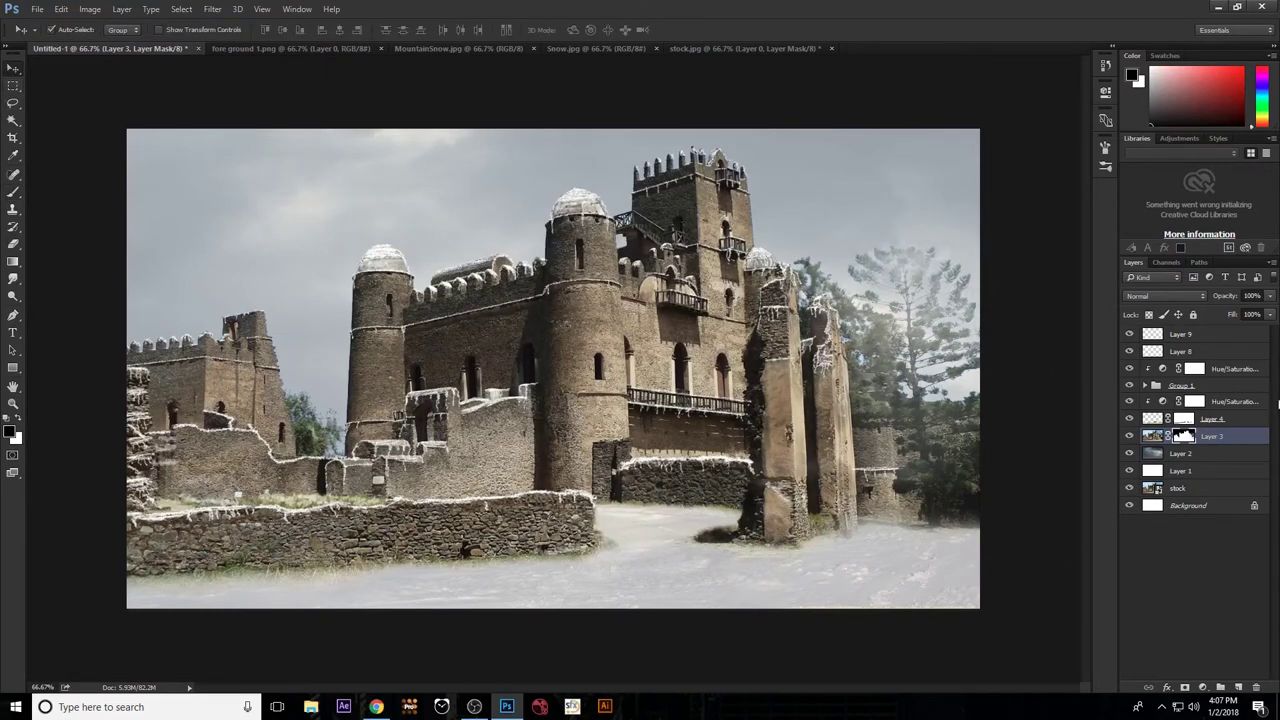
left_click(1171, 337)
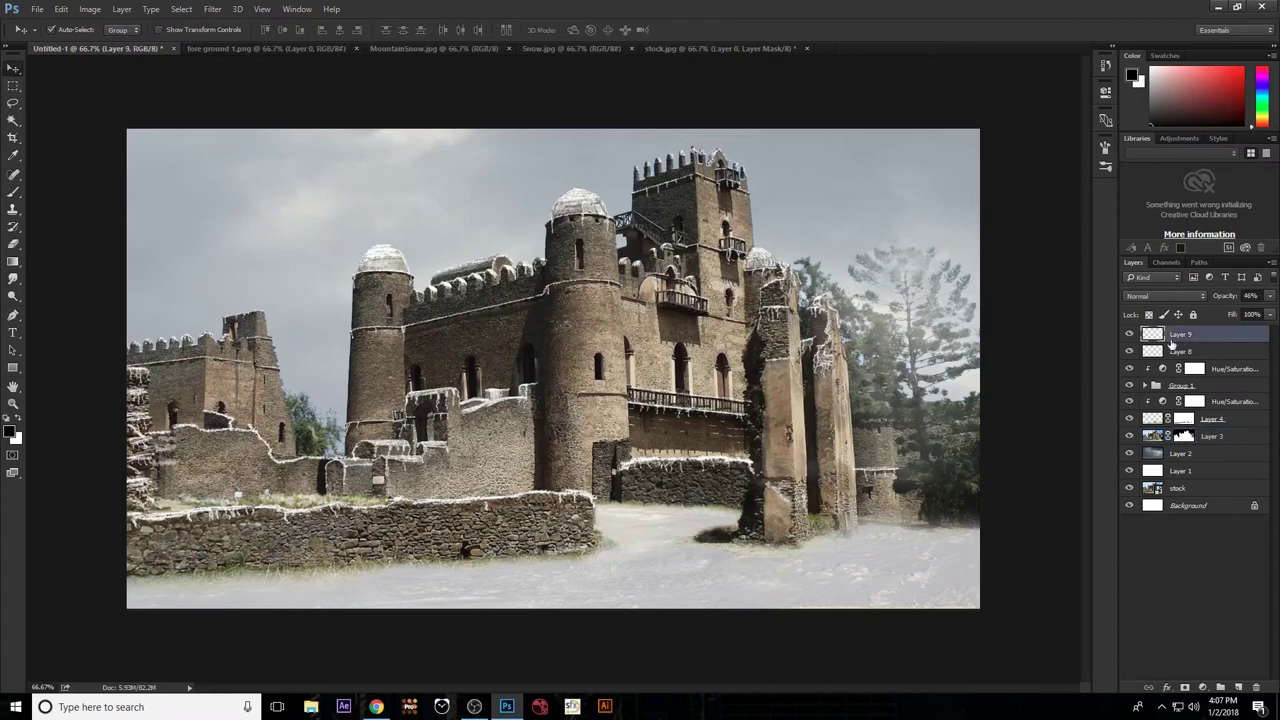
left_click(1203, 688)
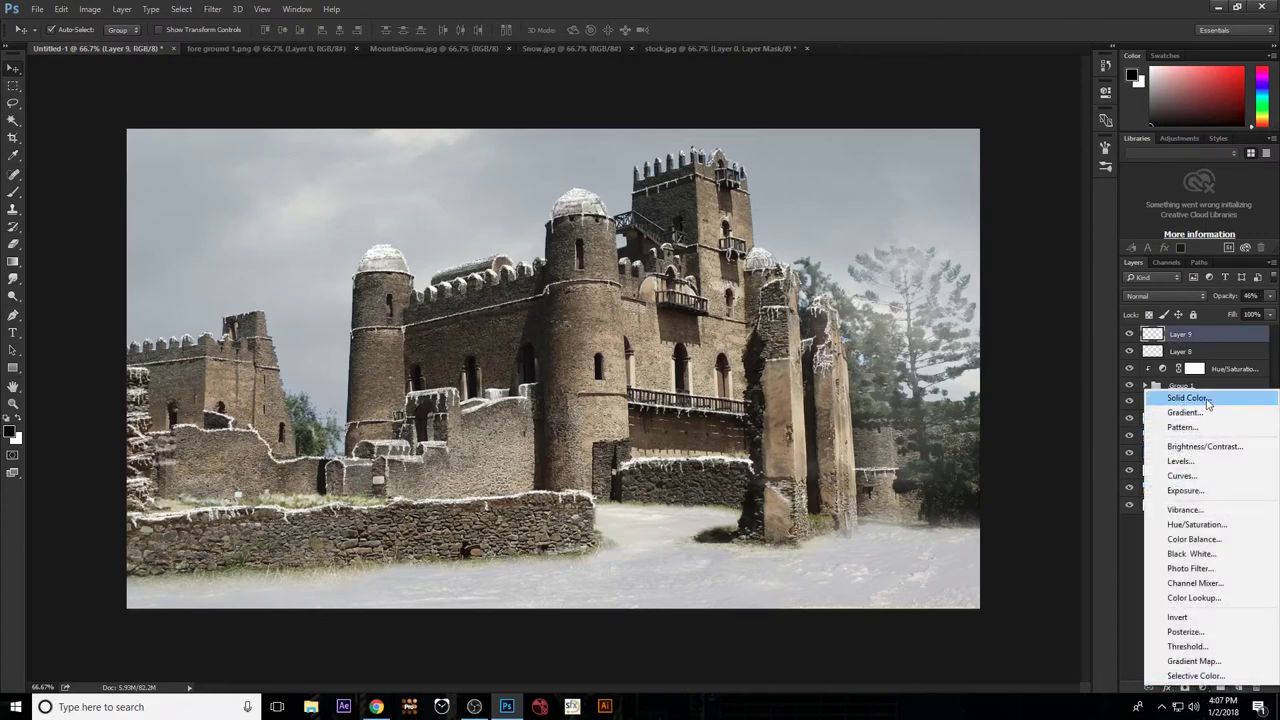
left_click(1200, 413)
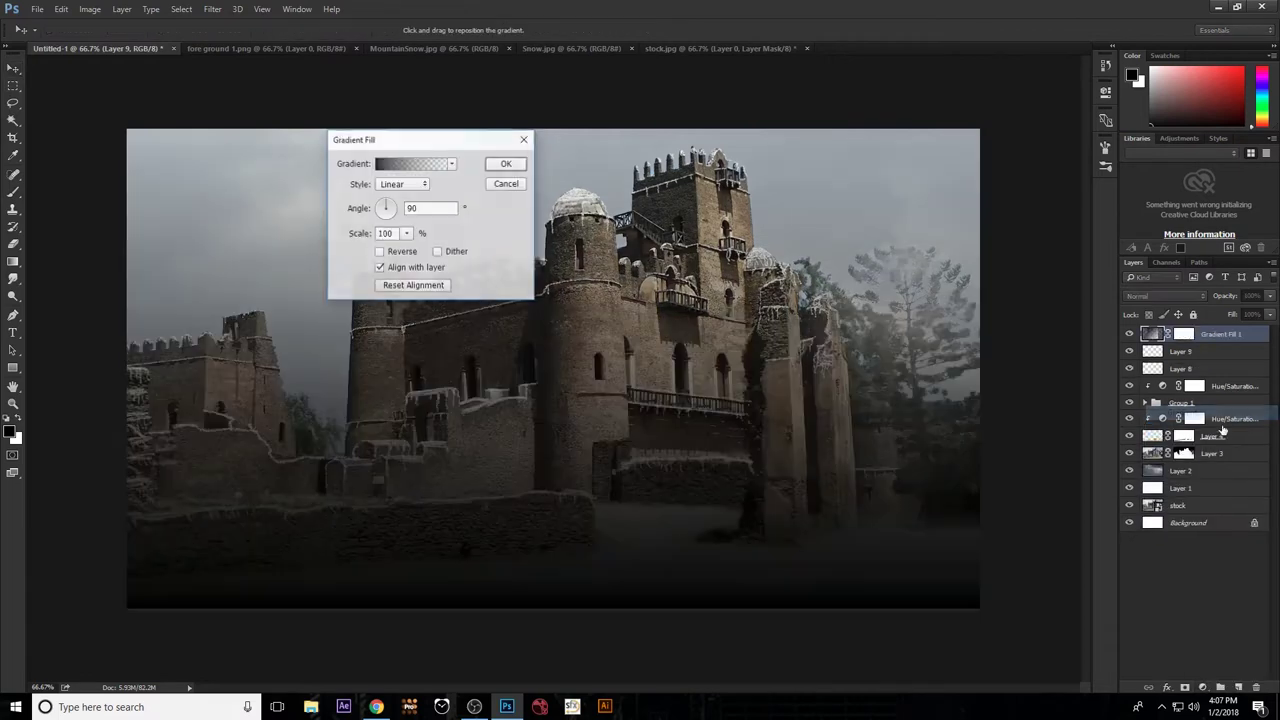
Set the gradient's colour stop to a very light cyan.
left_click(403, 165)
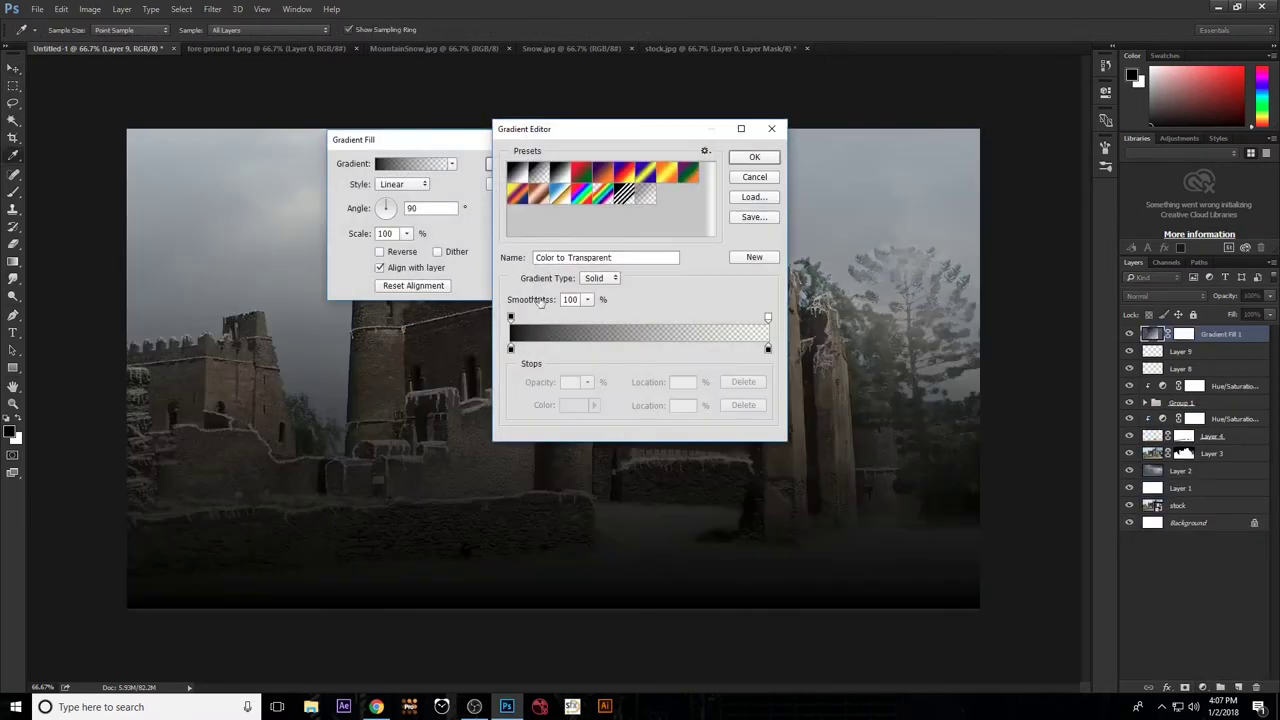
left_click(512, 348)
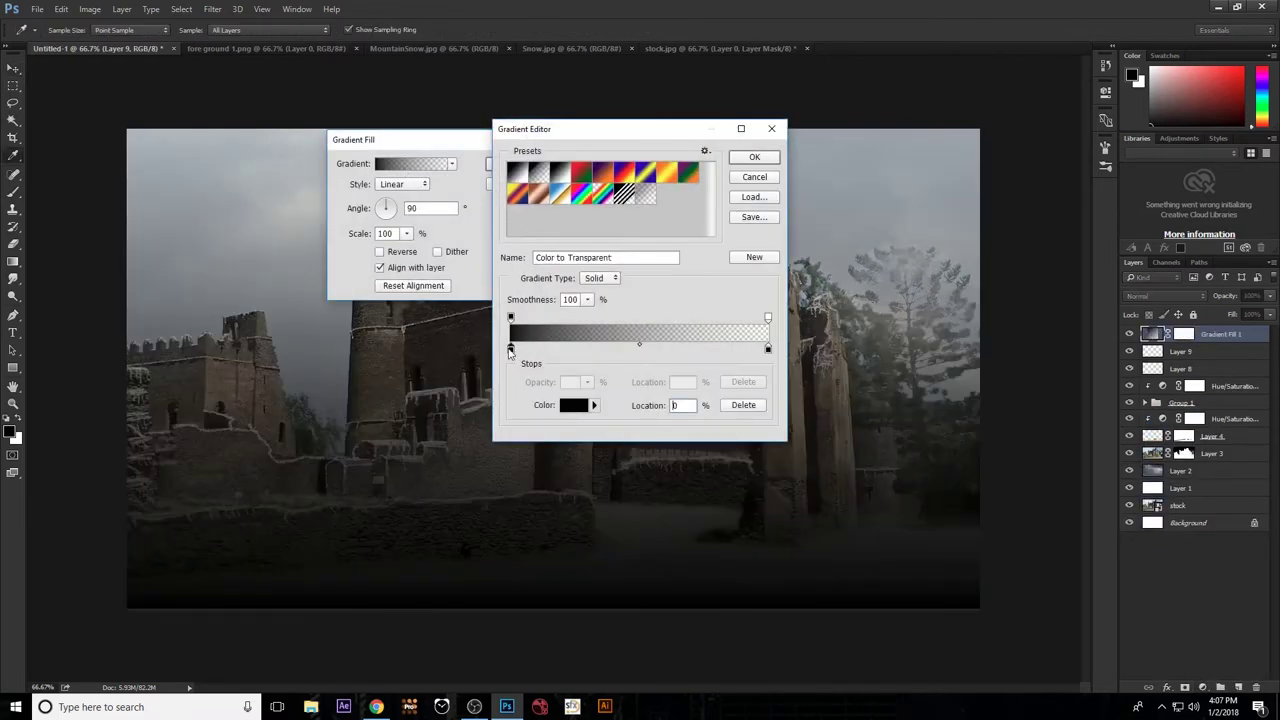
left_click(565, 405)
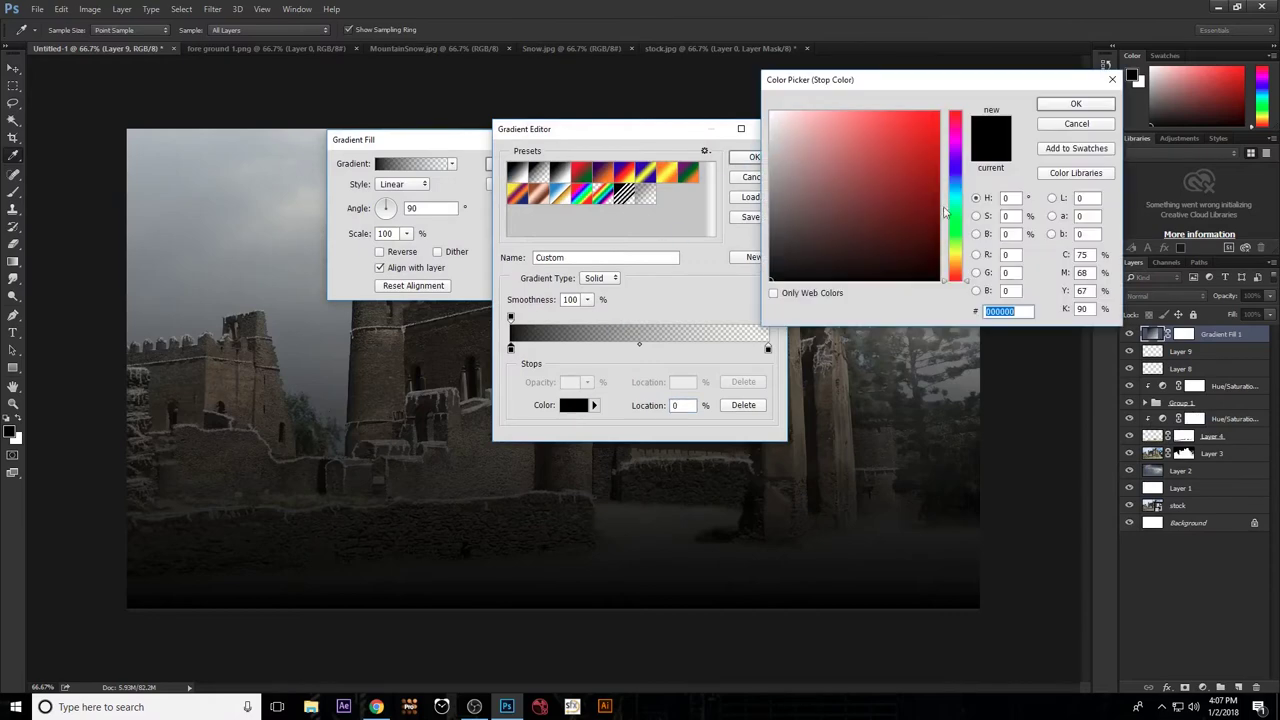
left_click(957, 197)
left_click_drag(955, 200, 955, 195)
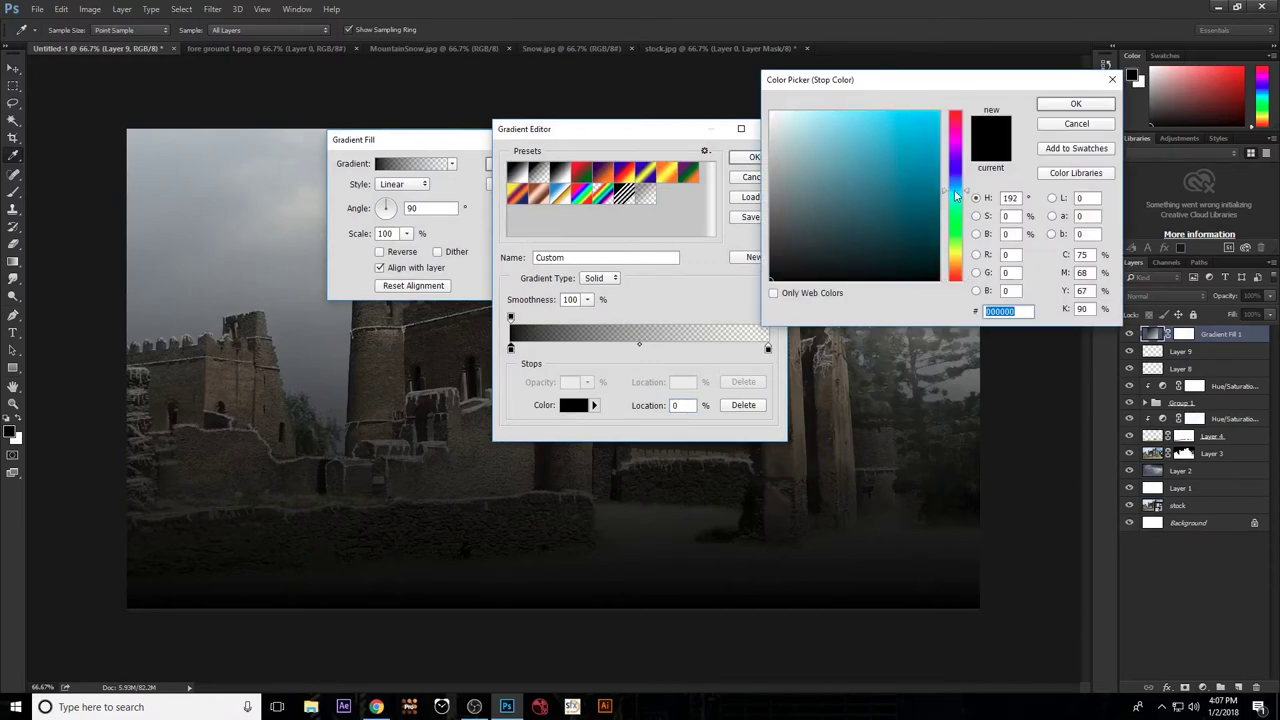
left_click(792, 116)
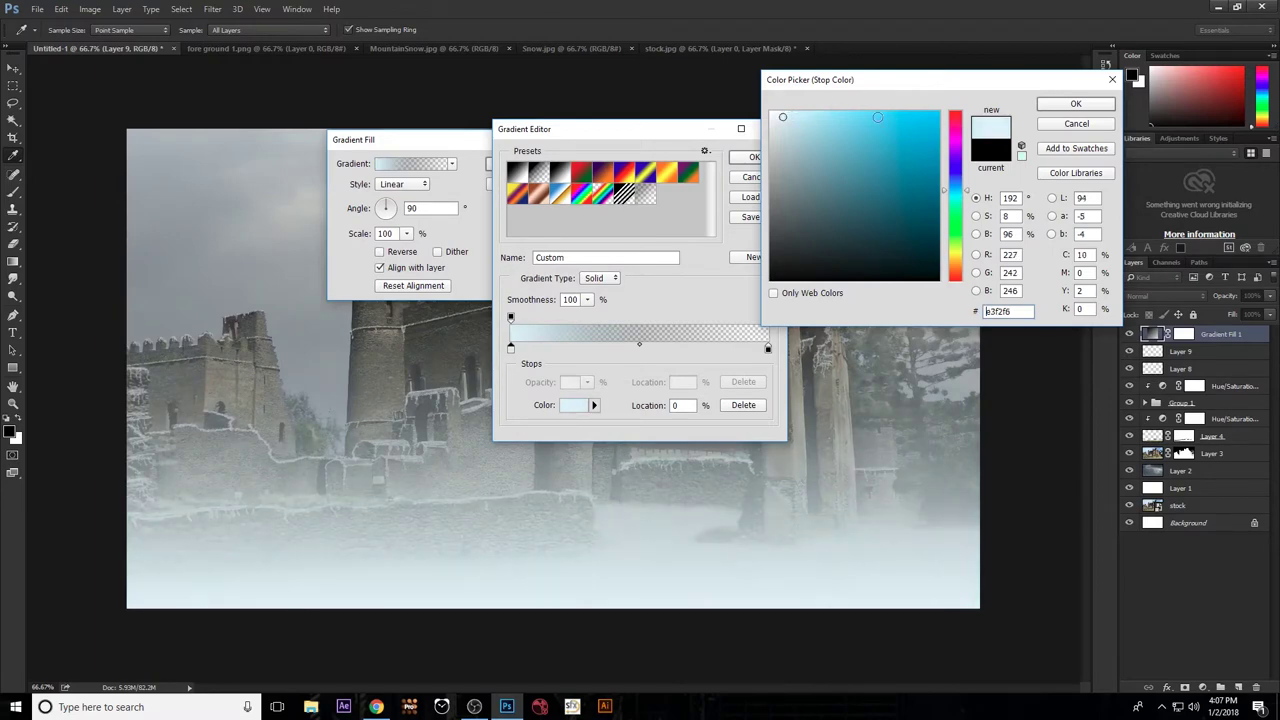
left_click(1088, 105)
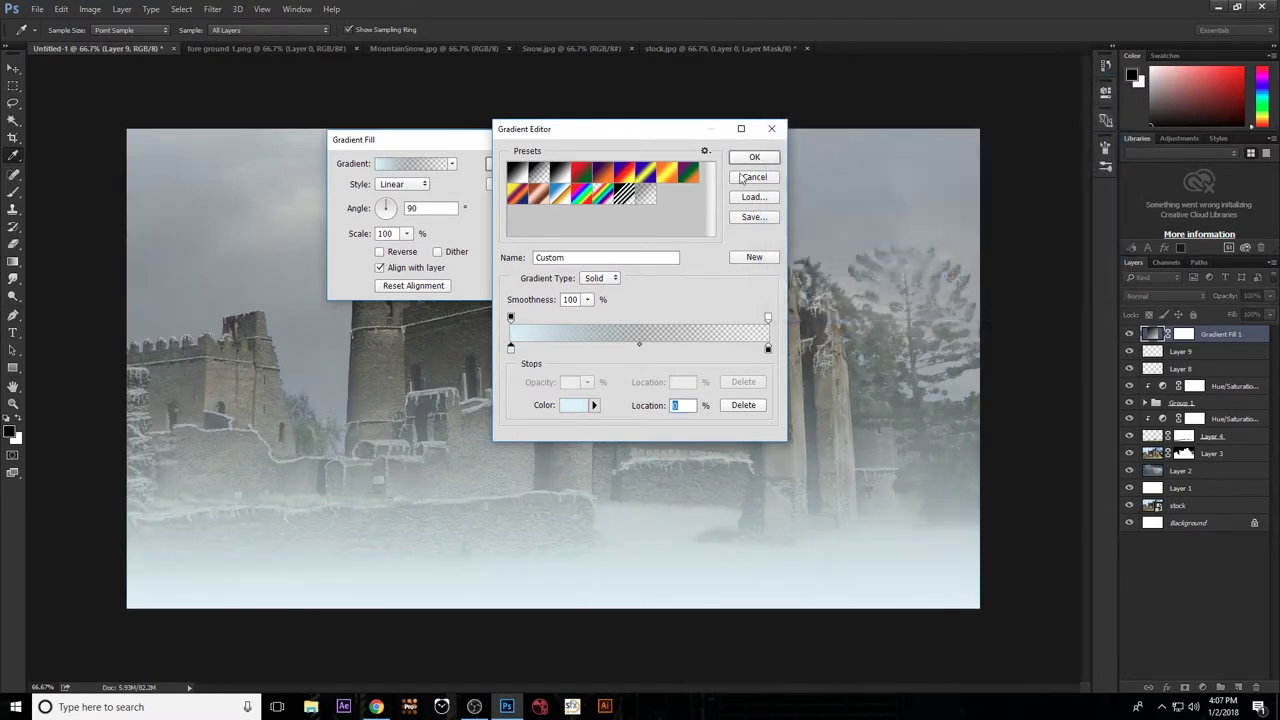
left_click(750, 158)
Reverse the gradient so the fog starts at the top, and set the layer opacity to 45%.
left_click(380, 253)
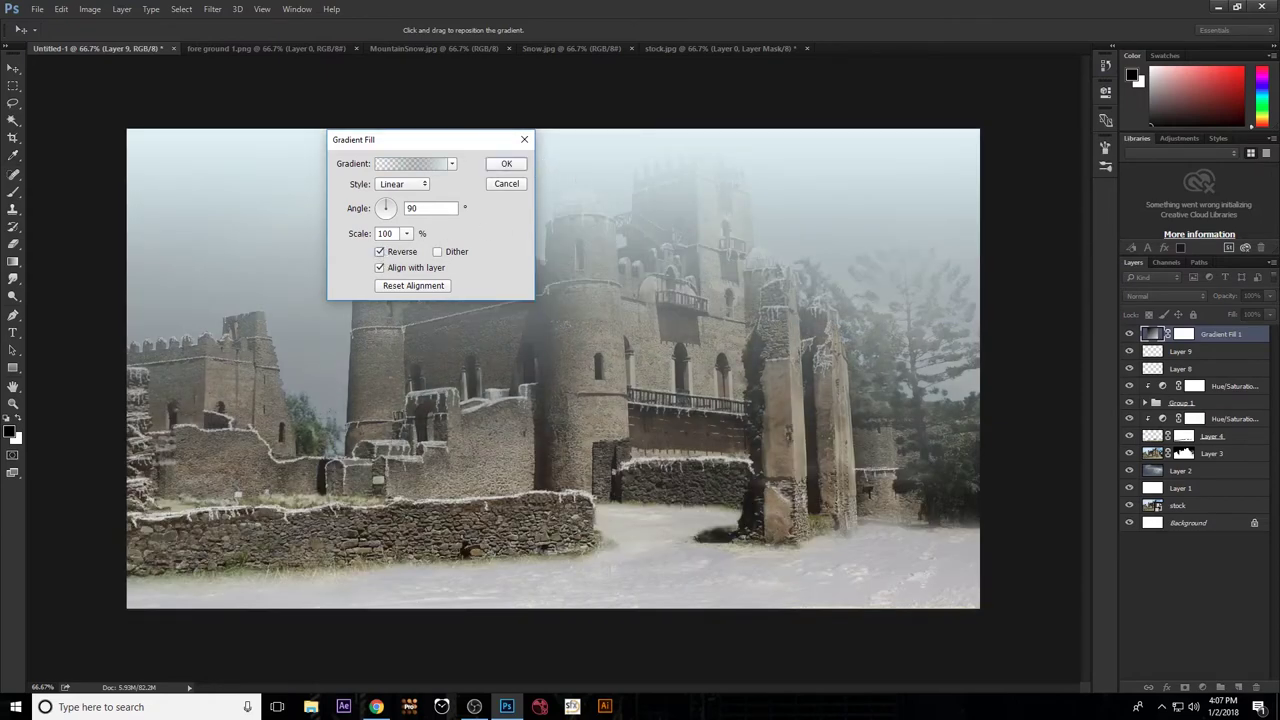
left_click(507, 164)
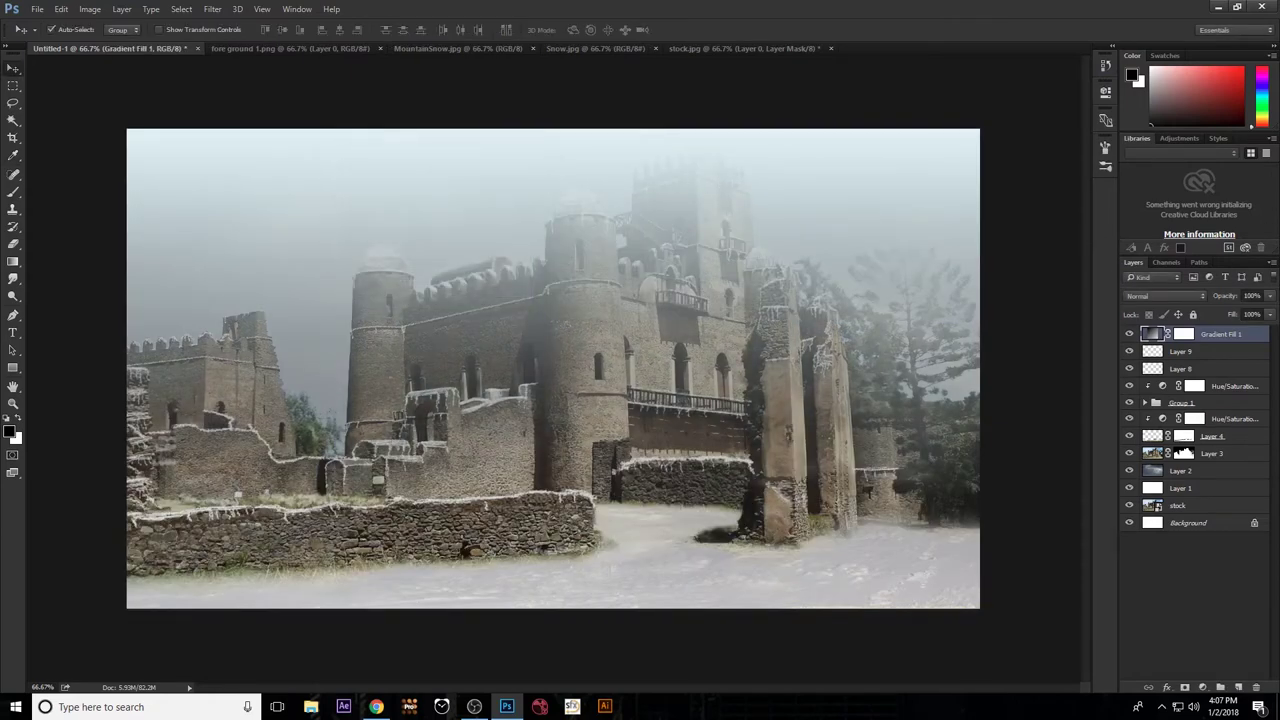
left_click(1252, 296)
type("45")
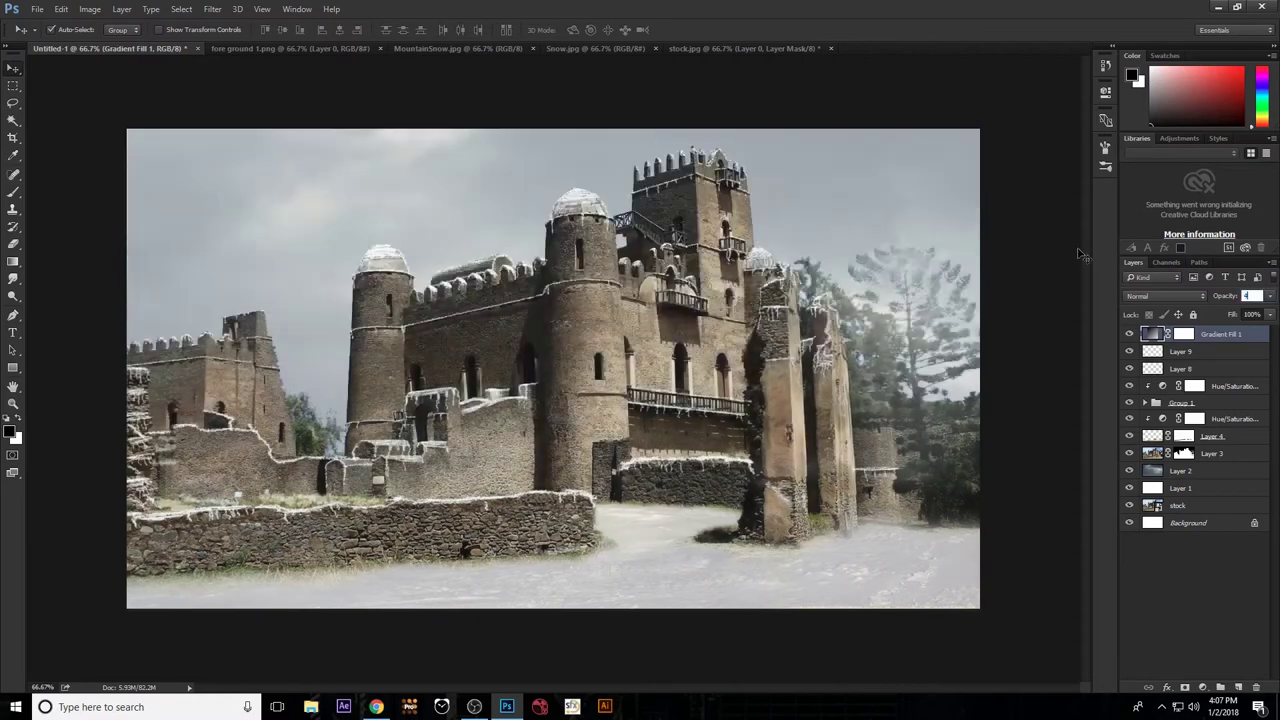
key("Return")
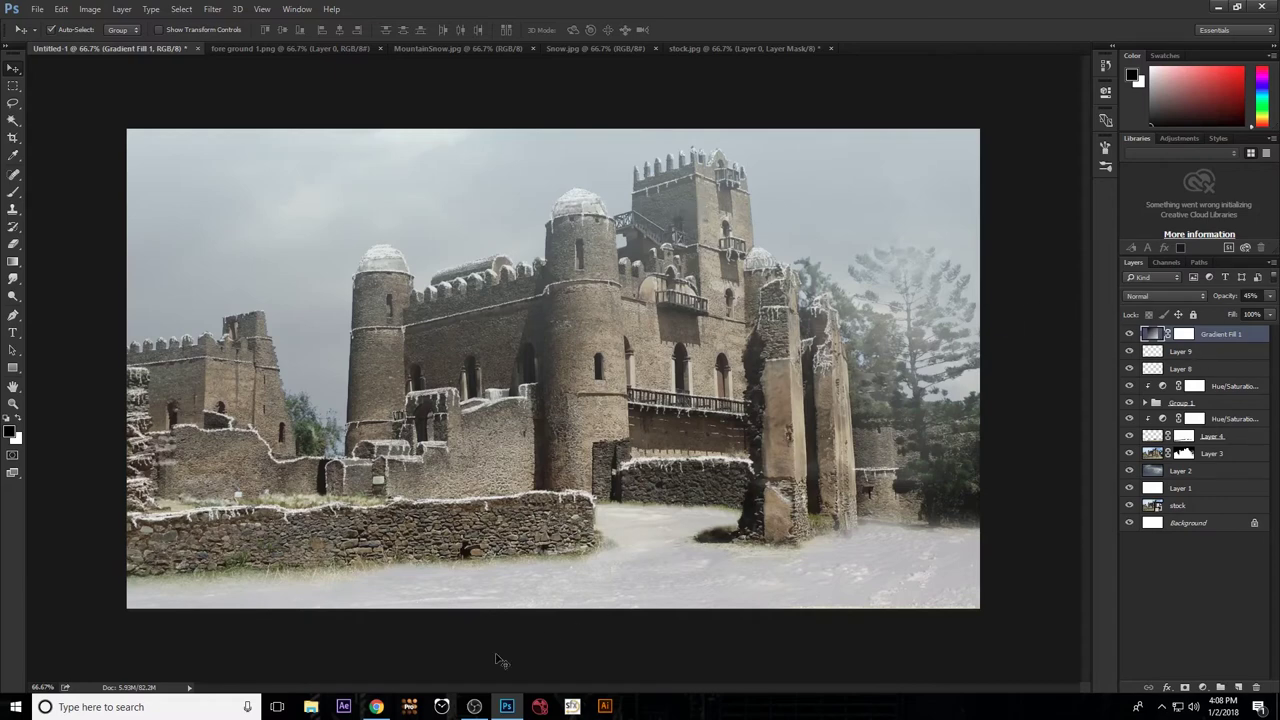
Bring the snowy rocks from fore ground 1.png into the castle composite.
key("ctrl+Tab")
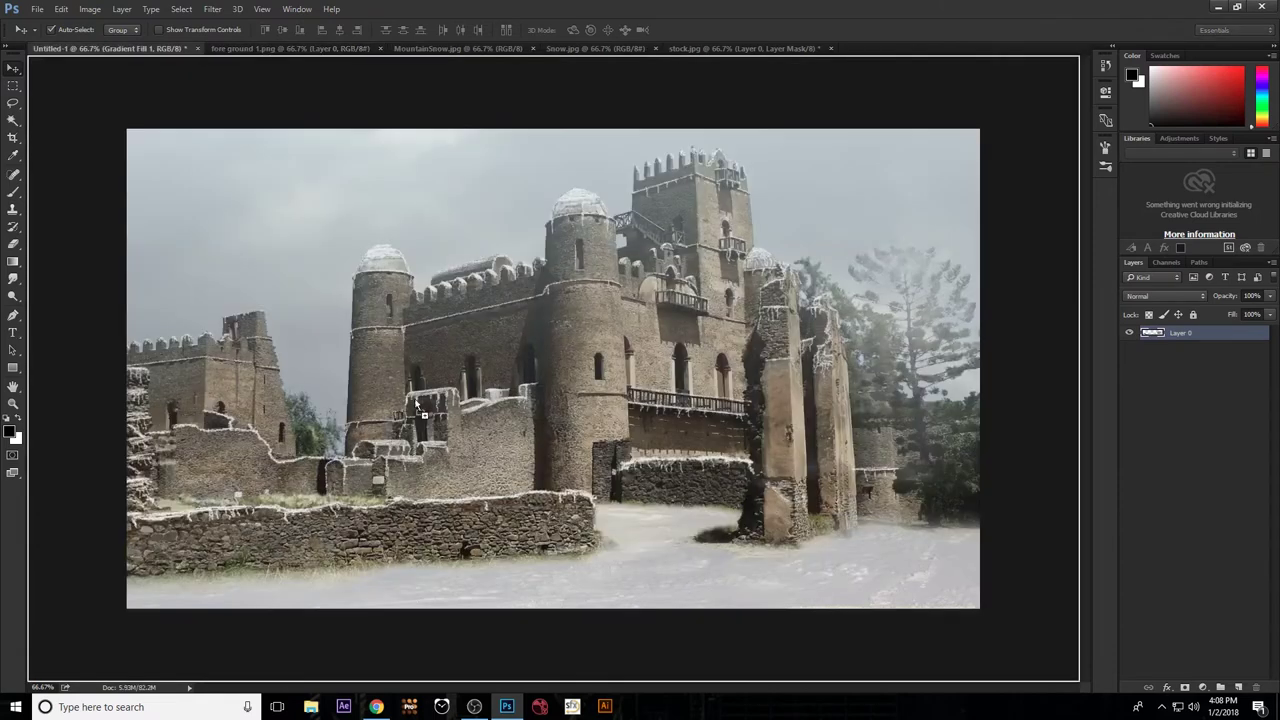
mouse_move(144, 52)
left_mouse_down()
mouse_move(968, 587)
mouse_move(1007, 574)
left_mouse_up()
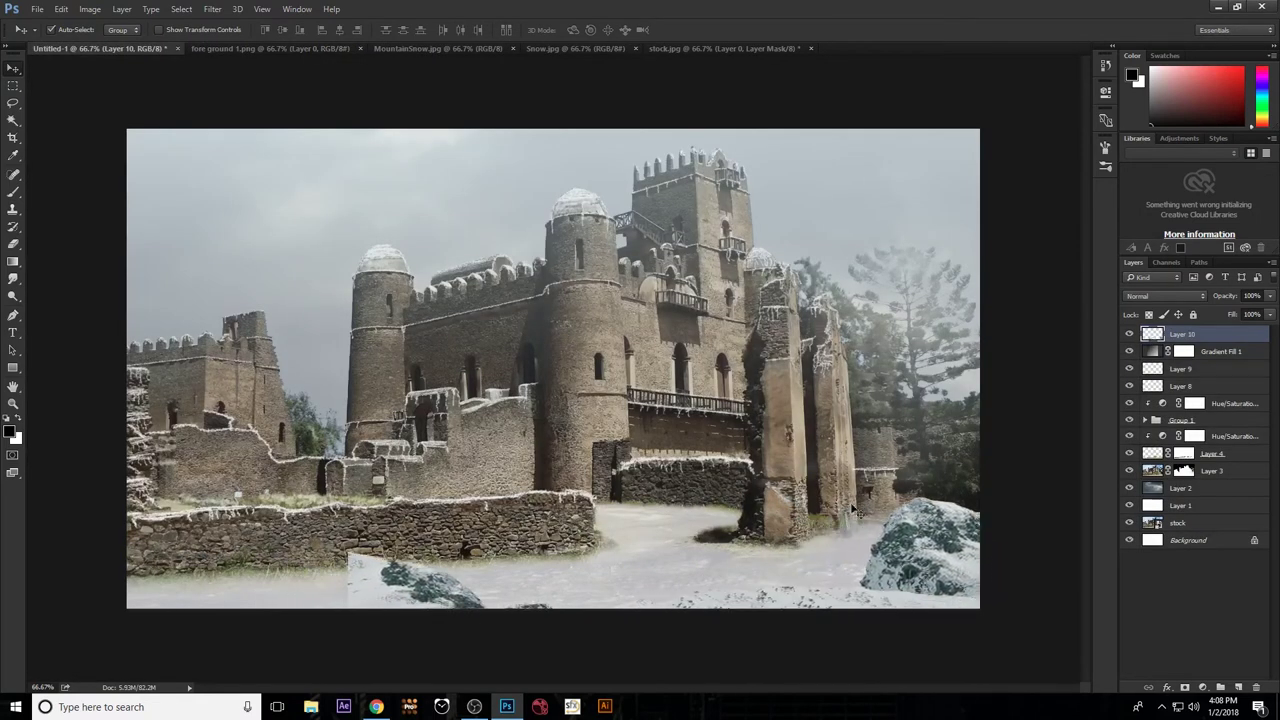
key("m")
left_click_drag(307, 548, 585, 660)
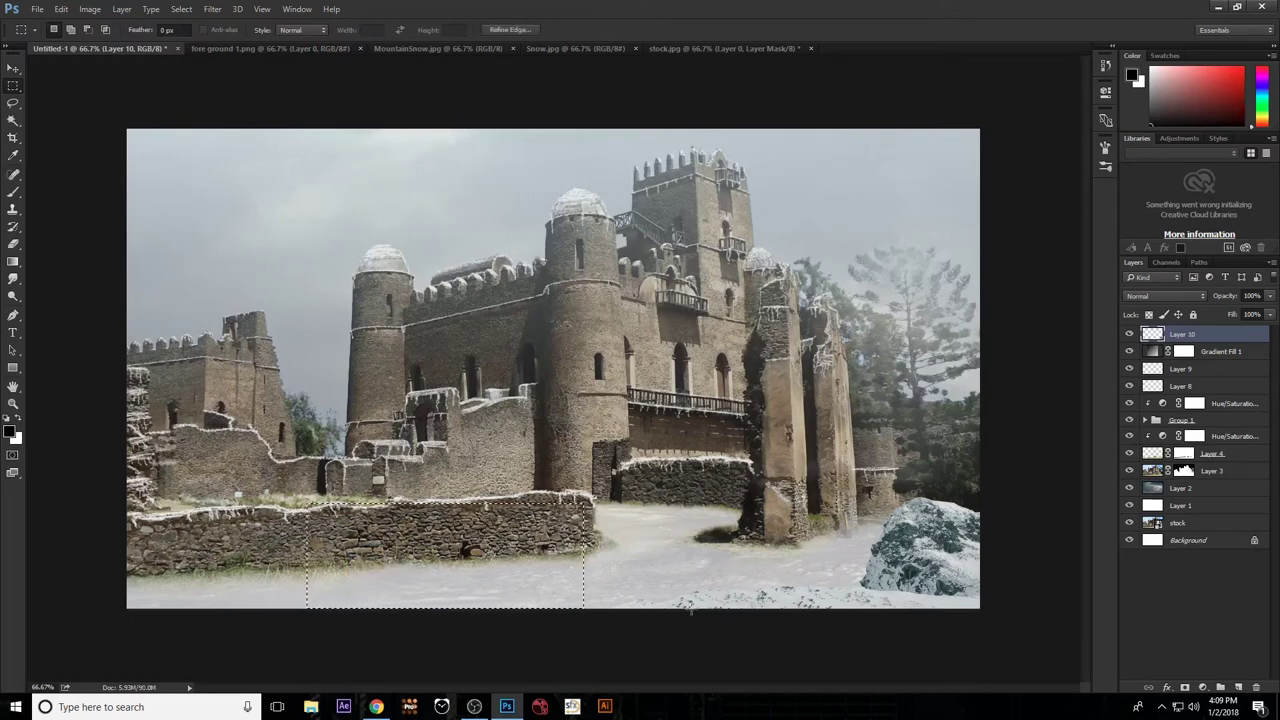
left_click(808, 448)
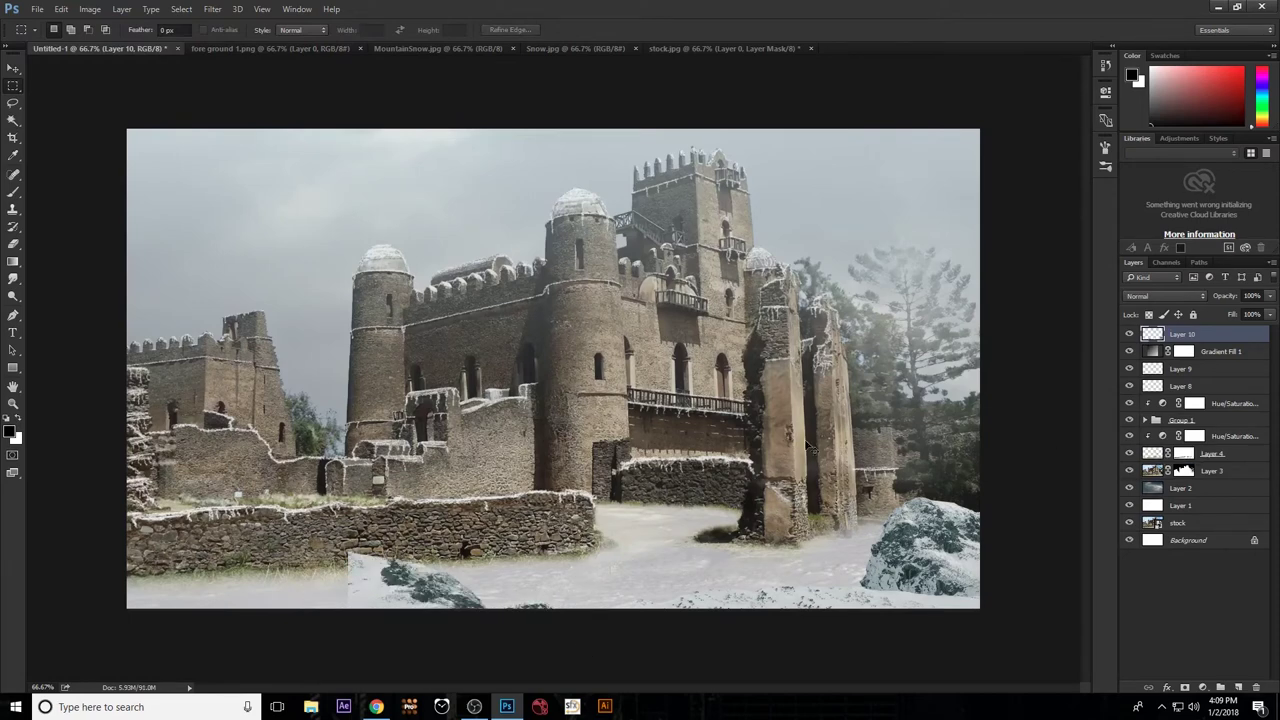
Duplicate the rocks layer as Layer 10 copy and transform the original rocks layer.
key("ctrl+j")
left_click(1129, 334)
left_click(1182, 351)
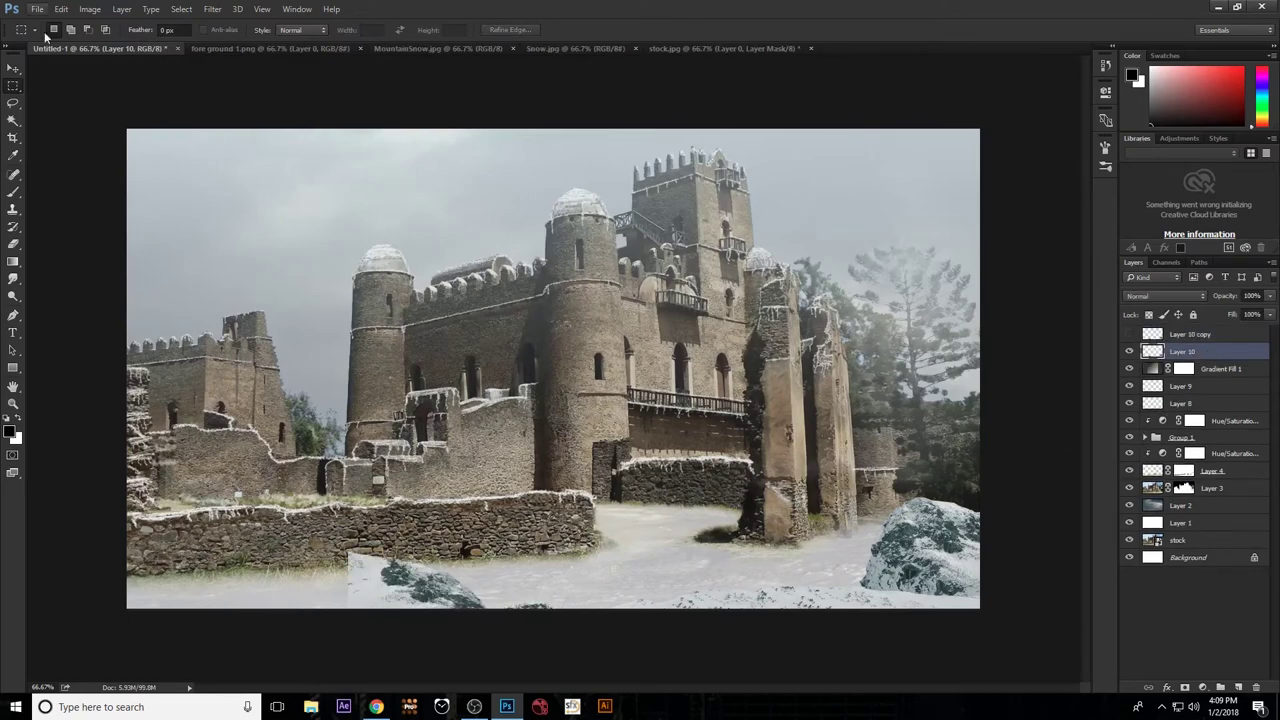
left_click_drag(262, 490, 567, 608)
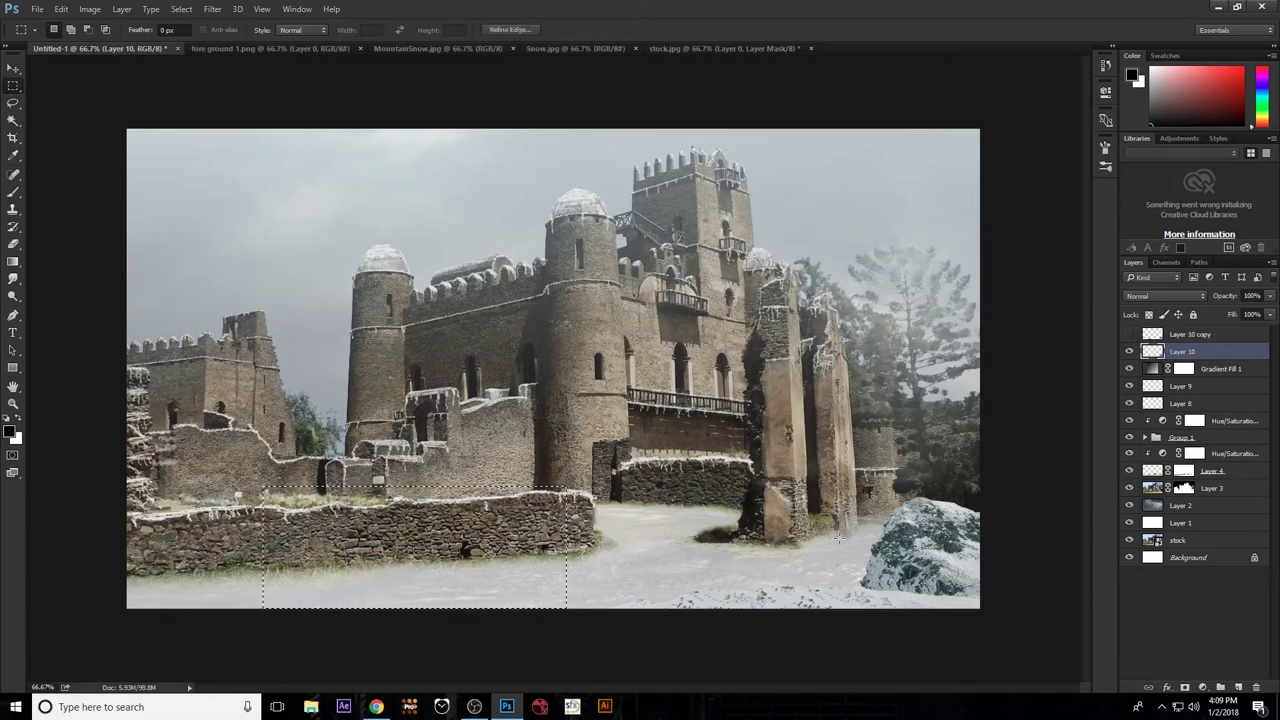
left_click(1129, 334)
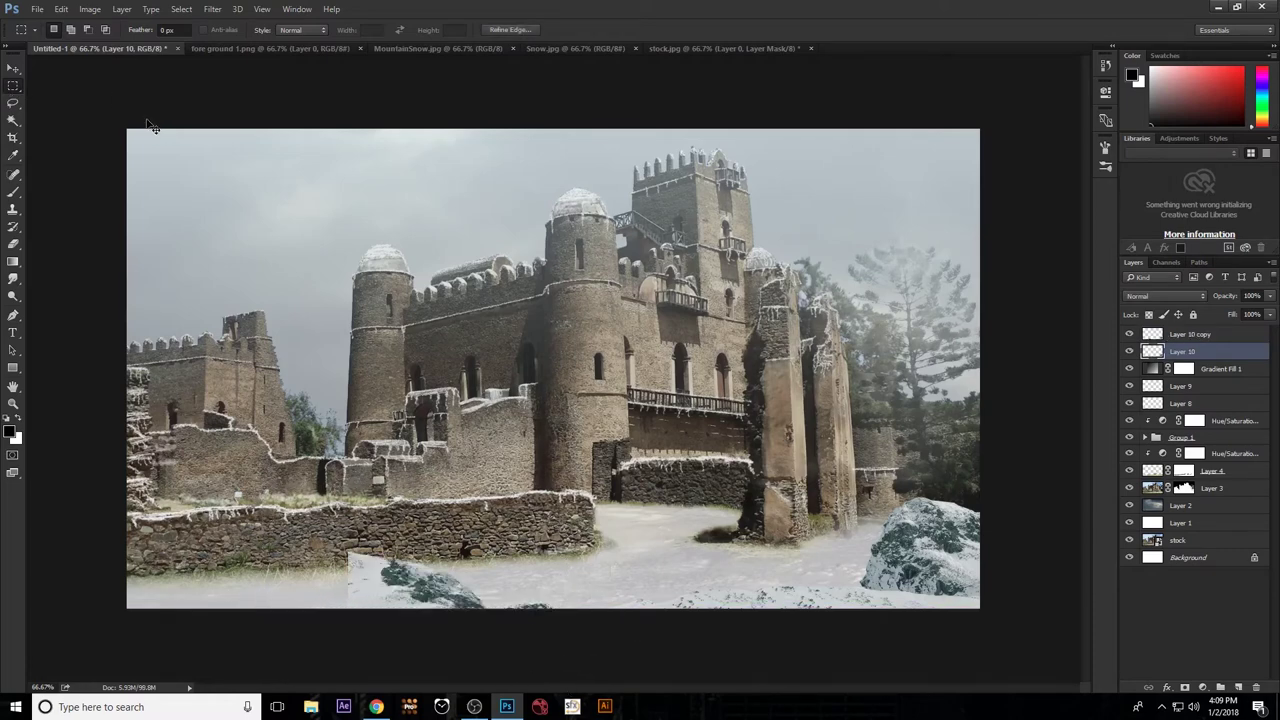
key("ctrl+t")
left_click_drag(380, 560, 382, 561)
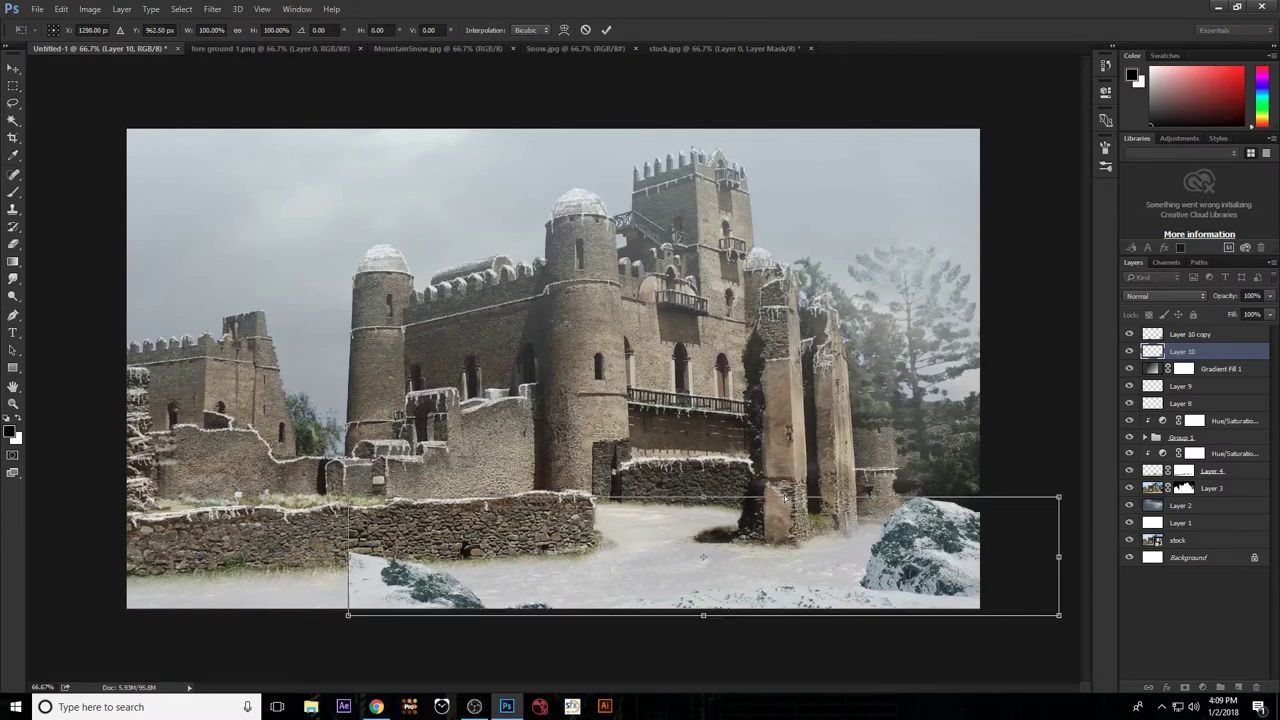
key("Return")
Move the duplicated rocks left and enlarge them with Free Transform.
left_click(1185, 334)
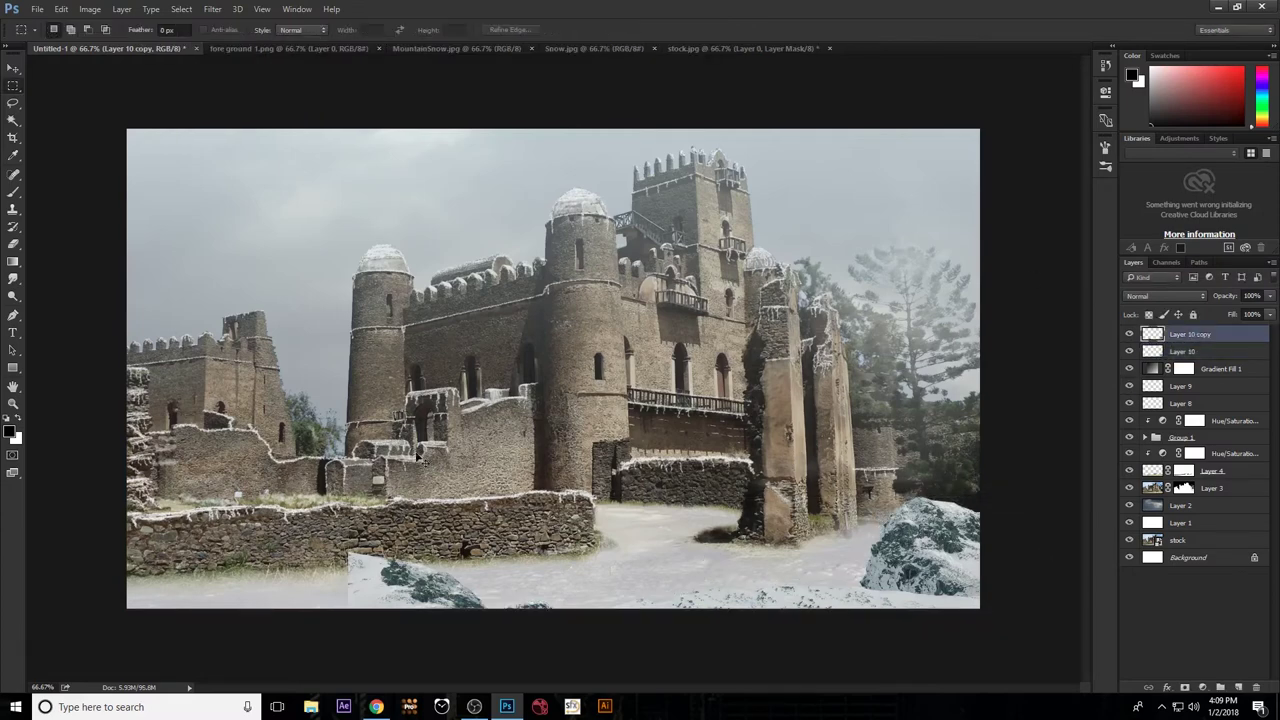
key("ctrl+t")
left_click_drag(417, 579, 172, 583)
left_click_drag(808, 503, 864, 477)
left_click_drag(672, 525, 622, 540)
key("Return")
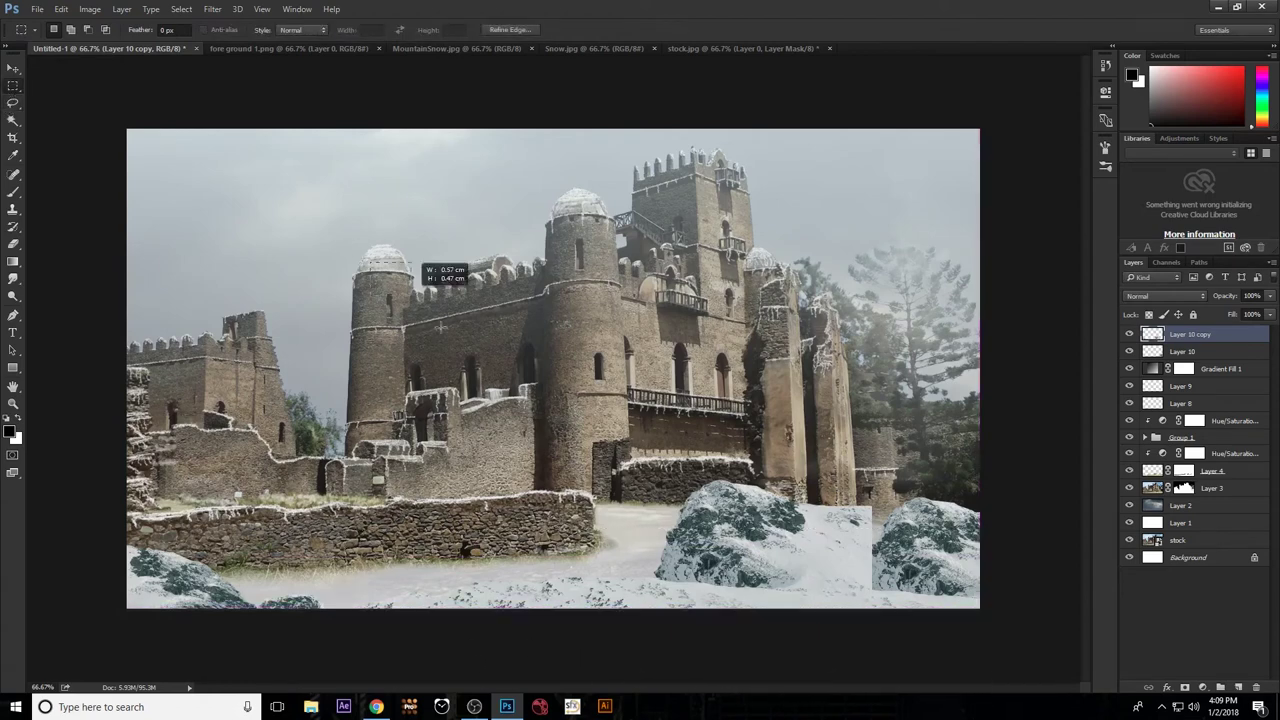
Erase the middle rock and group both rock layers as Group 2.
left_click_drag(369, 262, 951, 608)
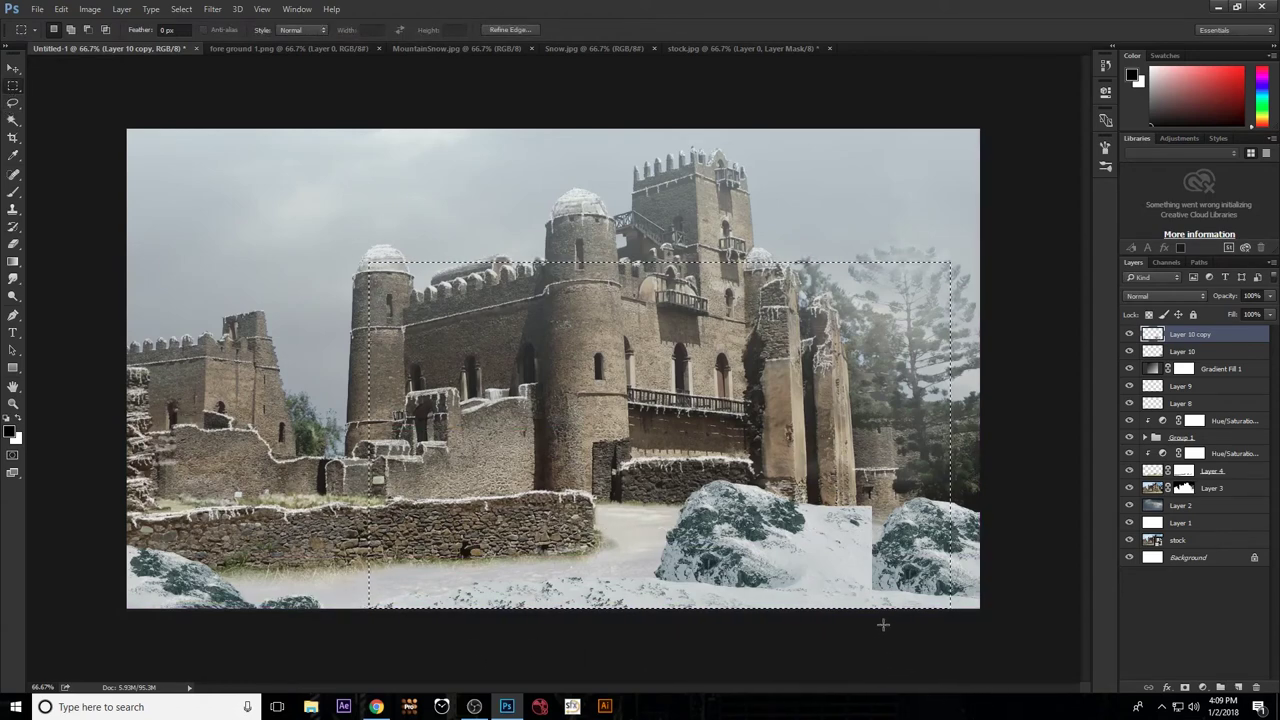
key("shift+Left")
key("shift+Left")
key("Delete")
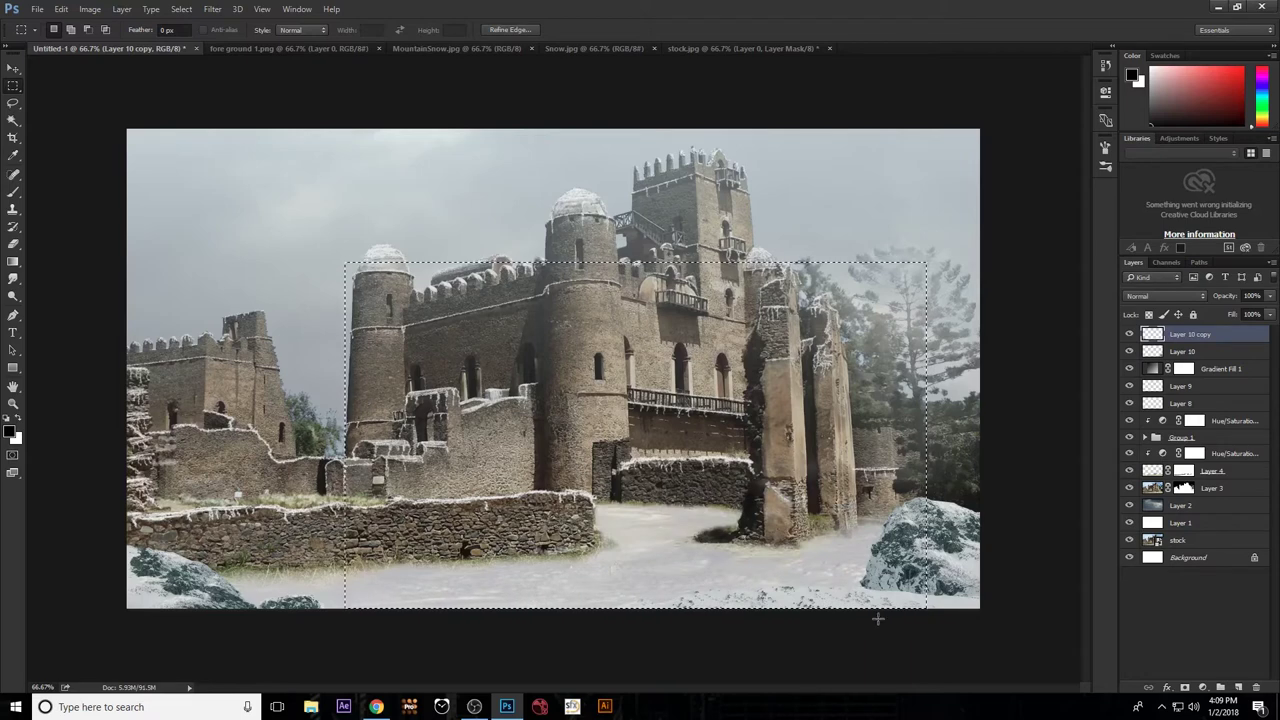
key("ctrl+d")
left_click(1182, 351, "shift")
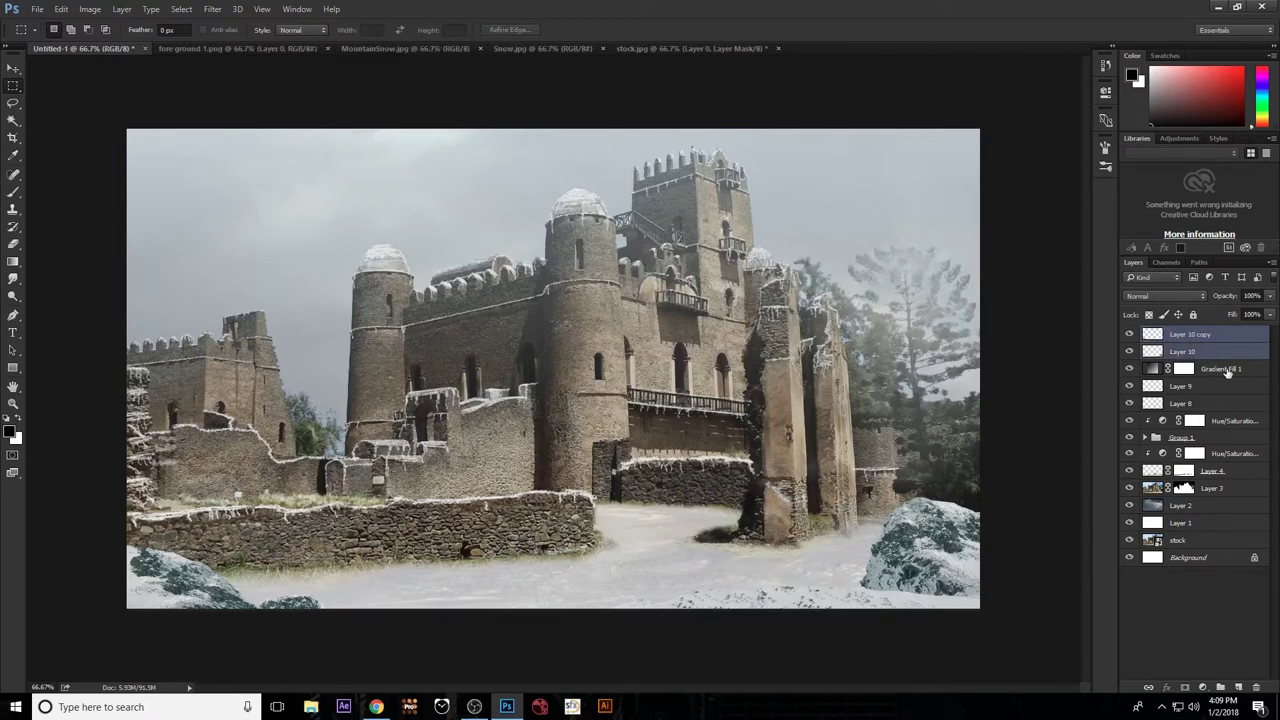
key("ctrl+g")
left_click(1203, 689)
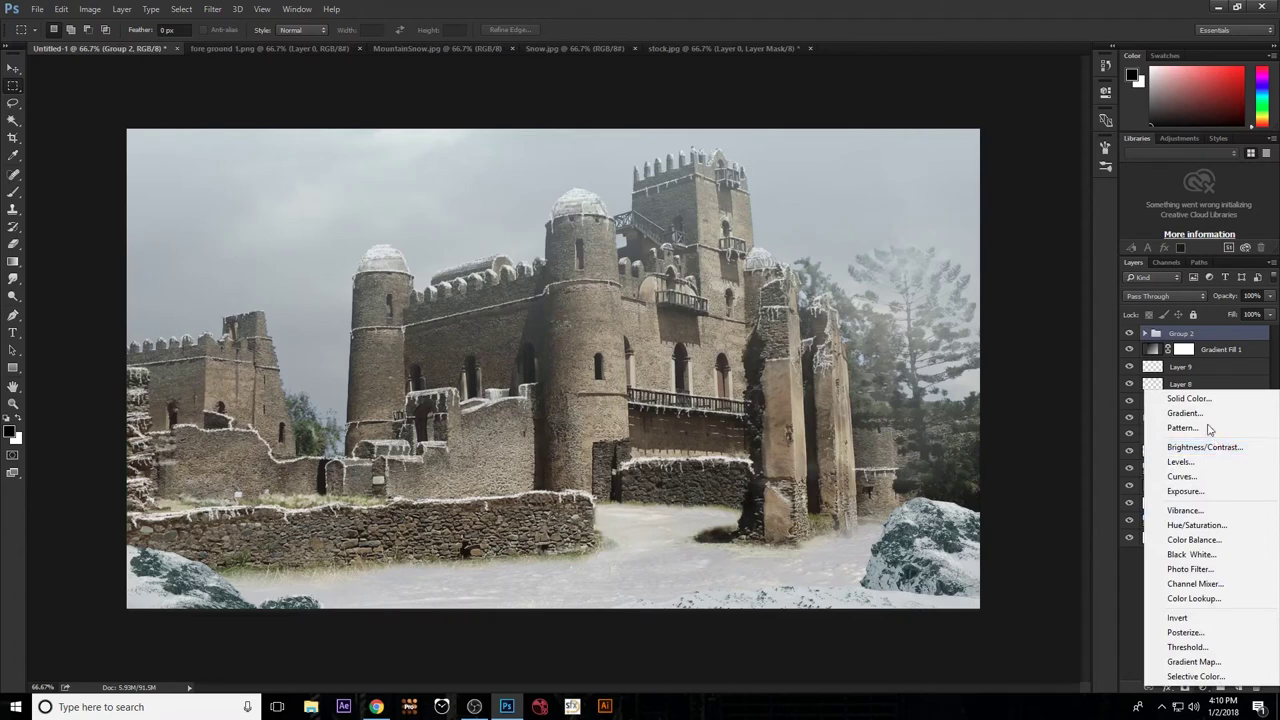
Clip a Hue/Saturation layer with Saturation -100 and Lightness -20 to the rocks, then load Layer 3's mask.
left_click(1195, 525)
left_click(988, 309)
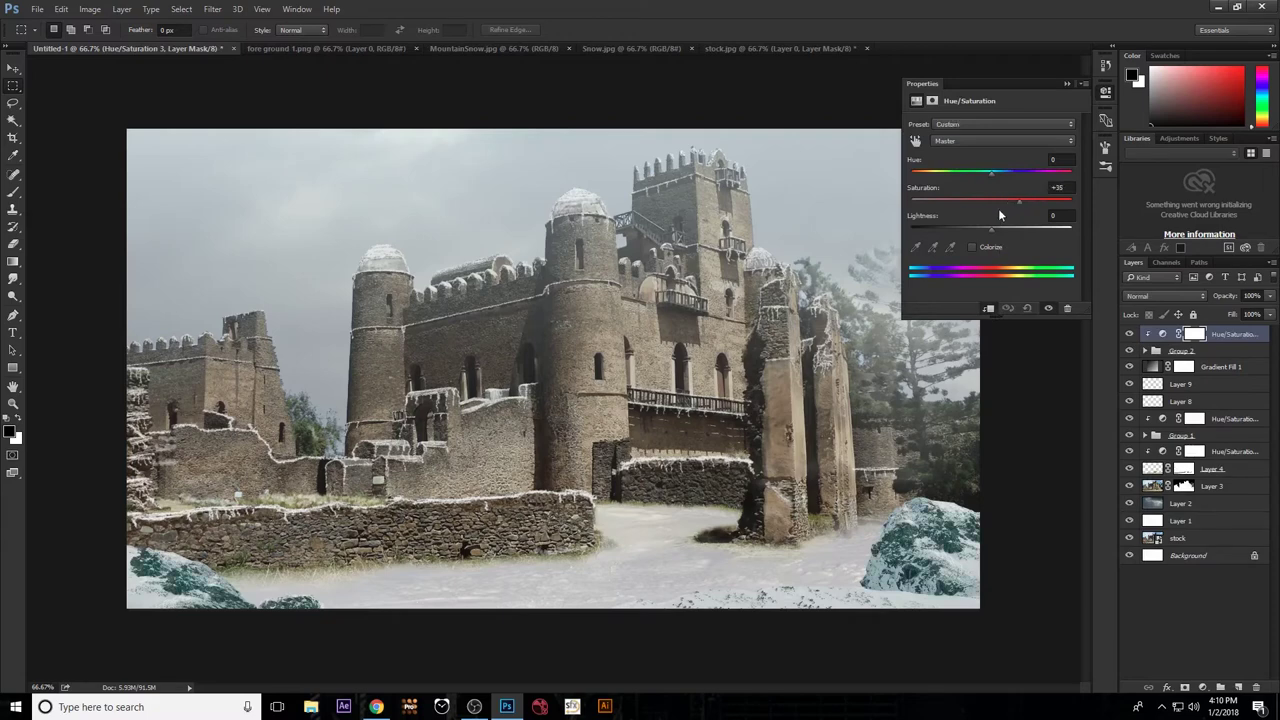
left_click_drag(940, 218, 878, 218)
mouse_move(991, 232)
left_mouse_down()
mouse_move(959, 230)
mouse_move(975, 228)
left_mouse_up()
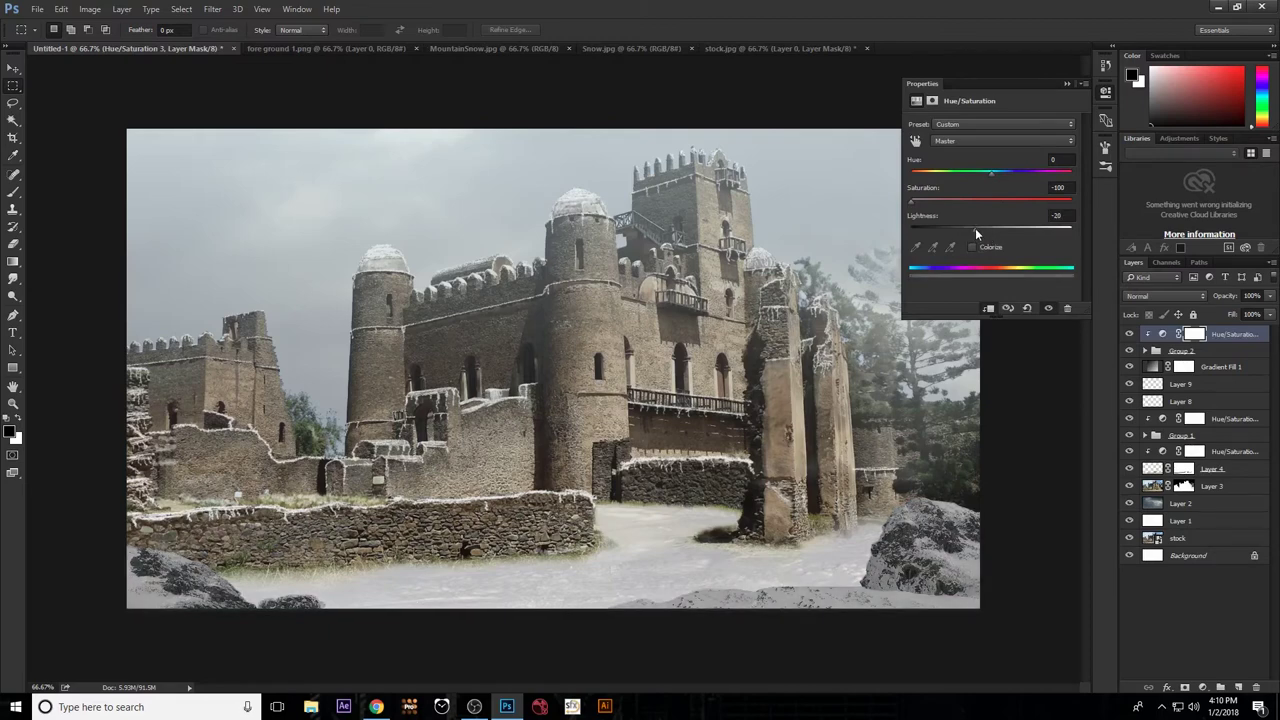
left_click(1067, 86)
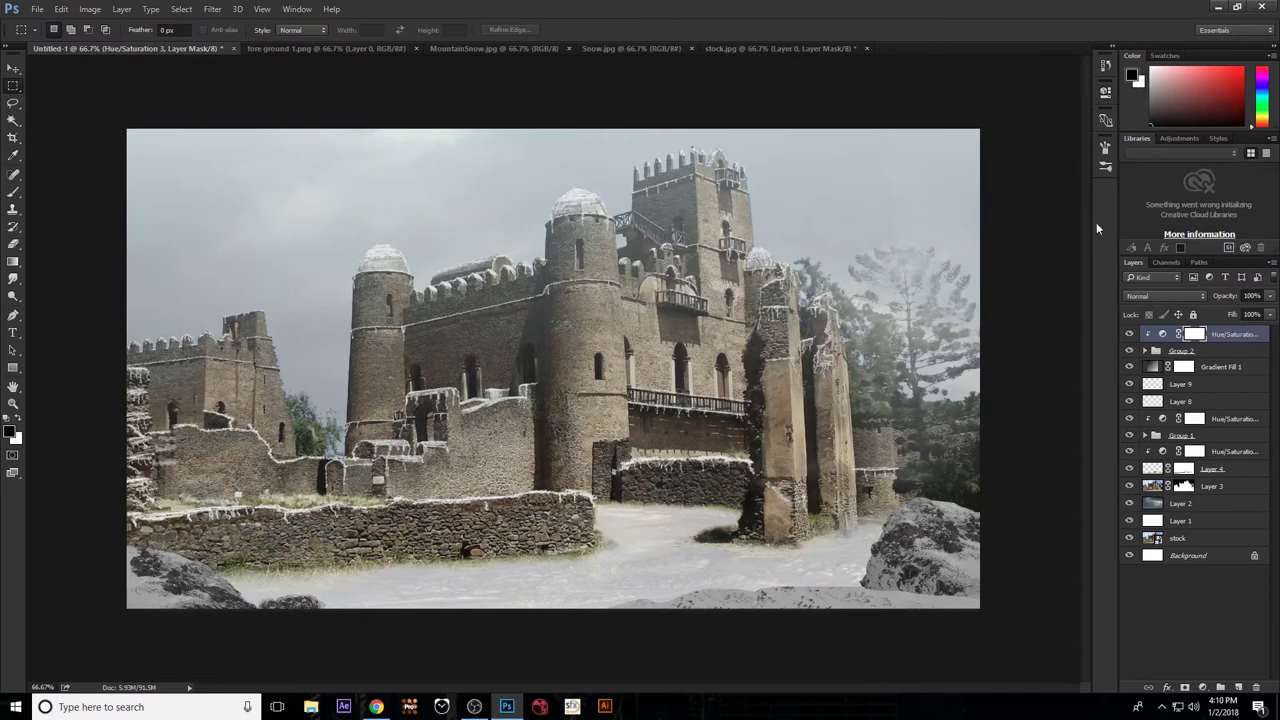
left_click(1183, 487, "ctrl")
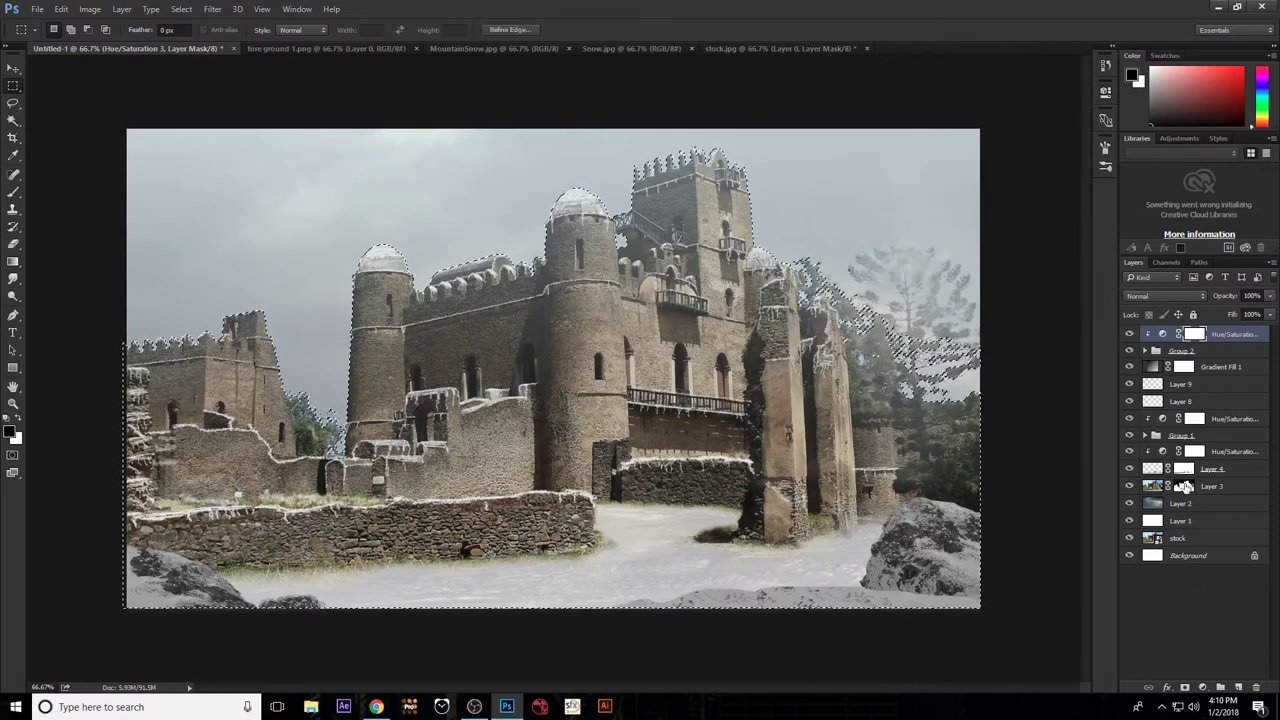
Add a Brightness/Contrast layer with Brightness -33 and Contrast -36.
left_click(1204, 688)
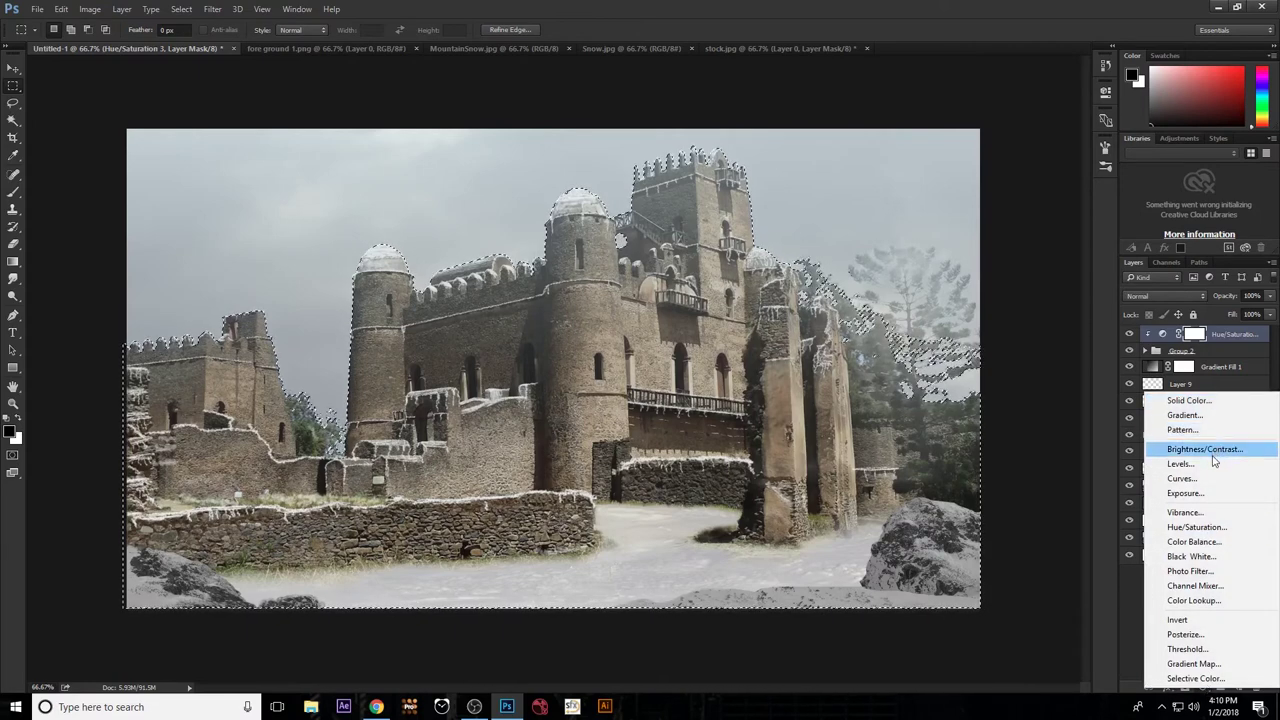
left_click(1212, 451)
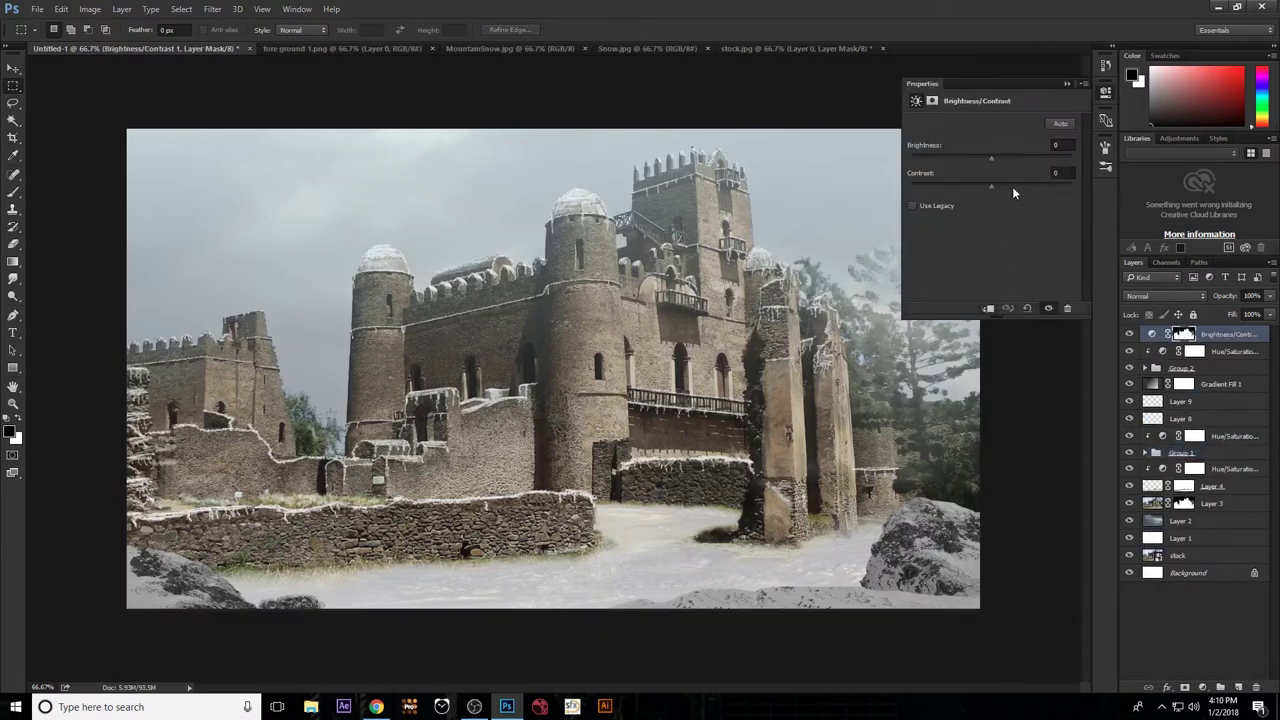
mouse_move(989, 155)
left_mouse_down()
mouse_move(1018, 158)
mouse_move(970, 160)
left_mouse_up()
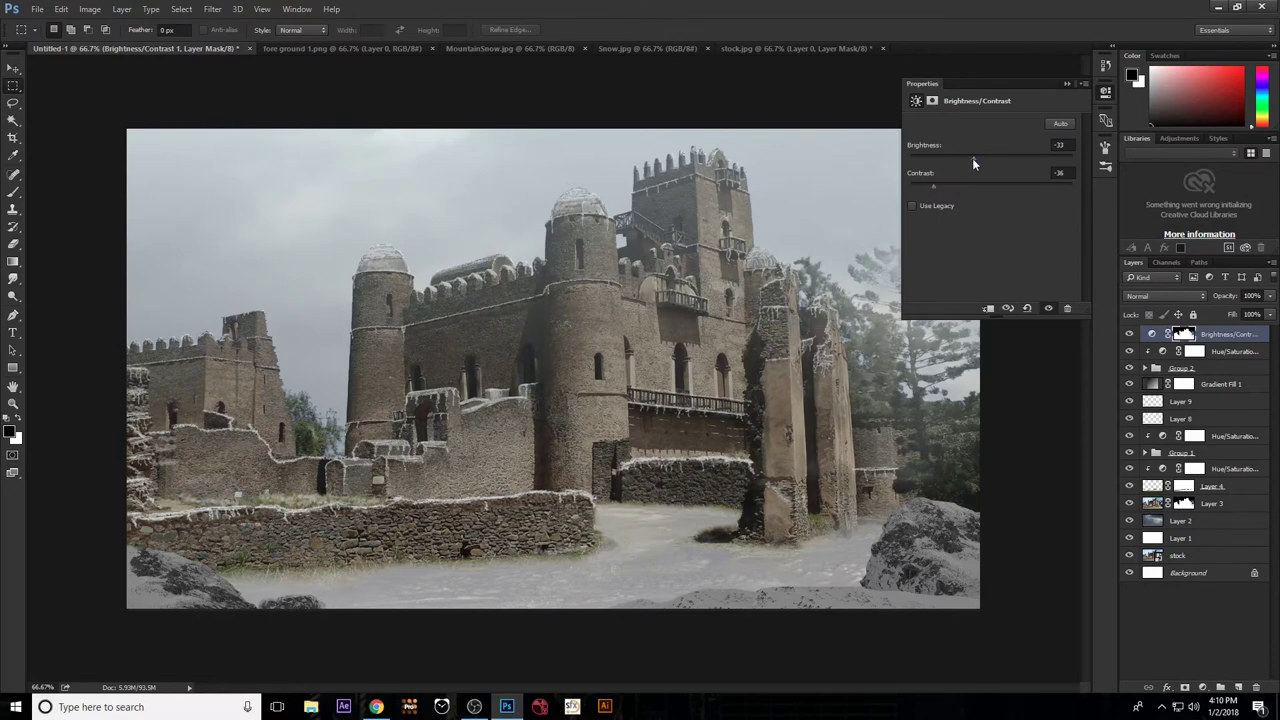
left_click(1066, 84)
Paint the adjustment's mask off the upper castle towers at 100% brush opacity.
key("b")
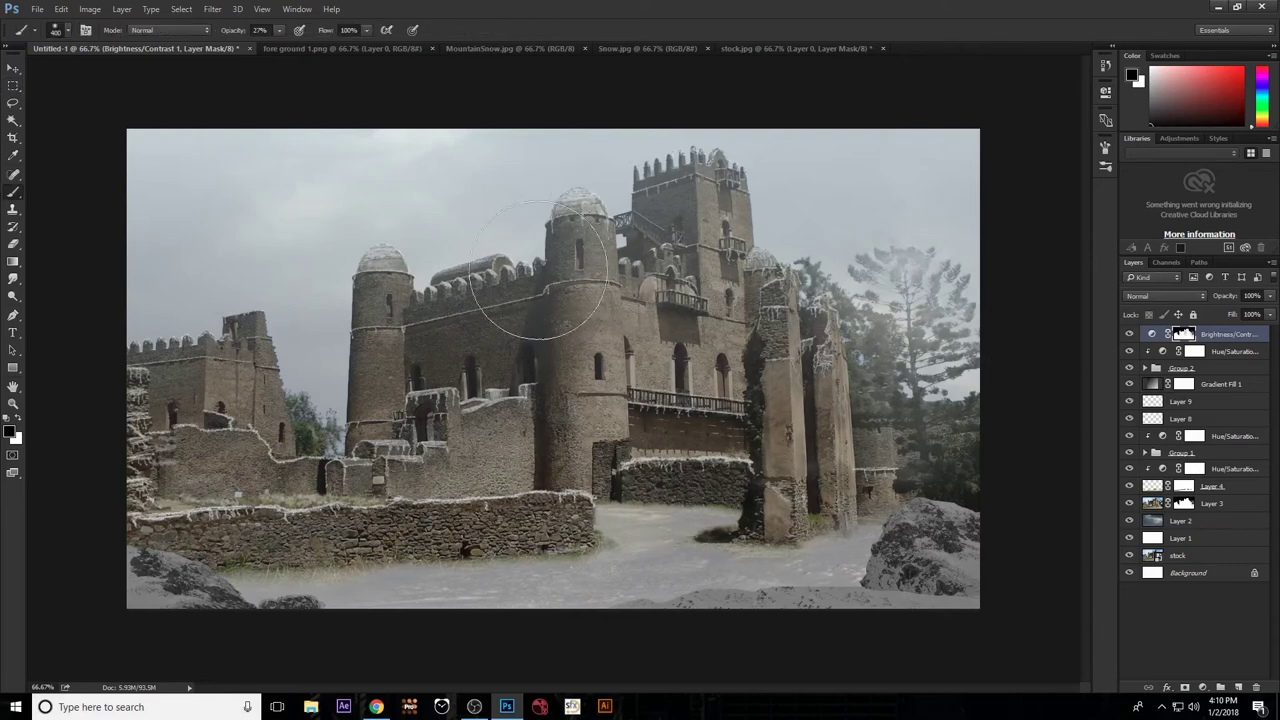
left_click_drag(624, 365, 727, 228)
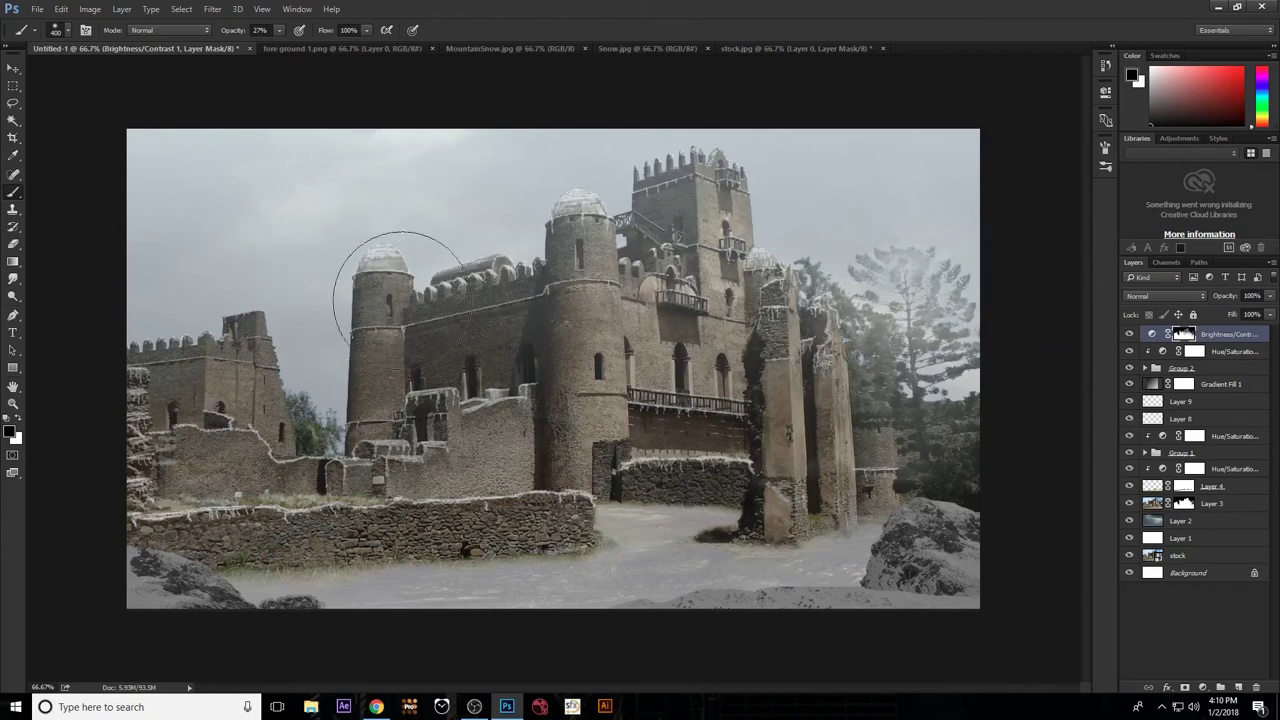
left_click_drag(277, 30, 330, 48)
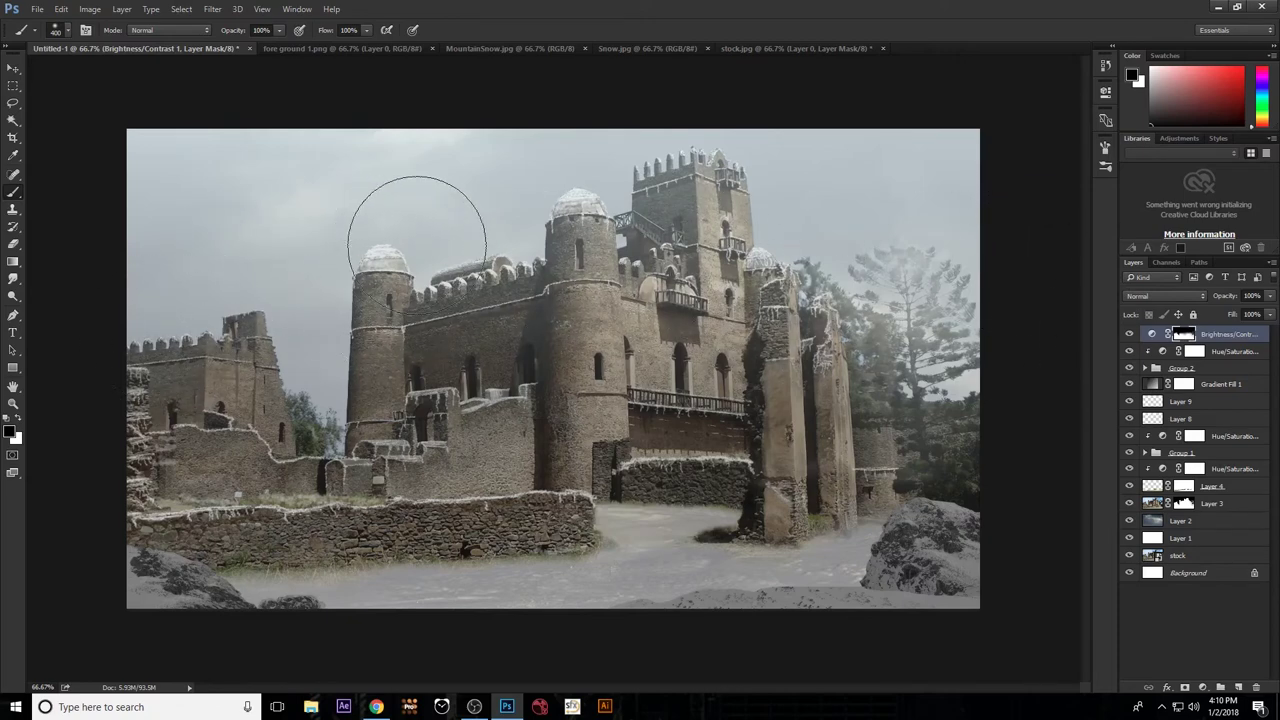
left_click(12, 68)
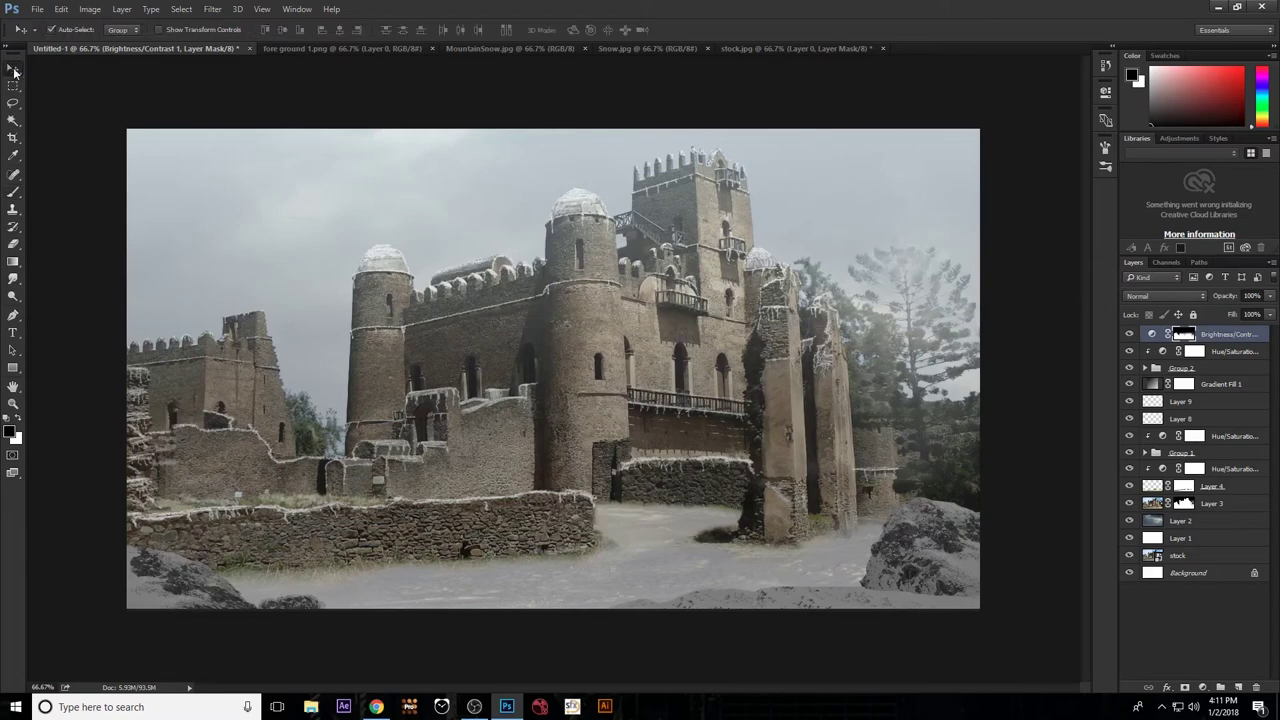
Add a Gradient Fill layer and set its left colour stop to pale cyan #cae2df.
left_click(1184, 688)
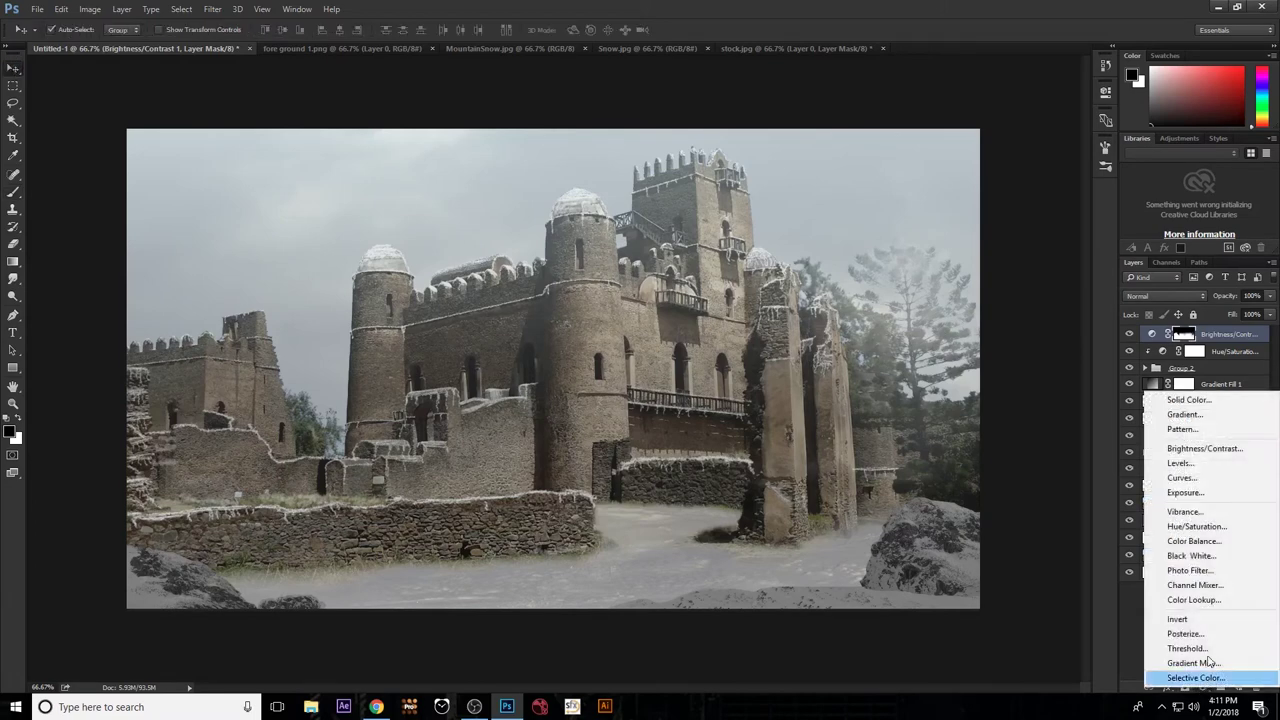
left_click(1185, 414)
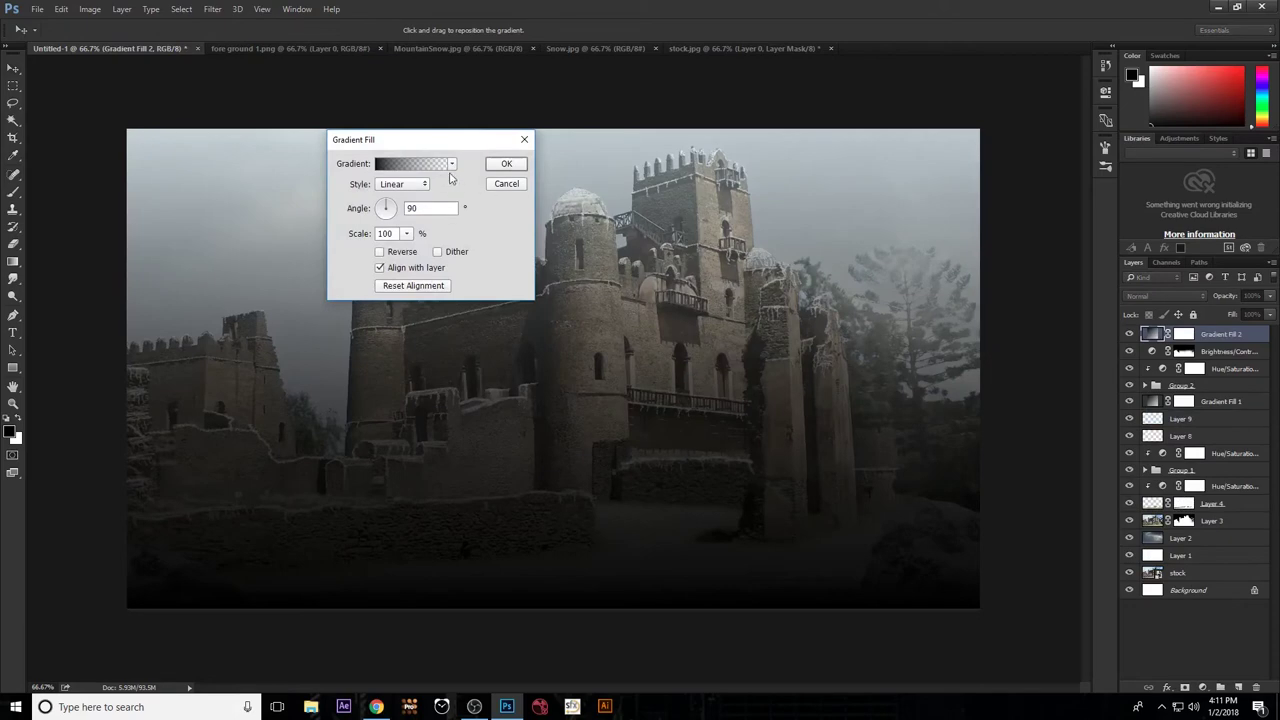
left_click(451, 165)
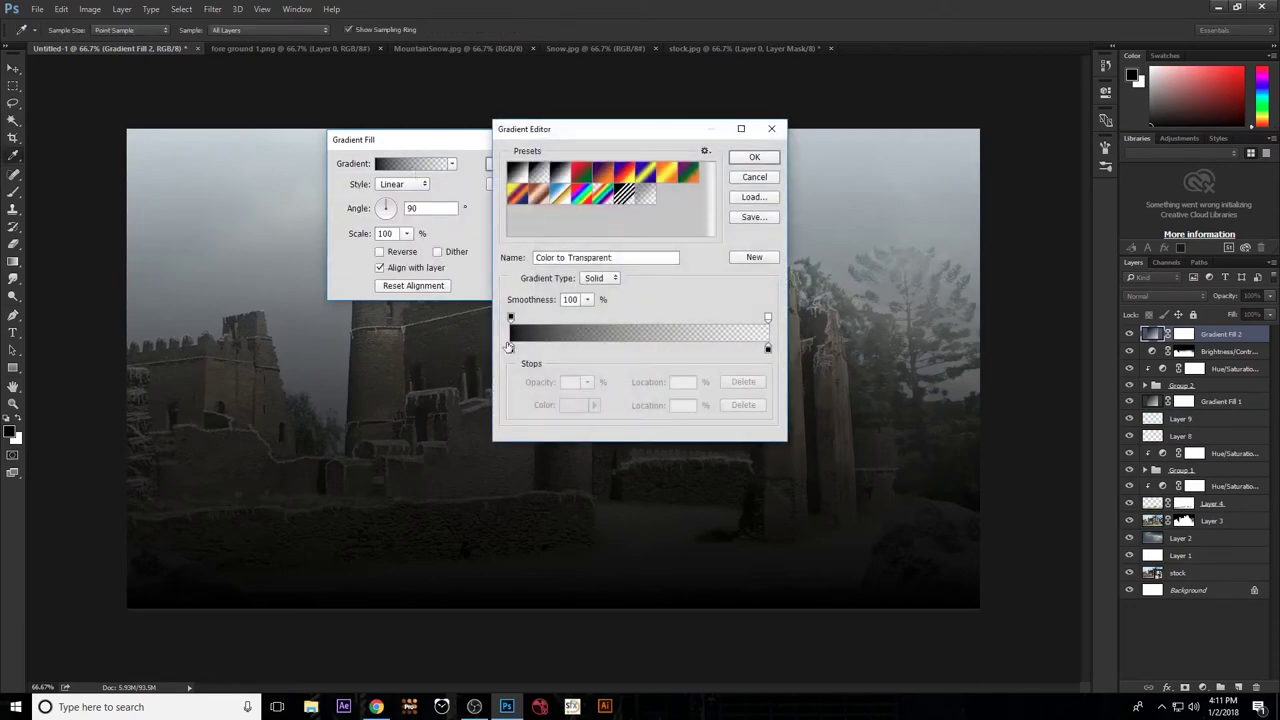
left_click(510, 349)
left_click(576, 405)
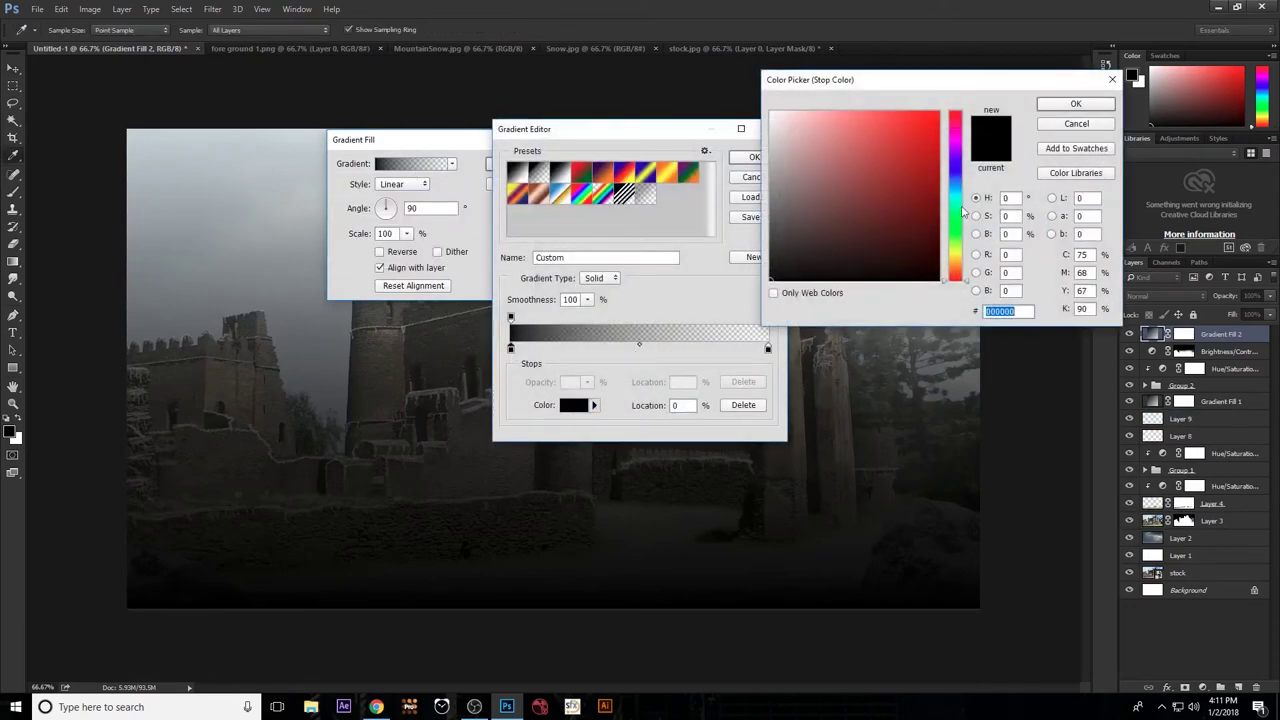
left_click(960, 193)
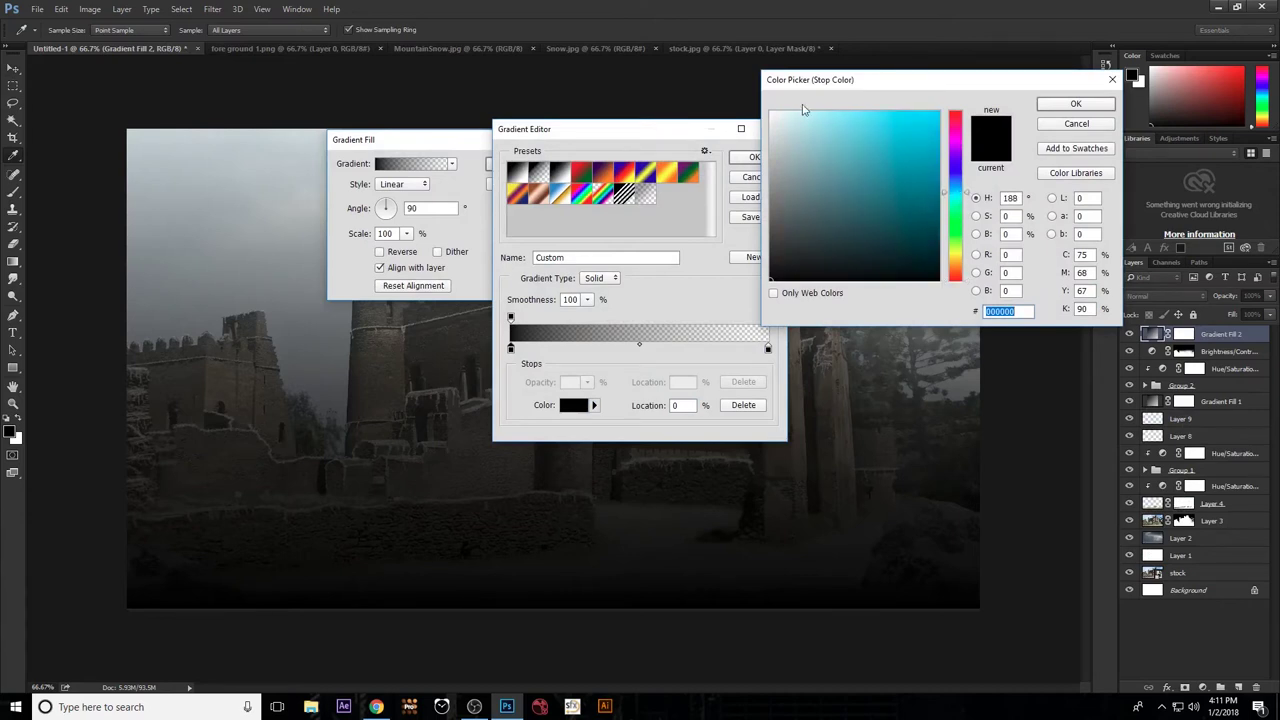
left_click_drag(962, 197, 962, 201)
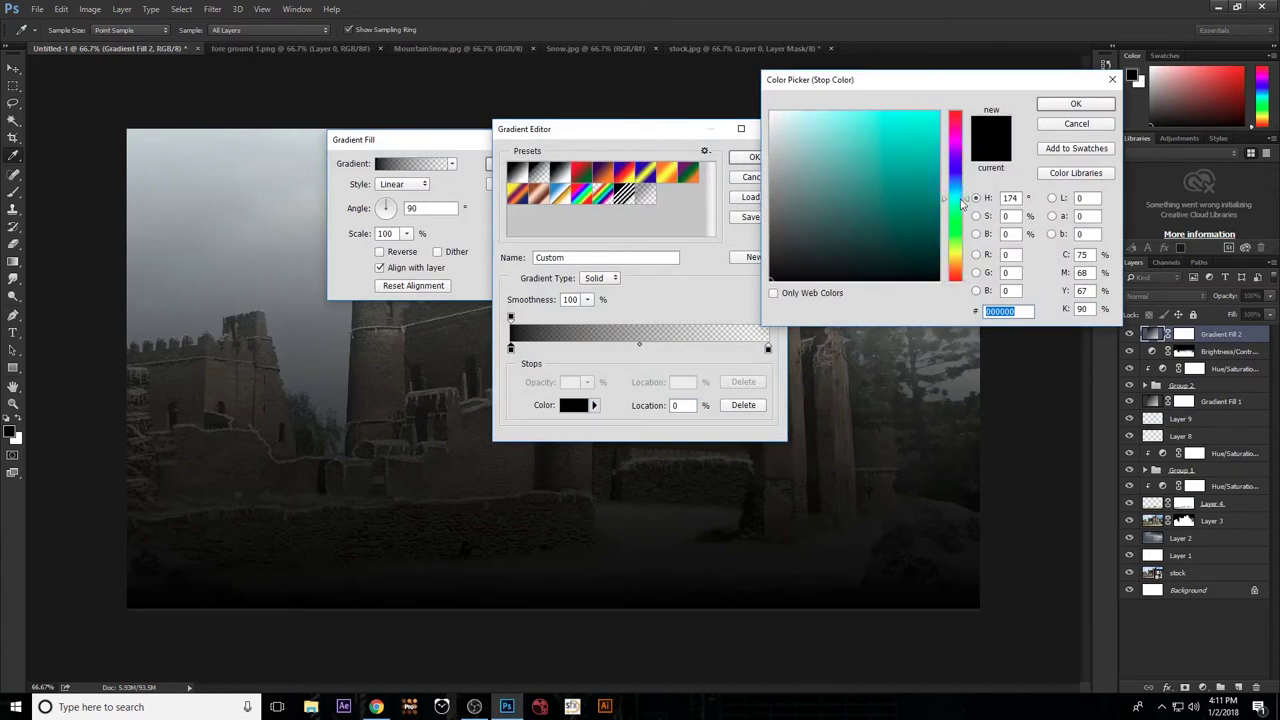
left_click(794, 130)
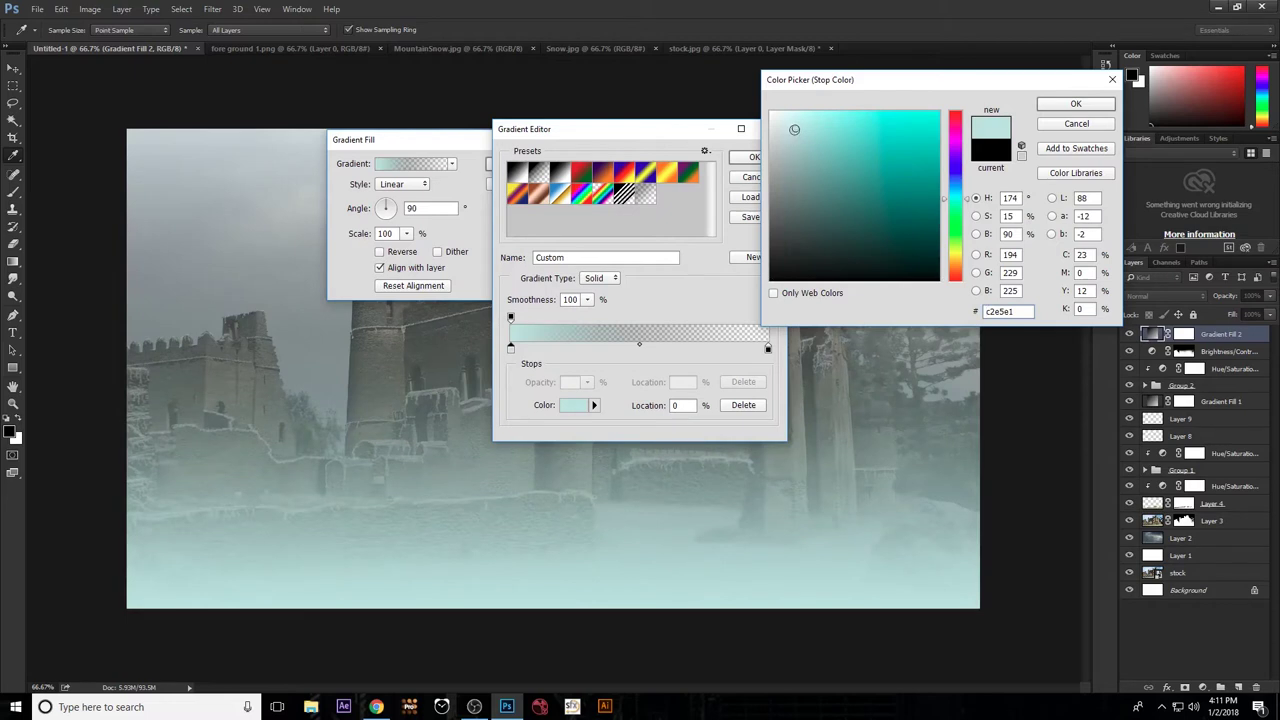
left_click_drag(793, 123, 791, 120)
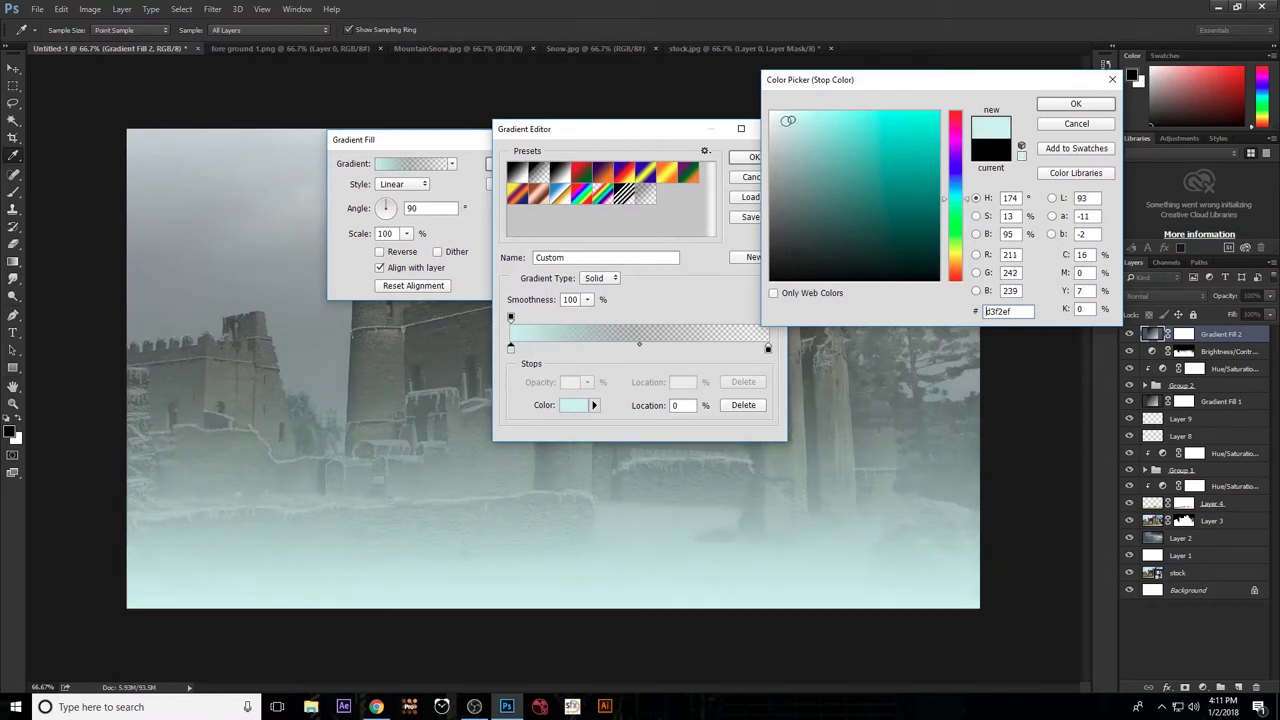
left_click(788, 133)
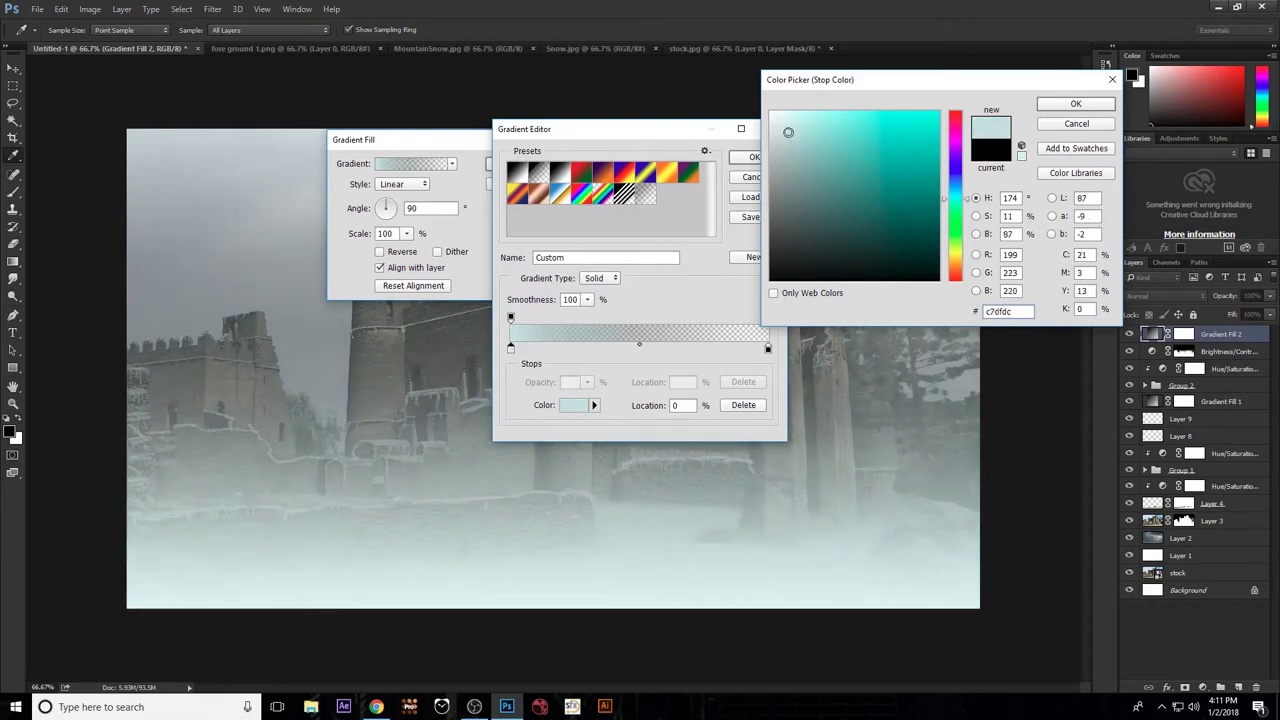
left_click_drag(788, 132, 787, 130)
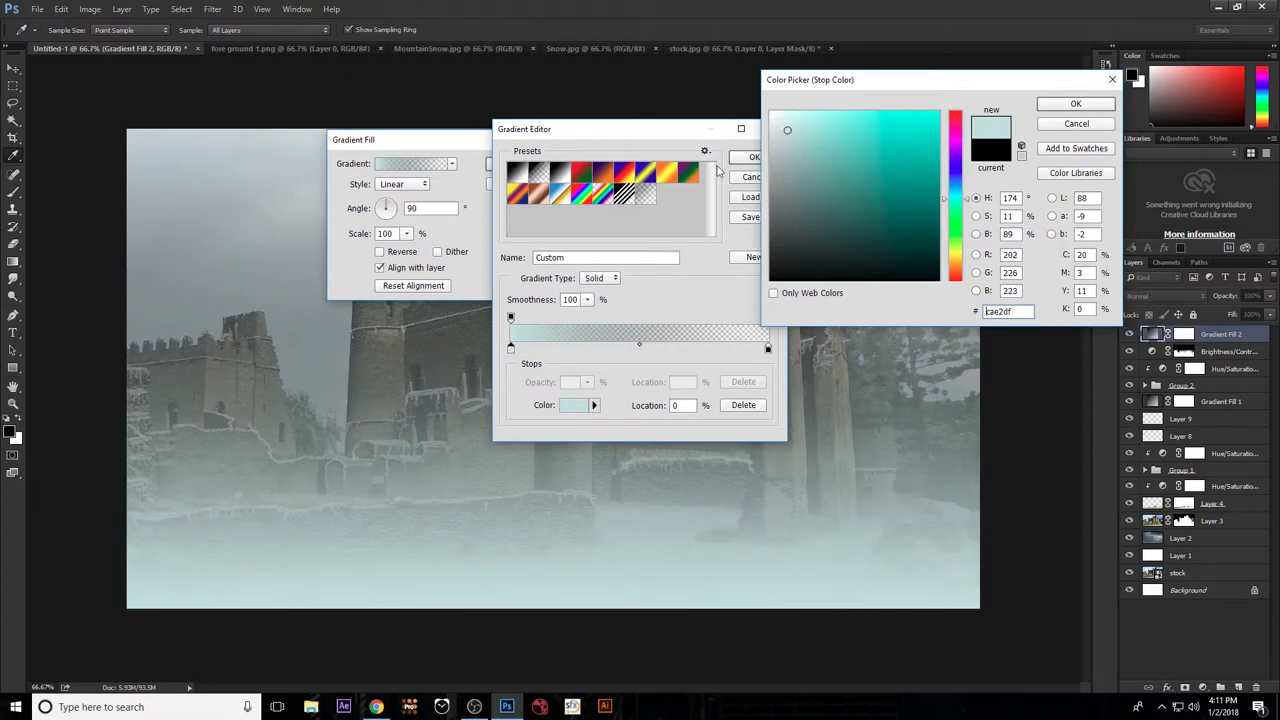
left_click(1076, 105)
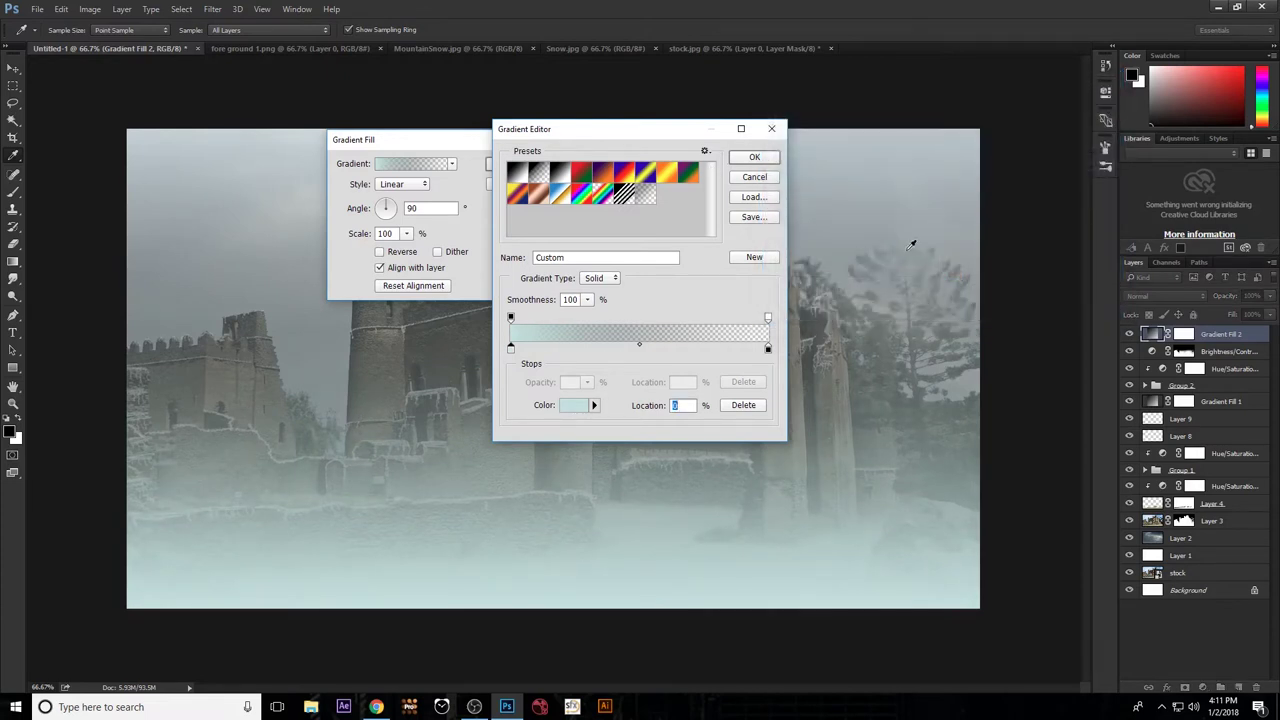
Set the gradient's right colour stop to white.
left_click(768, 349)
left_click(568, 410)
left_click(771, 113)
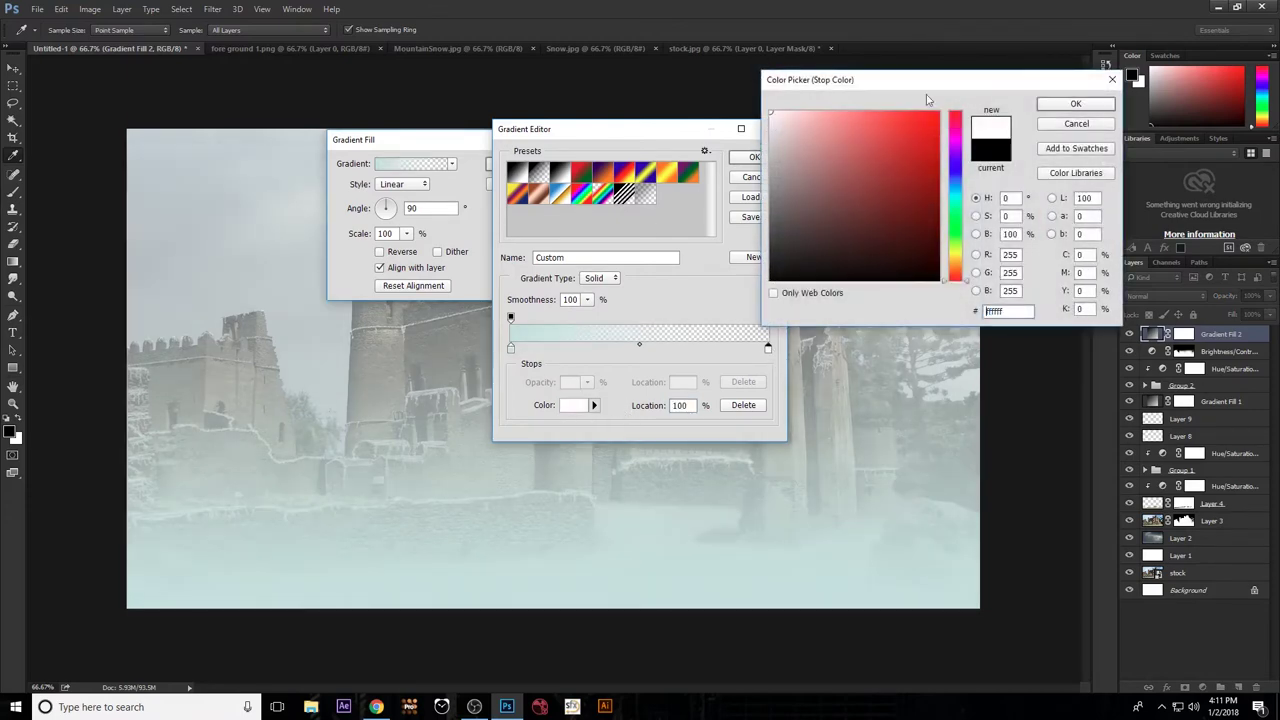
left_click(1076, 105)
left_click(594, 405)
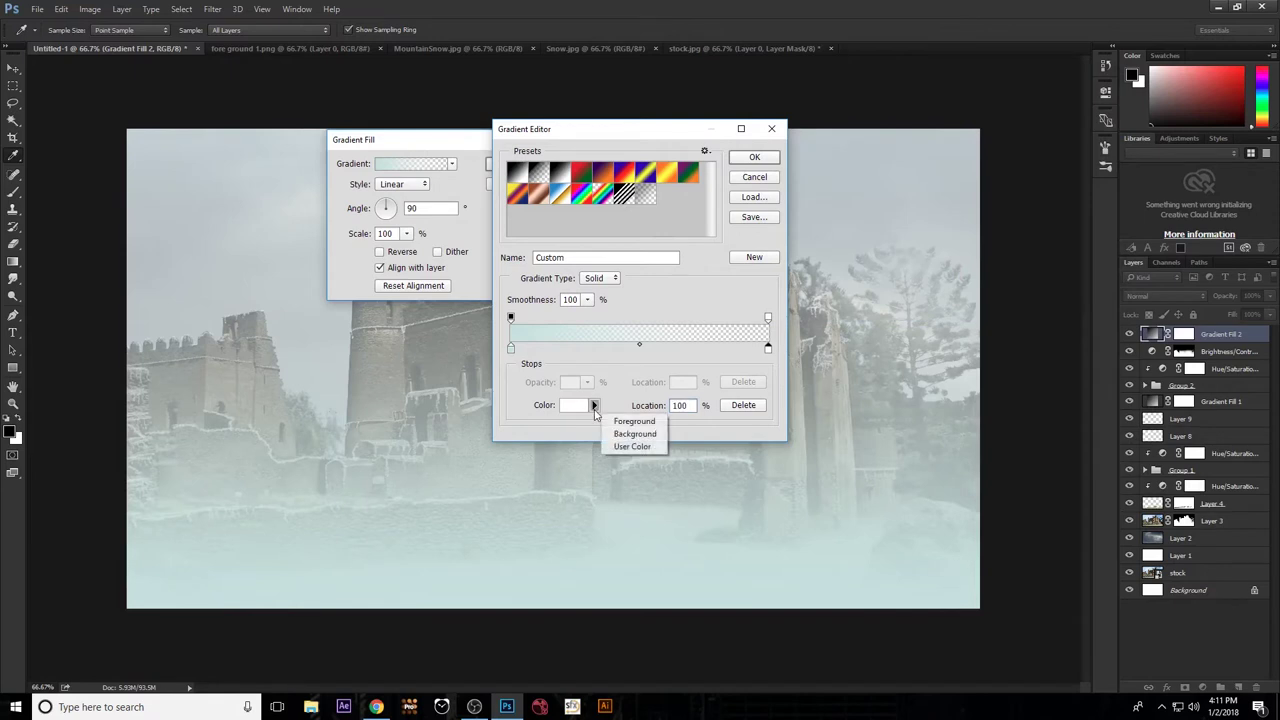
left_click(594, 393)
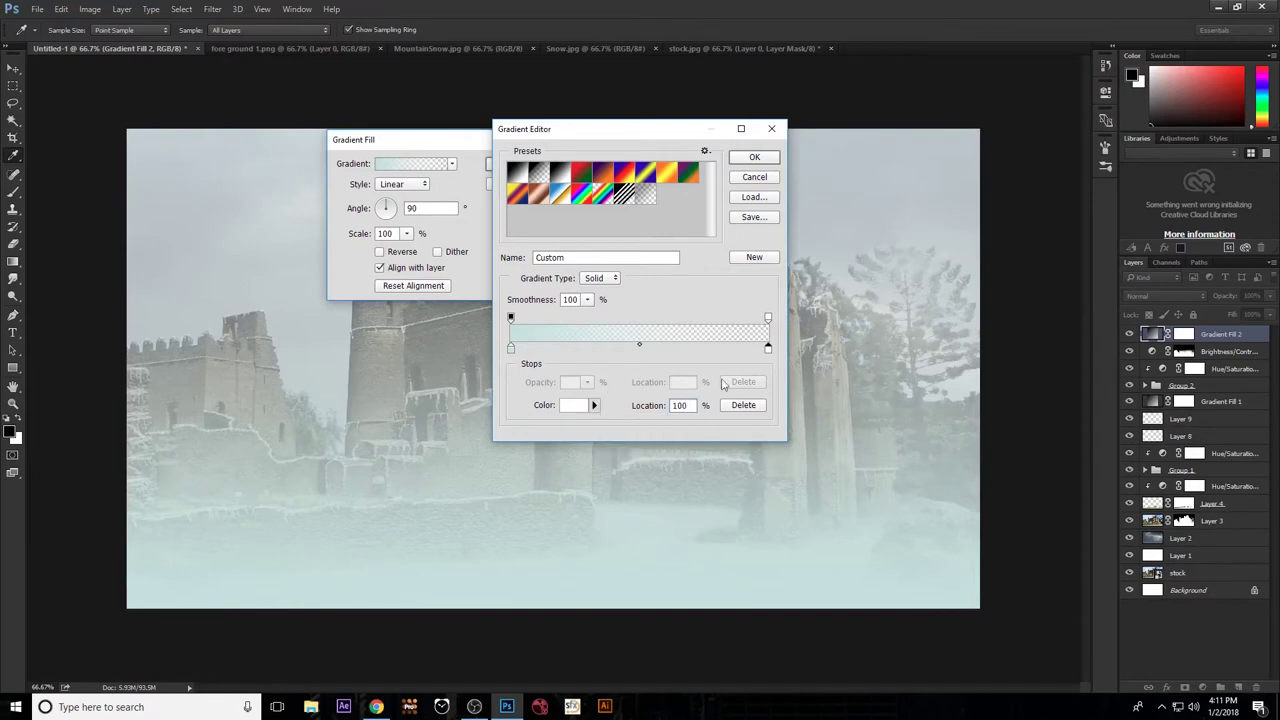
Make the right opacity stop 100% and apply the gradient fill.
left_click(769, 318)
left_click(589, 383)
left_click_drag(590, 399, 787, 382)
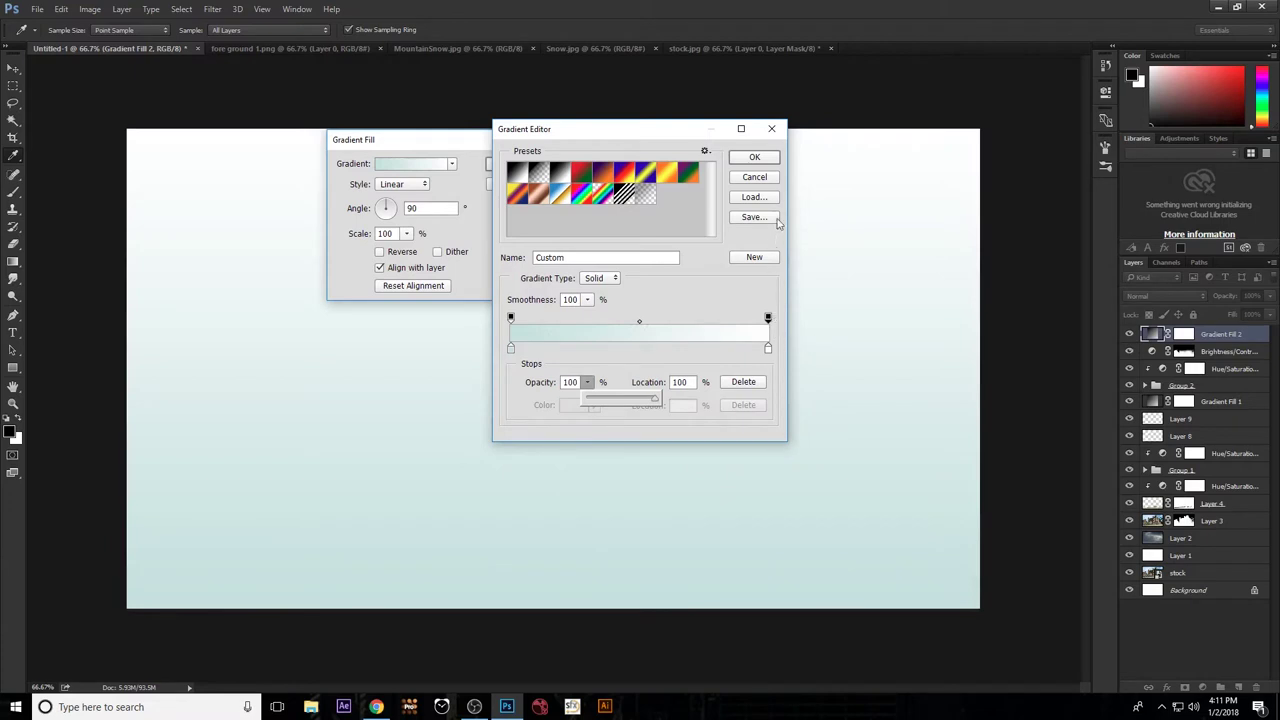
left_click(754, 160)
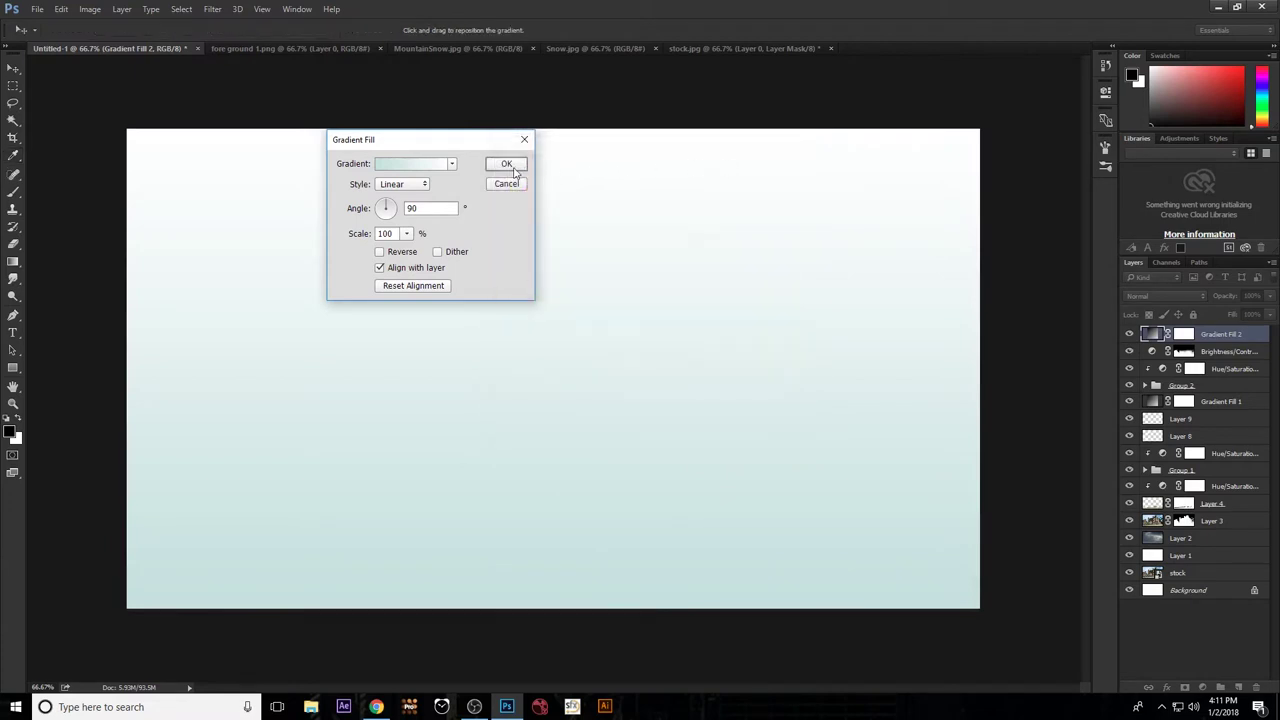
left_click(514, 172)
left_click(514, 172)
left_click(1152, 297)
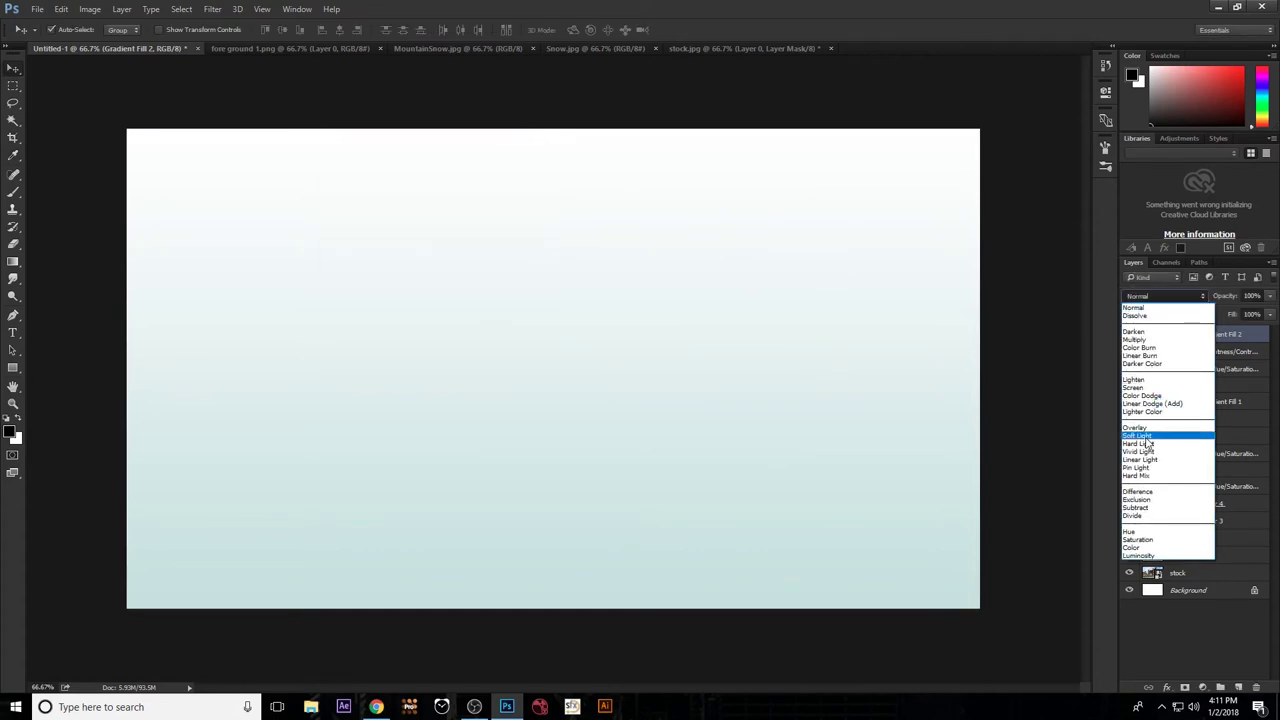
Blend Gradient Fill 2 in Soft Light and reposition its gradient across the image.
left_click(1147, 436)
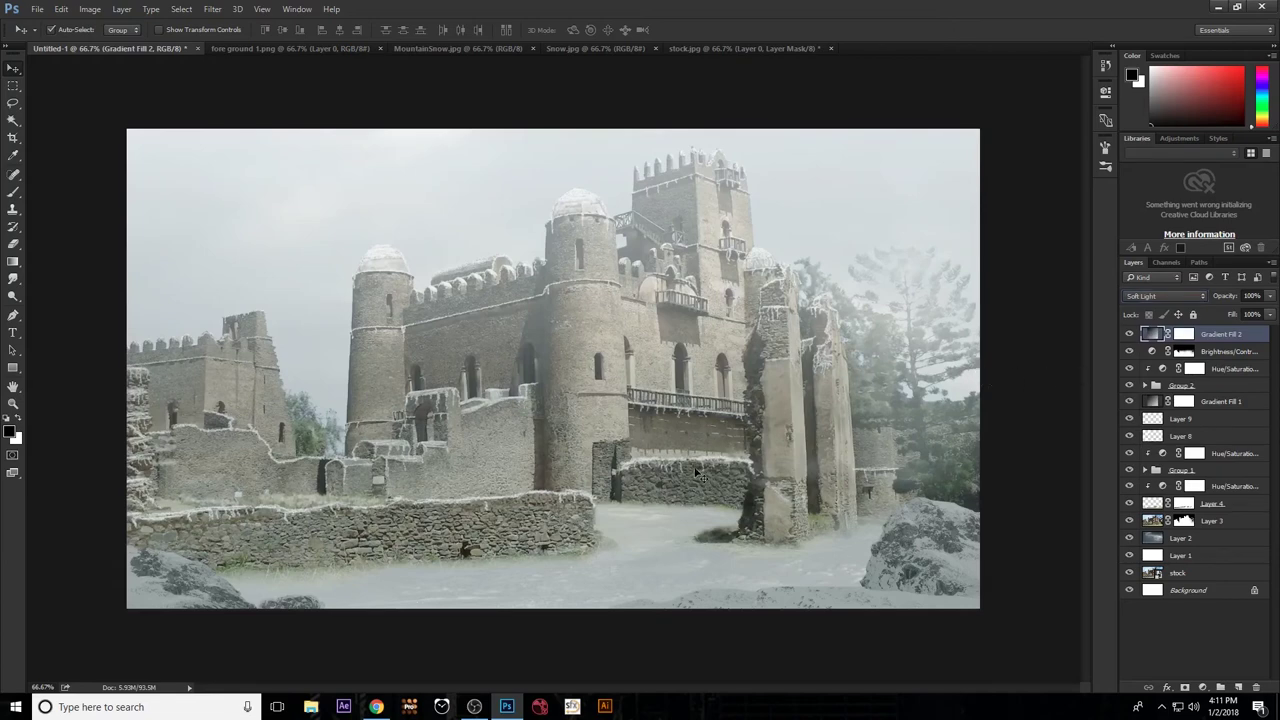
double_click(1150, 334)
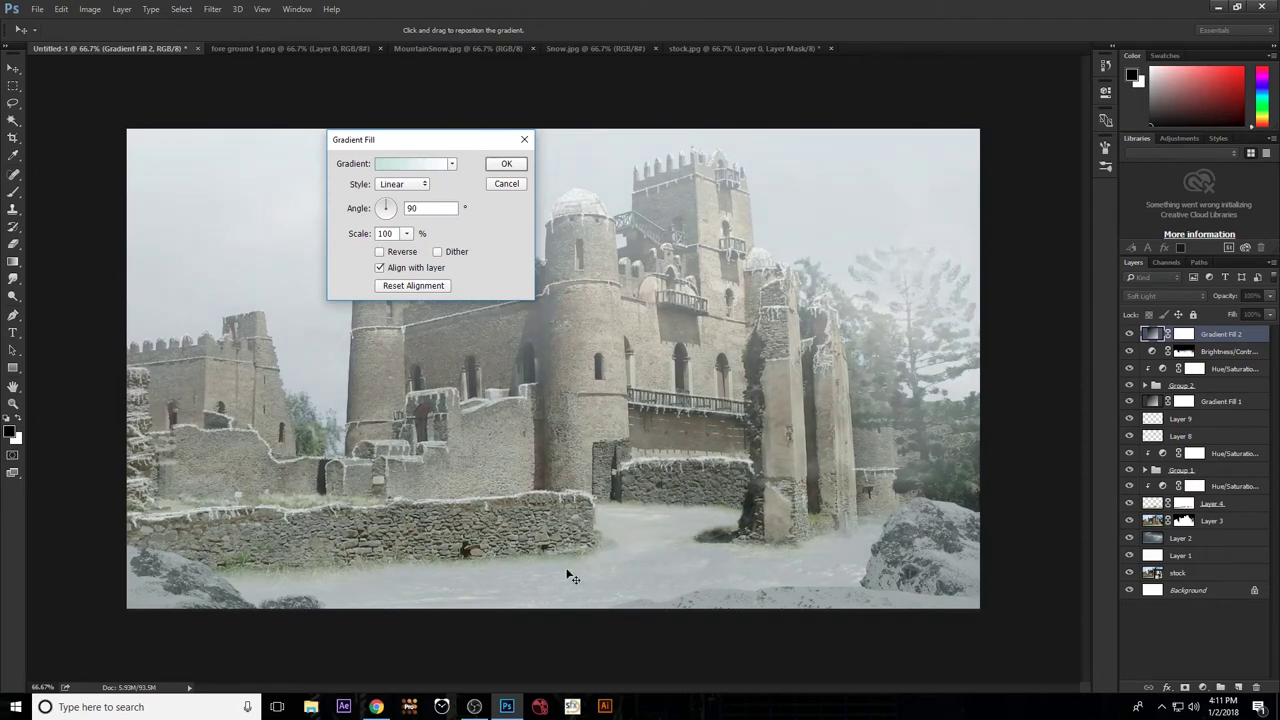
left_click_drag(610, 626, 608, 252)
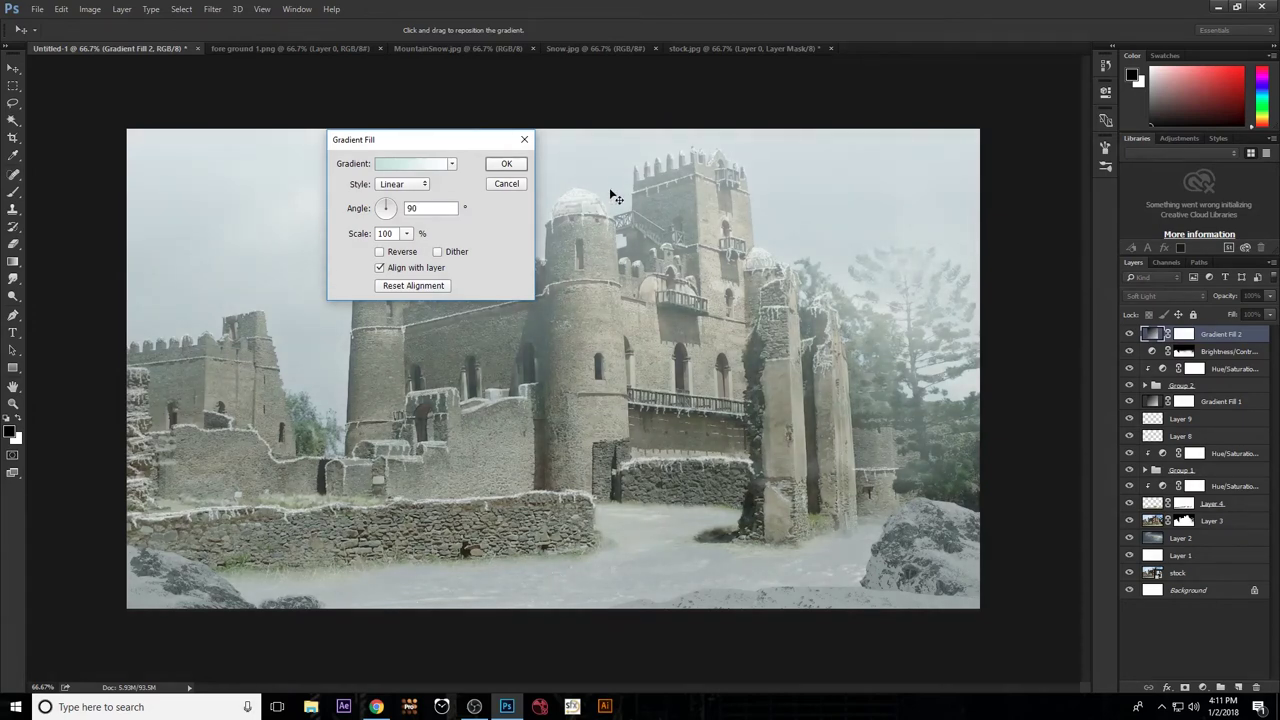
left_click(390, 164)
left_click(512, 349)
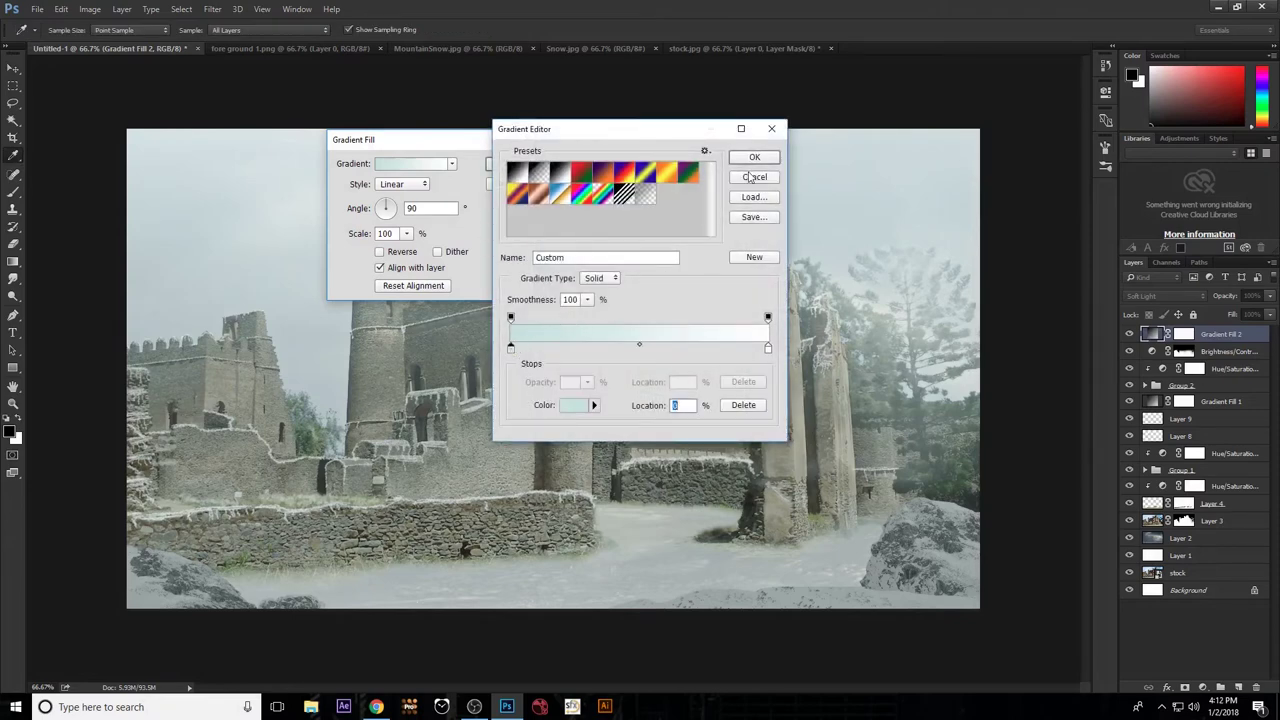
left_click(748, 160)
left_click(507, 165)
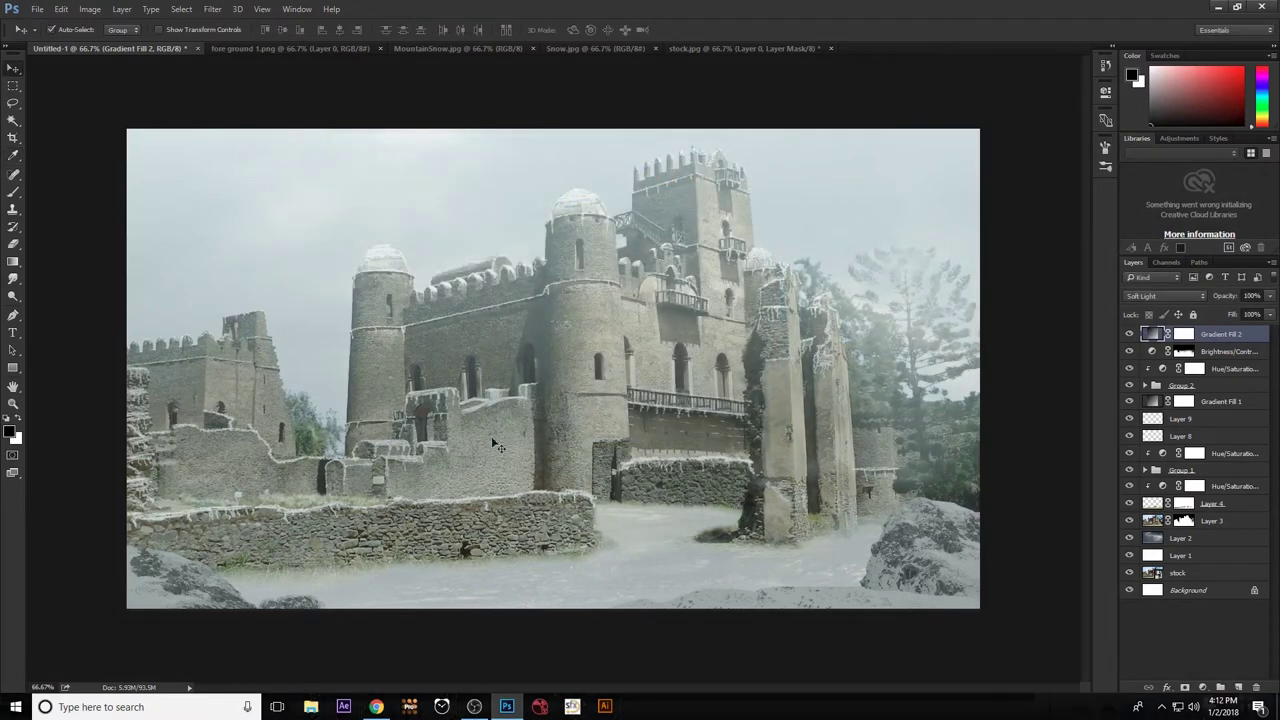
Change the gradient's left stop to a more saturated pale cyan, a6d9de, and apply the fill.
double_click(1153, 337)
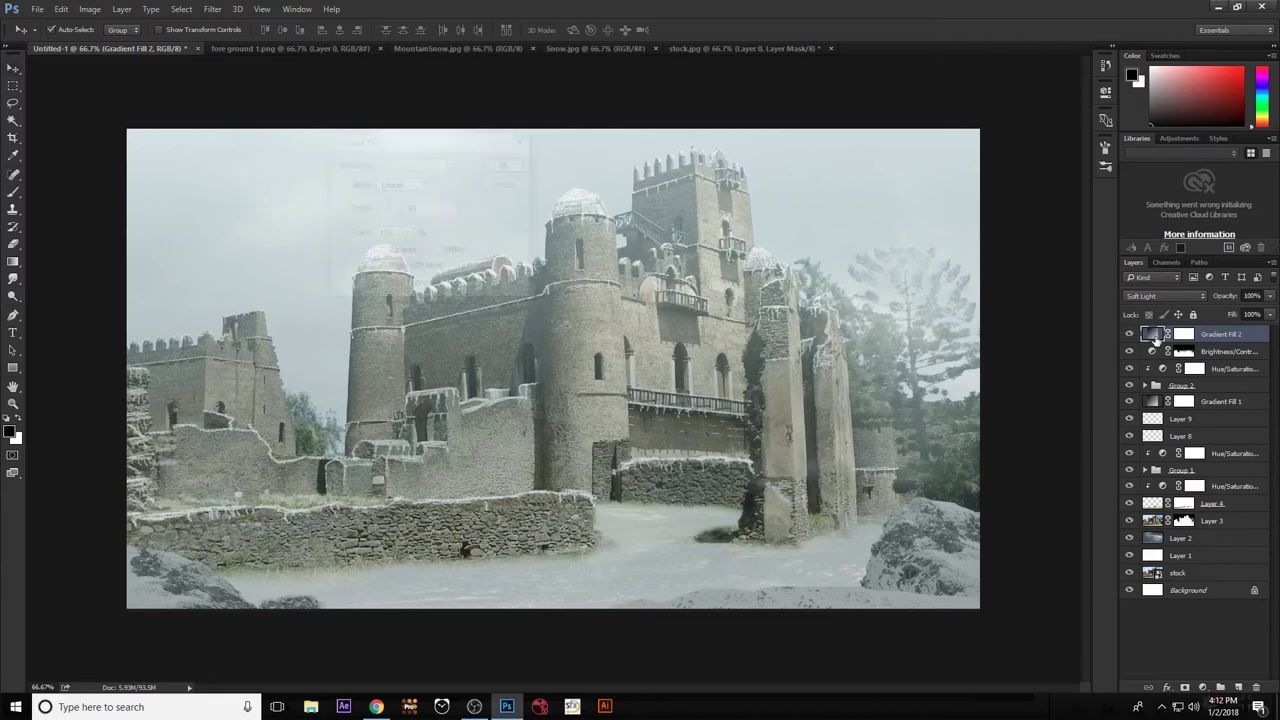
left_click(411, 168)
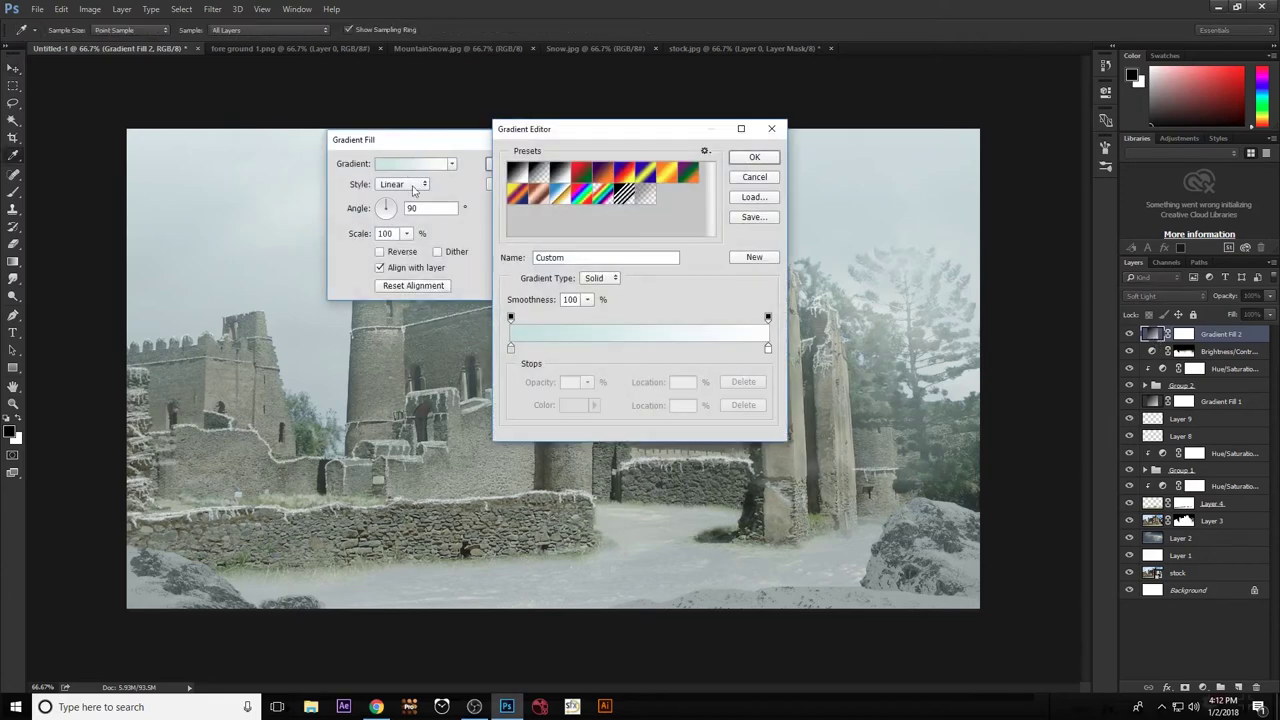
double_click(510, 349)
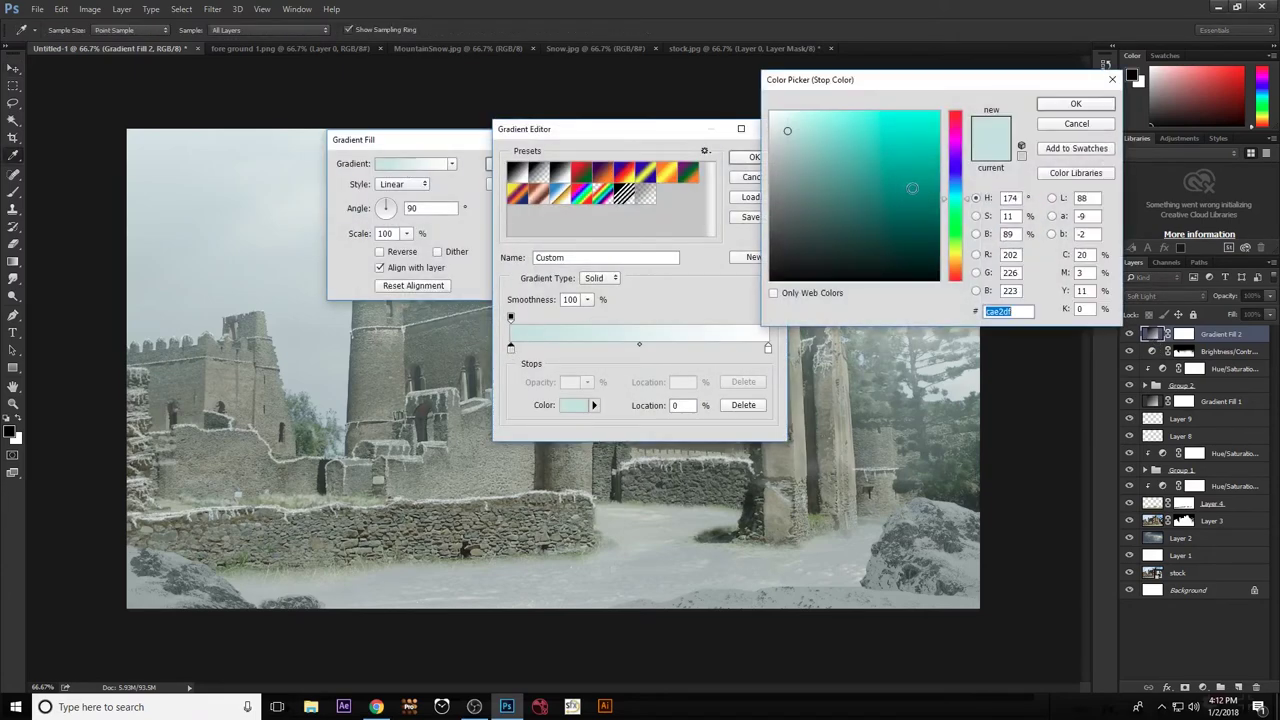
left_click(958, 194)
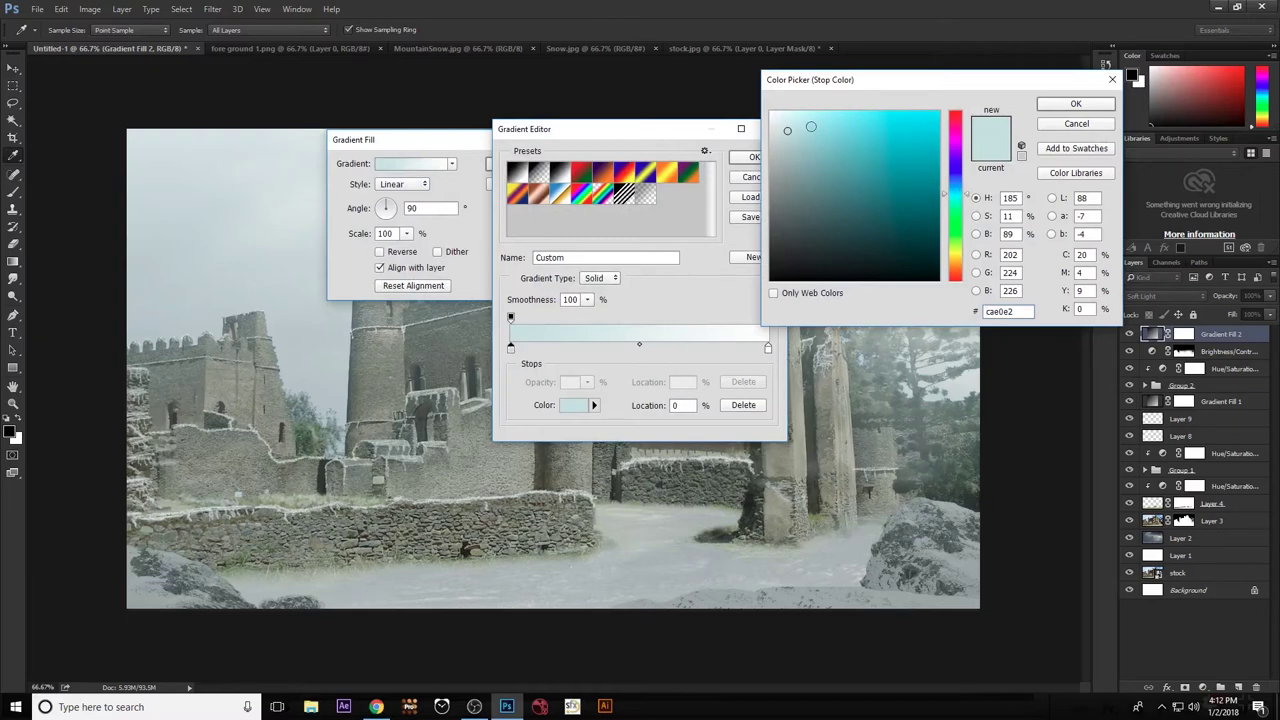
left_click_drag(811, 126, 813, 133)
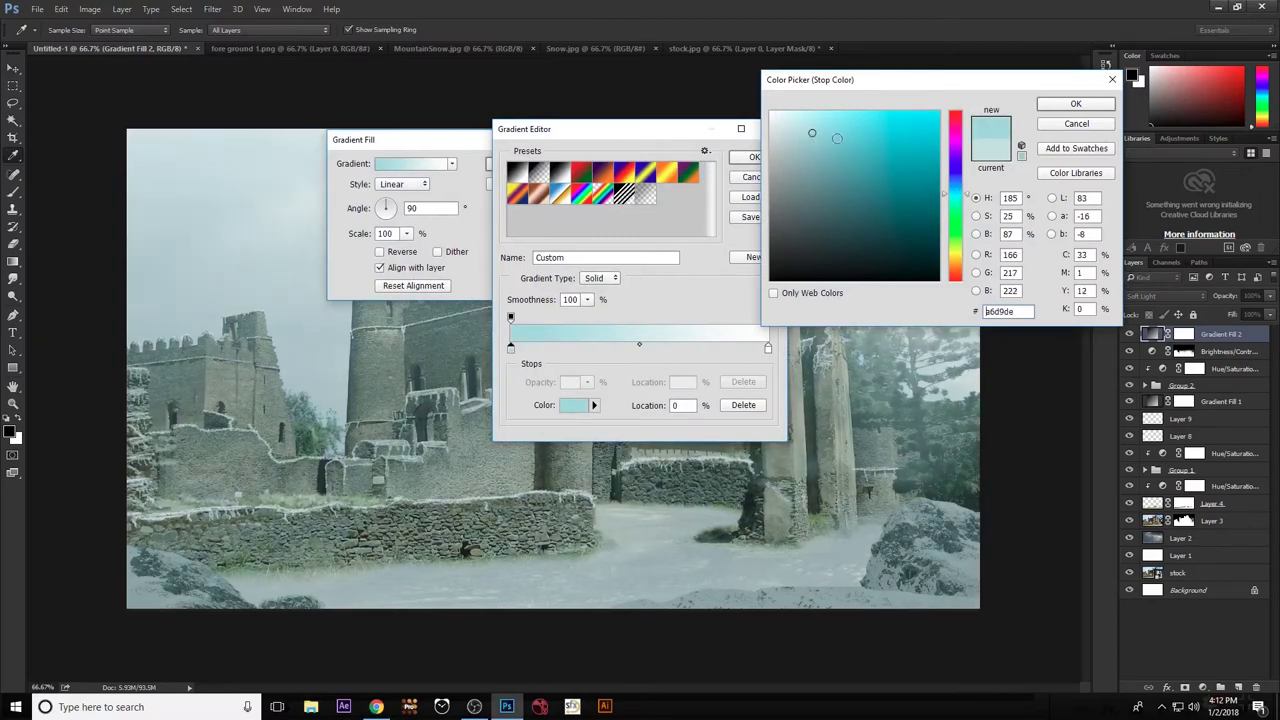
left_click(1066, 108)
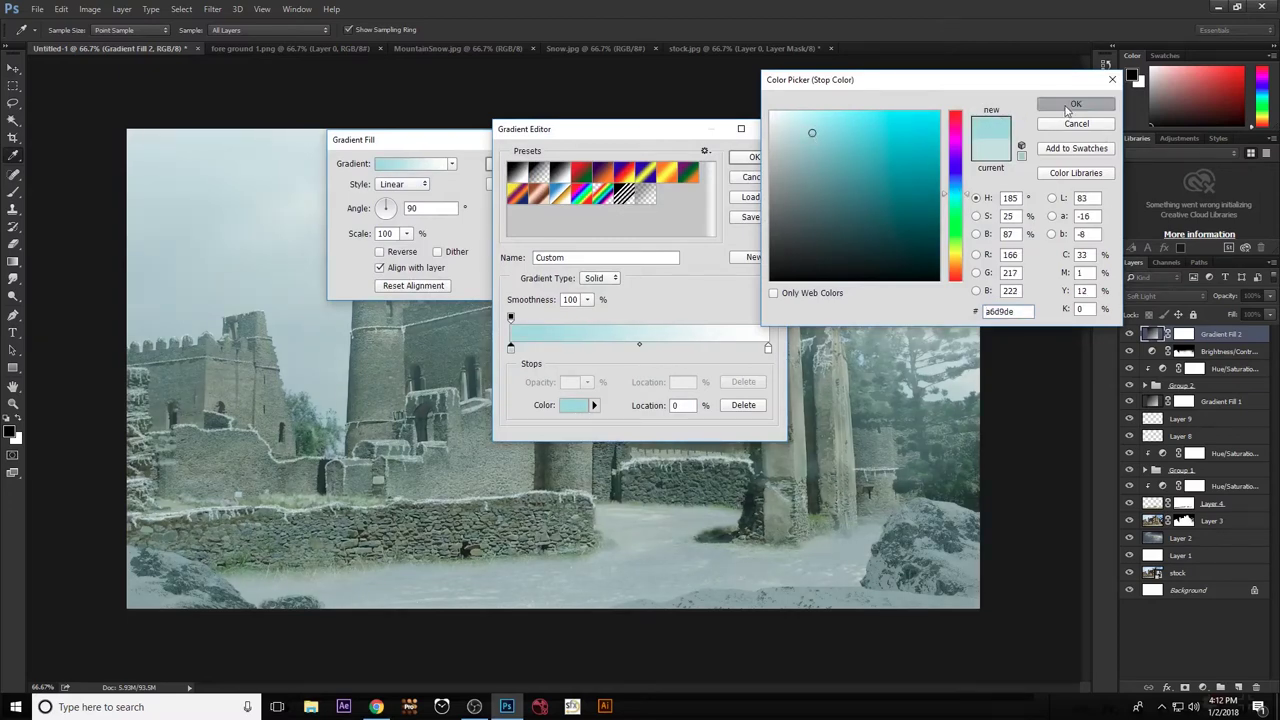
left_click(754, 159)
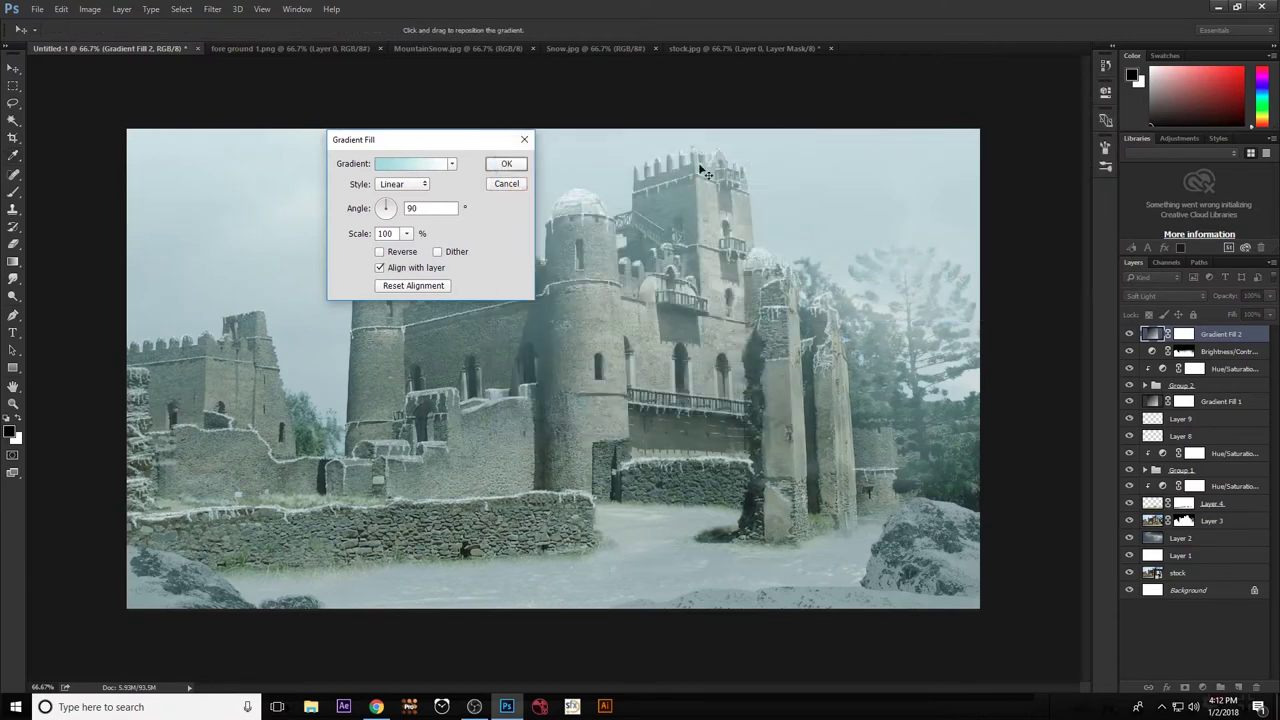
left_click(517, 166)
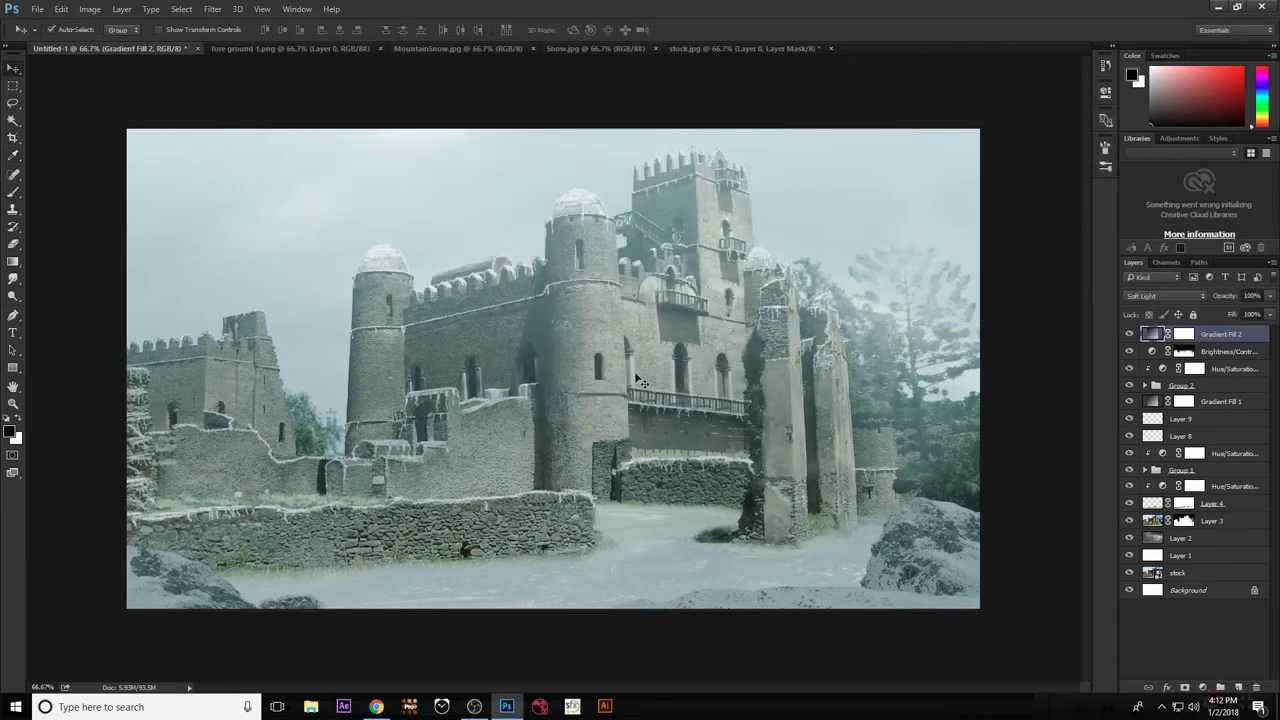
Select Layer 4 and add a clipped layer above it, then undo that layer.
left_click(1232, 522)
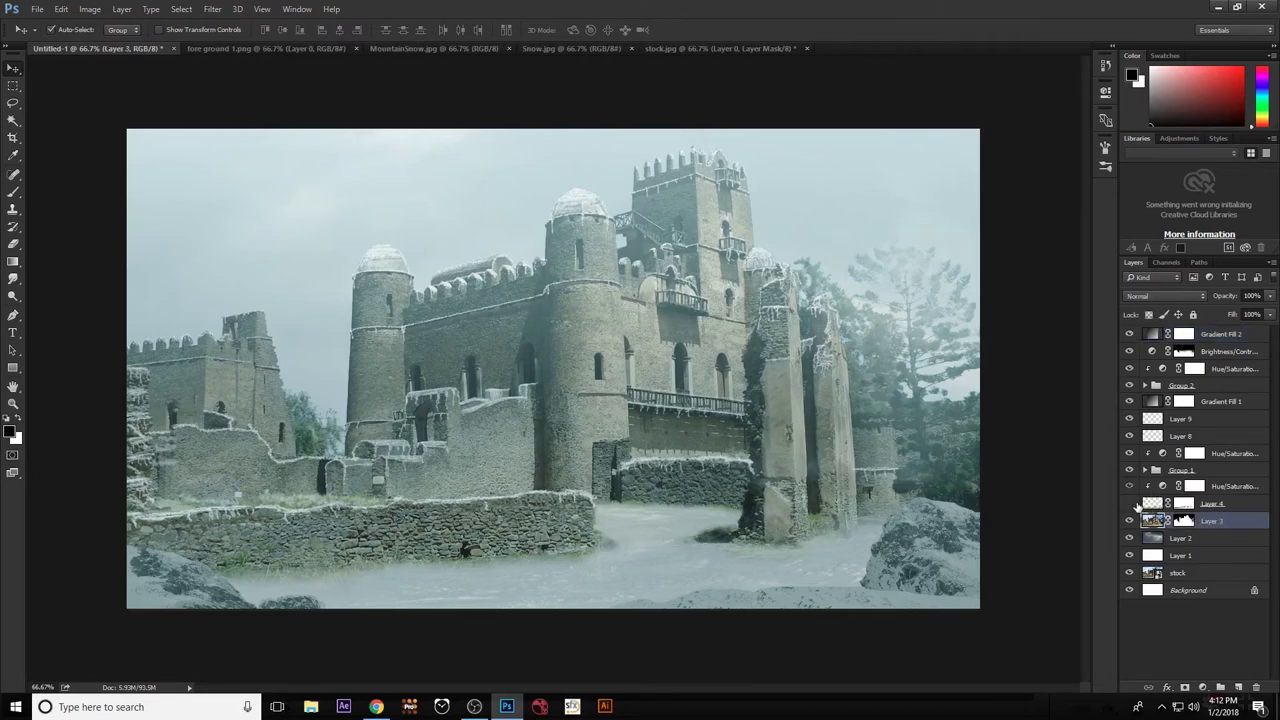
left_click(1211, 508)
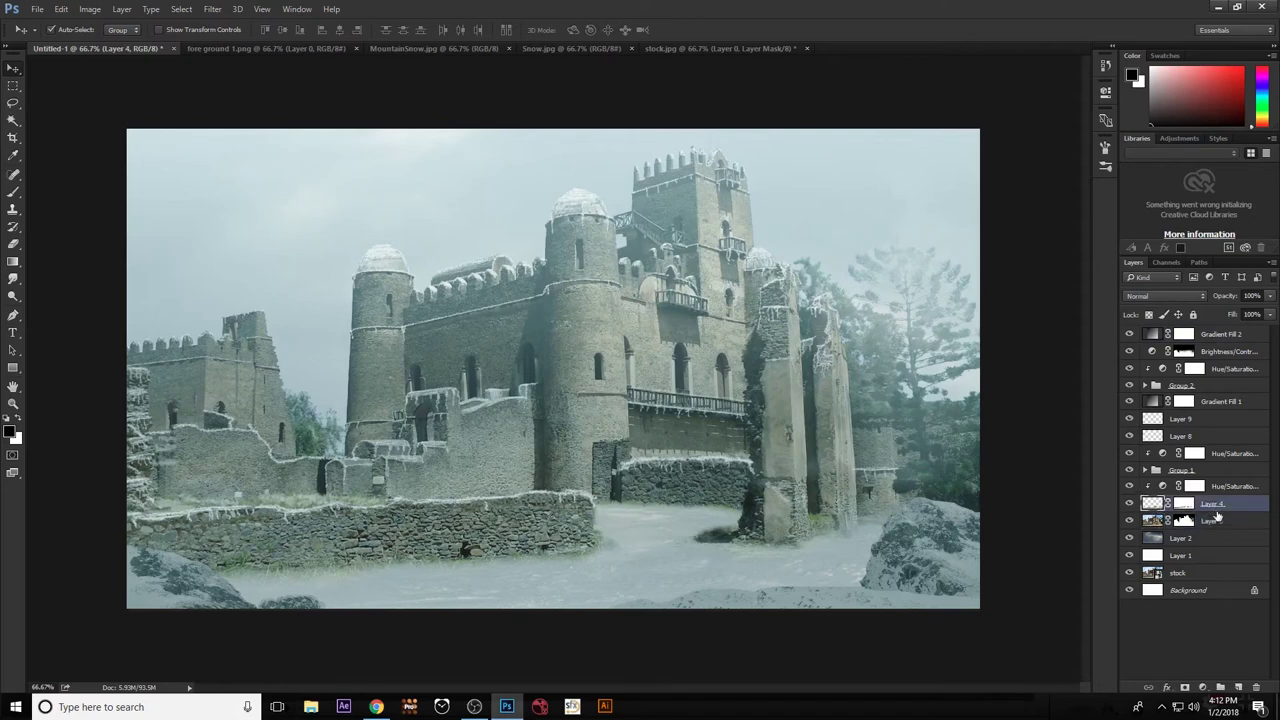
left_click(1237, 688)
key("ctrl+z")
Toggle Group 1 and Layer 2 visibility to compare the ground and sky, leaving Layer 2 selected.
left_click(1130, 470)
left_click(1130, 470)
left_click(1213, 541)
left_click(1130, 538)
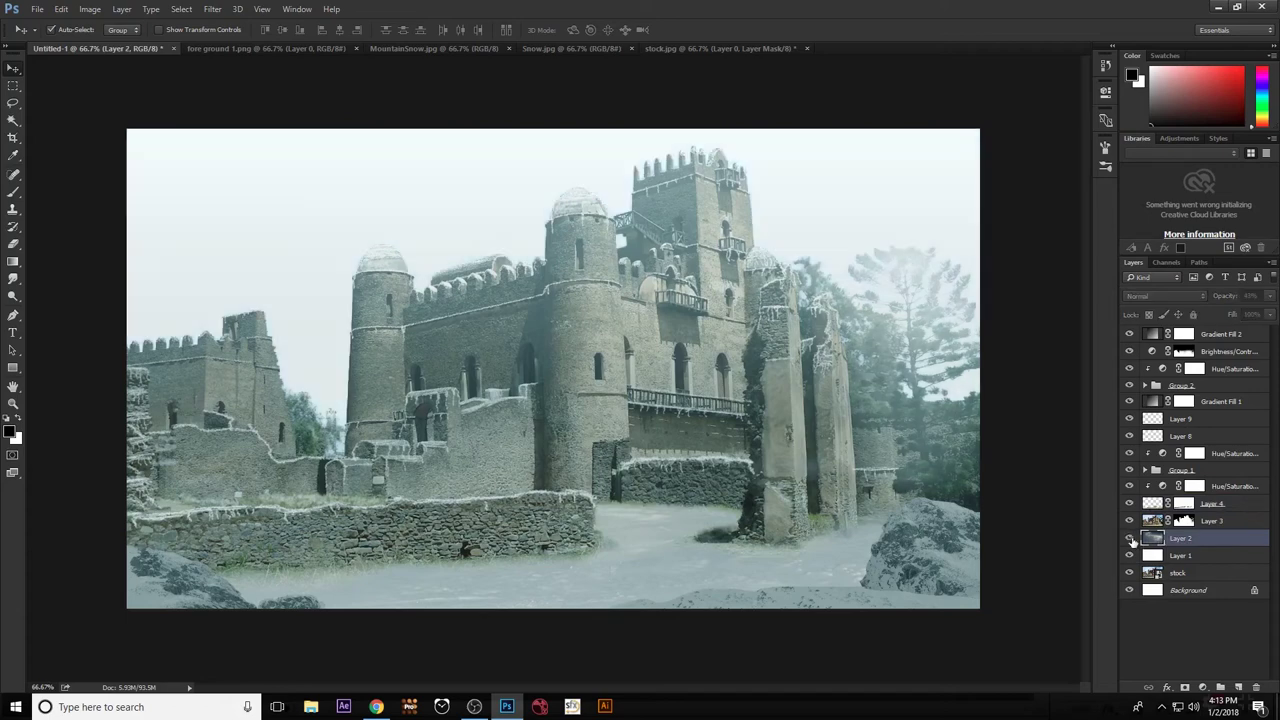
left_click(1130, 538)
left_click(1130, 538)
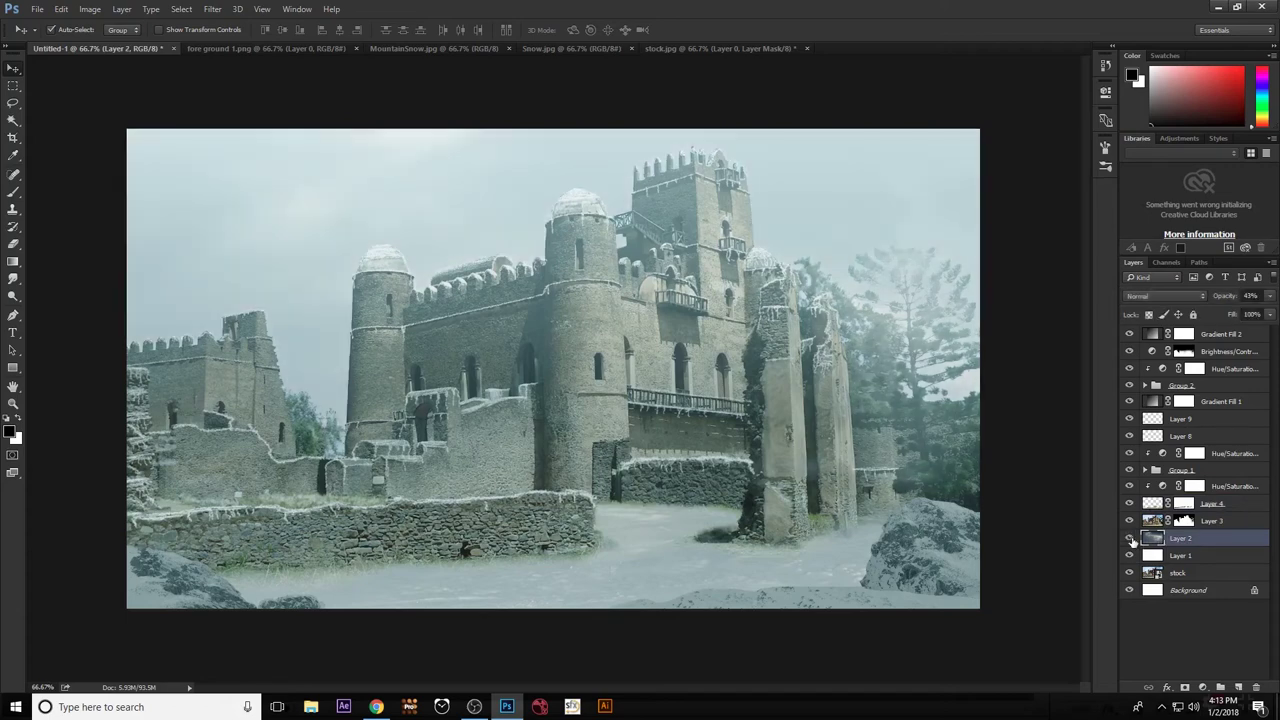
Add a new Layer 11 and load the tree brush preset at 1700 px.
left_click(1238, 687)
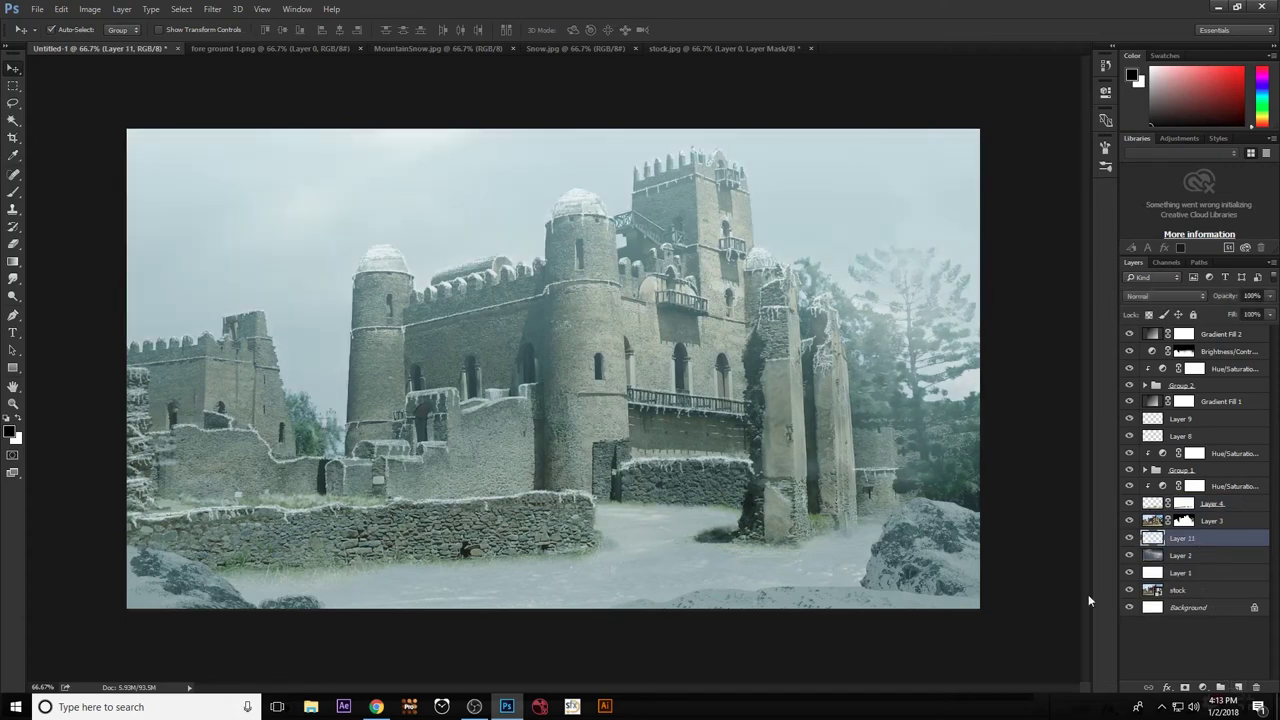
key("b")
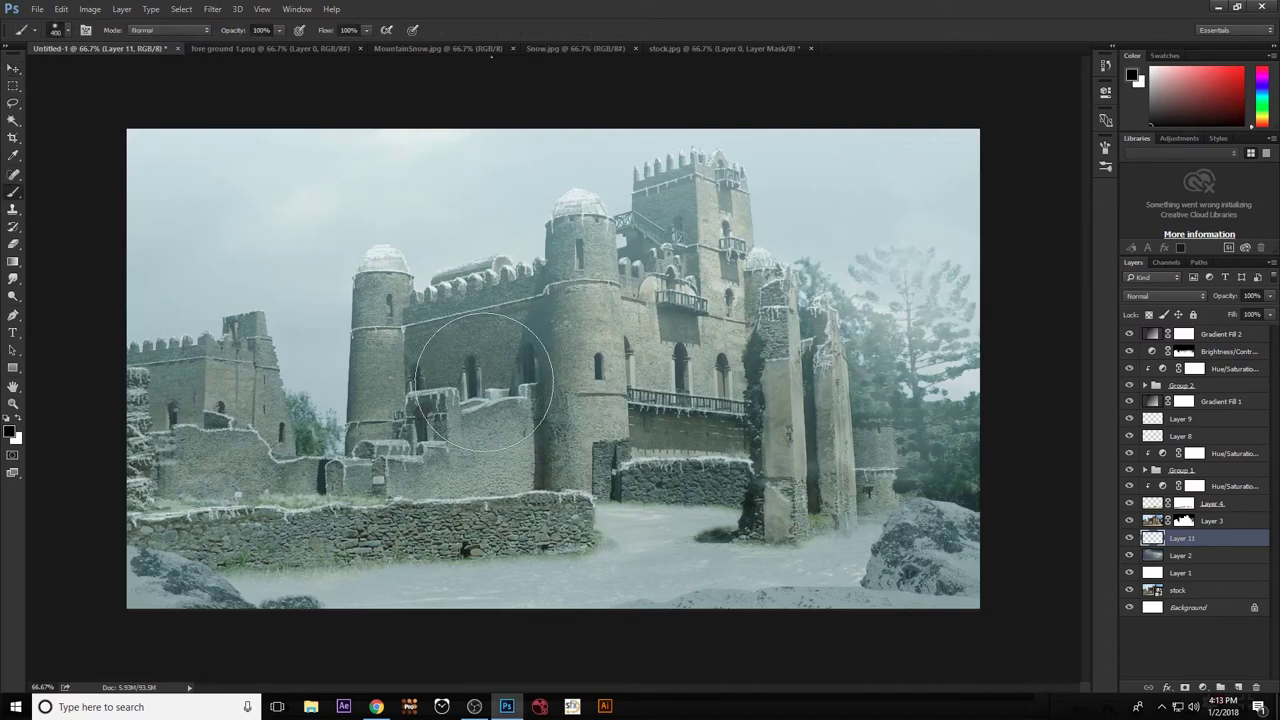
right_click(488, 375)
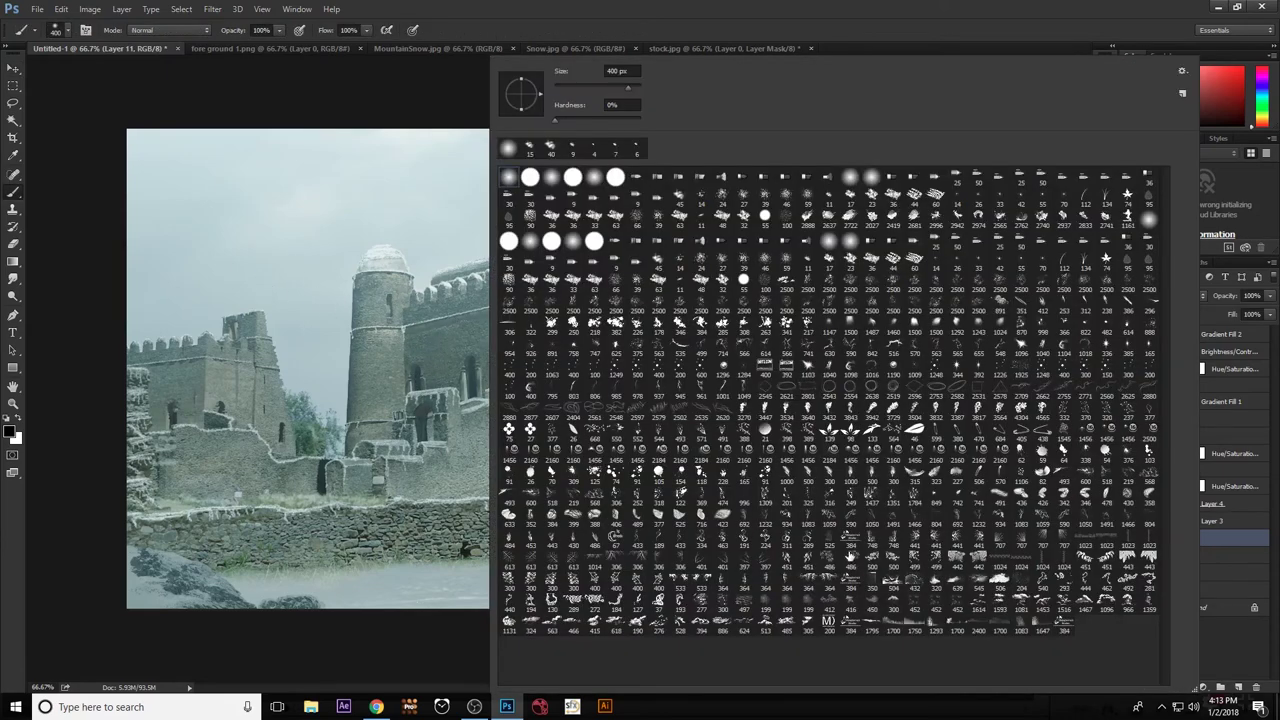
left_click(931, 628)
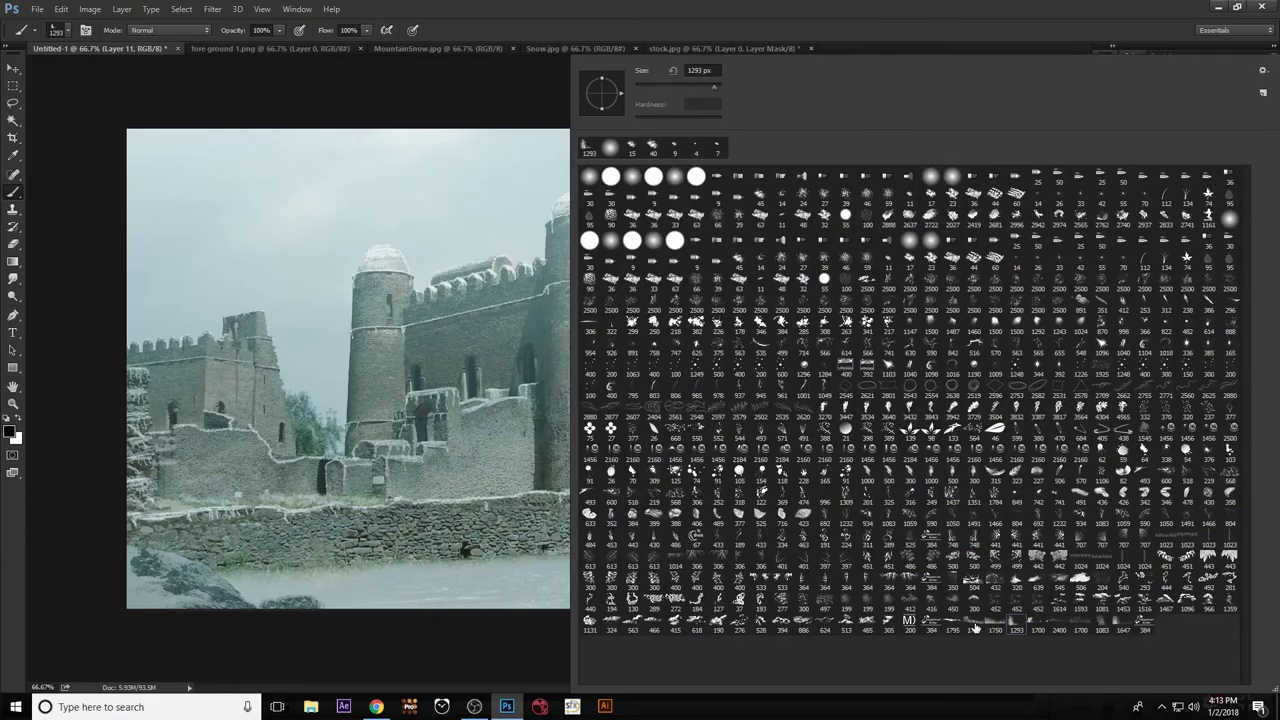
left_click(1037, 621)
key("Return")
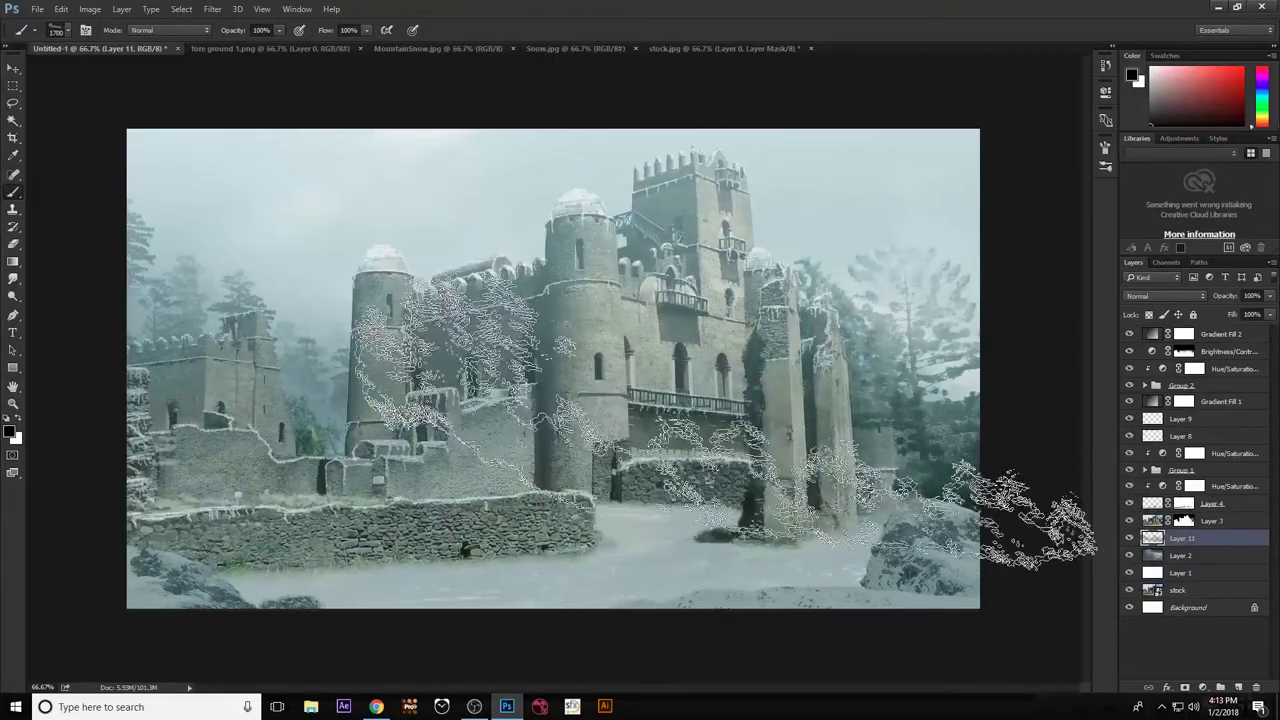
Stamp faint misty pines into the left sky with a 500 px brush, undoing the first stroke.
left_click(690, 290)
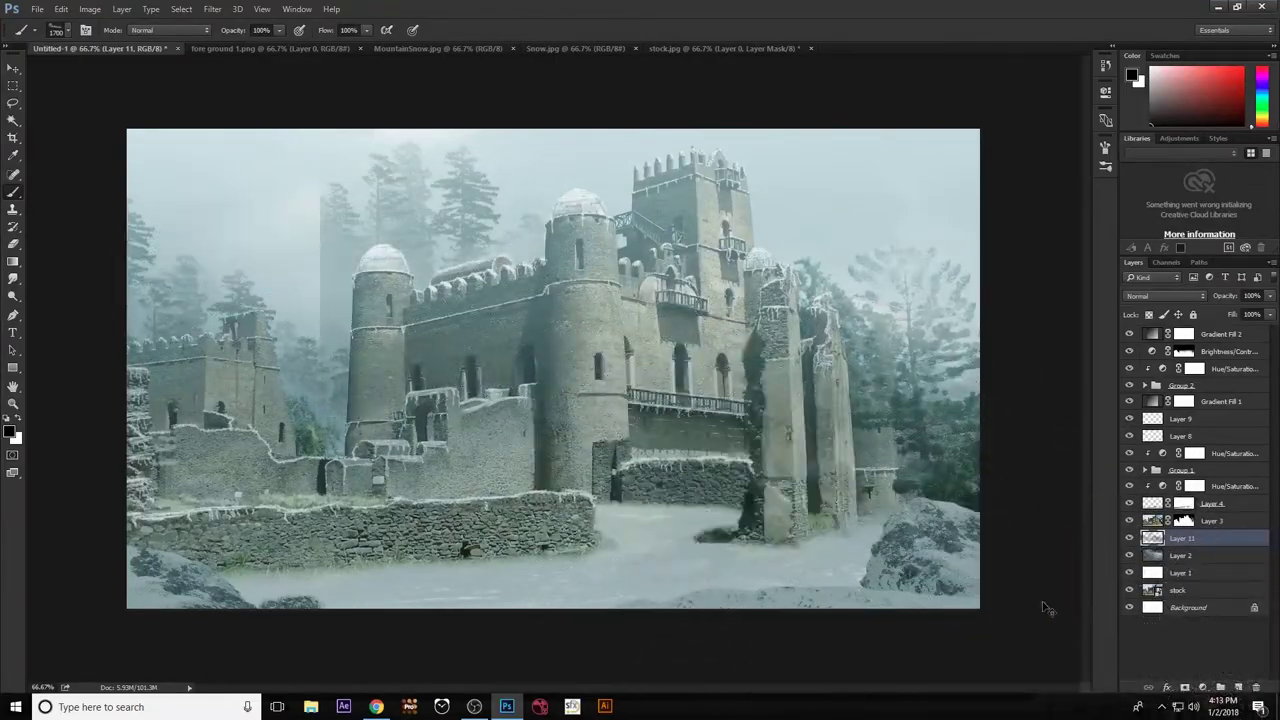
key("ctrl+z")
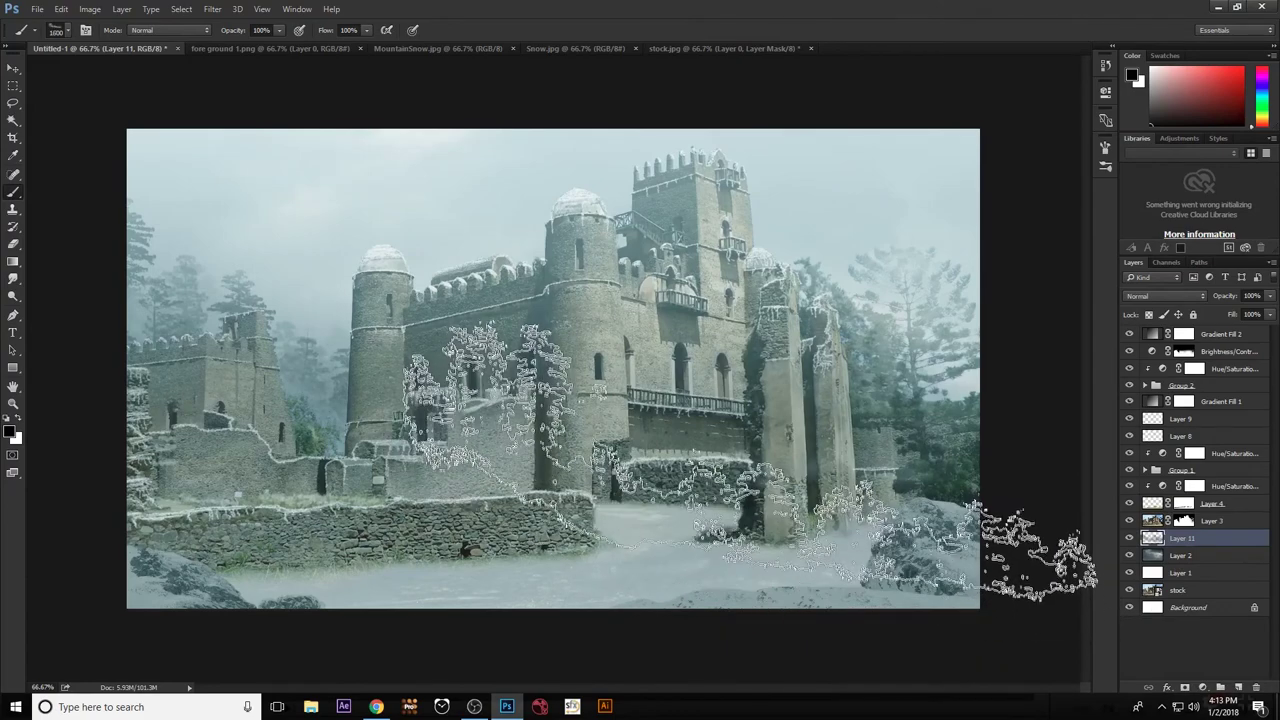
key("bracketleft")
key("bracketleft")
key("bracketleft")
left_click(480, 172)
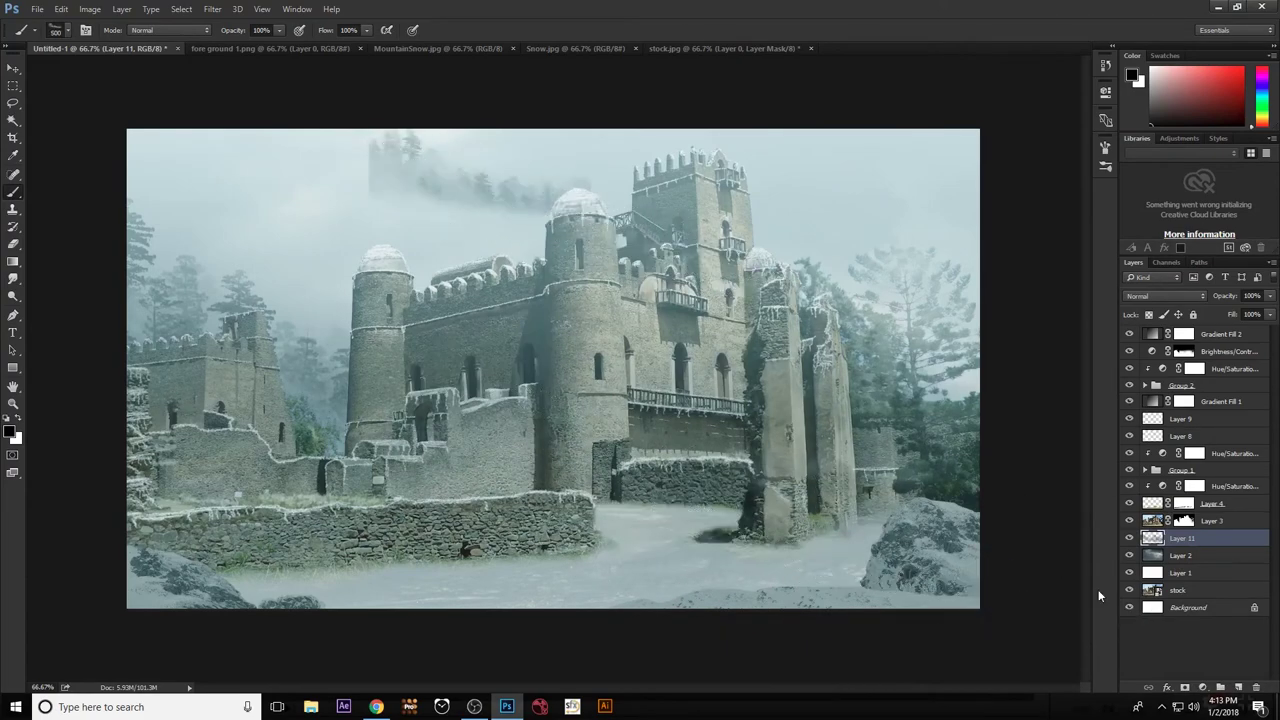
On a new Layer 12, stamp misty trees, scale them to about 168% and move them right.
key("ctrl+z")
left_click(1238, 687)
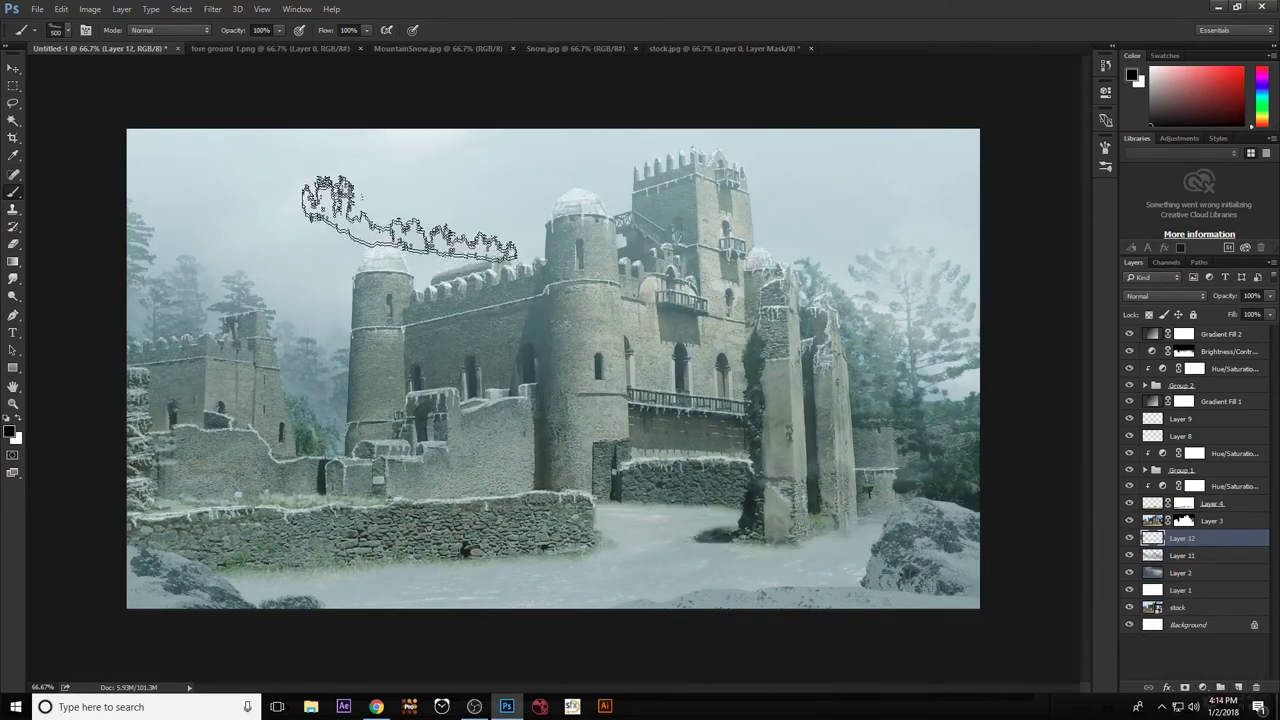
left_click(380, 184)
left_click(13, 67)
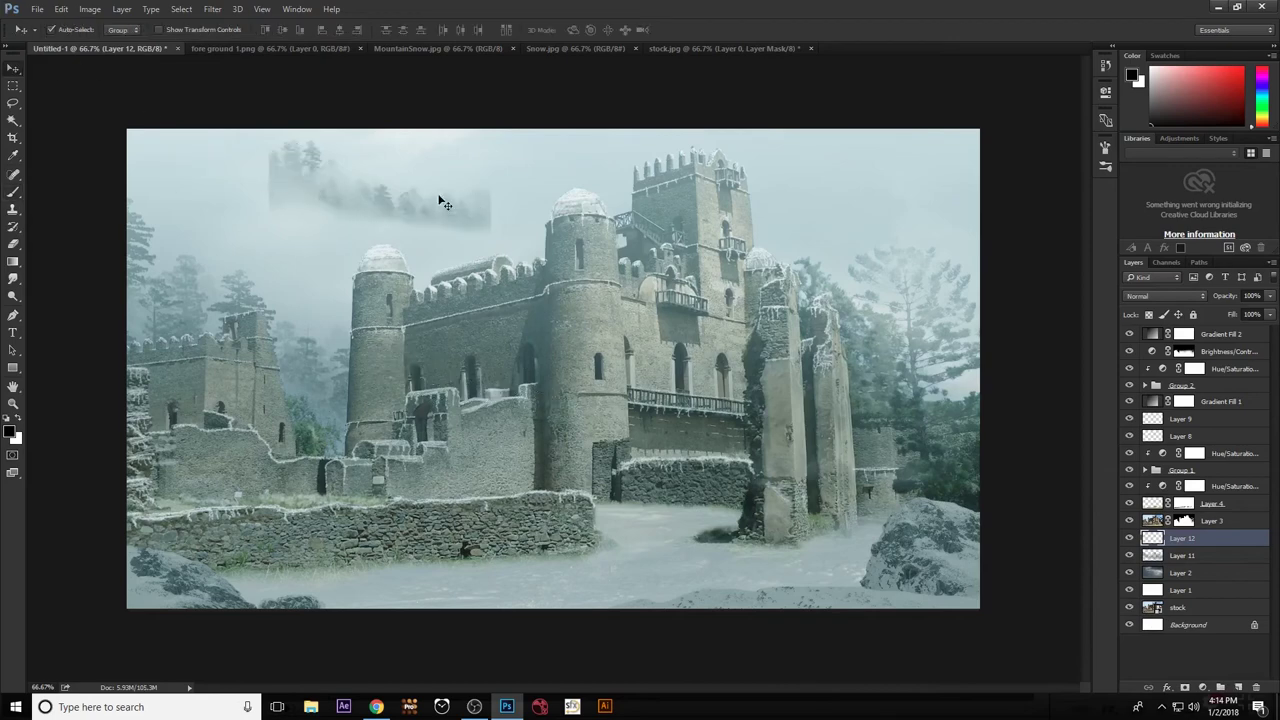
key("ctrl+t")
left_click_drag(497, 240, 566, 270)
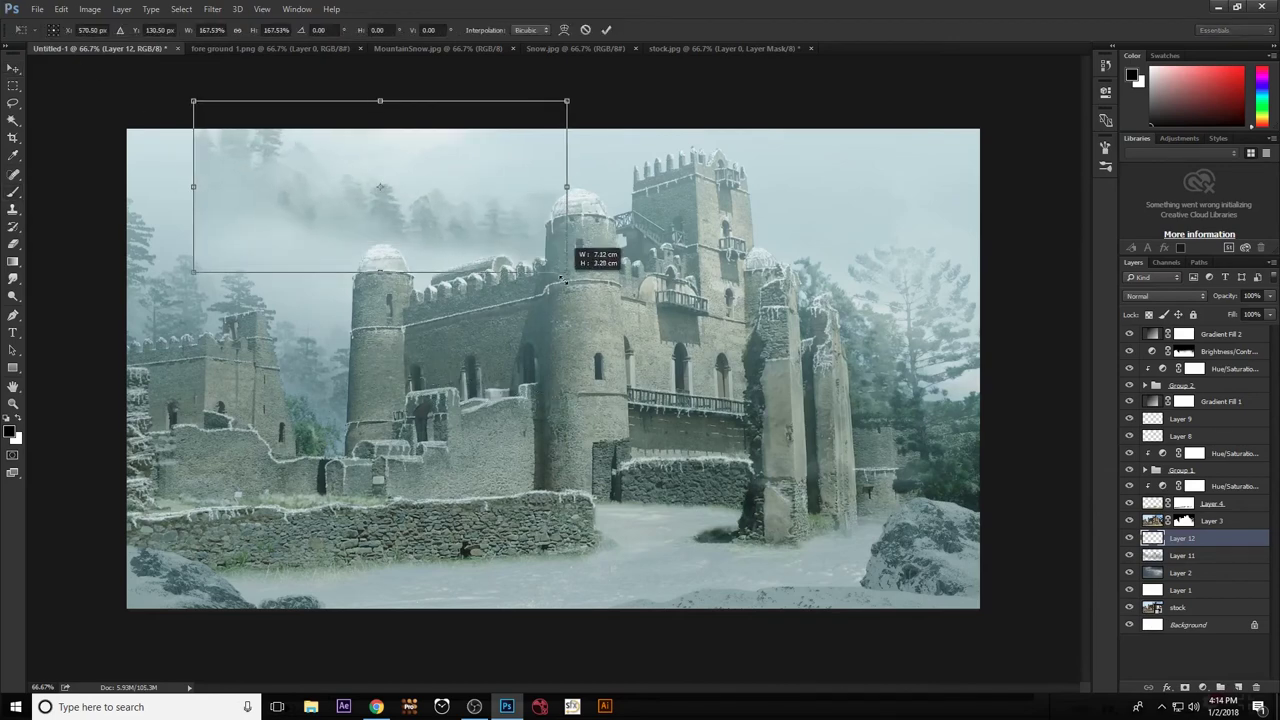
mouse_move(466, 218)
left_mouse_down()
mouse_move(955, 404)
mouse_move(1015, 391)
left_mouse_up()
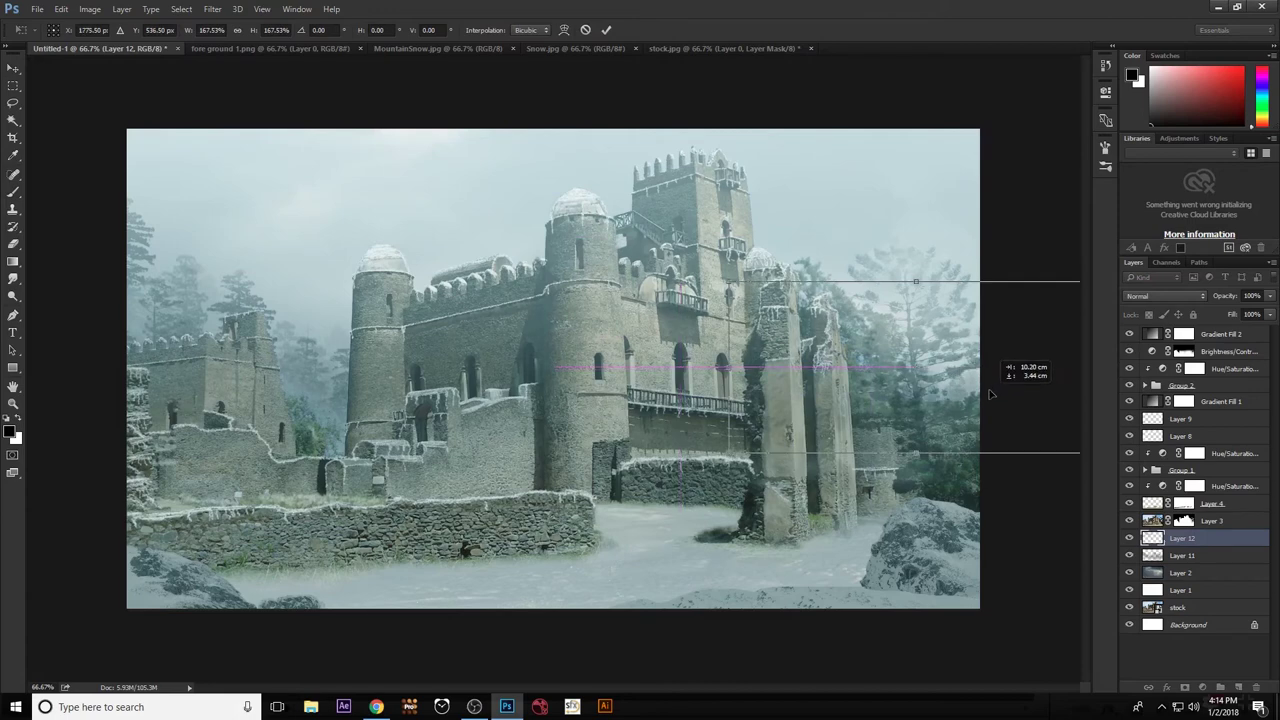
key("Return")
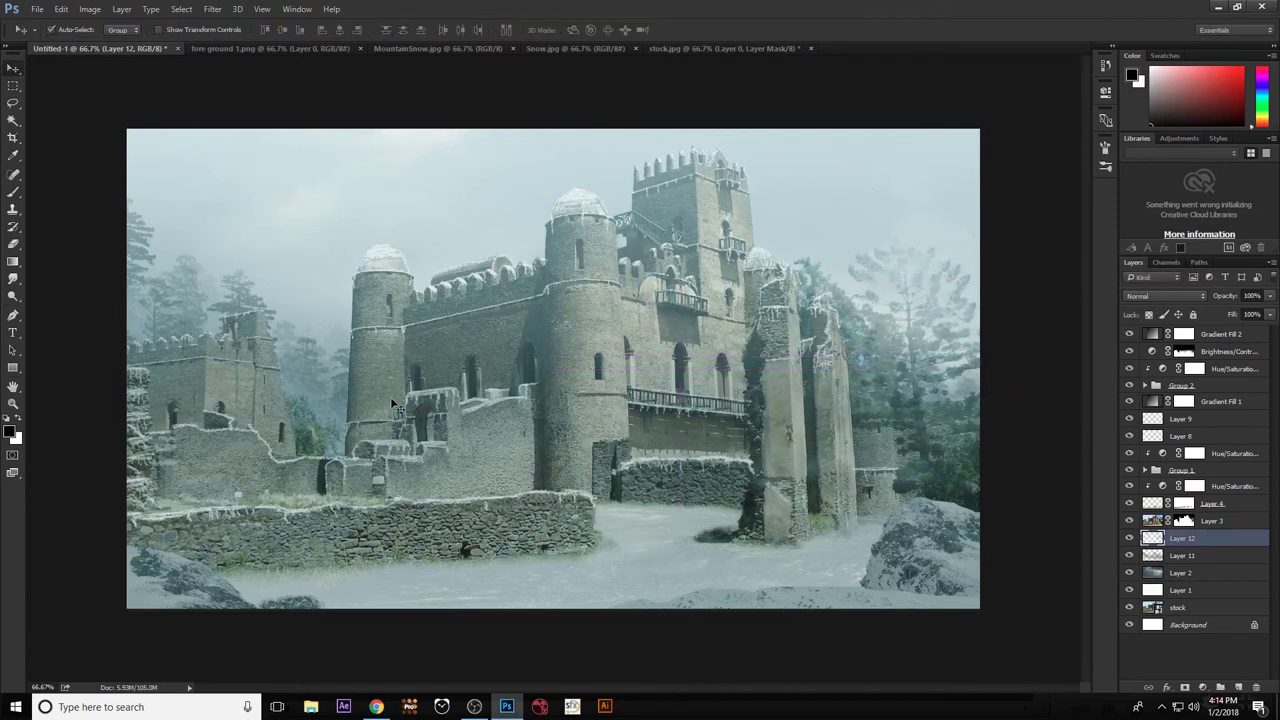
Add an empty Layer 13 and select the Gradient Fill 2 layer.
left_click(1238, 688)
key("b")
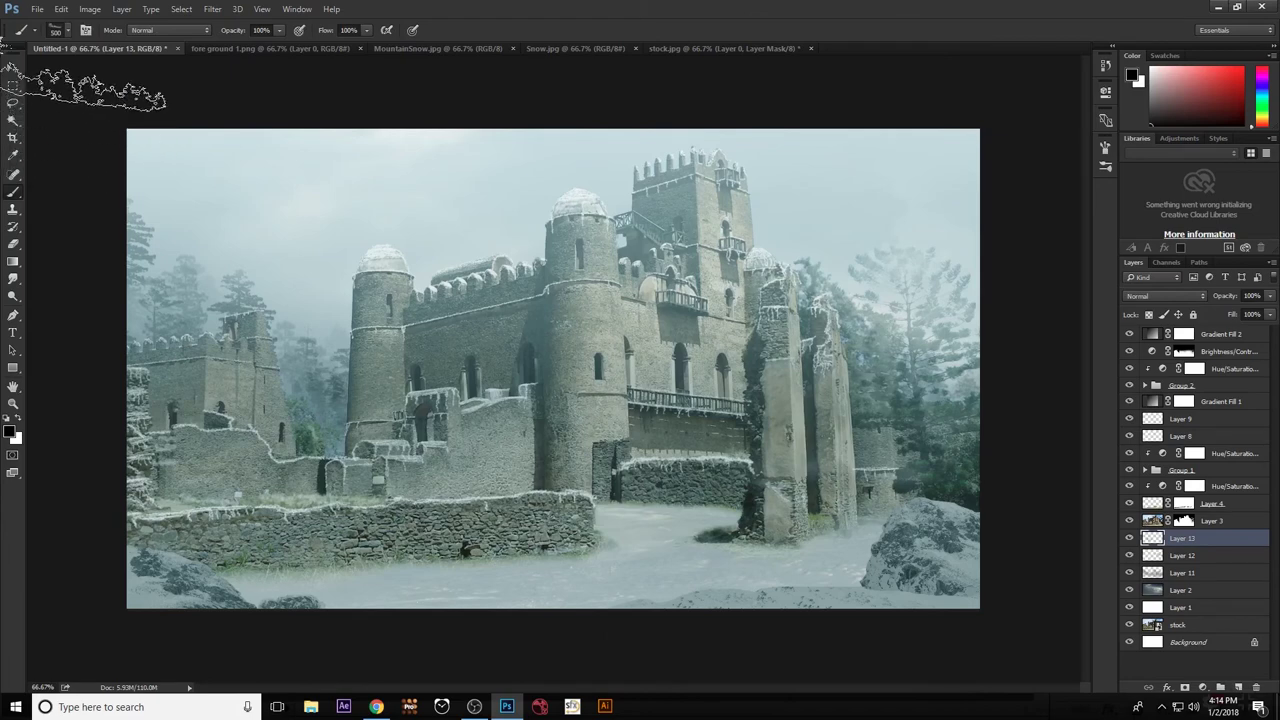
left_click(14, 69)
left_click(1228, 338)
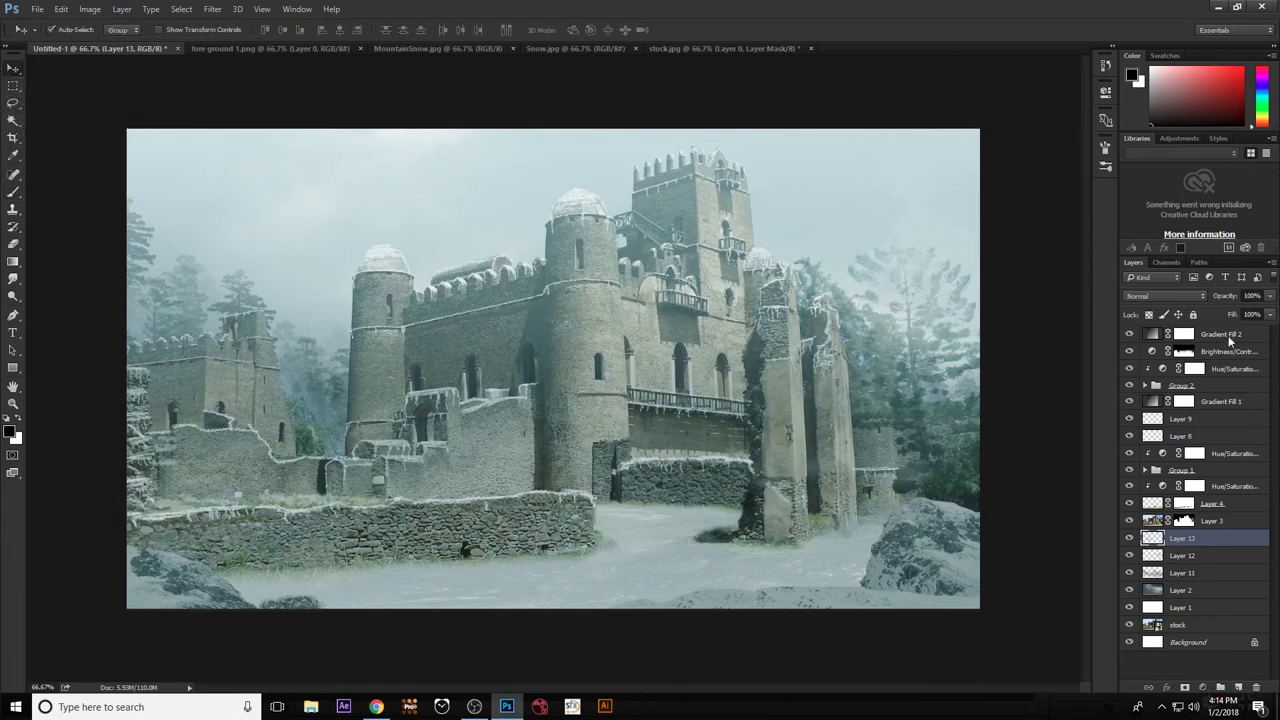
left_click(1203, 688)
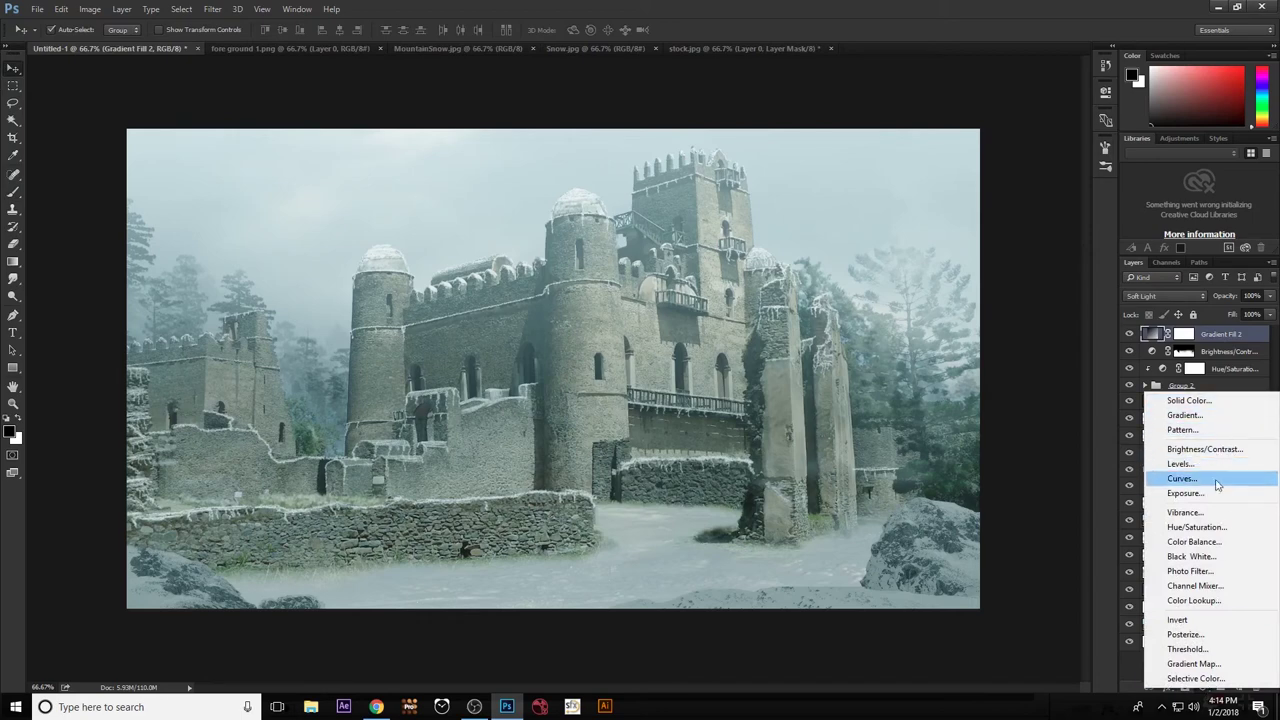
Add a Color Balance layer, nudge midtones and highlights, and shift the shadows toward yellow.
left_click(1195, 541)
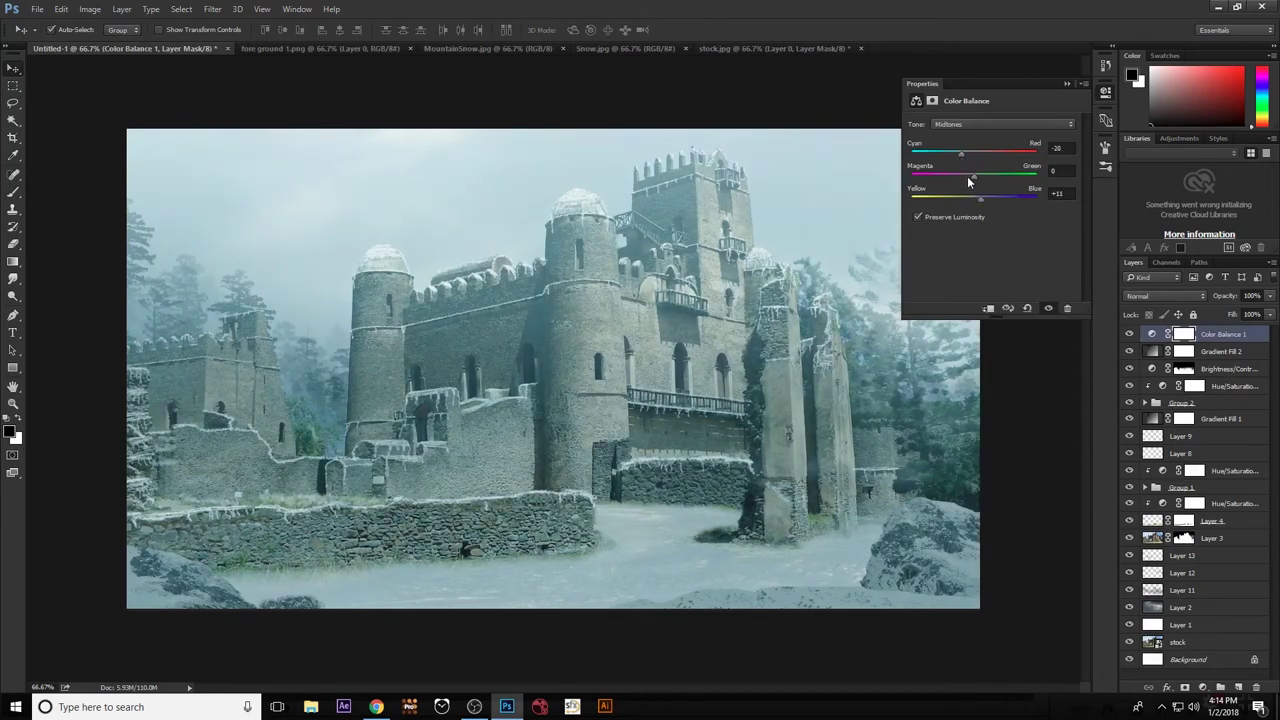
left_click(966, 177)
left_click(980, 124)
left_click(980, 151)
left_click(997, 125)
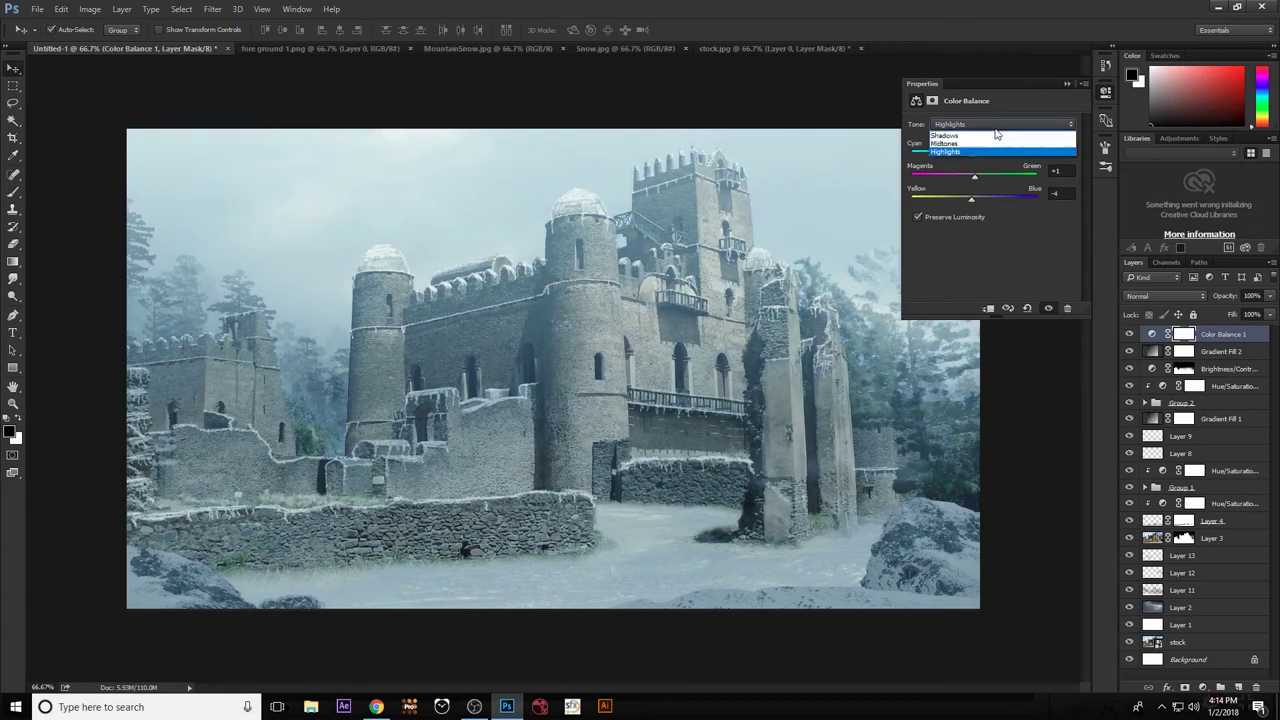
left_click(992, 133)
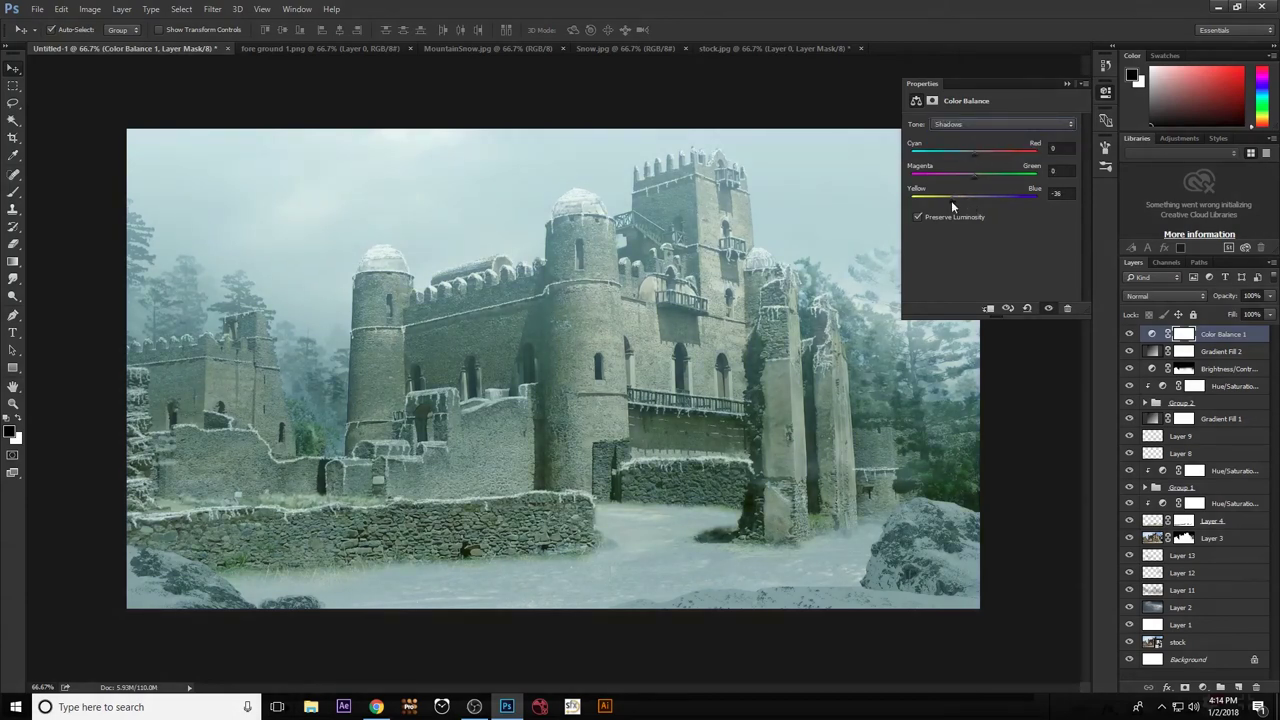
left_click_drag(952, 203, 968, 203)
left_click(1068, 83)
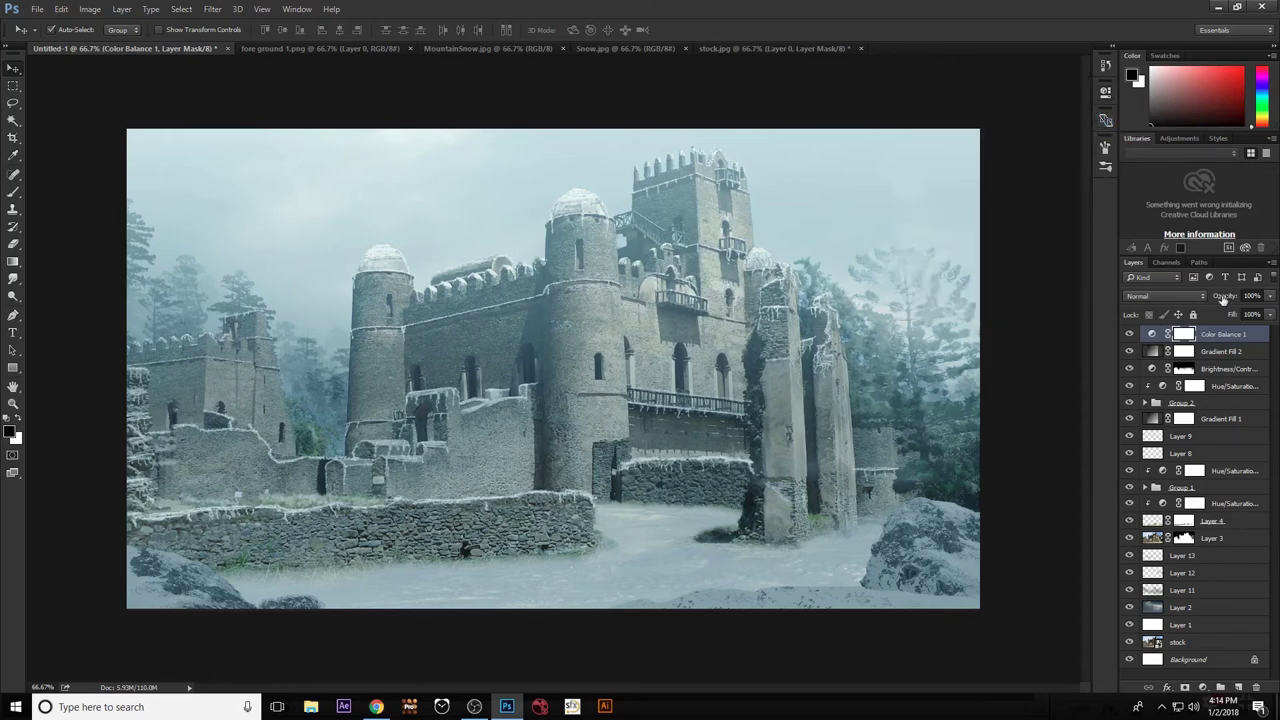
Add Layer 14 above Layer 9 and choose the Brush tool with an 11 px tip.
left_click(1223, 441)
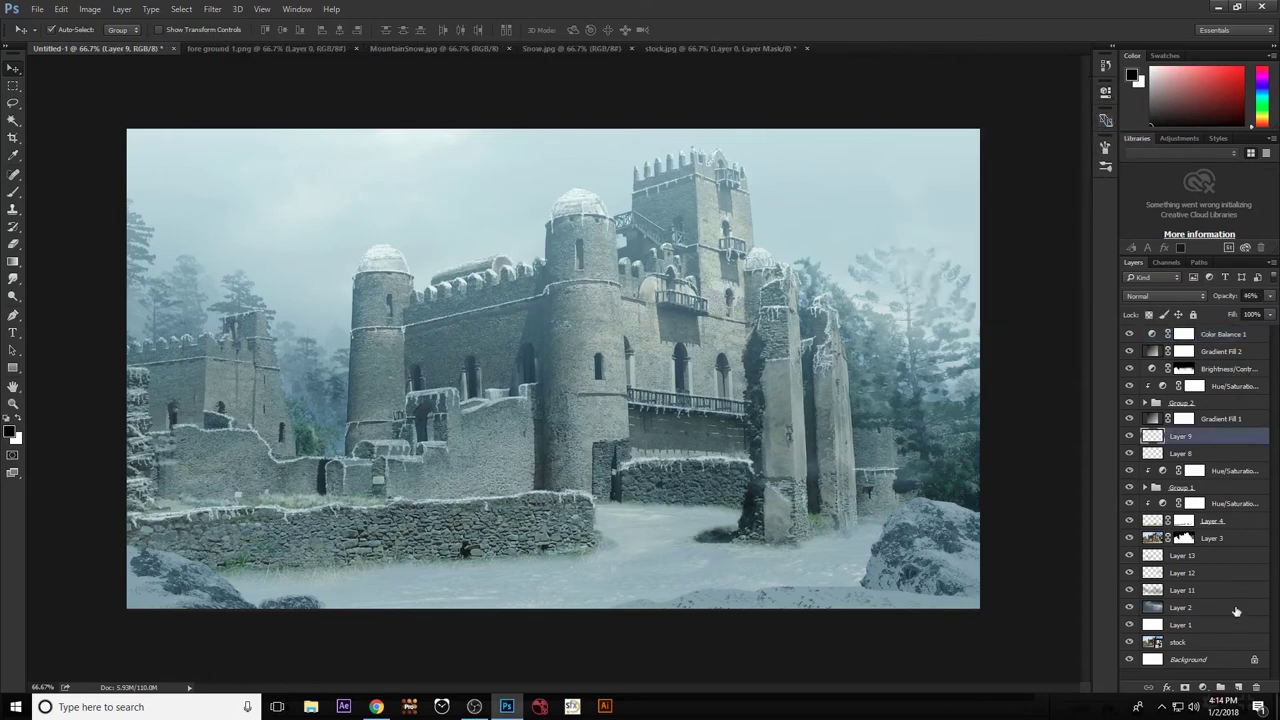
left_click(1238, 688)
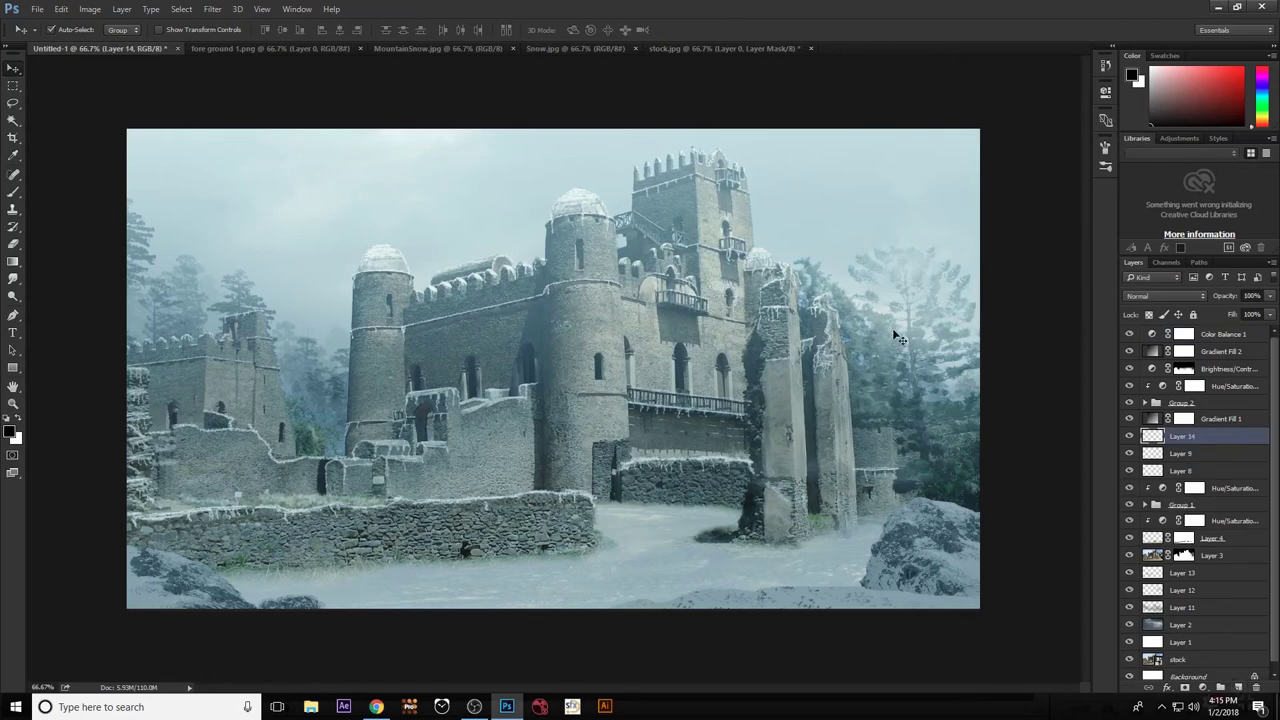
right_click(667, 366)
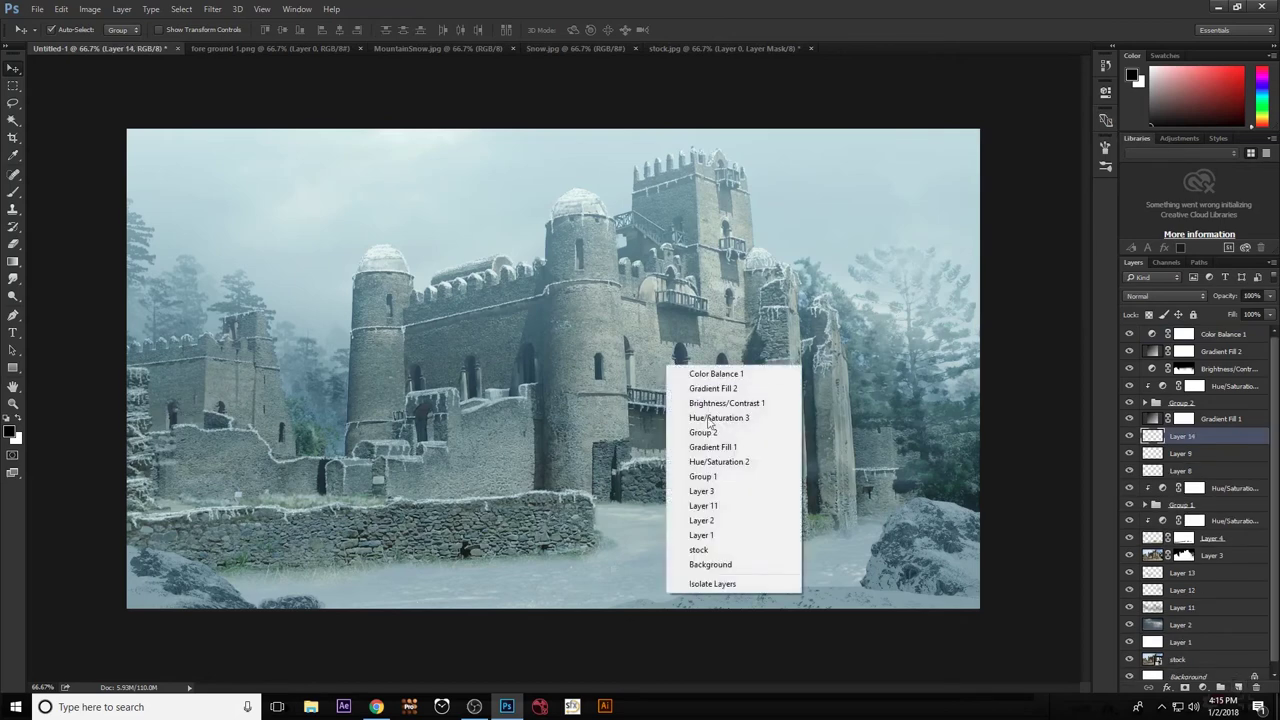
left_click(1006, 326)
left_click(14, 193)
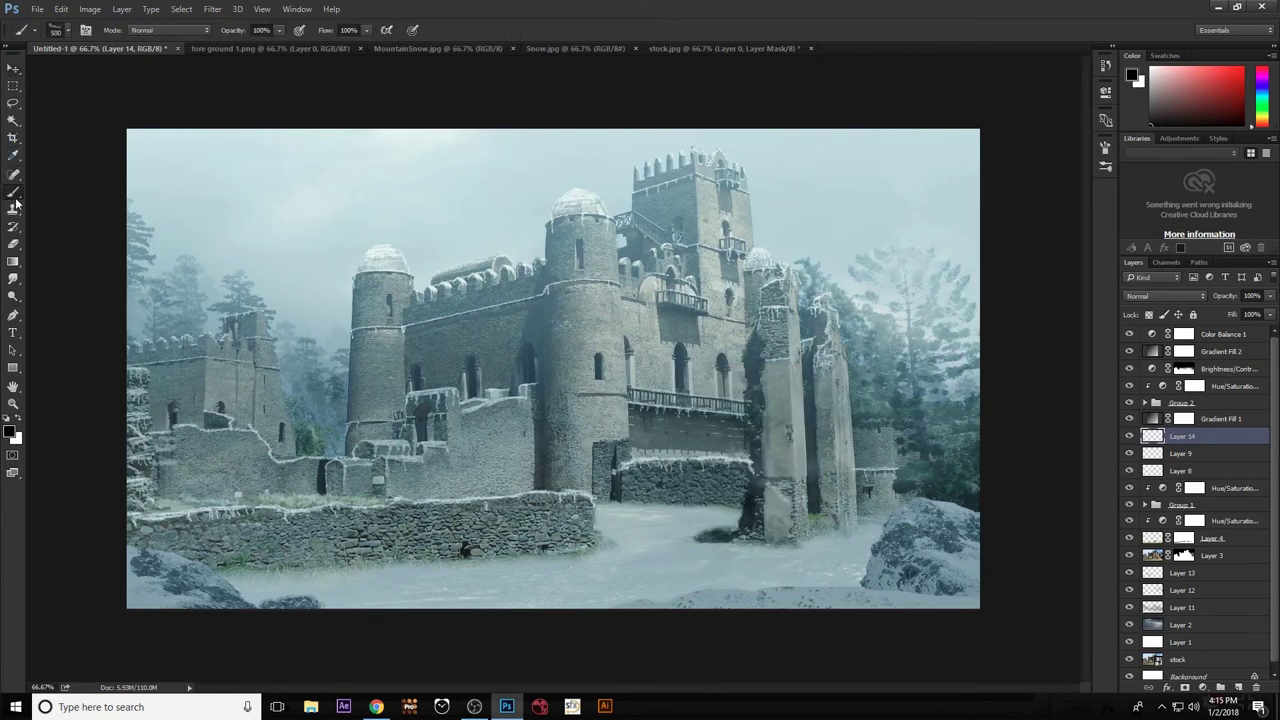
right_click(402, 272)
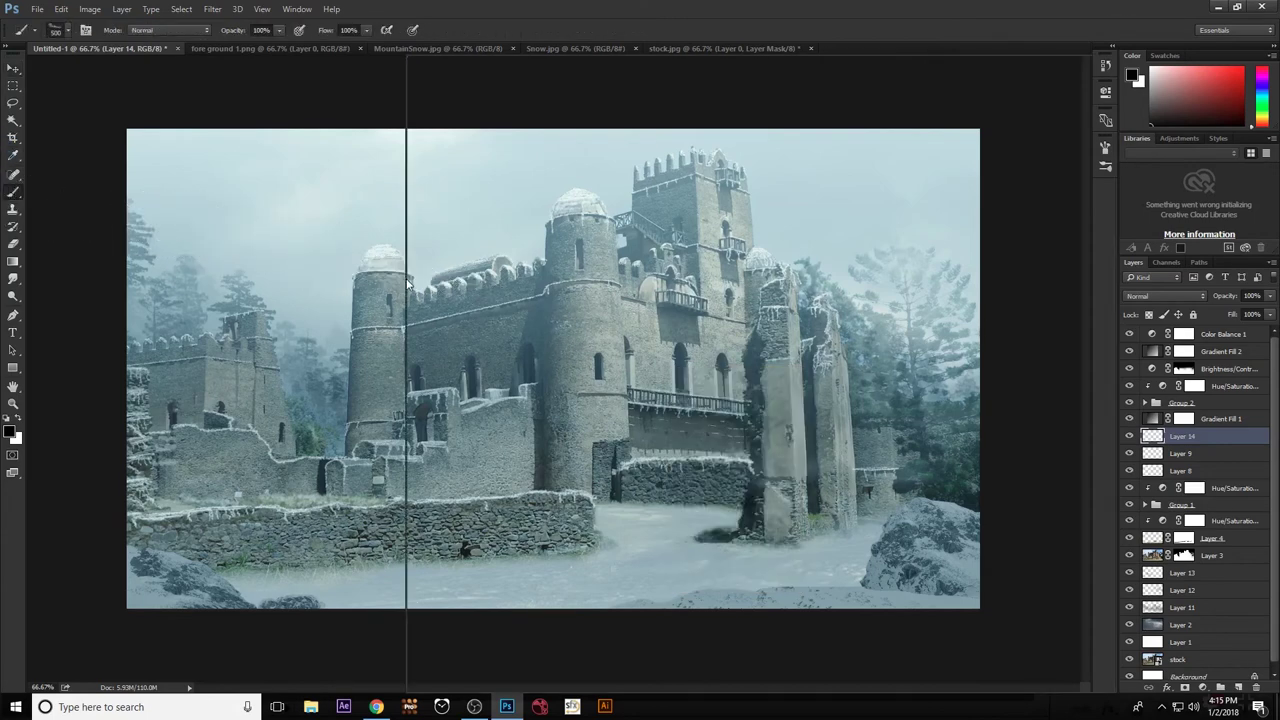
left_click(746, 199)
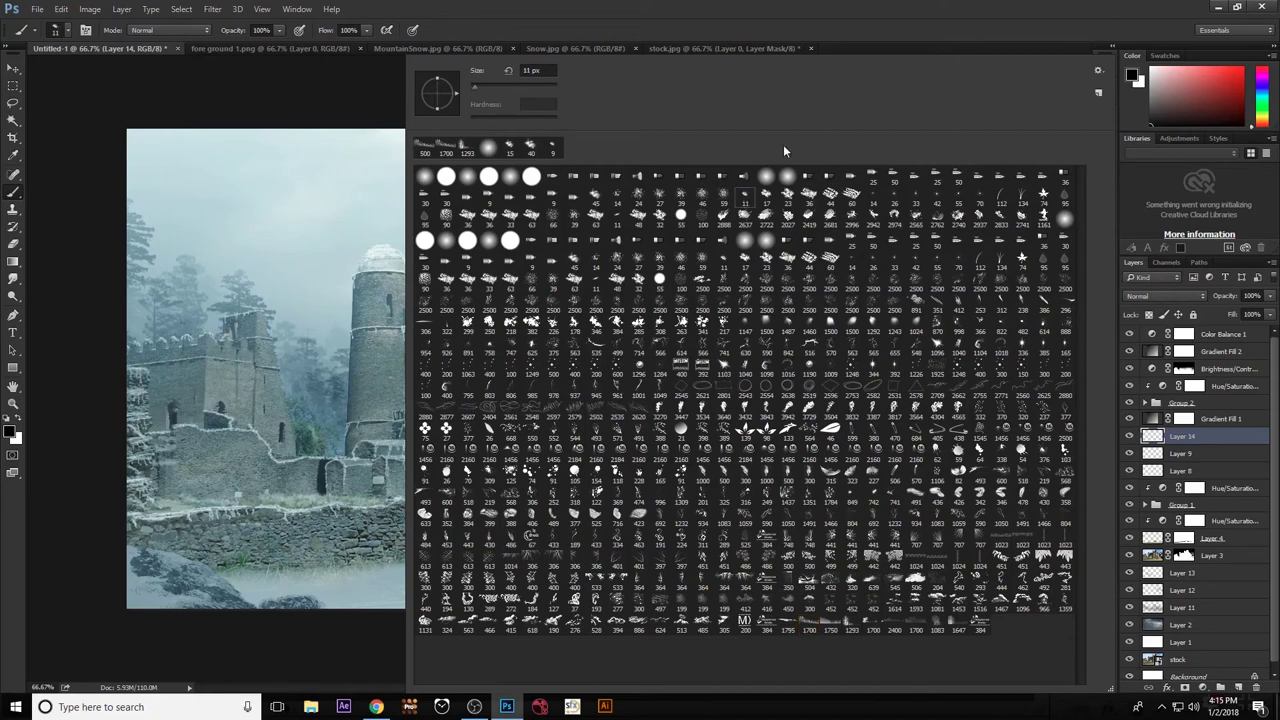
left_click(942, 10)
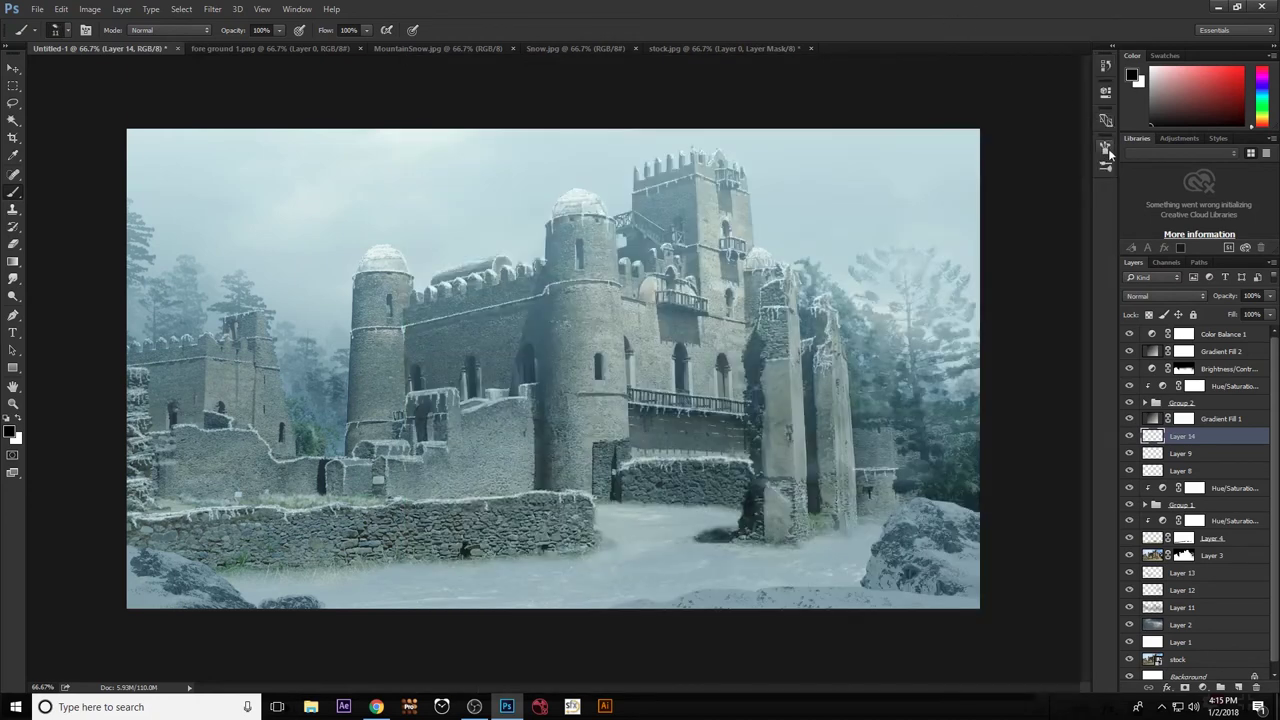
Enable brush Scattering at 100% with count 2 and some count jitter.
left_click(1106, 149)
left_click(899, 200)
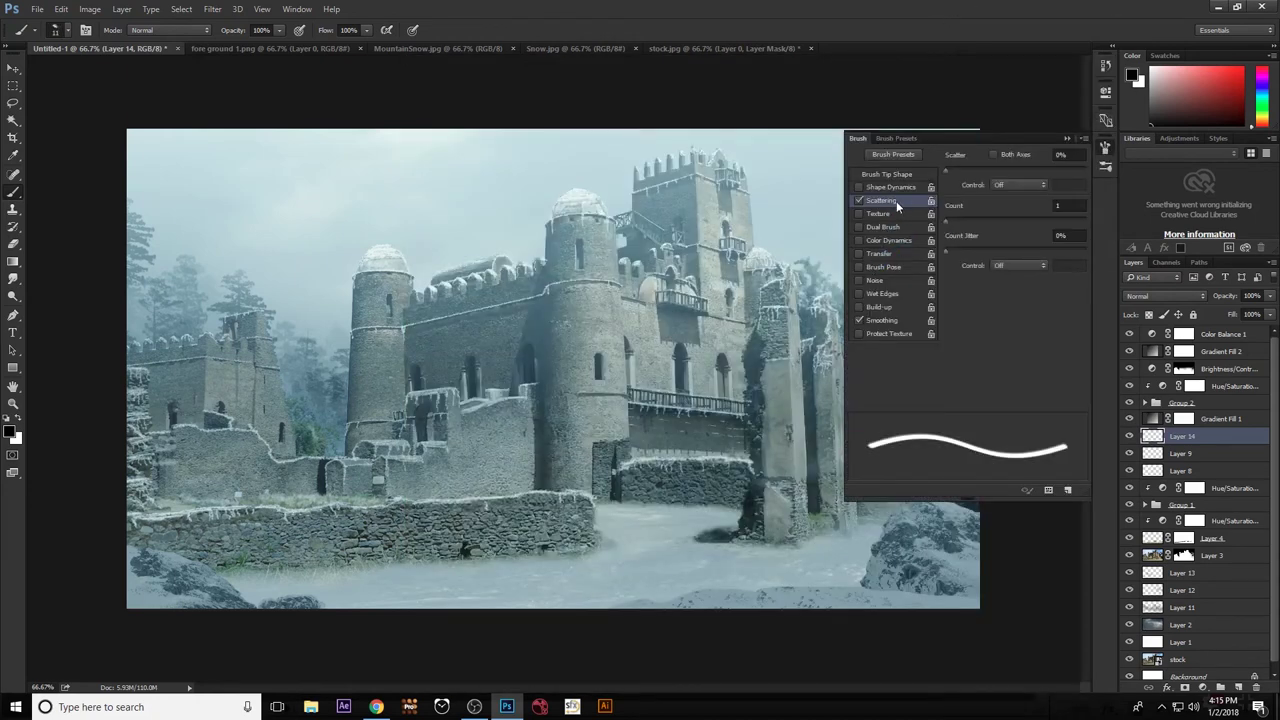
left_click_drag(950, 253, 968, 253)
left_click(946, 221)
left_click_drag(948, 221, 953, 221)
left_click_drag(946, 170, 951, 176)
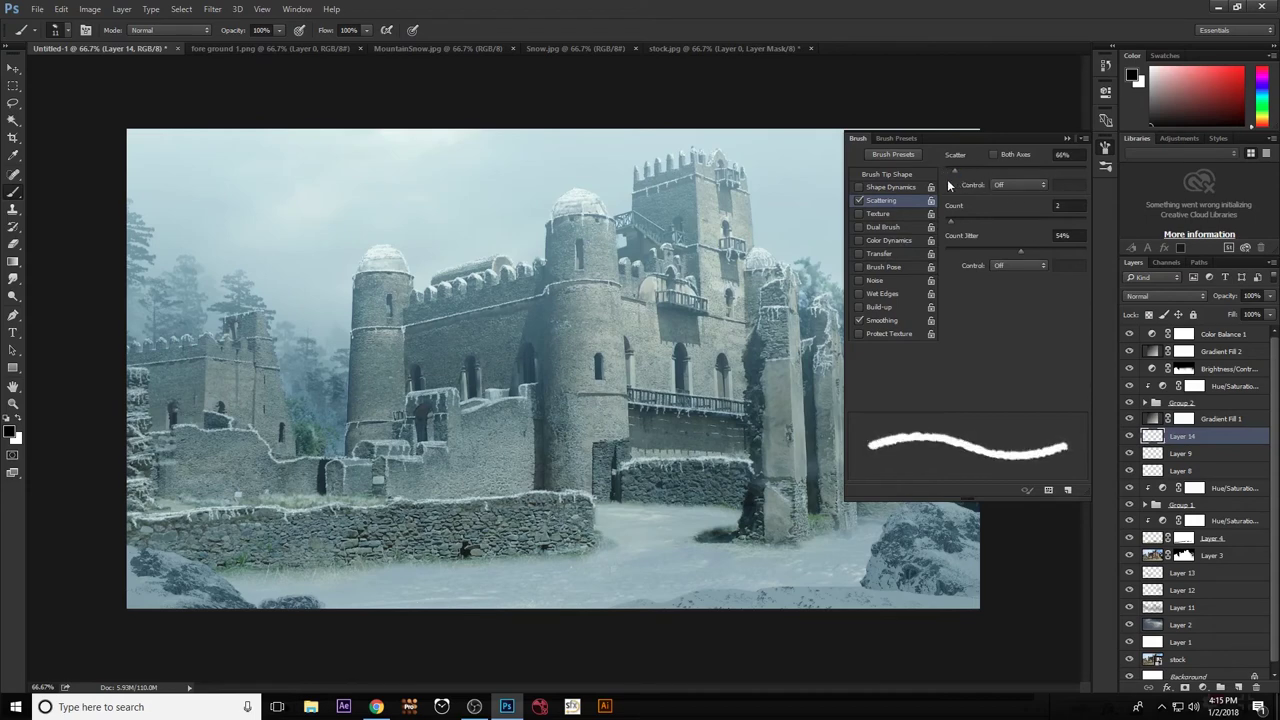
Turn on Shape Dynamics with full size jitter and some angle jitter, and set spacing to 39%.
left_click(872, 187)
left_click_drag(946, 170, 1066, 230)
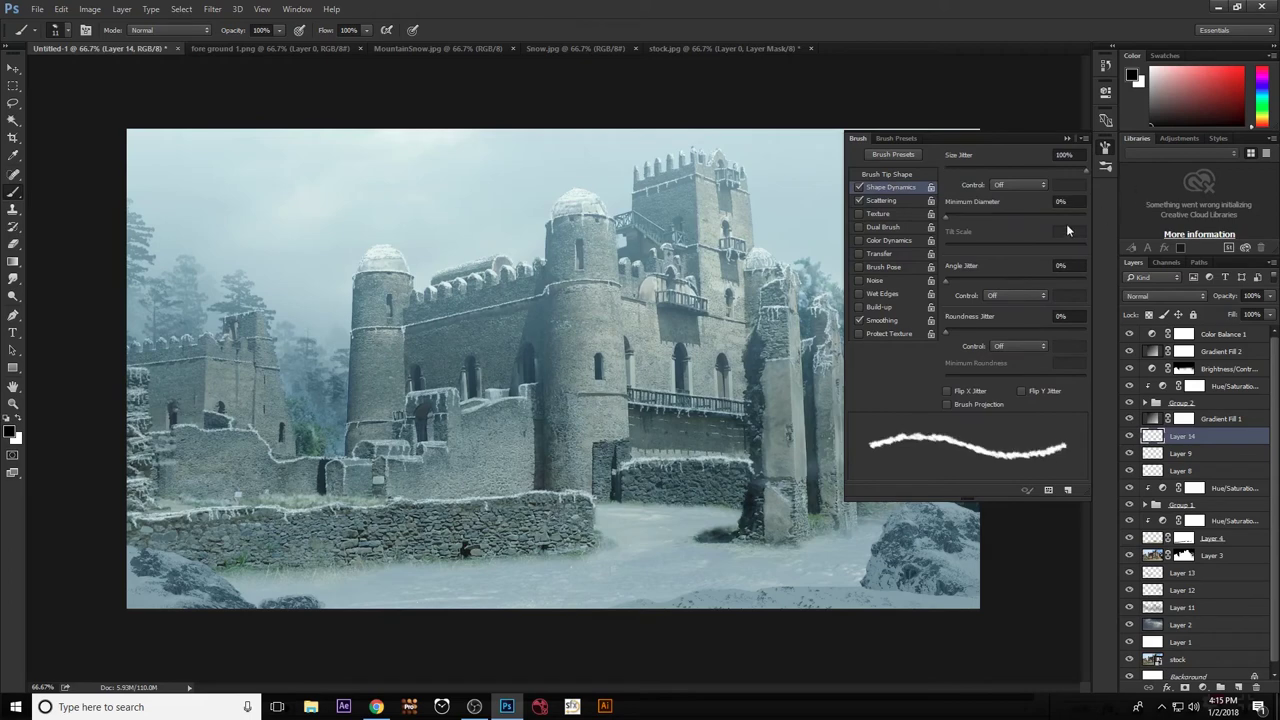
left_click_drag(945, 280, 985, 280)
left_click(893, 177)
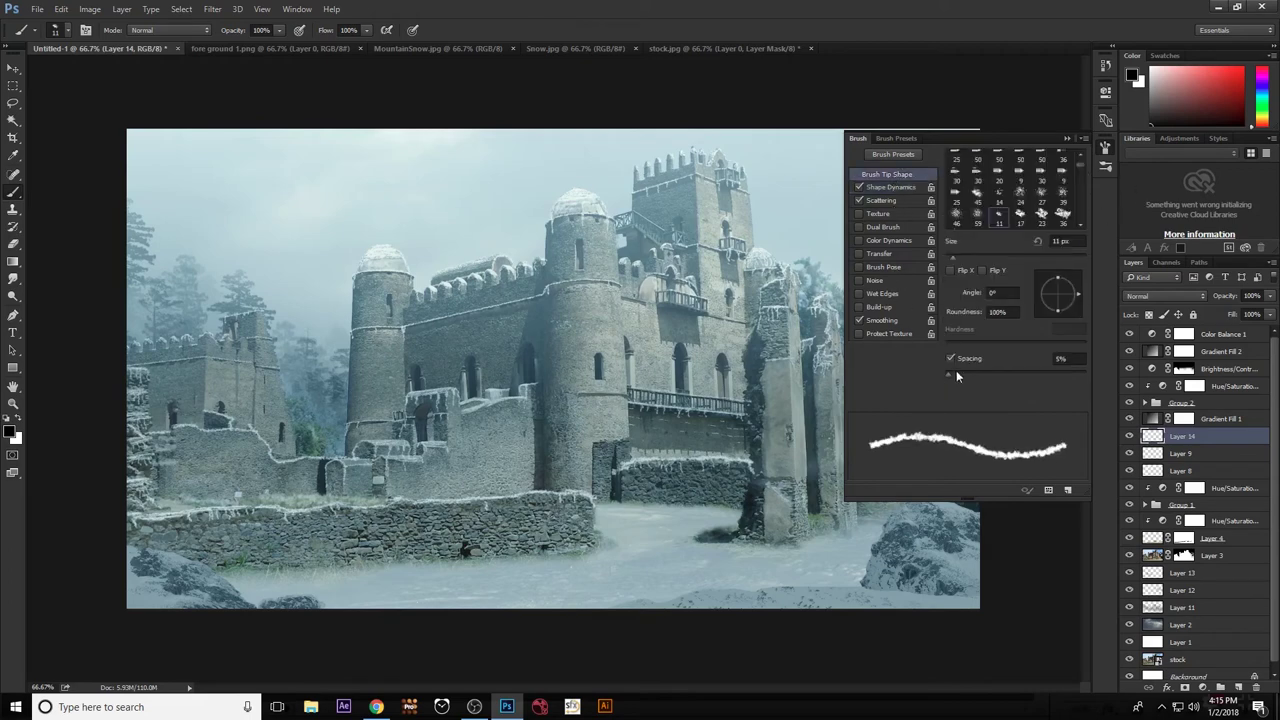
mouse_move(951, 378)
left_mouse_down()
mouse_move(1023, 370)
mouse_move(972, 376)
left_mouse_up()
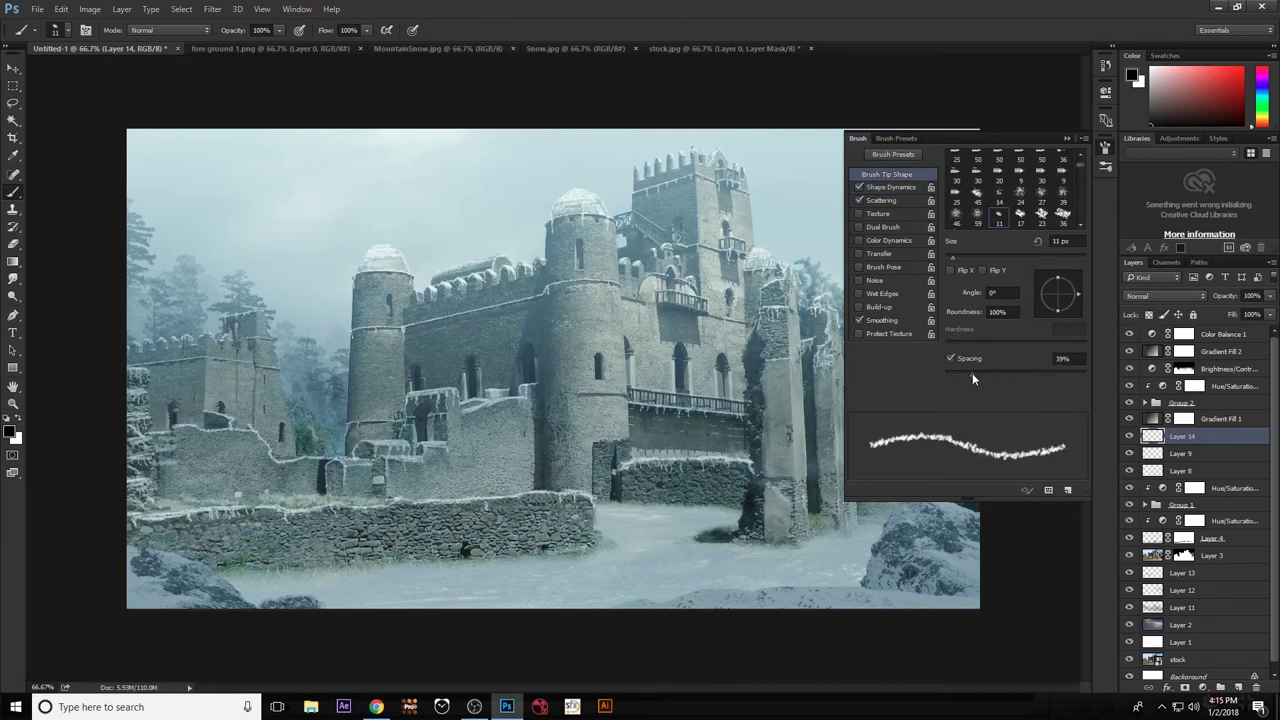
left_click(1105, 147)
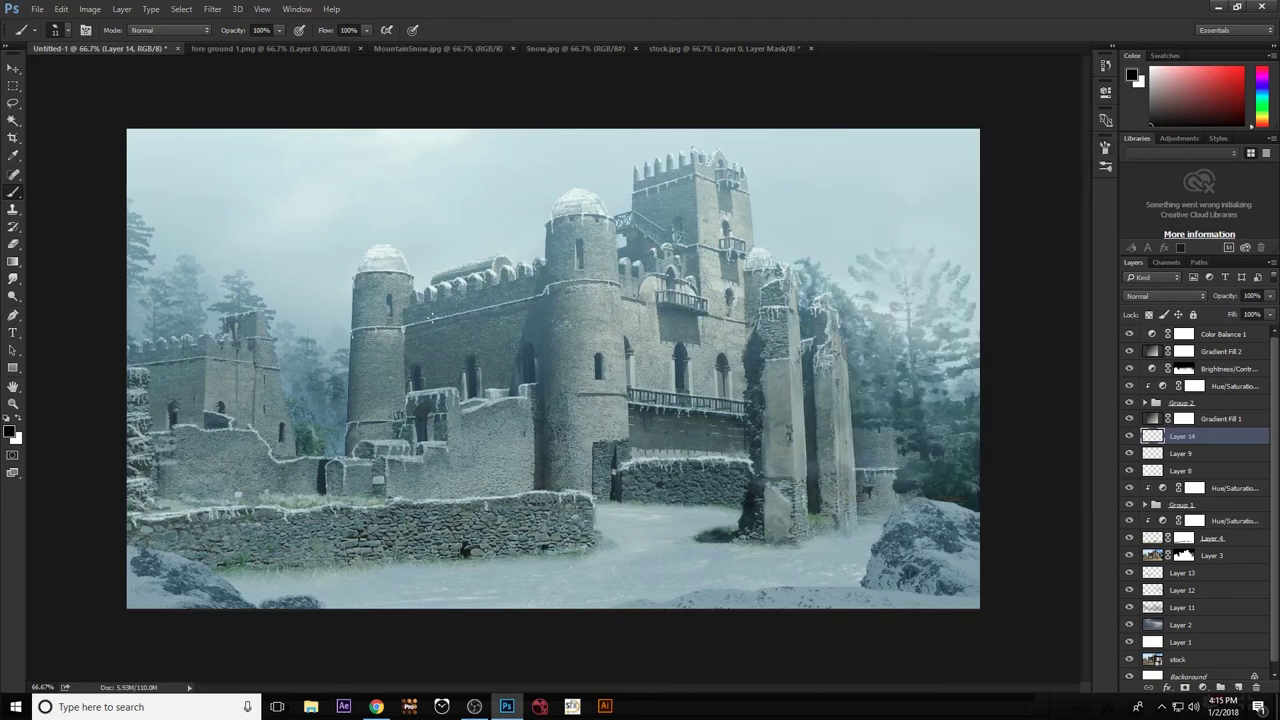
scroll(459, 355, "up", 1)
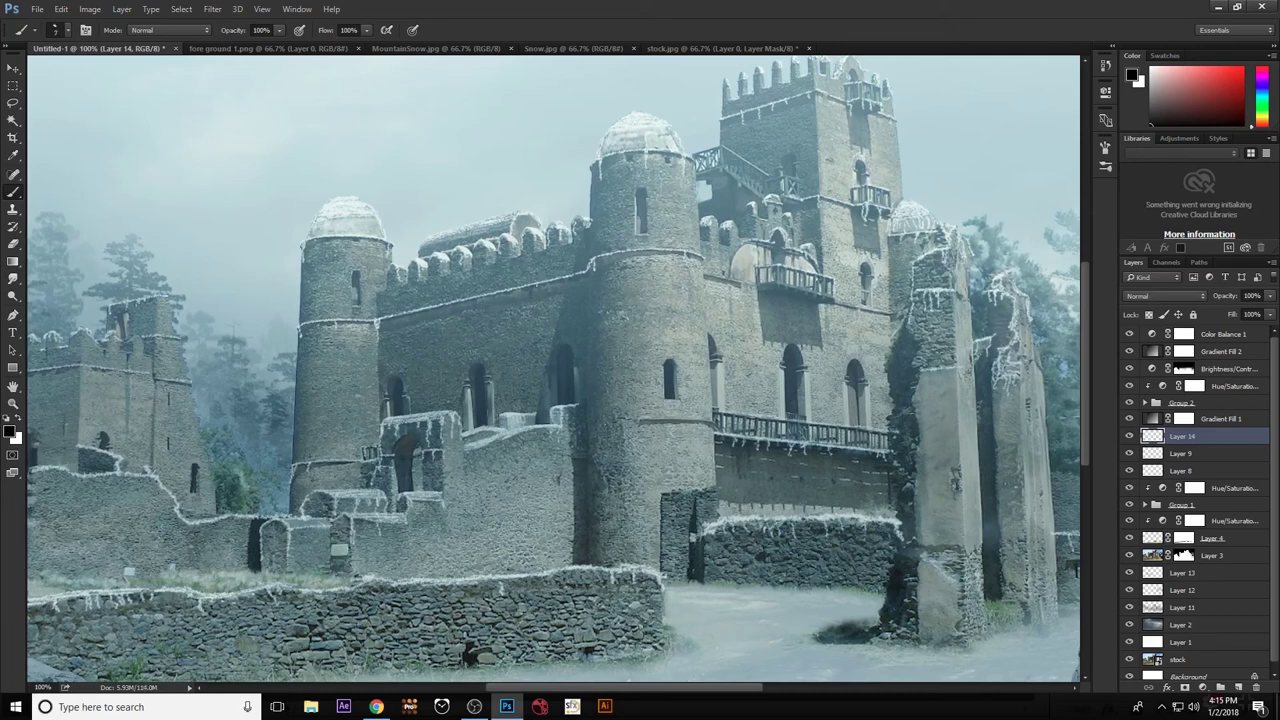
Paint white snow in Linear Dodge (Add) mode on the central wall top and left tower dome.
key("x")
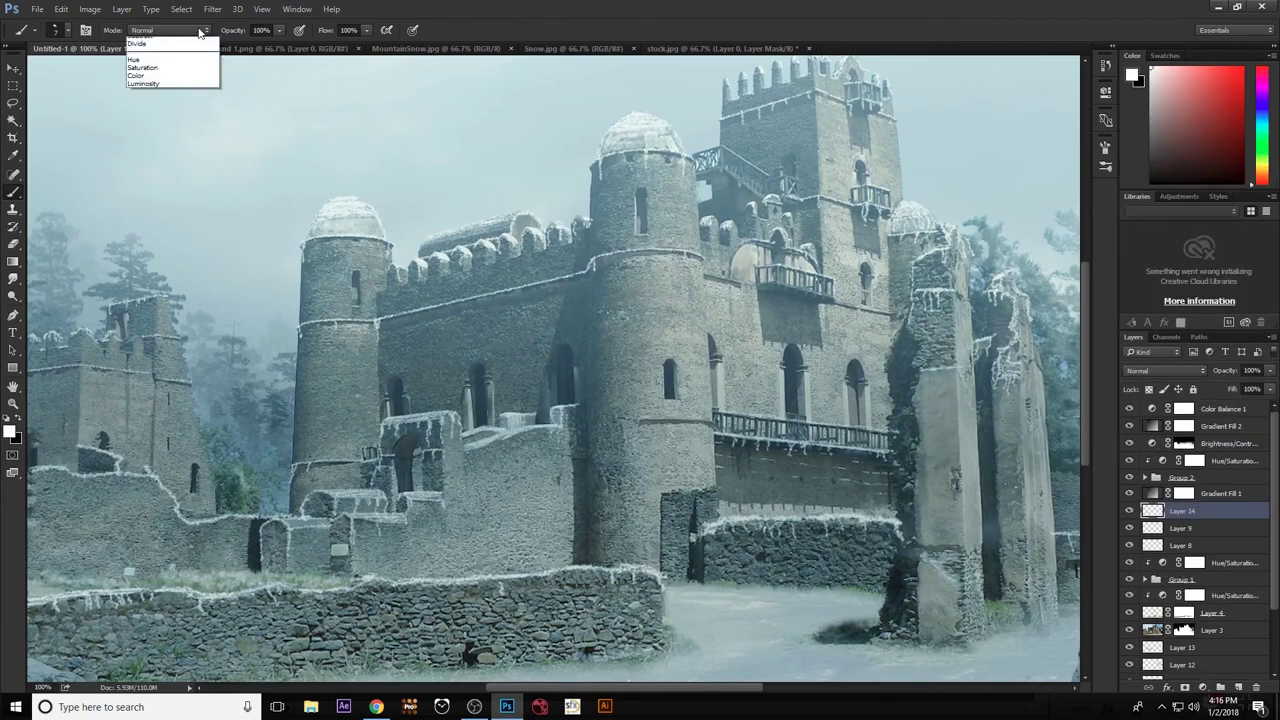
left_click(168, 30)
left_click(157, 153)
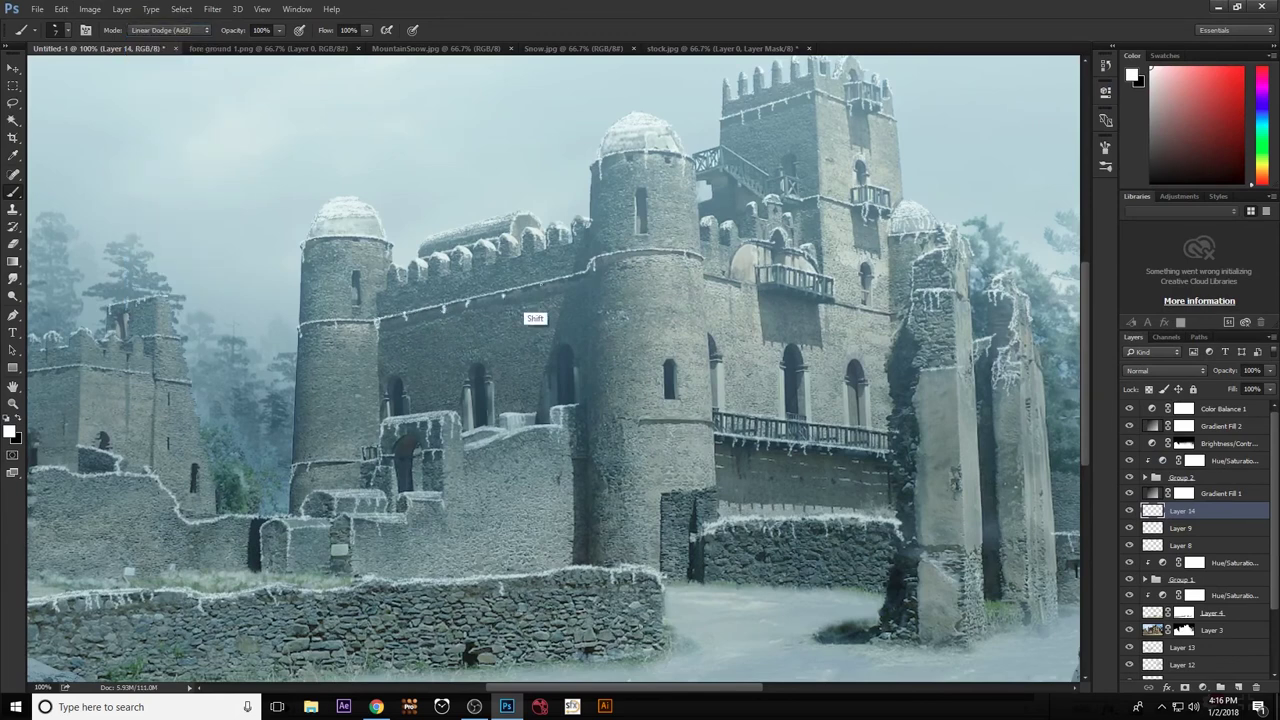
left_click(572, 274, "shift")
left_click_drag(320, 226, 378, 218)
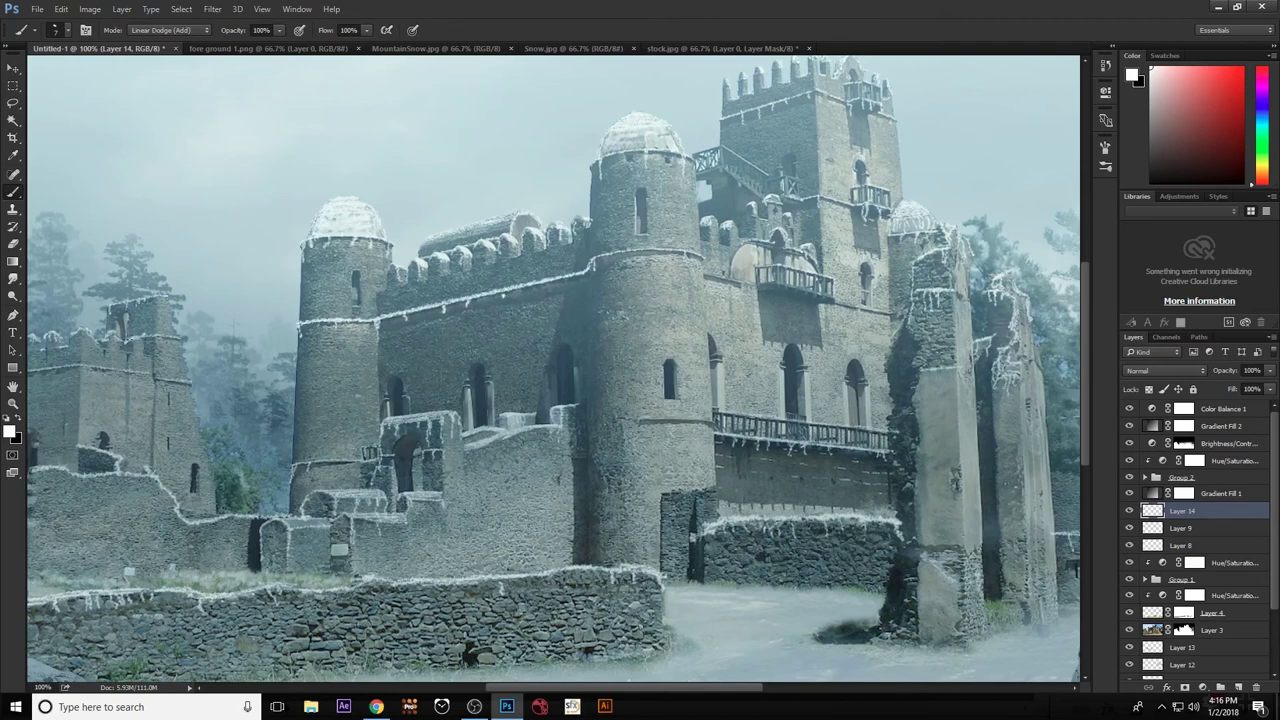
left_click_drag(158, 338, 294, 325)
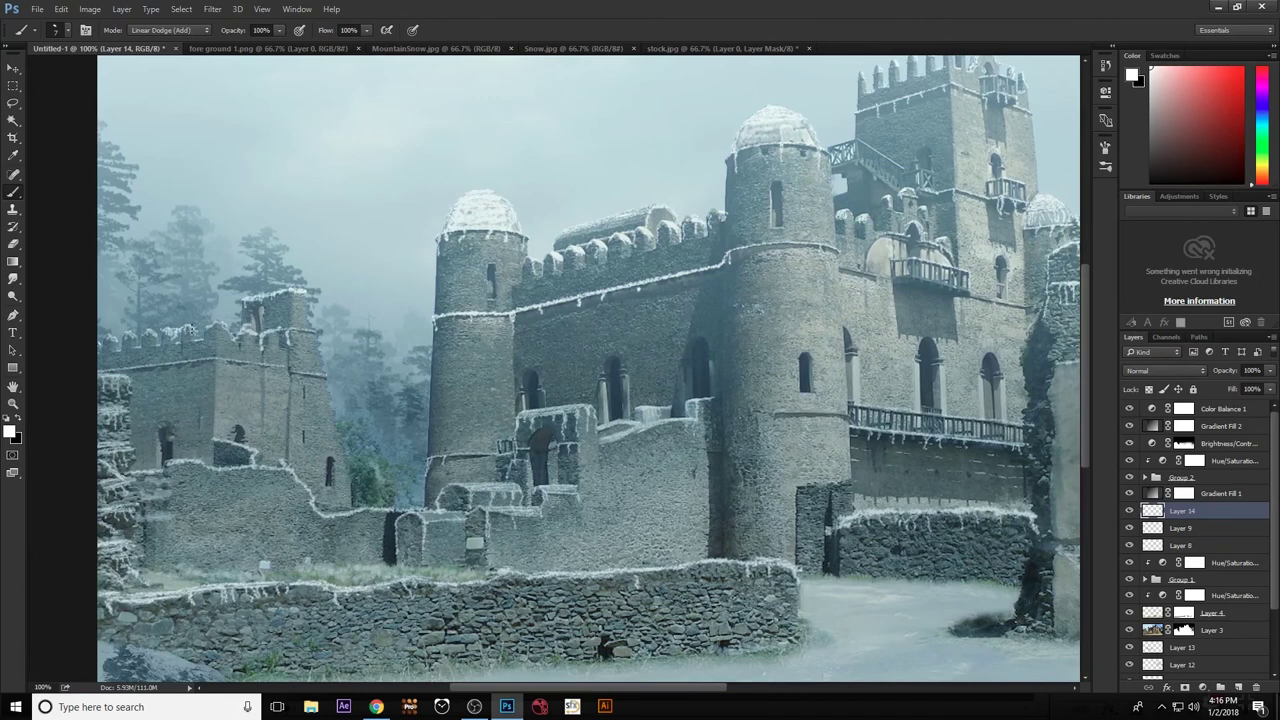
left_click_drag(184, 338, 218, 326)
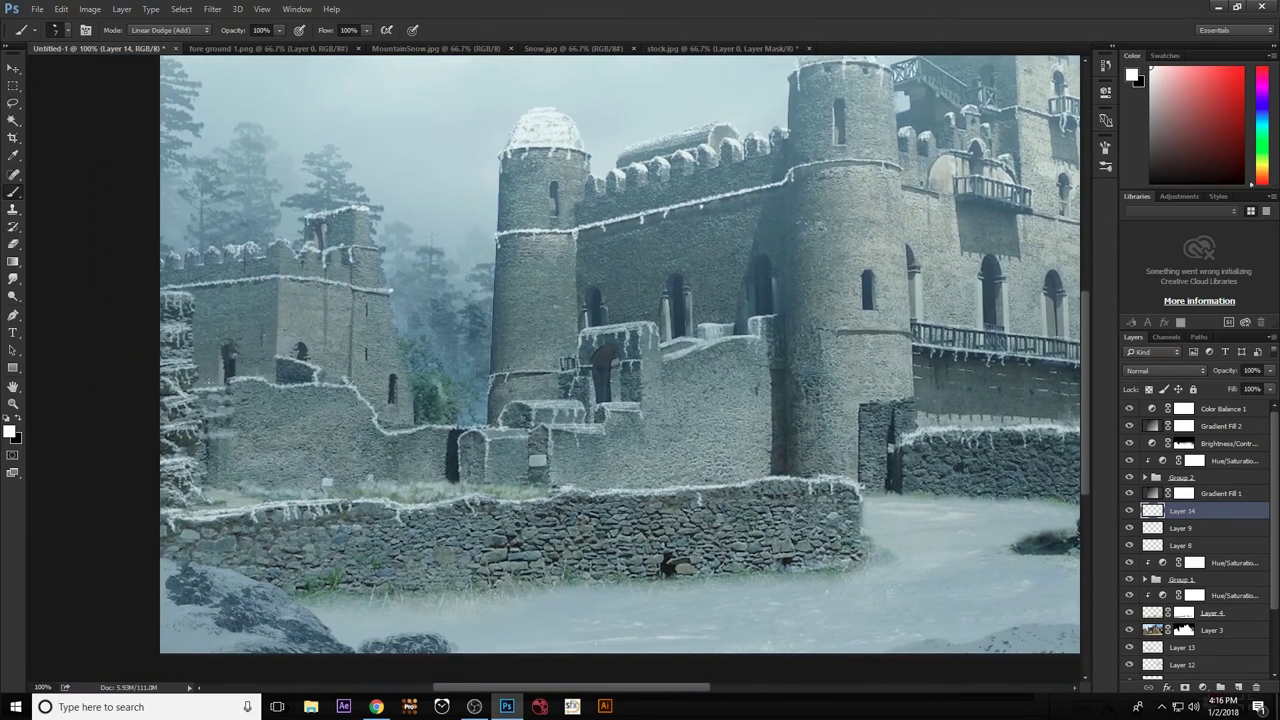
left_click_drag(340, 358, 370, 286)
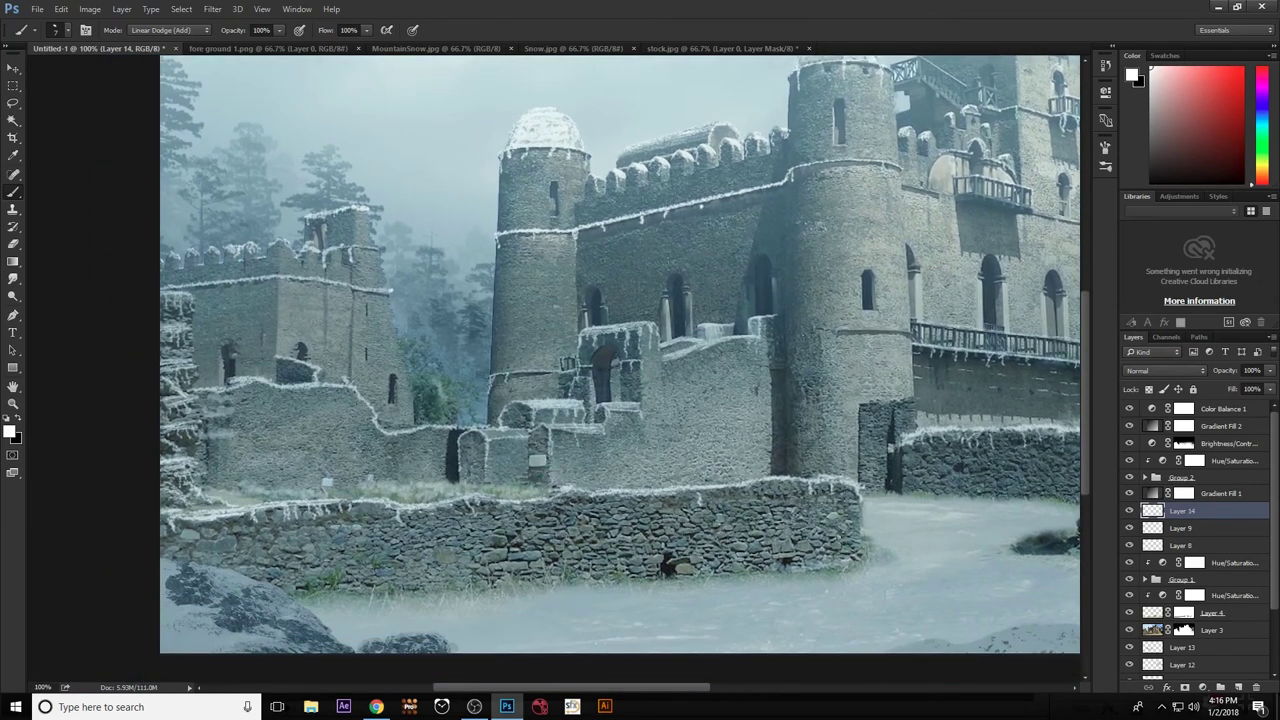
Add snow to the right pillar ledge and balcony railing, then zoom to fit the image.
mouse_move(672, 139)
left_mouse_down()
mouse_move(708, 128)
mouse_move(345, 175)
left_mouse_up()
key("ctrl+z")
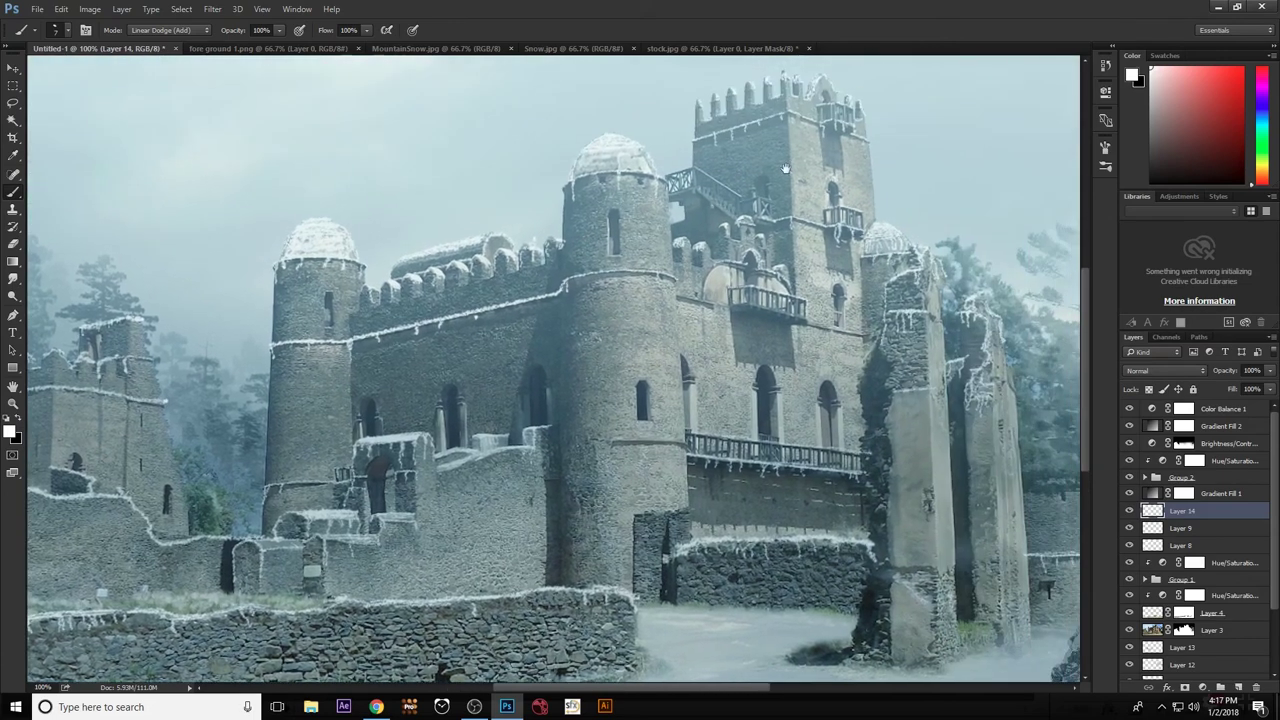
left_click_drag(772, 326, 810, 330)
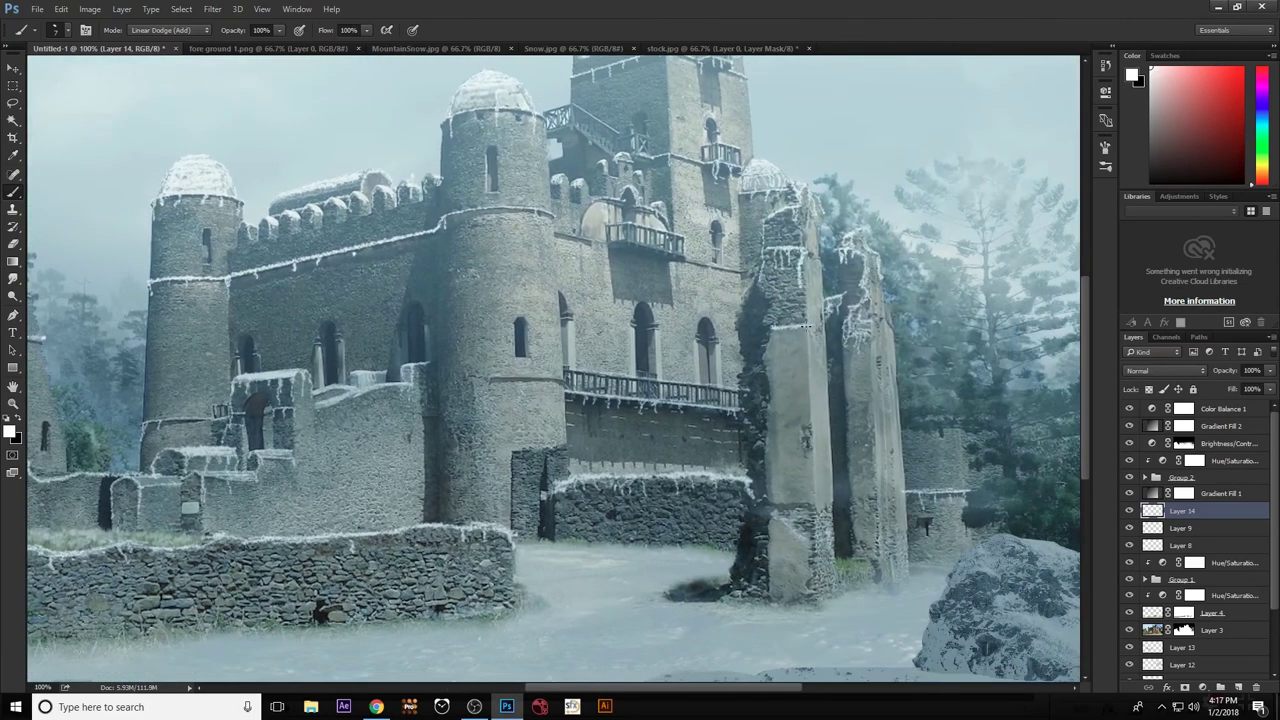
left_click_drag(700, 300, 612, 380)
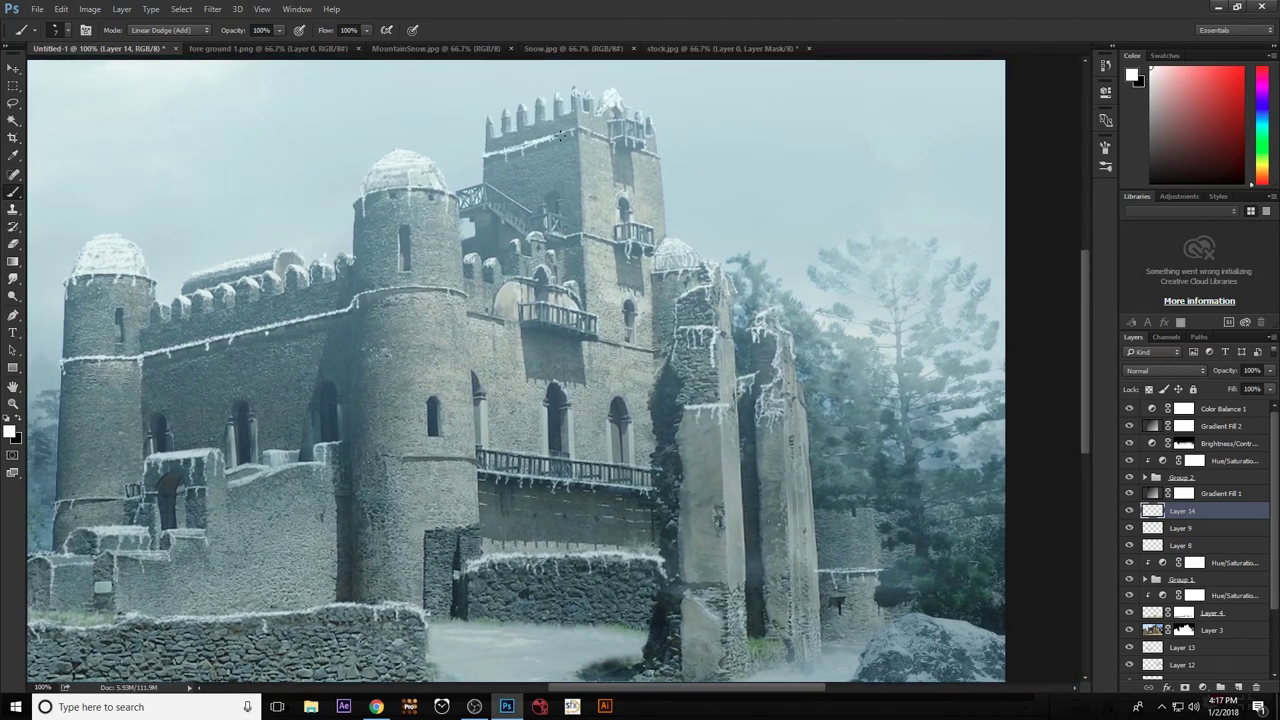
left_click_drag(542, 322, 594, 328)
left_click_drag(825, 463, 740, 388)
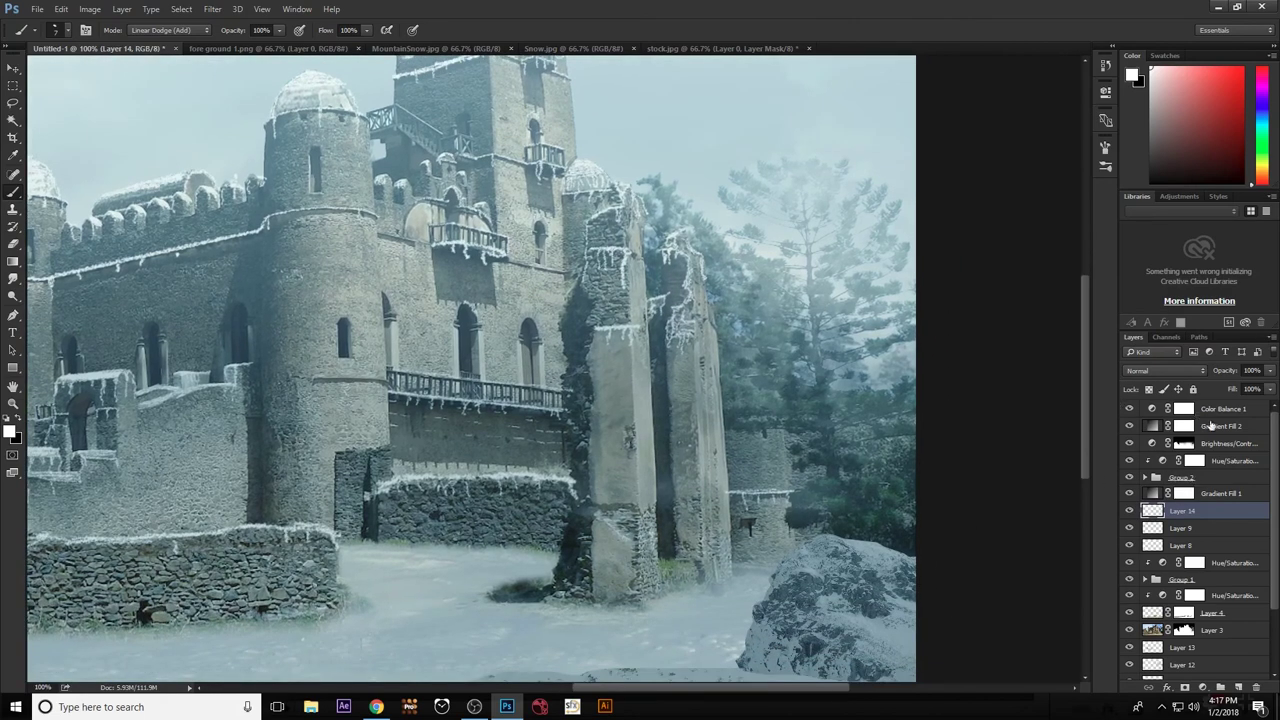
key("ctrl+0")
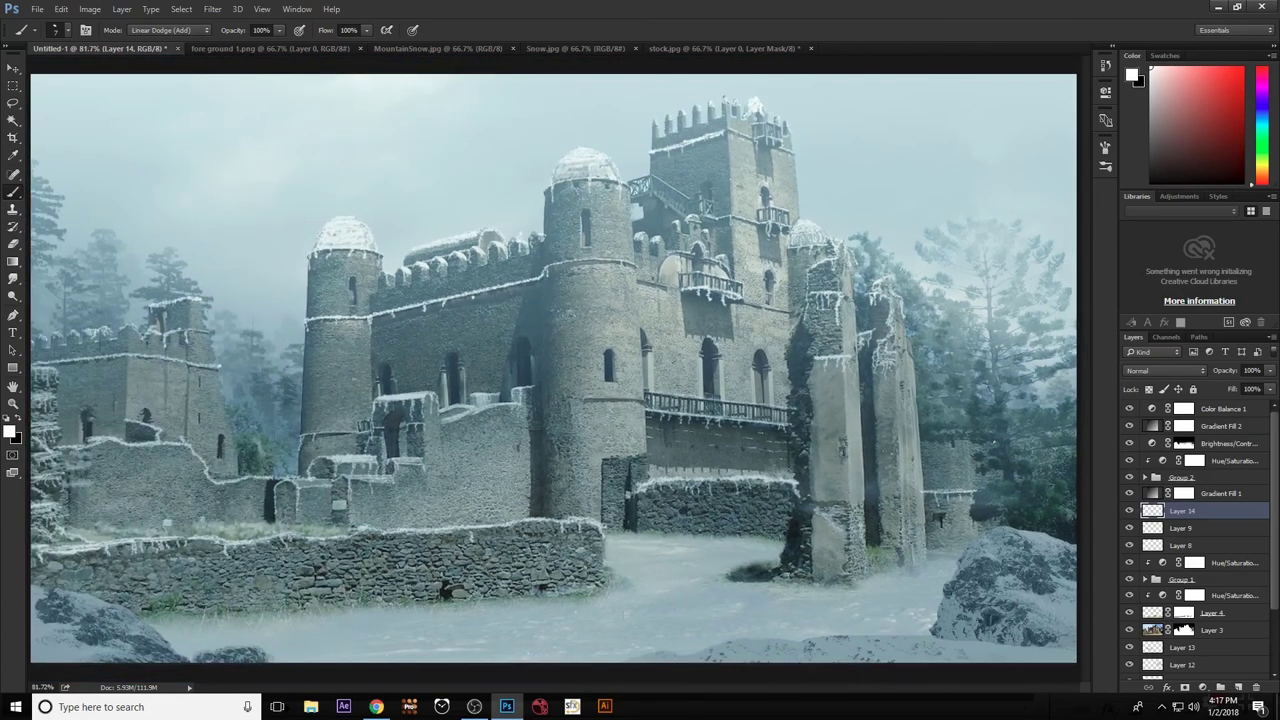
Add Layer 15 above Color Balance 1 and fill it with a merged Multiply copy using Apply Image.
left_click(13, 68)
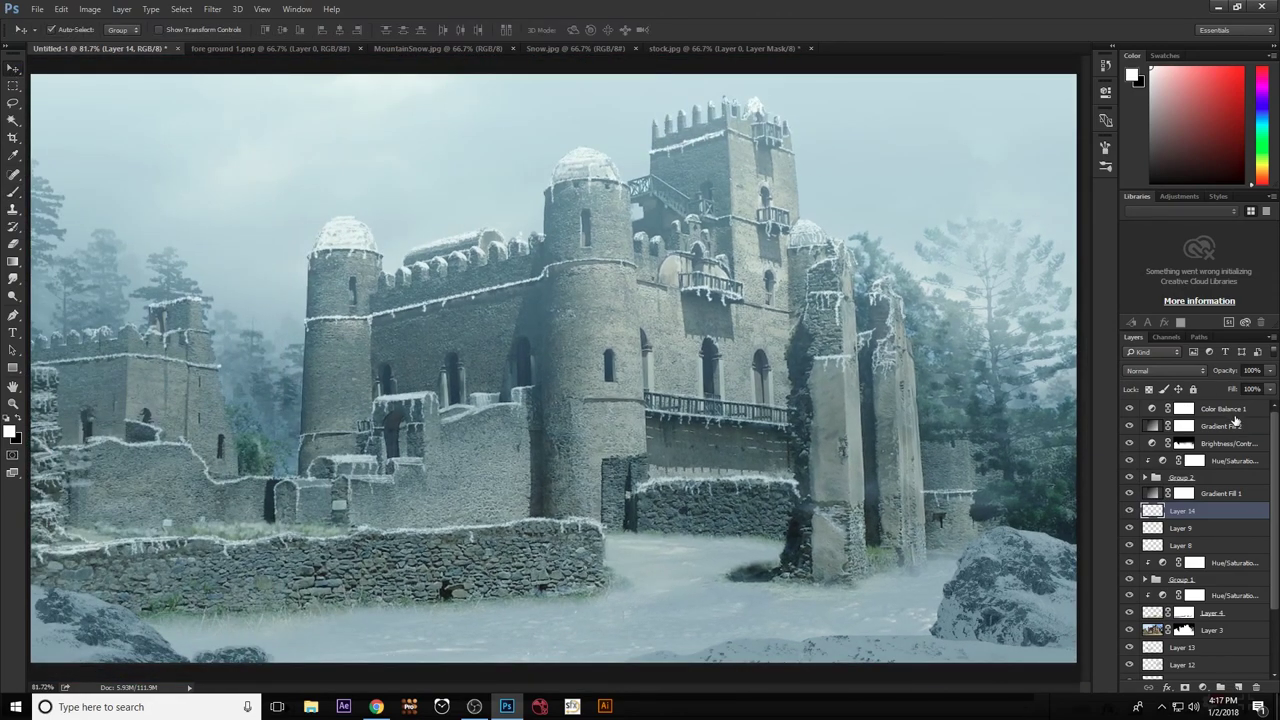
left_click(1215, 413)
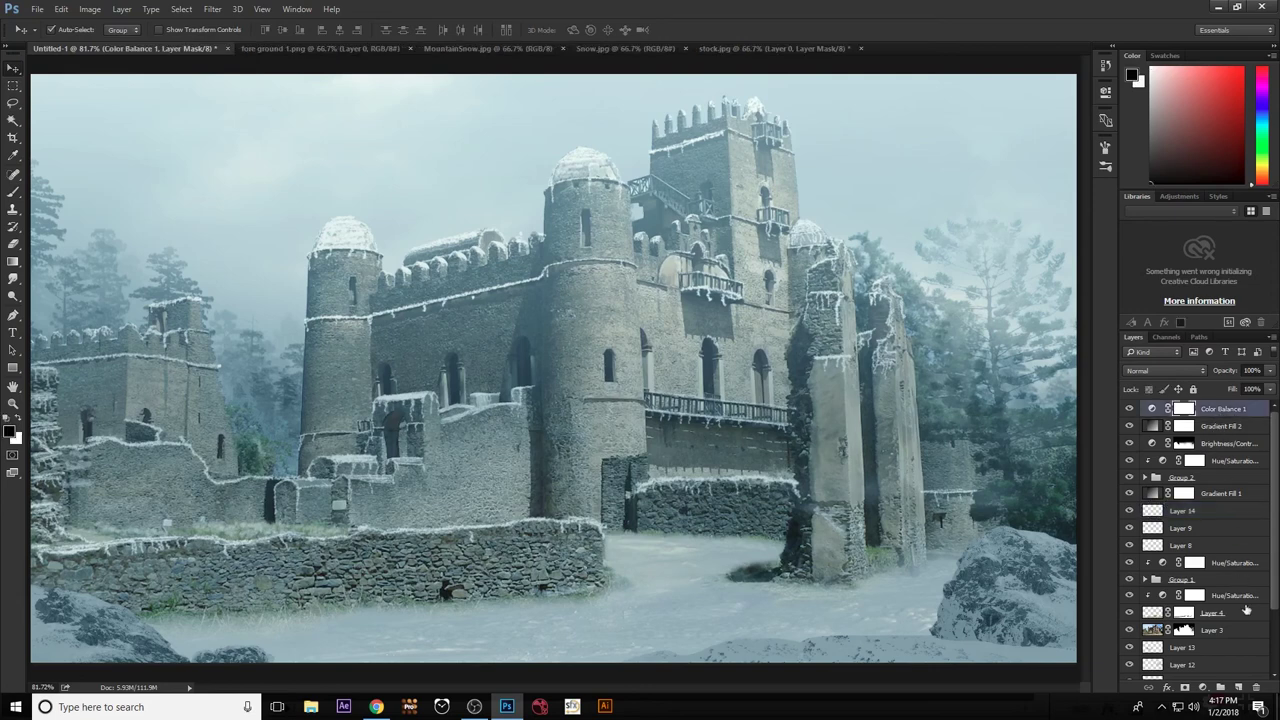
left_click(1238, 688)
key("x")
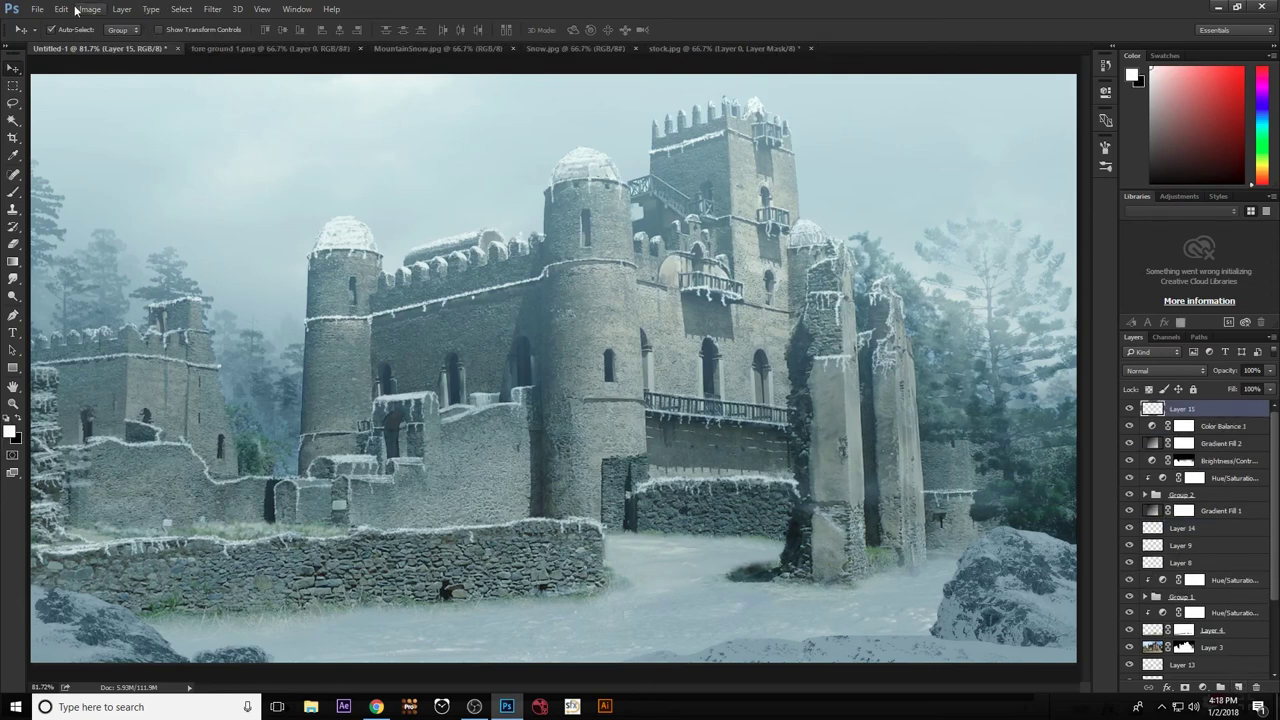
left_click(89, 9)
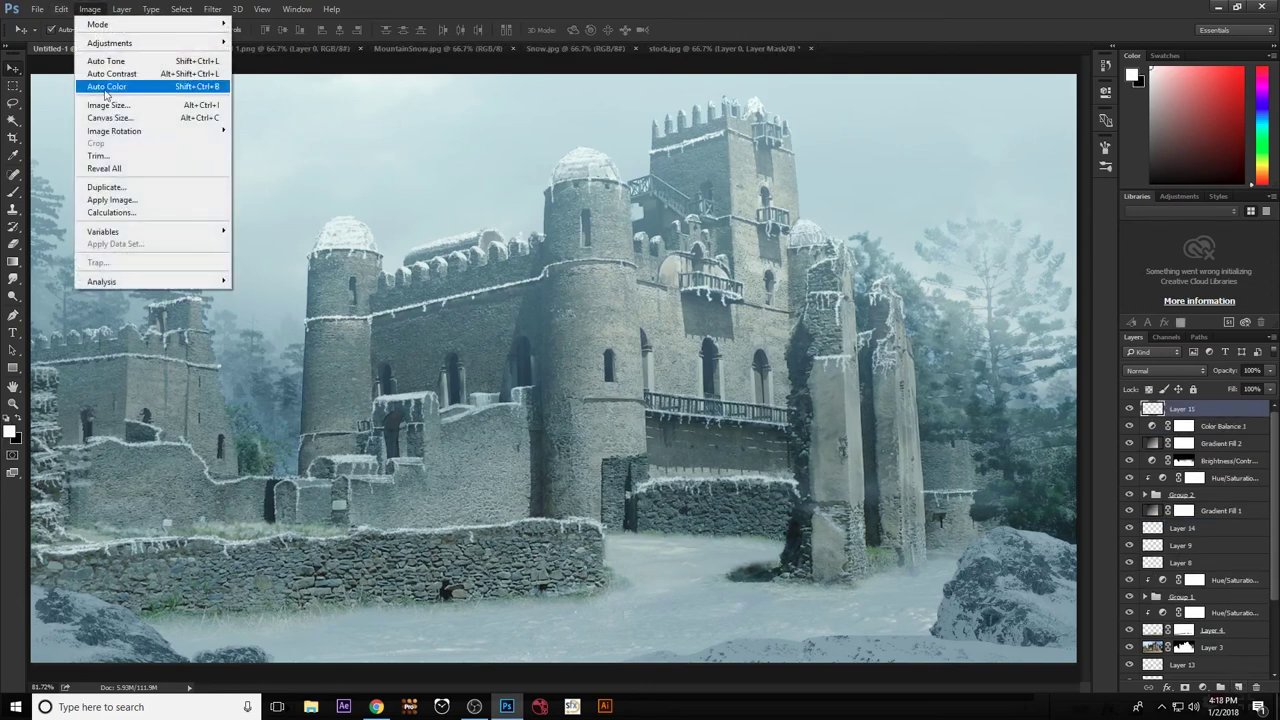
left_click(112, 200)
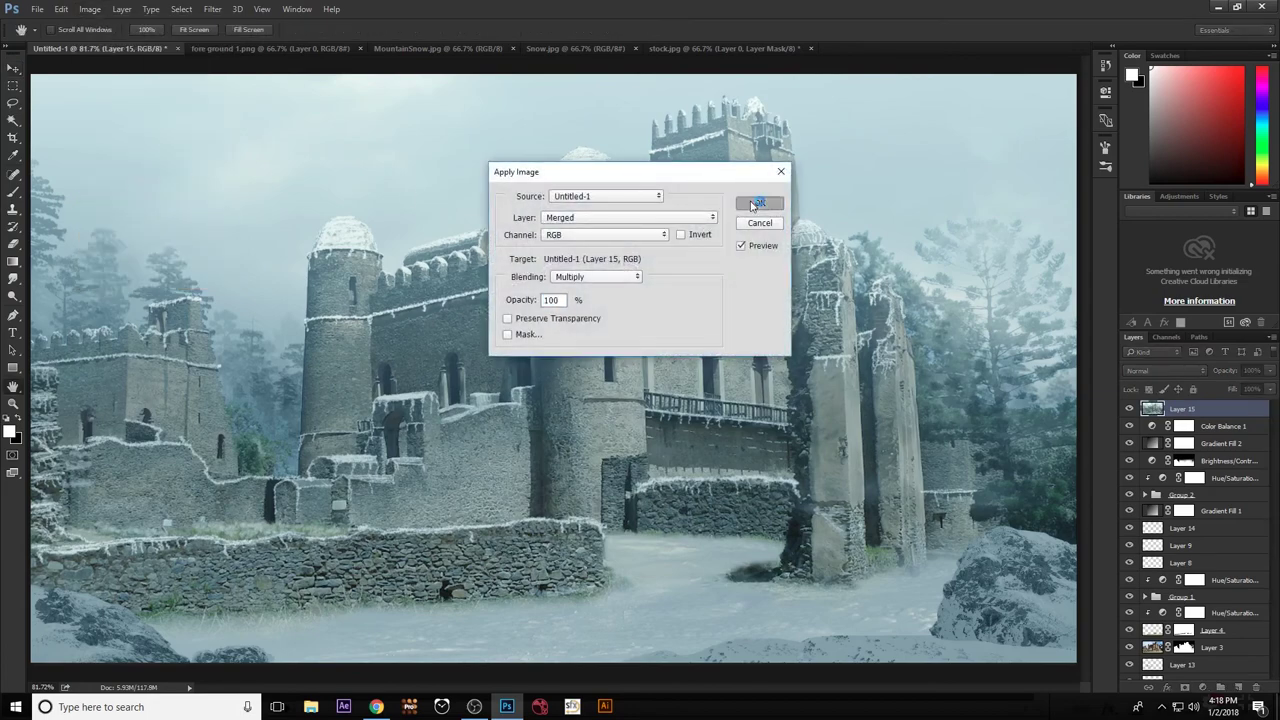
left_click(752, 205)
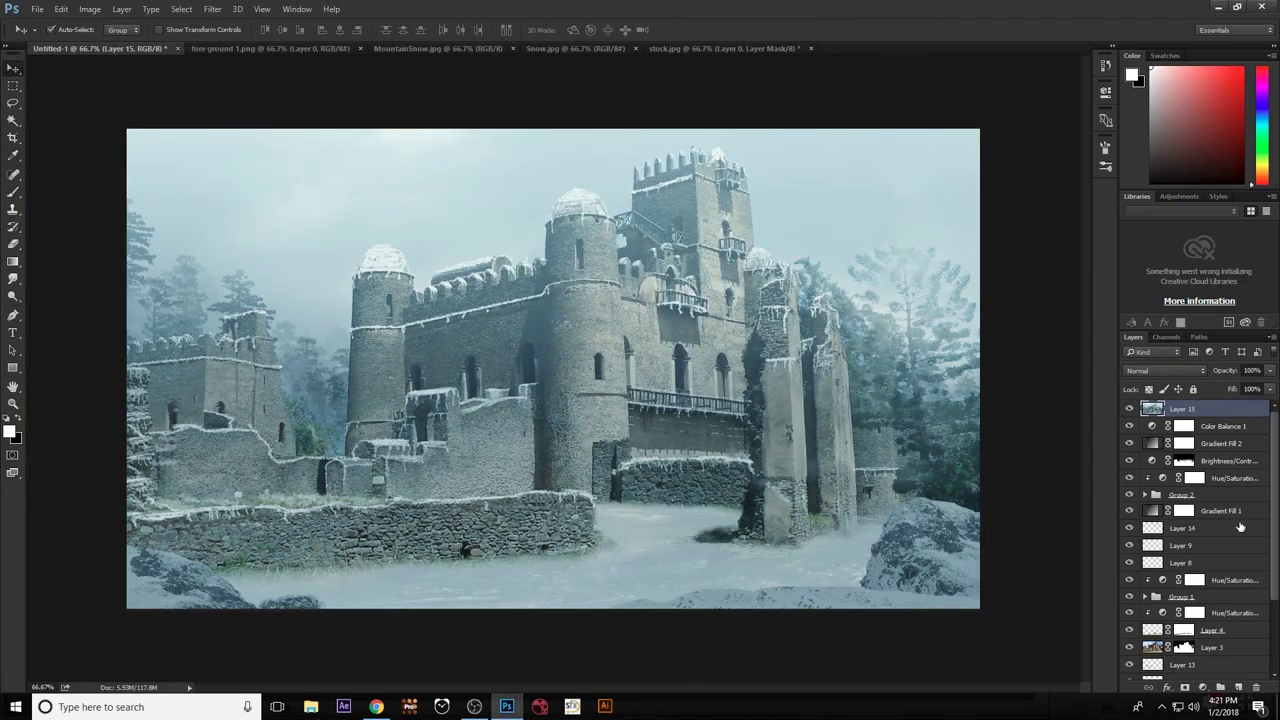
left_click(212, 9)
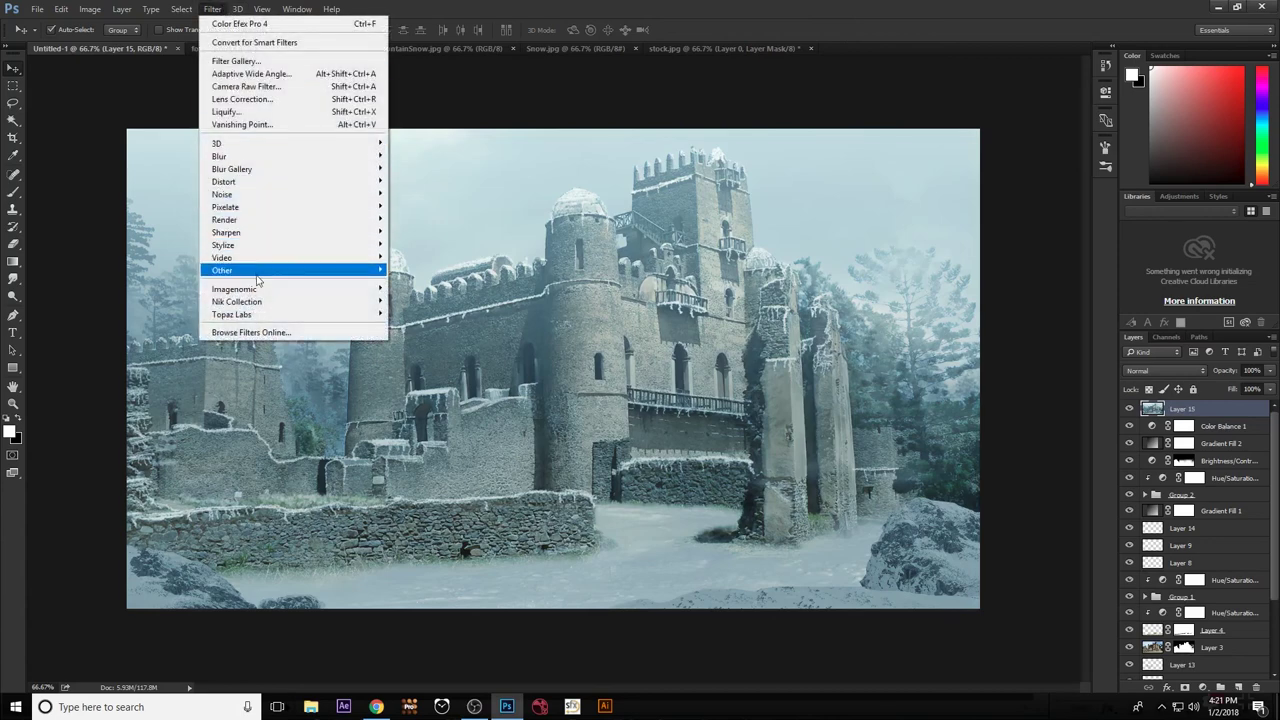
mouse_move(236, 301)
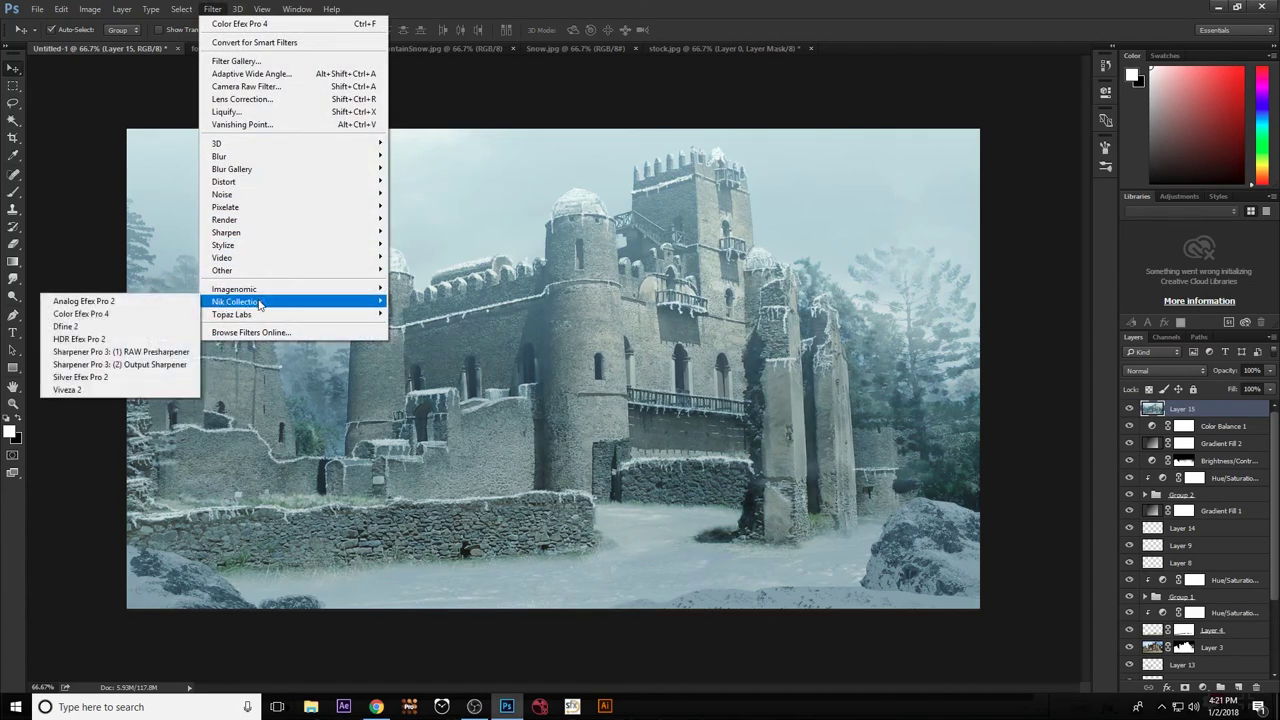
Launch Color Efex Pro 4, preview the Vignette and Sunlight filters, and pick Remove Color Cast.
left_click(131, 317)
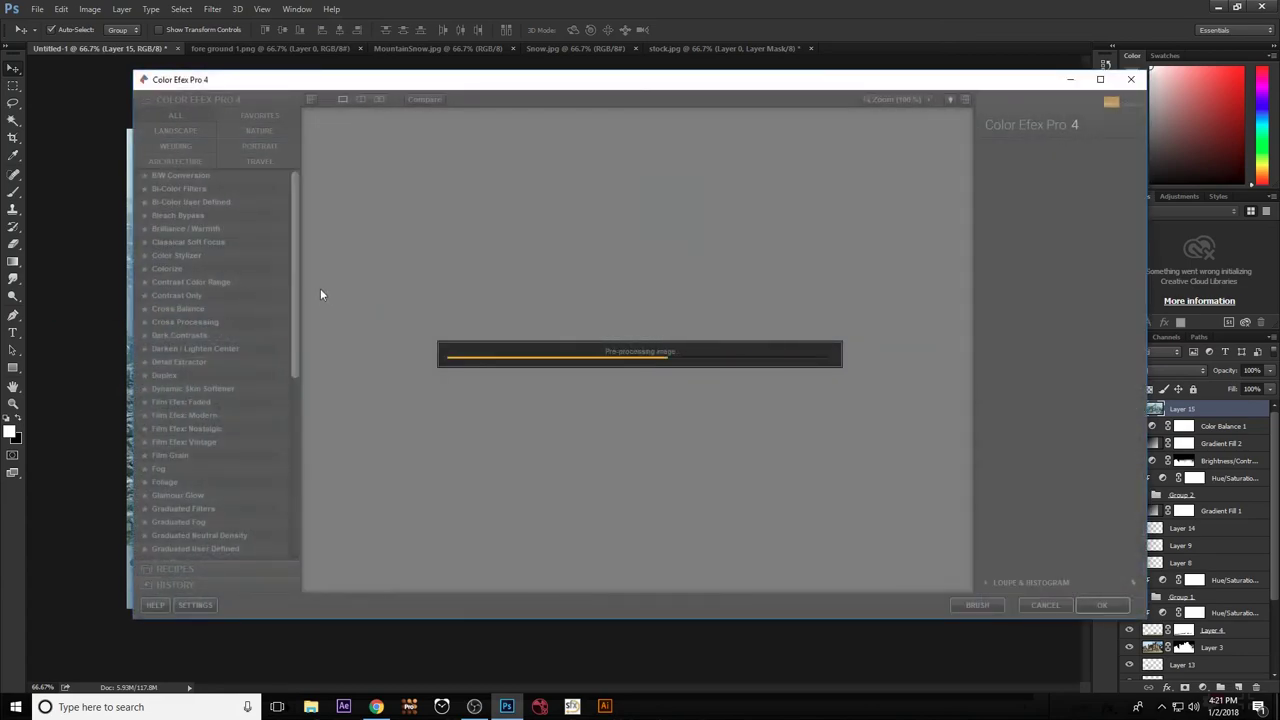
scroll(223, 341, "down", 1)
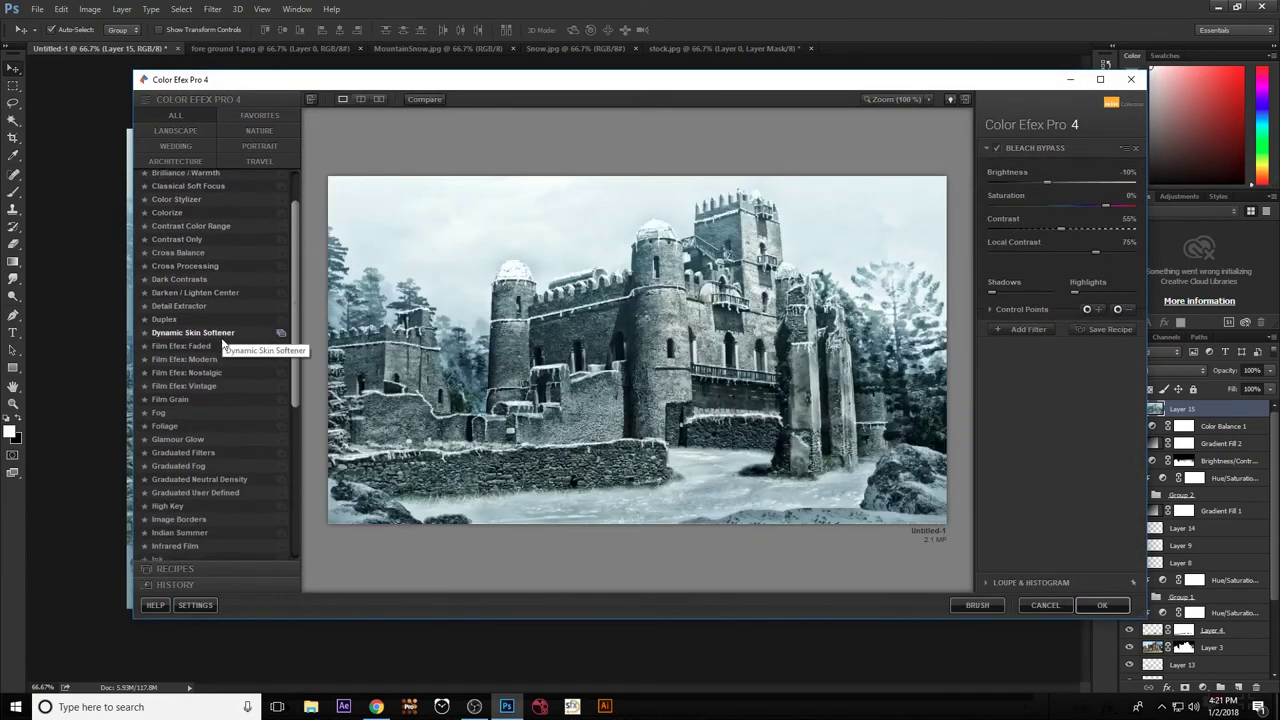
scroll(223, 400, "down", 5)
scroll(235, 500, "down", 2)
left_click(180, 540)
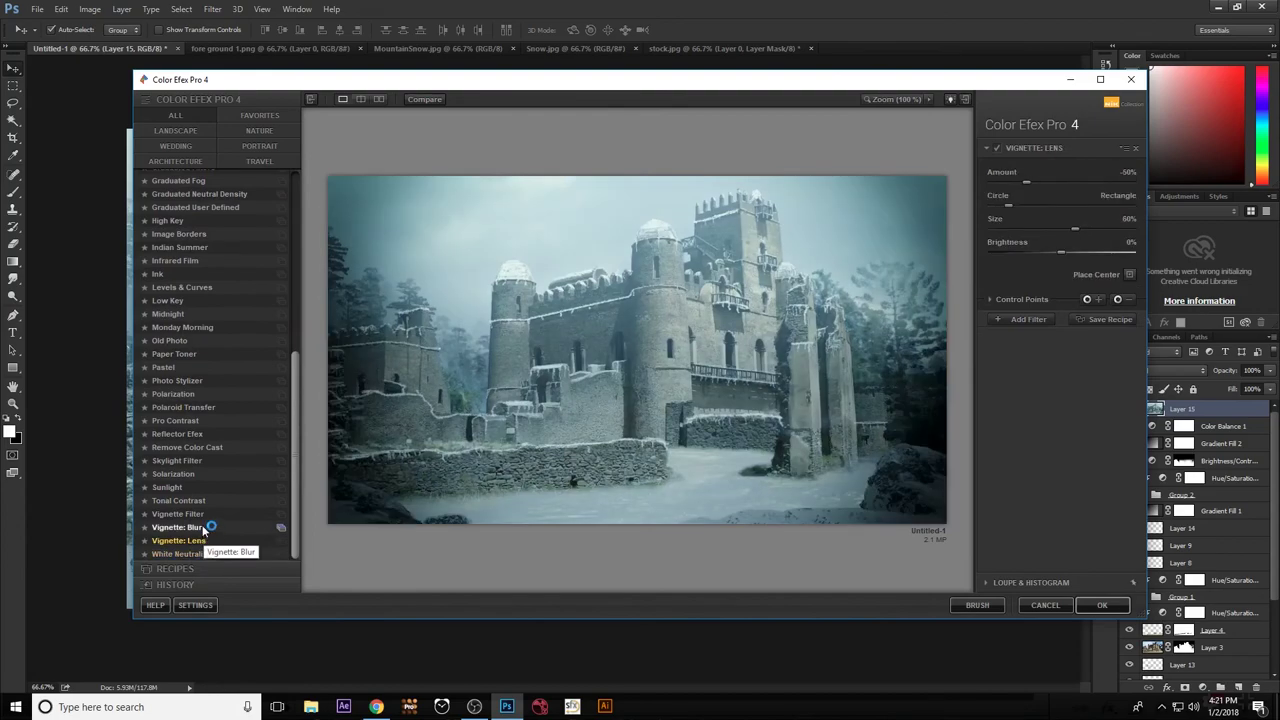
left_click(190, 527)
left_click(170, 487)
left_click(198, 447)
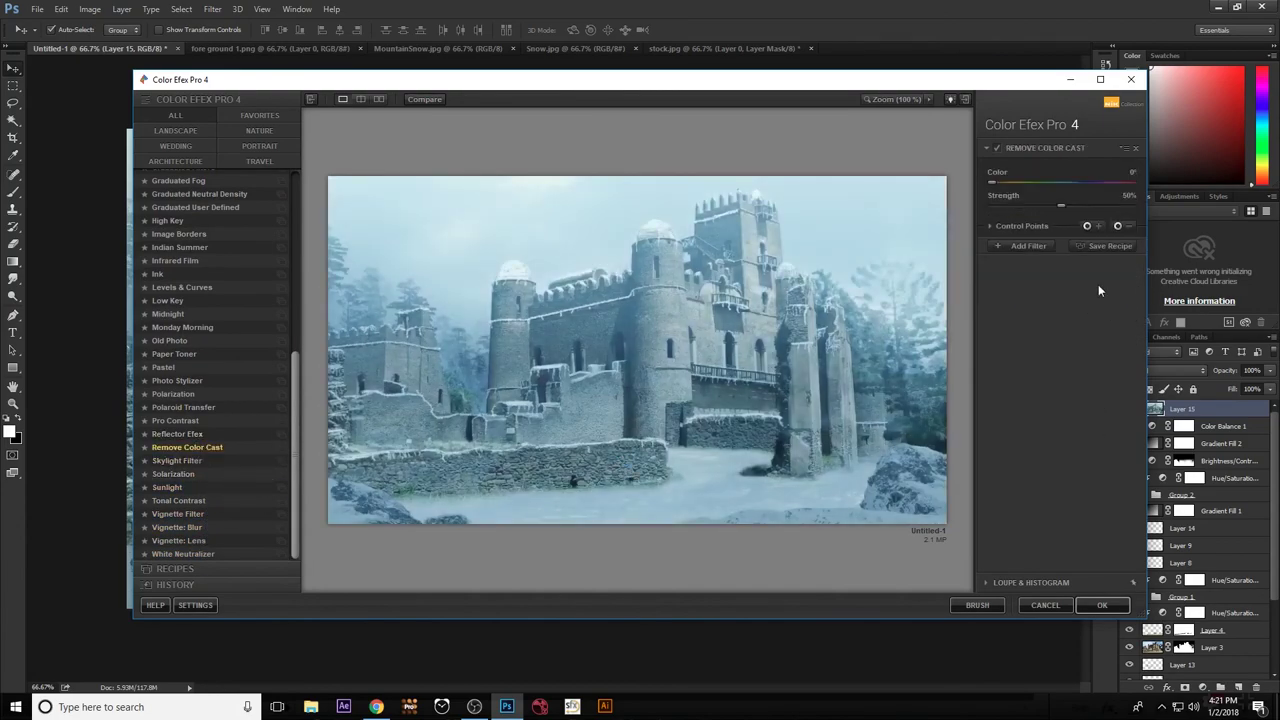
Add Pro Contrast as the second filter and try Levels & Curves in a third slot.
left_click(1030, 246)
left_click(175, 420)
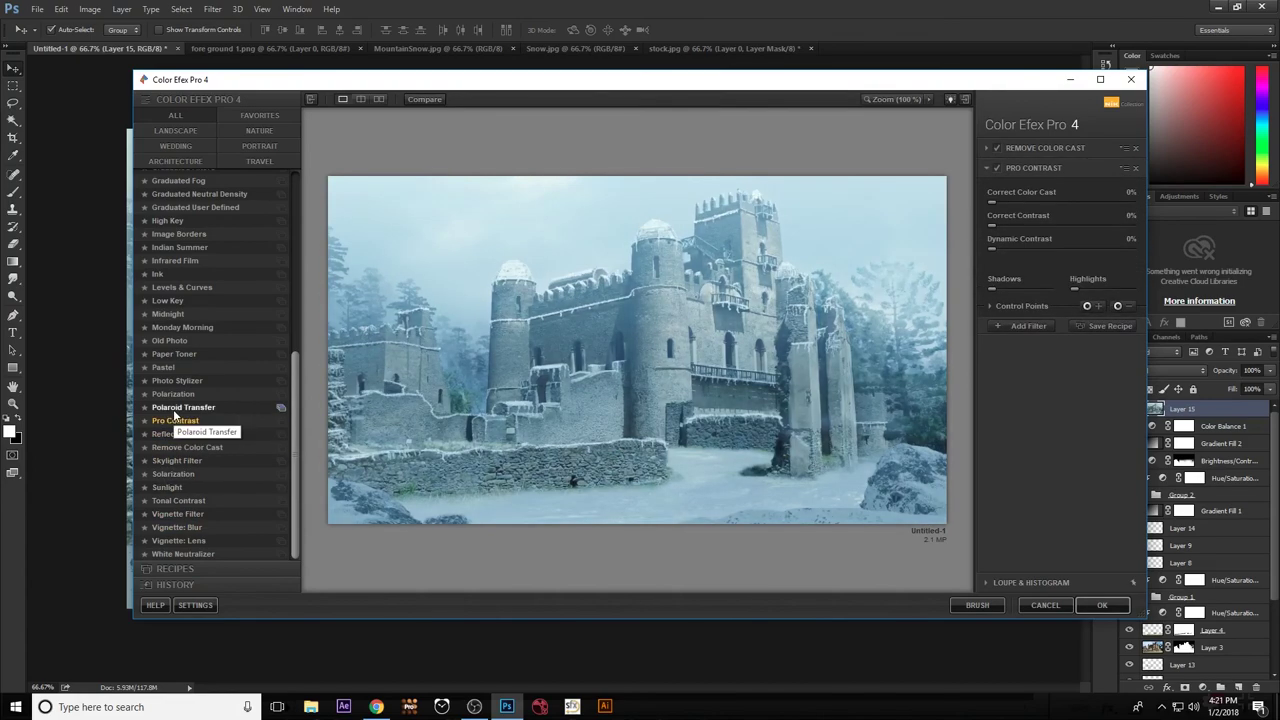
left_click(1000, 325)
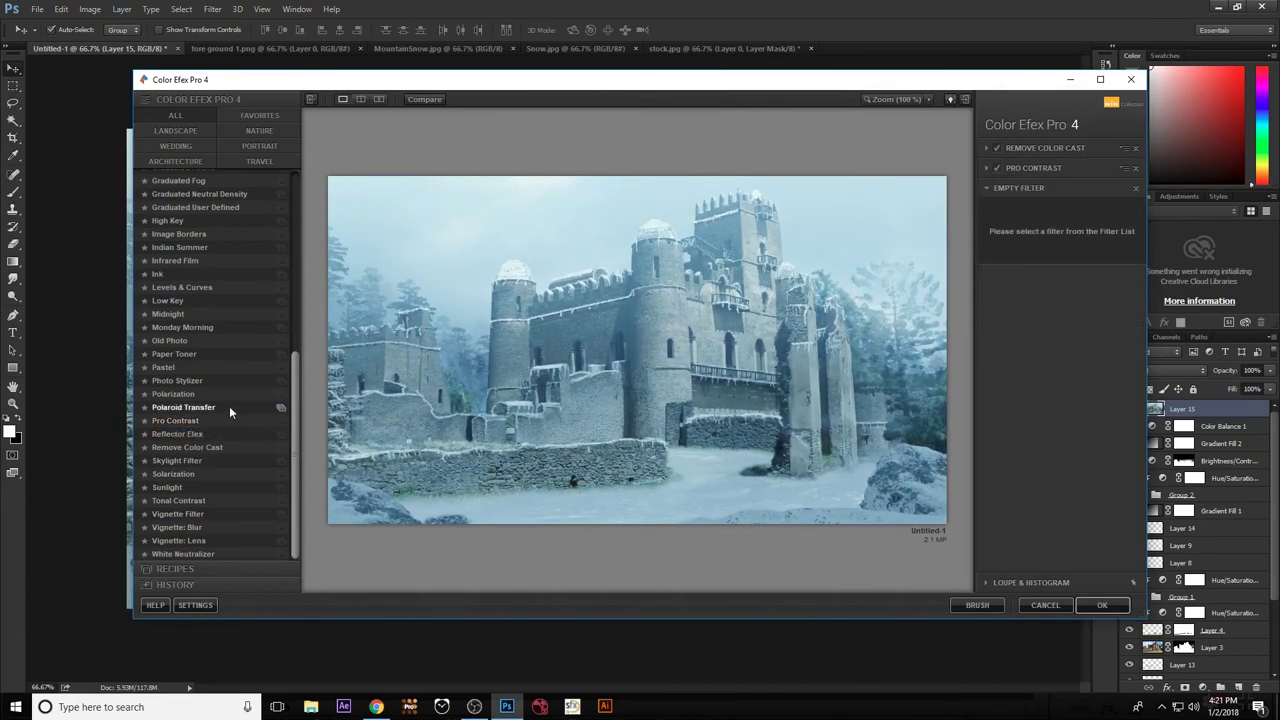
left_click(205, 341)
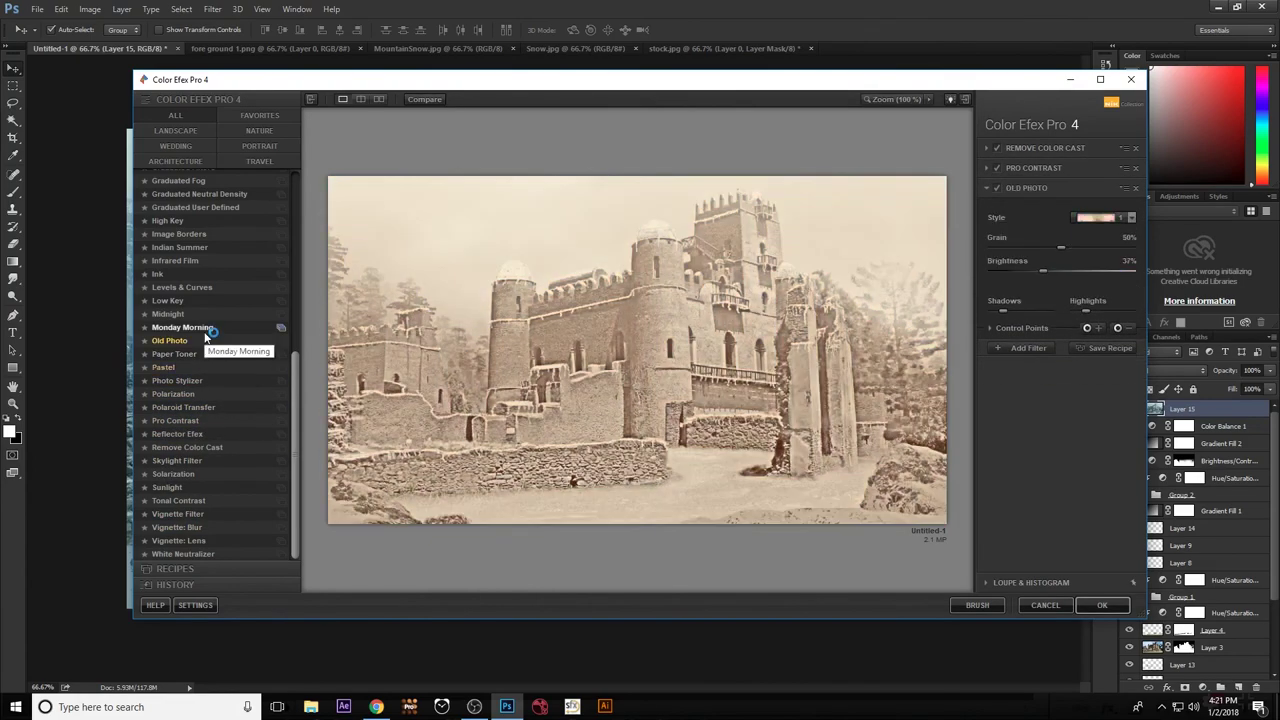
left_click(205, 287)
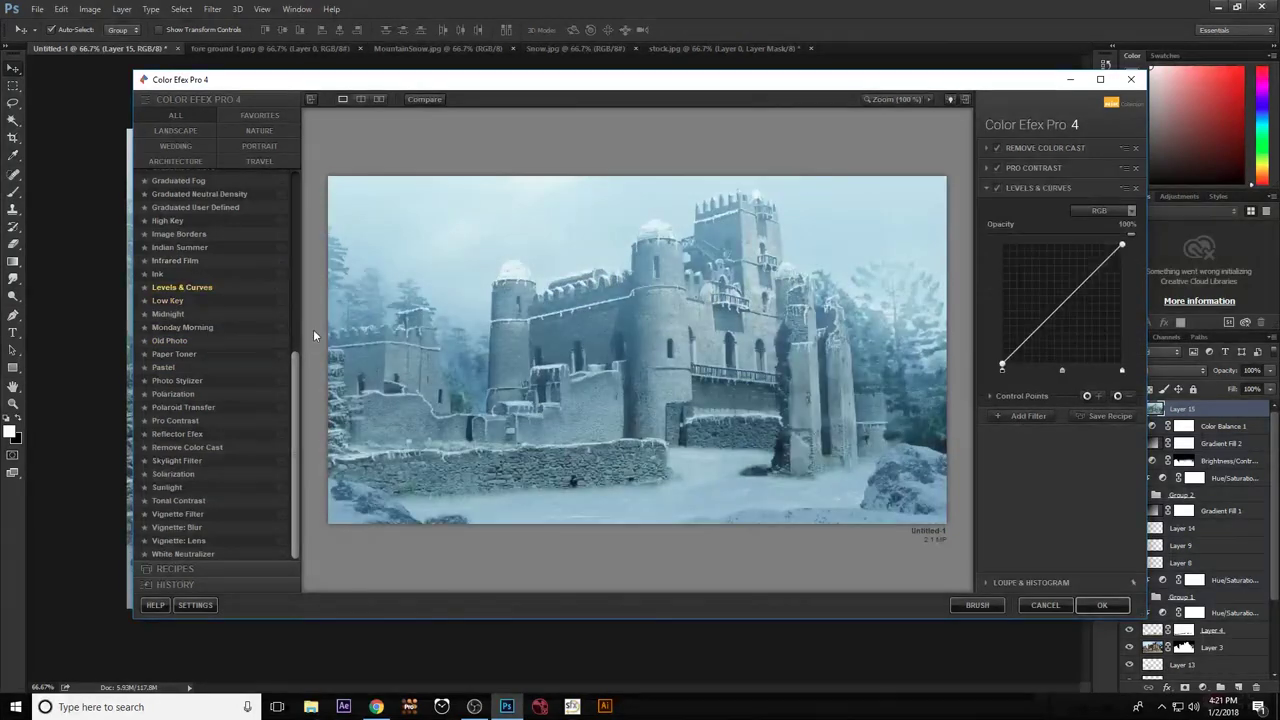
left_click(997, 189)
Make the third filter Low Key and add Graduated User Defined fourth, then apply as a new layer.
left_click(168, 314)
left_click(172, 262)
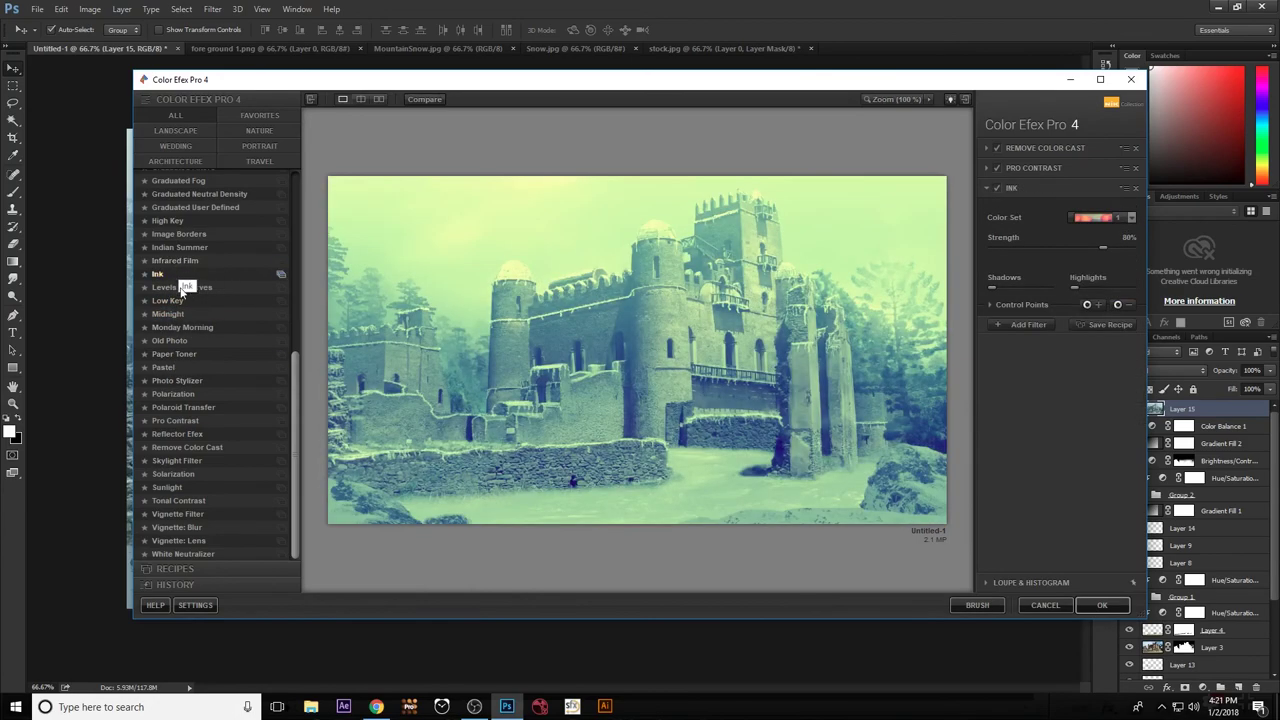
left_click(165, 288)
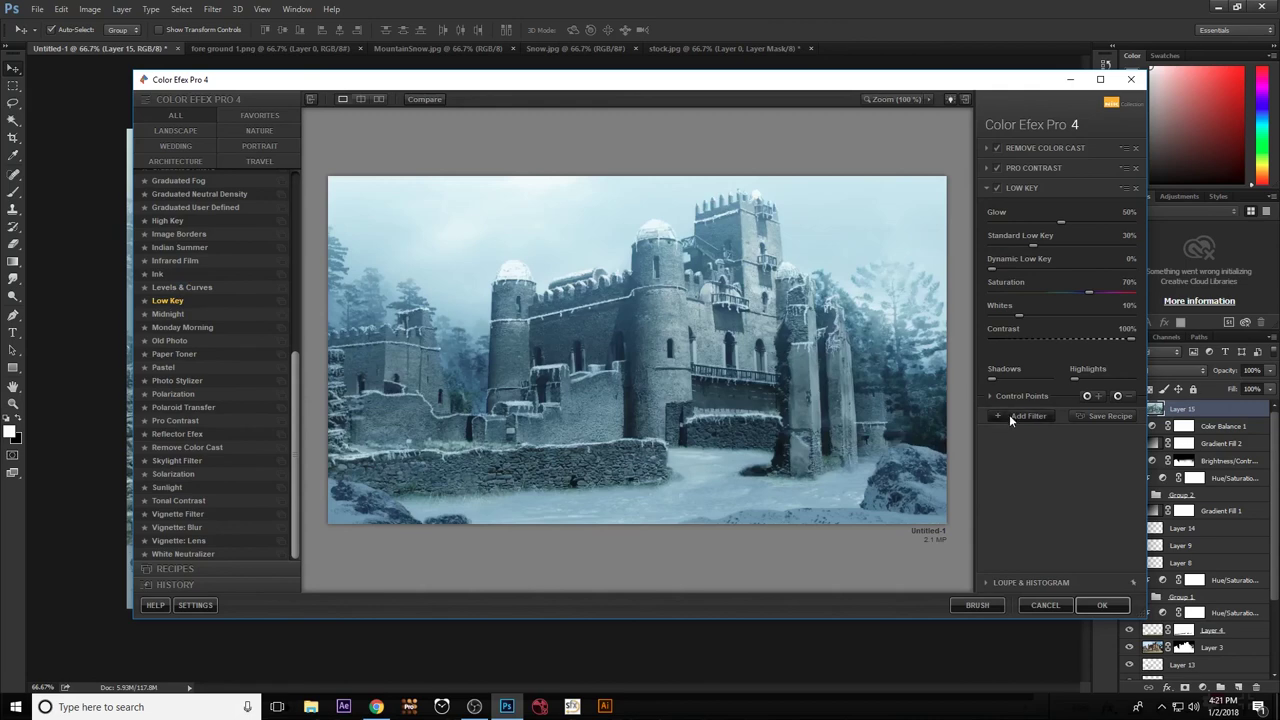
left_click(997, 188)
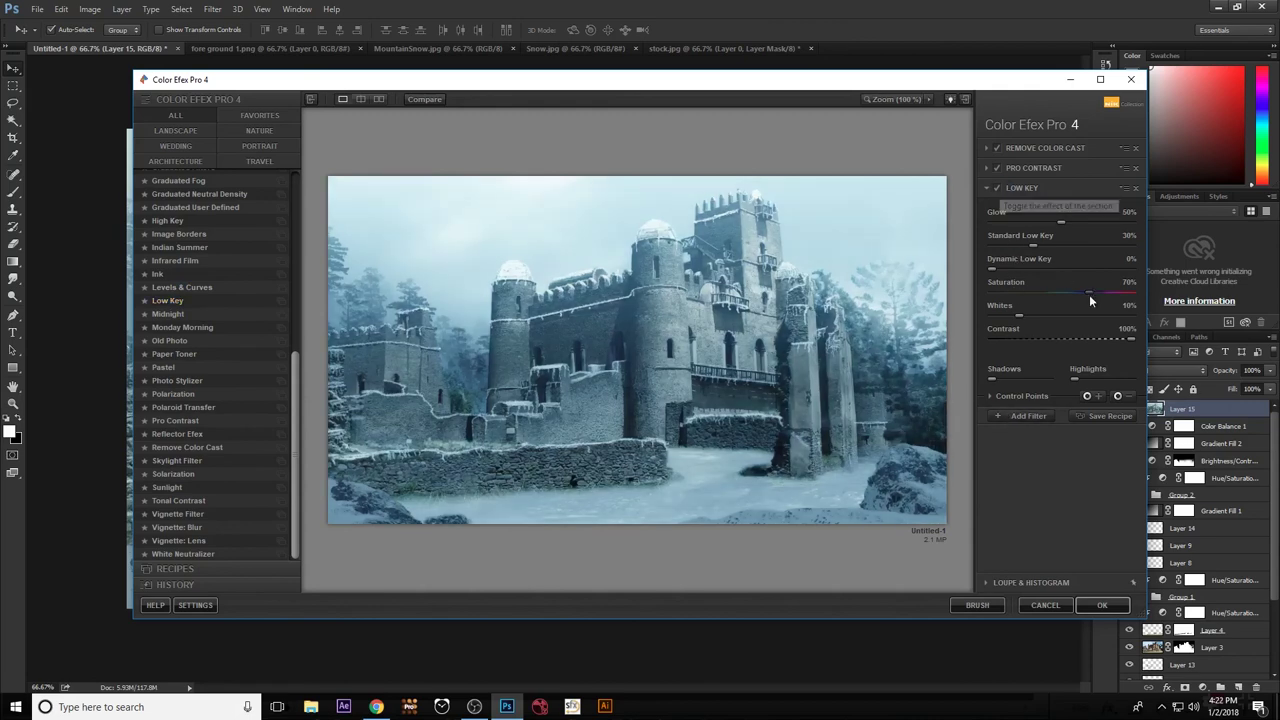
left_click(1022, 415)
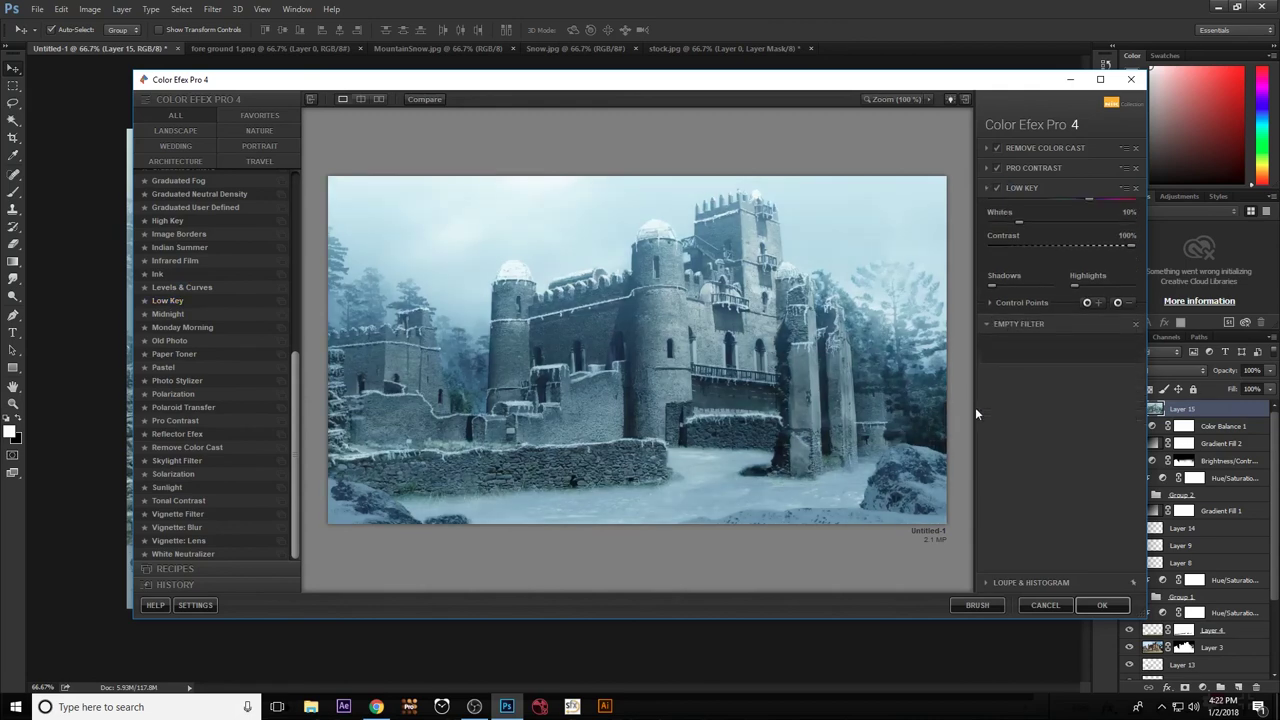
left_click(188, 218)
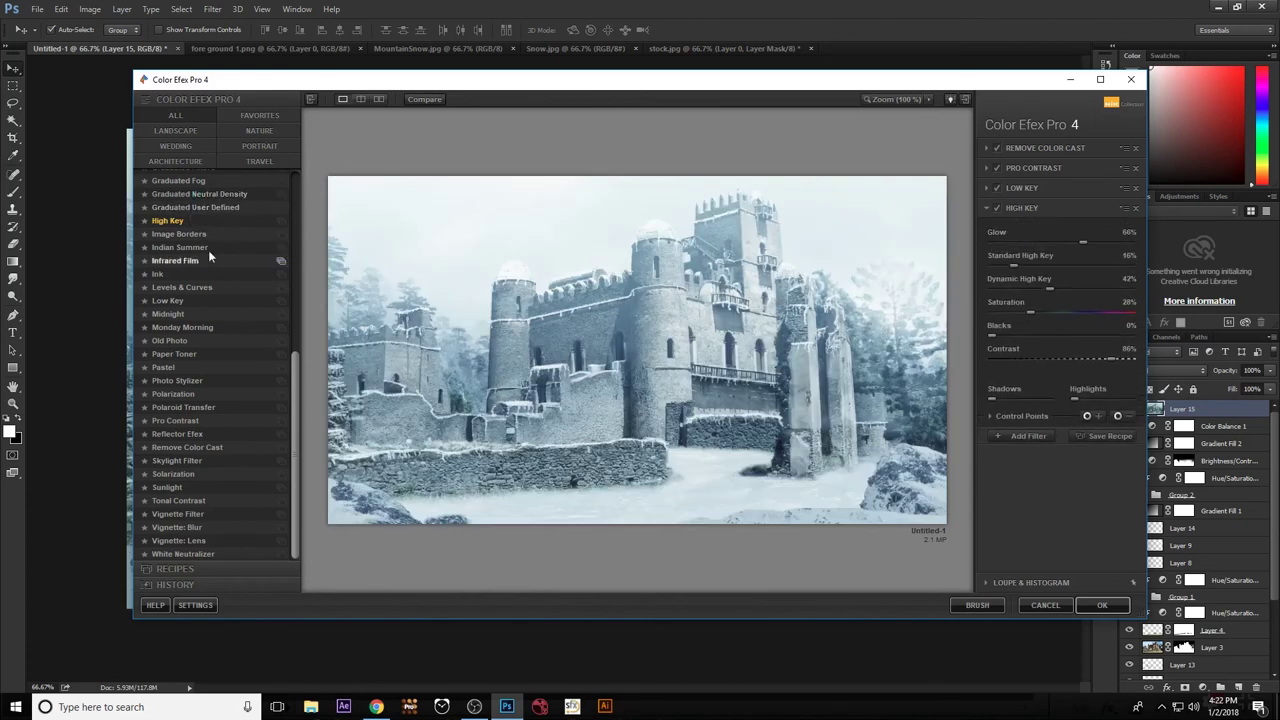
left_click(200, 207)
scroll(240, 260, "up", 2)
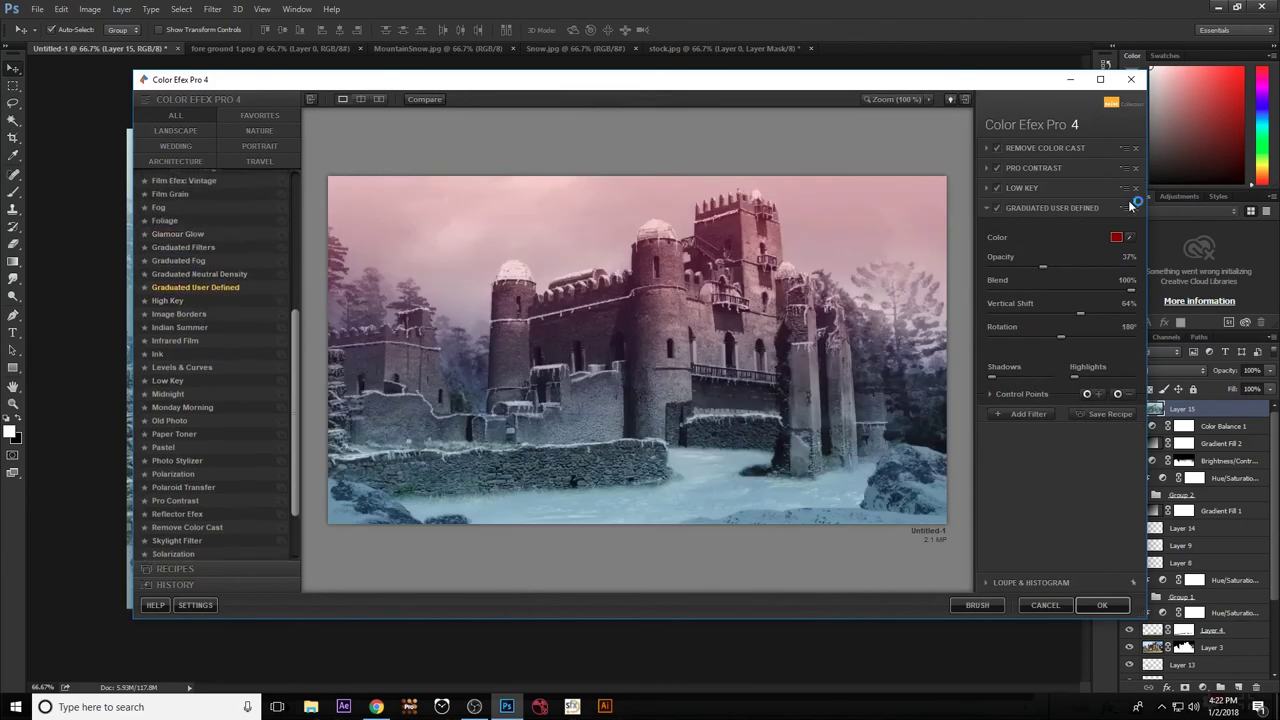
left_click(1094, 606)
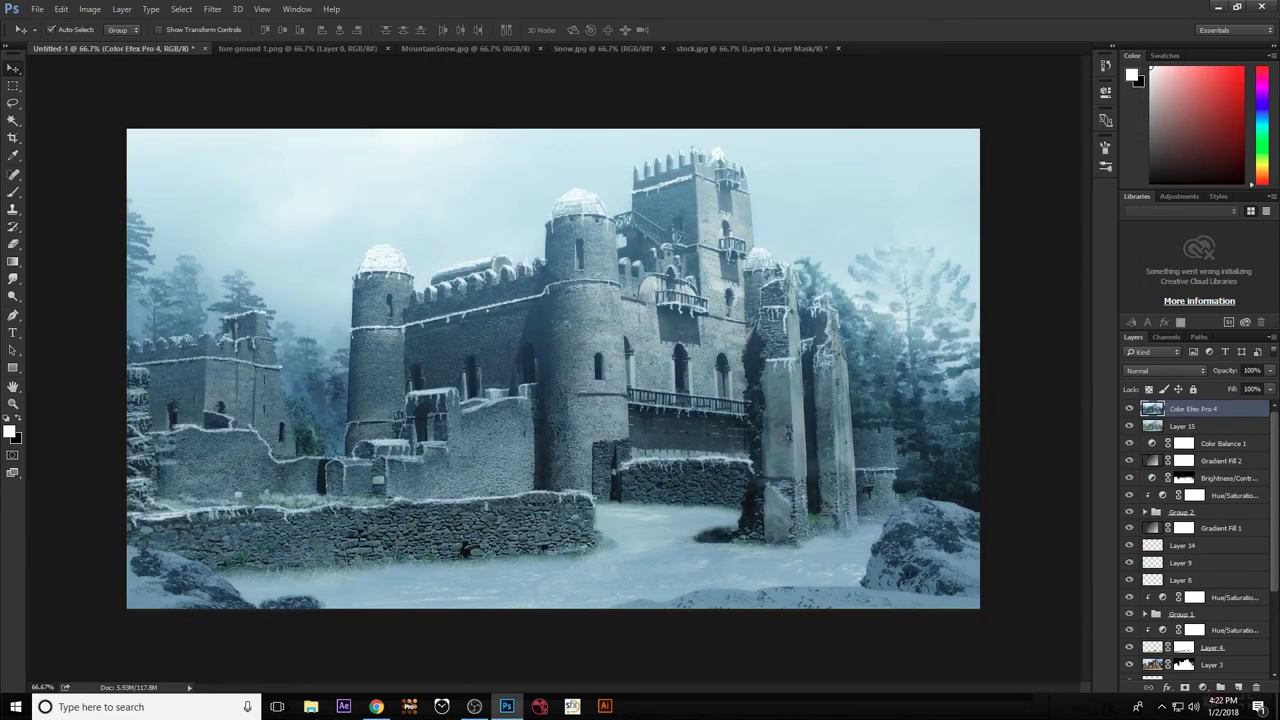
Add a white Solid Color fill layer blended in Soft Light.
left_click(1204, 689)
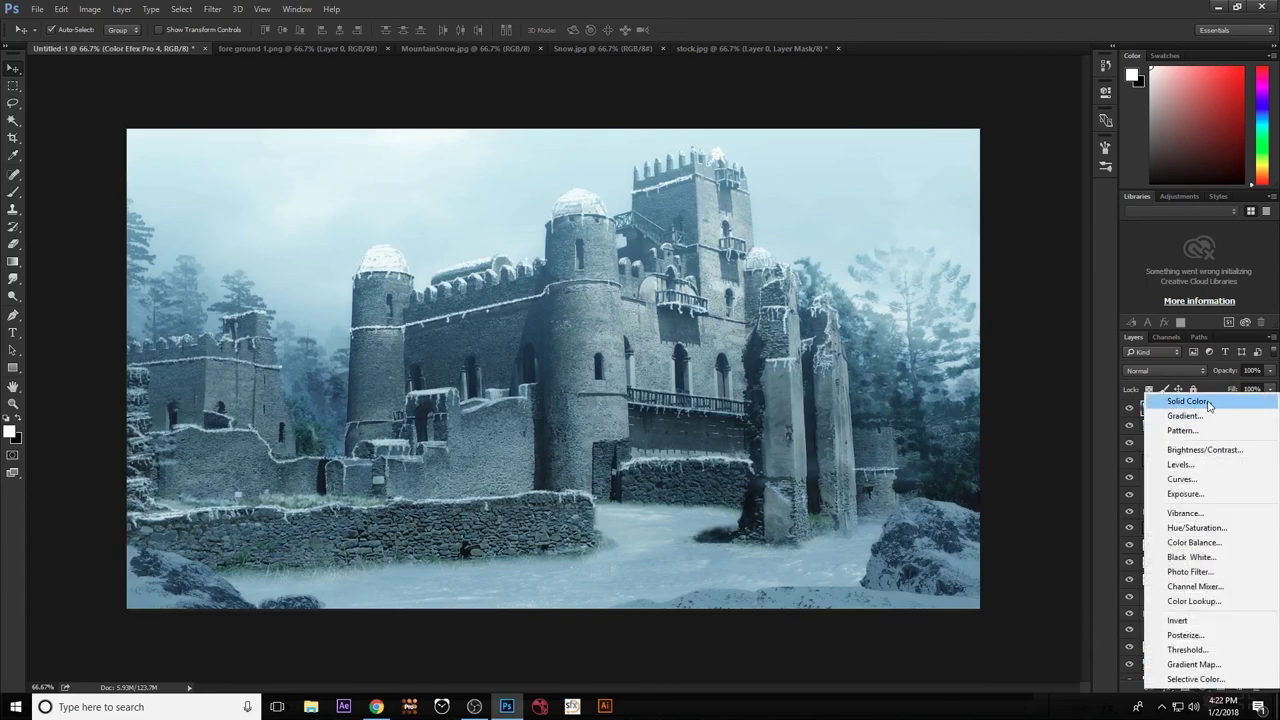
left_click(1208, 402)
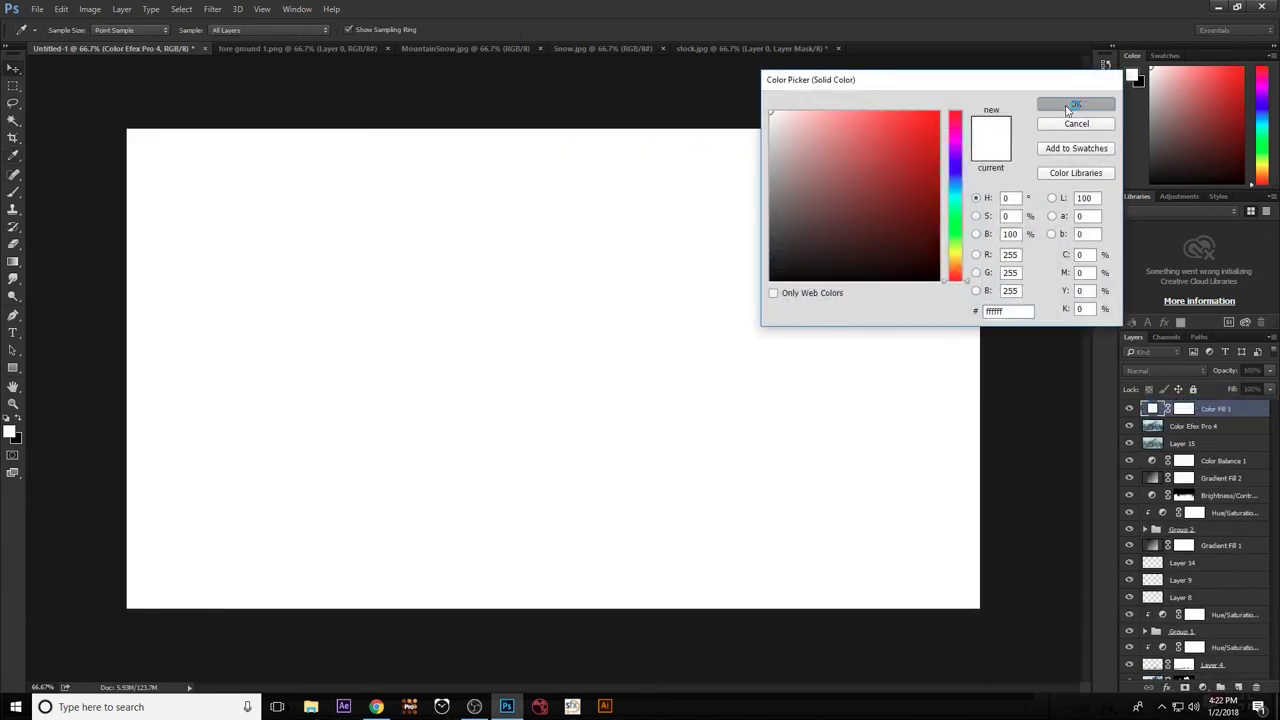
left_click(1068, 106)
left_click(1160, 370)
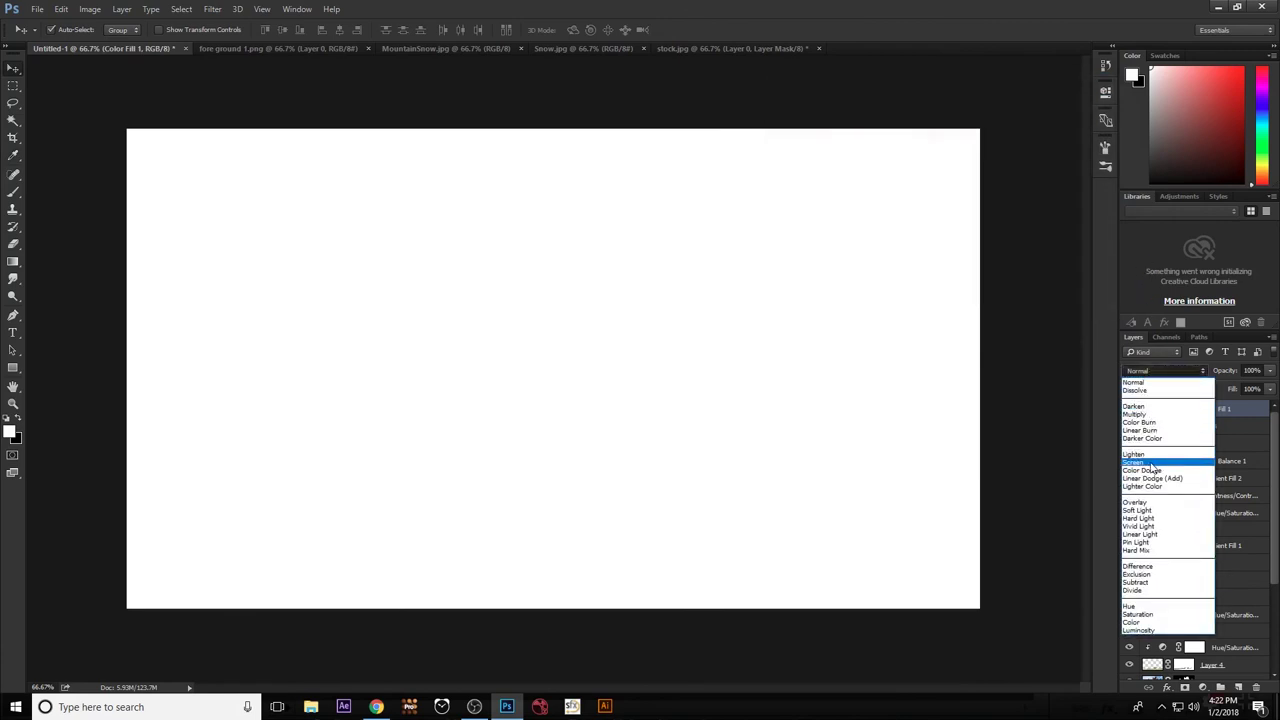
left_click(1140, 510)
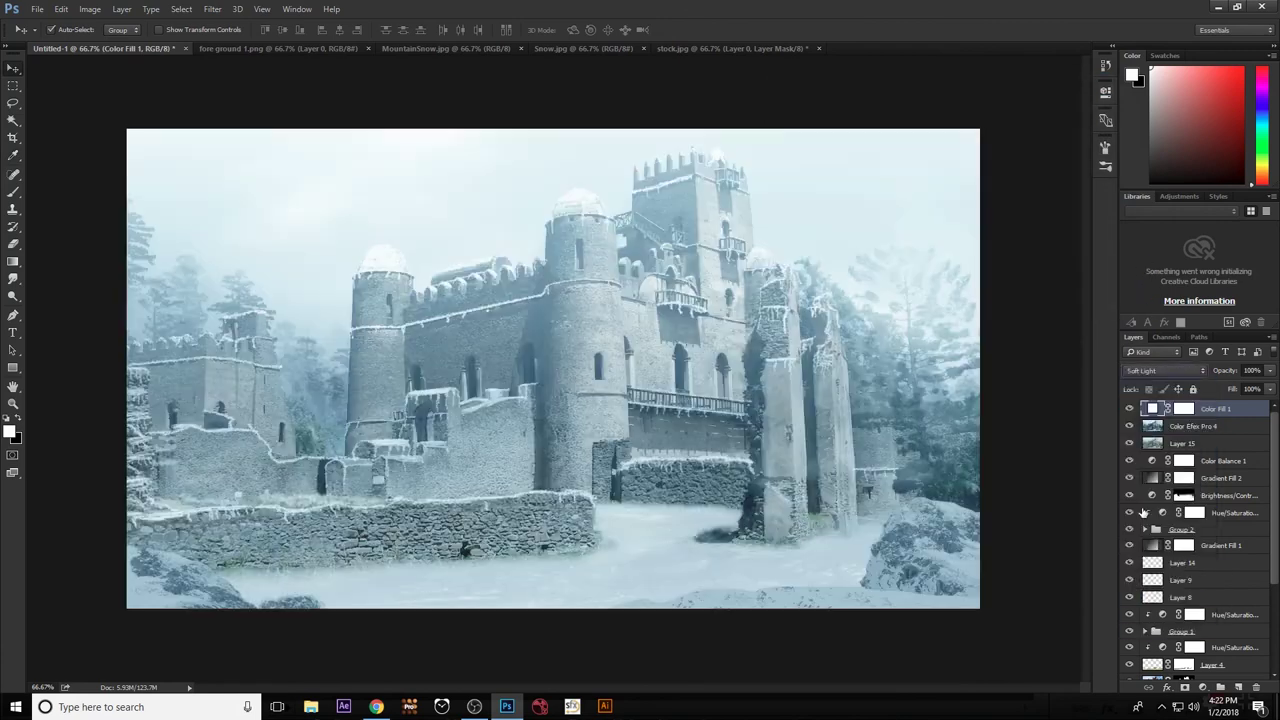
left_click(1130, 409)
Lower the Color Fill 1 layer's opacity and compare the scene with it hidden and shown.
left_click(1269, 371)
type("27")
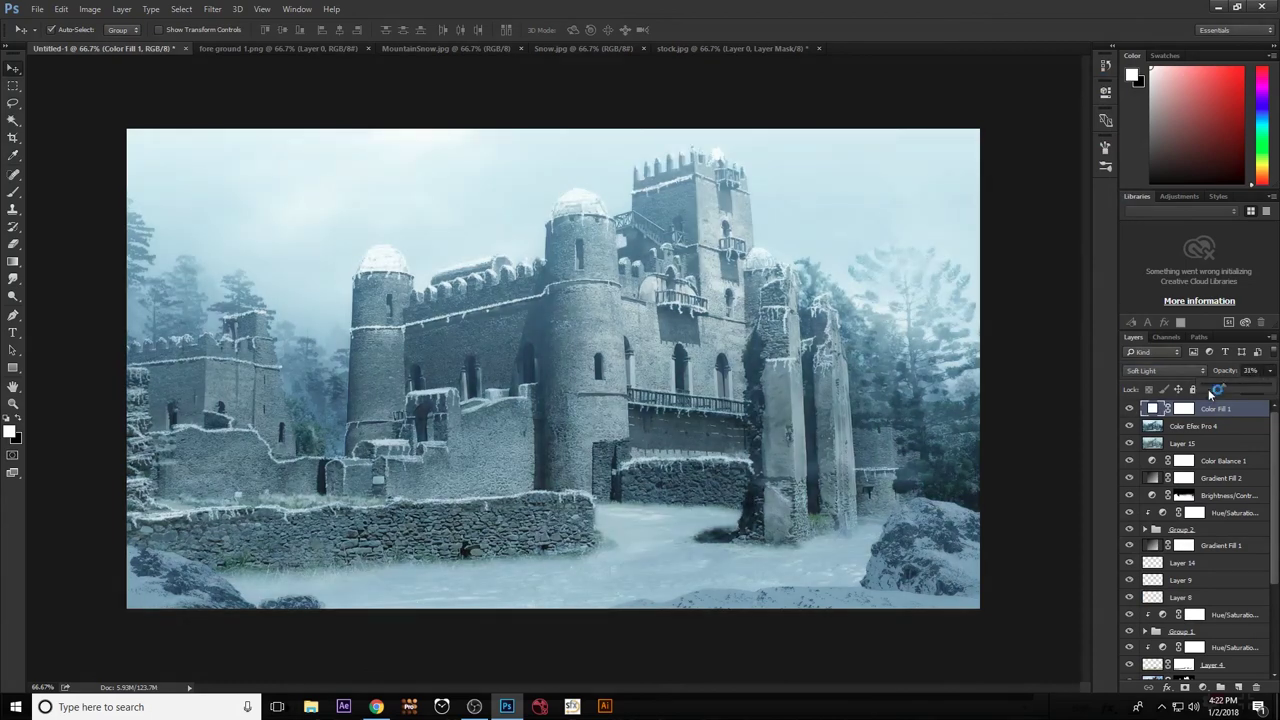
left_click(1060, 230)
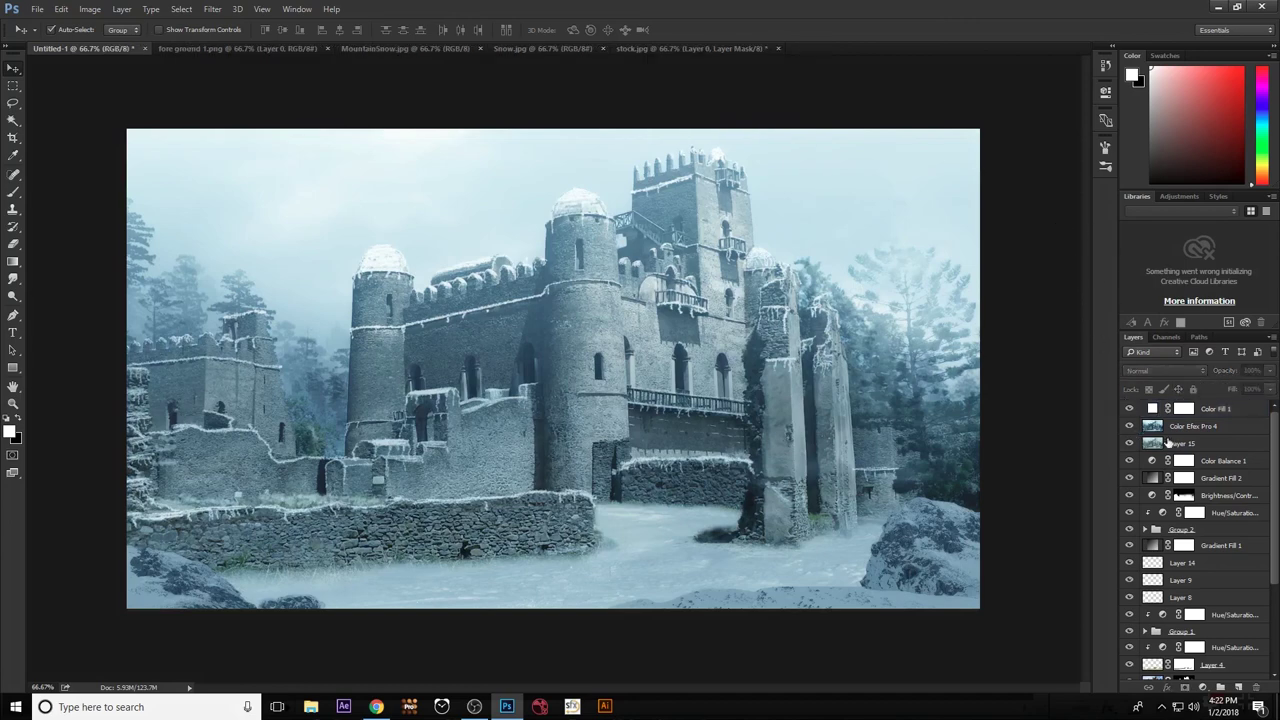
left_click(1130, 410)
left_click(1224, 410)
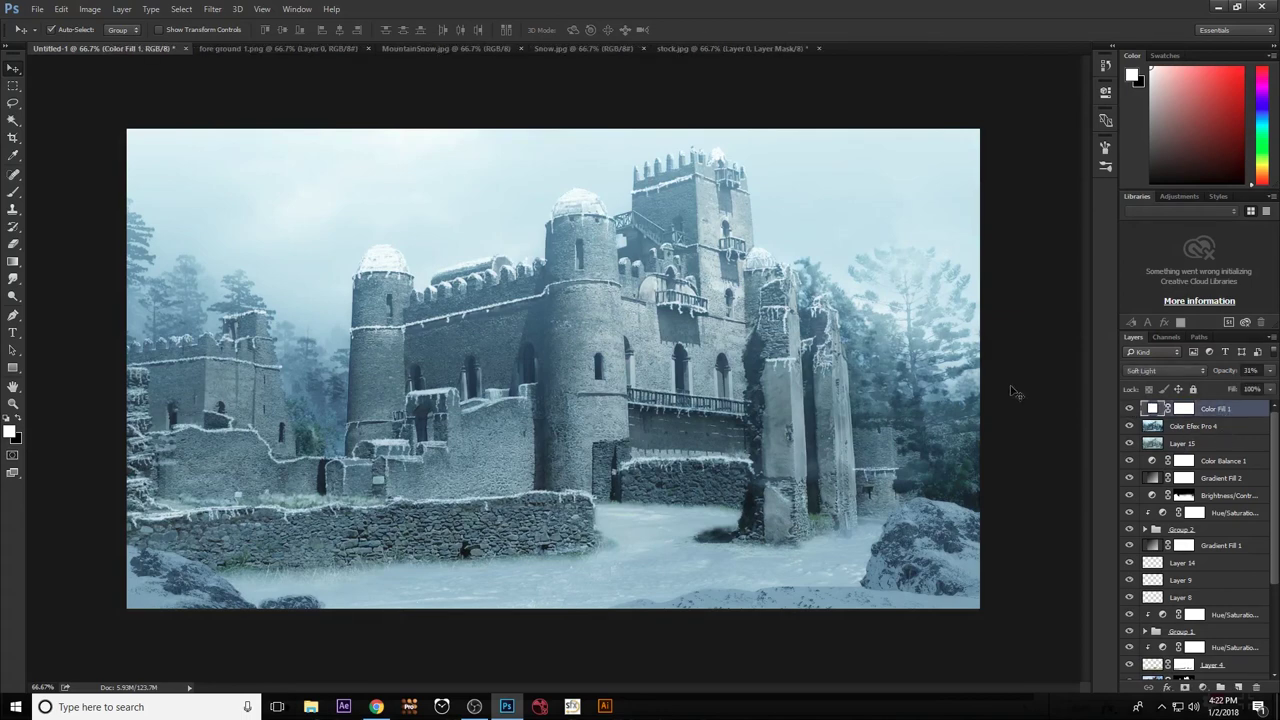
Flatten the winter castle artwork, compare it with the layered version, and restore the layers.
key("ctrl+shift+e")
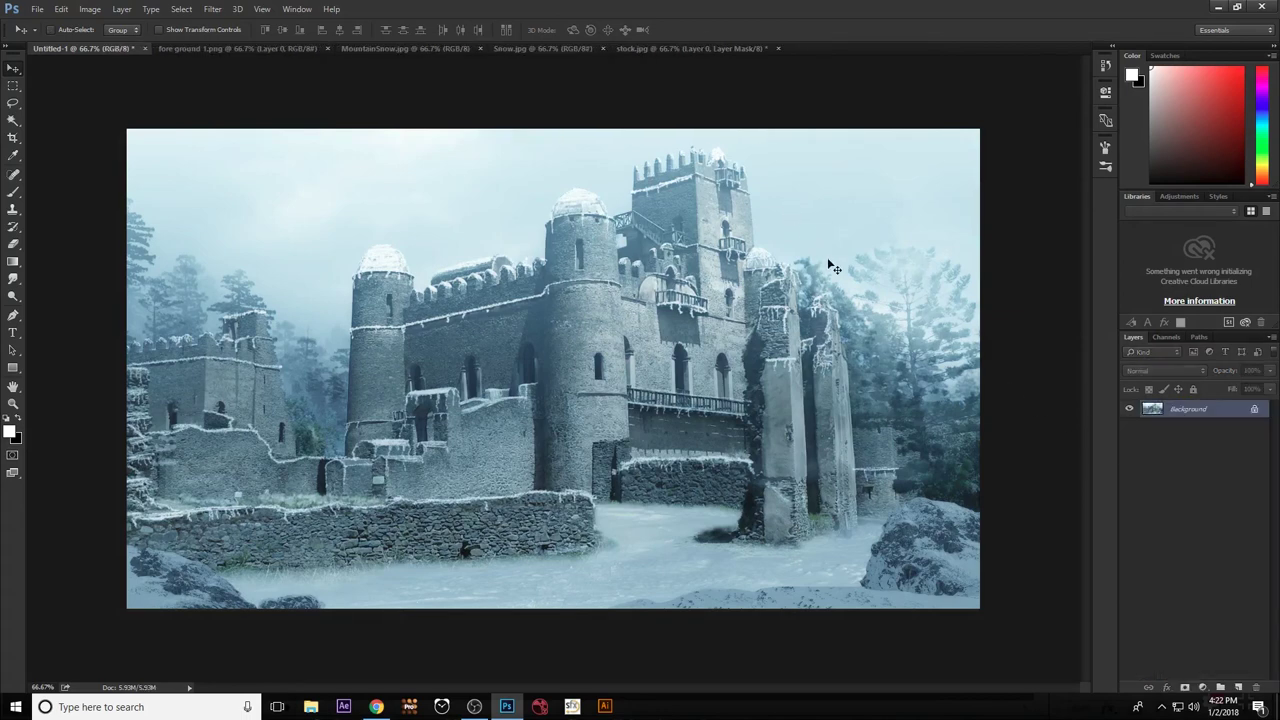
key("ctrl+z")
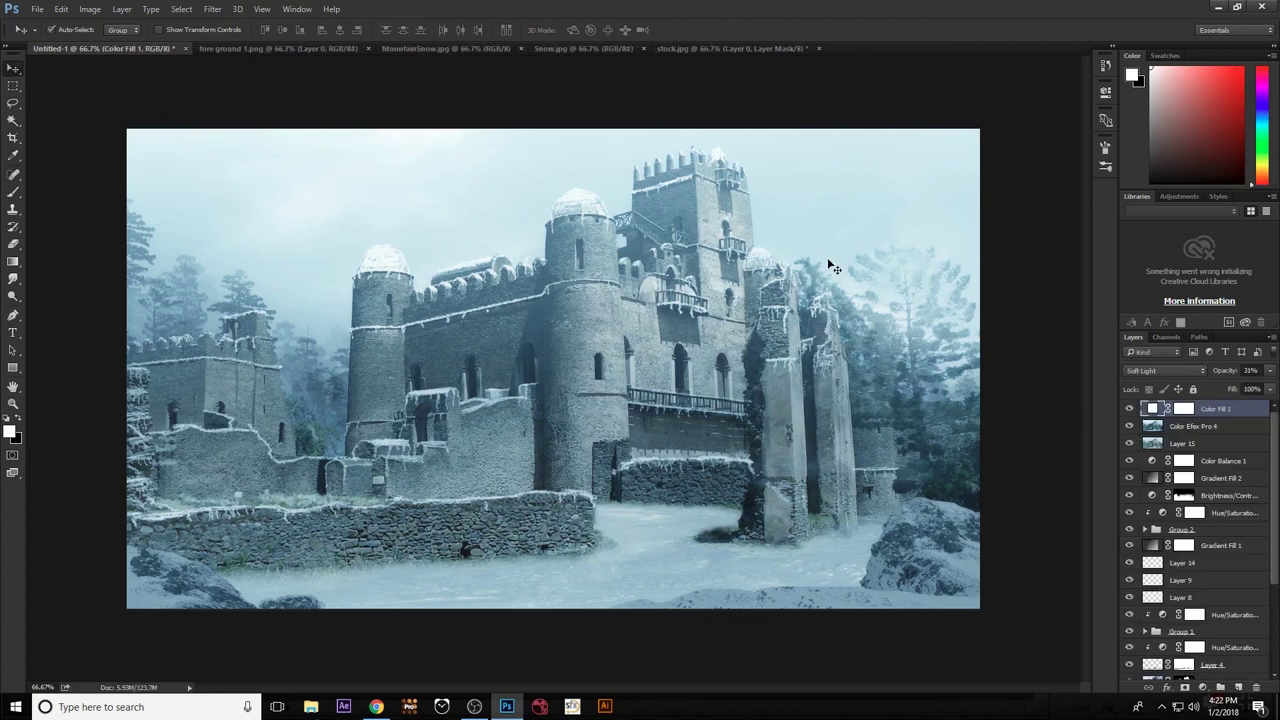
key("ctrl+z")
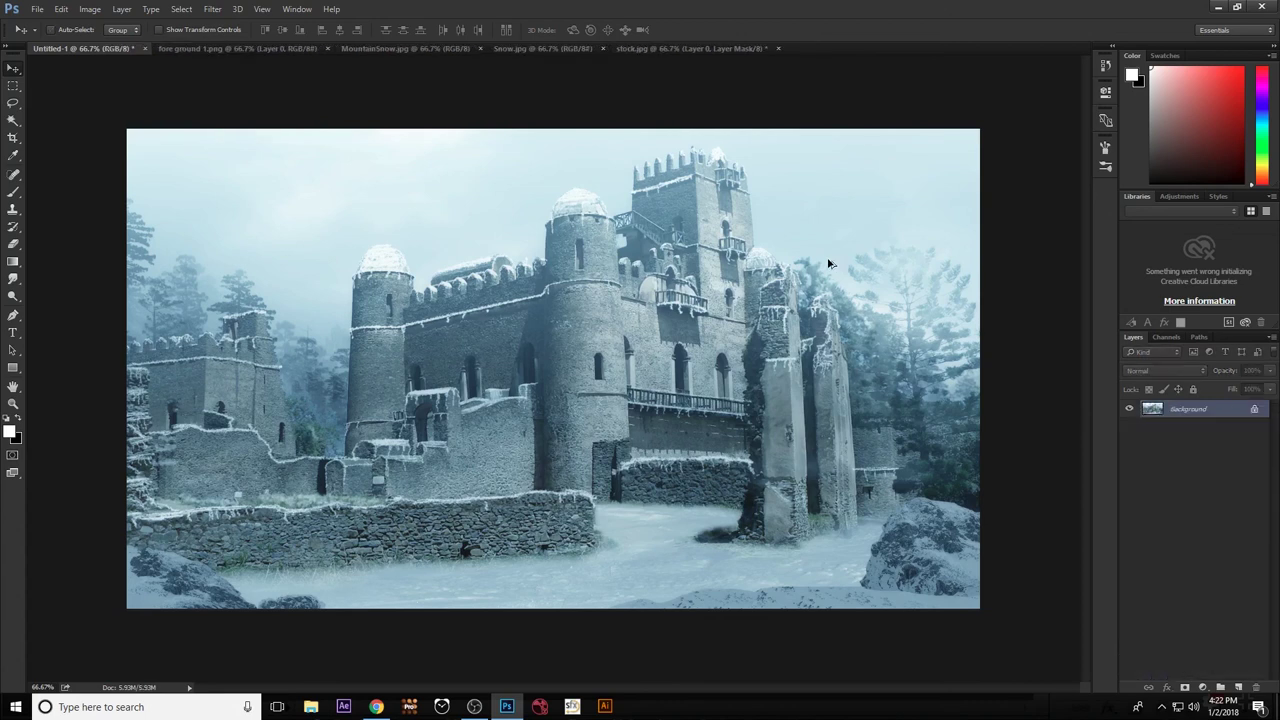
key("ctrl+z")
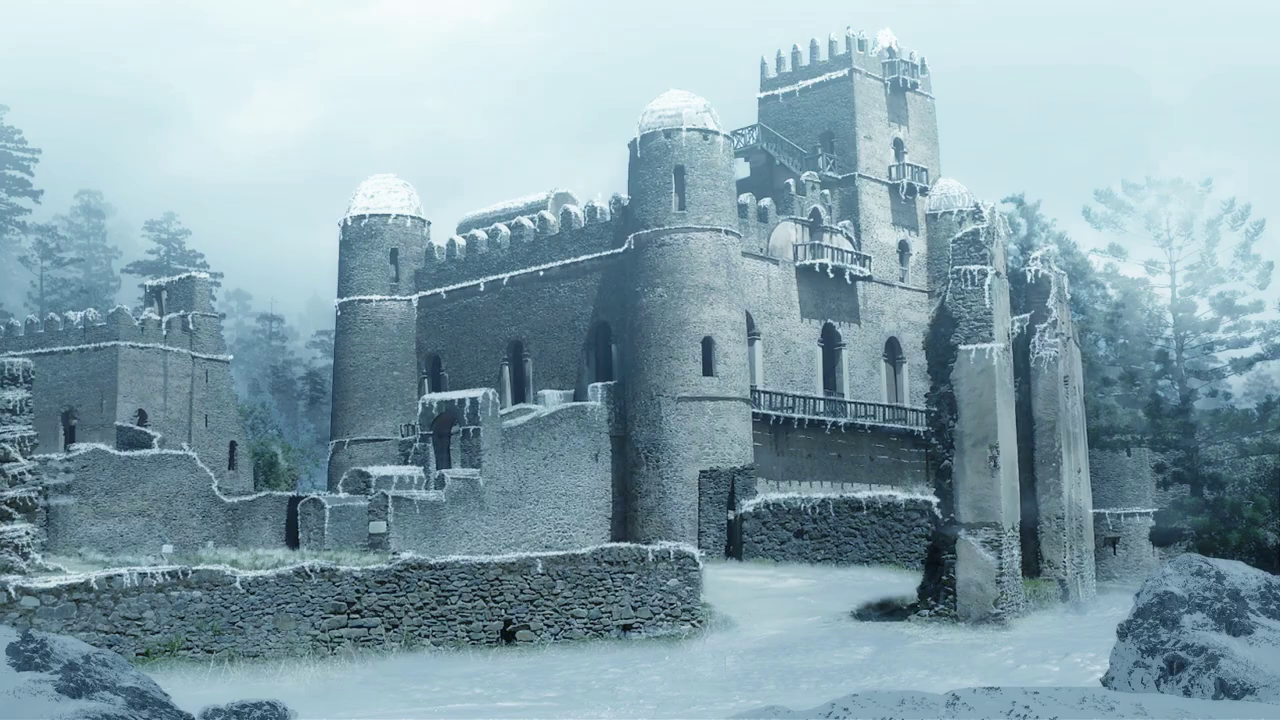